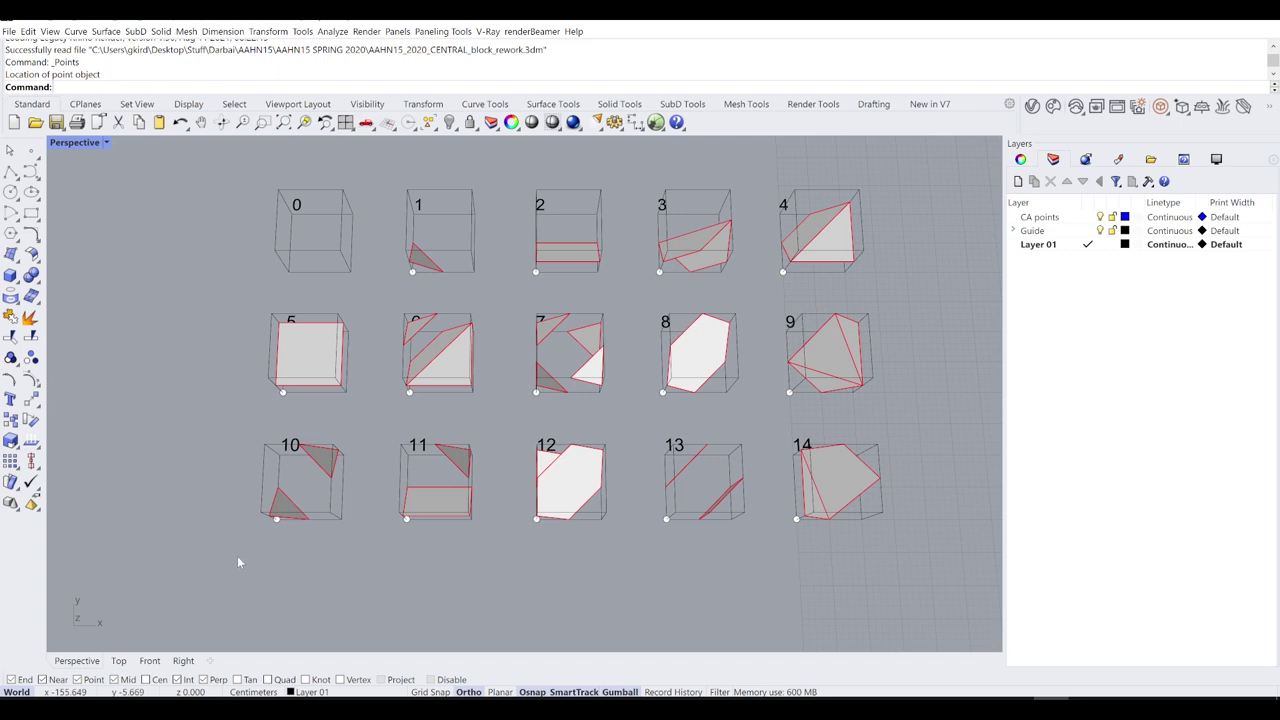
# Step: Switch to the browser and examine the 15-case marching cubes diagram and the other image results
pyautogui.keyDown('shift'); pyautogui.moveTo(323, 461); pyautogui.dragTo(282, 489, button='right'); pyautogui.keyUp('shift')
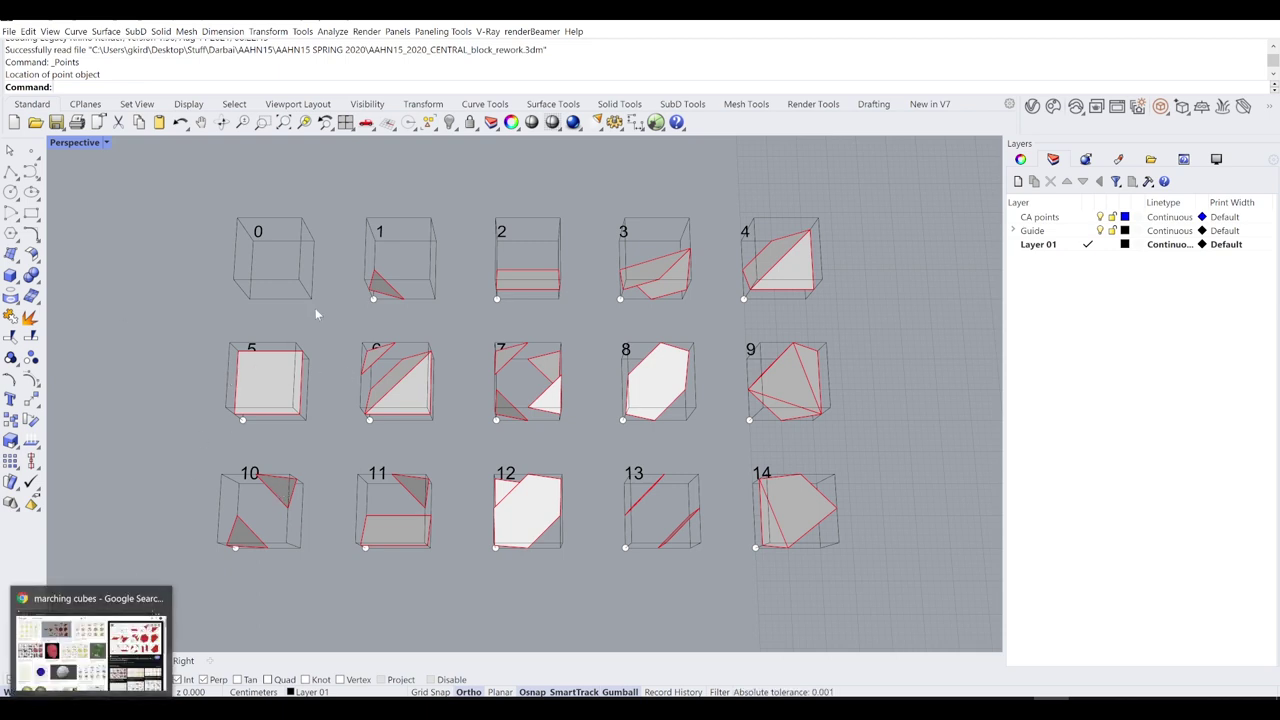
pyautogui.moveTo(320, 366); pyautogui.dragTo(318, 340, button='right')
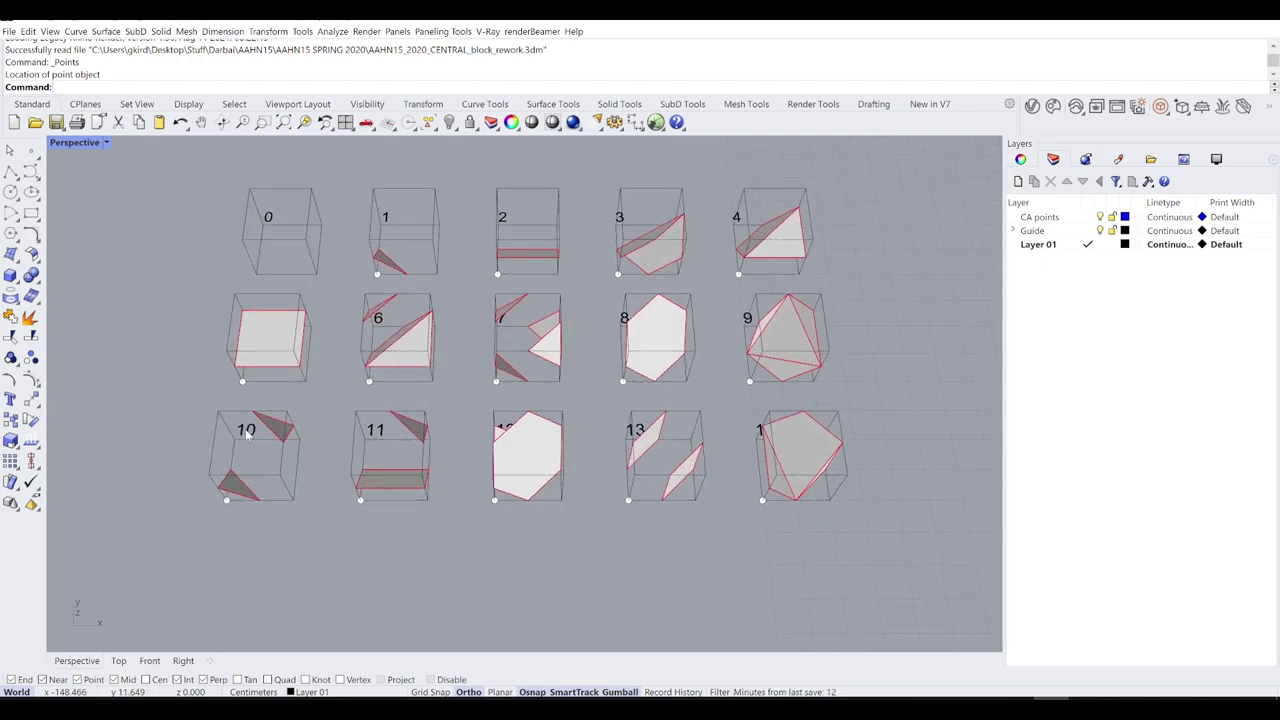
pyautogui.hotkey('alt', 'Tab')
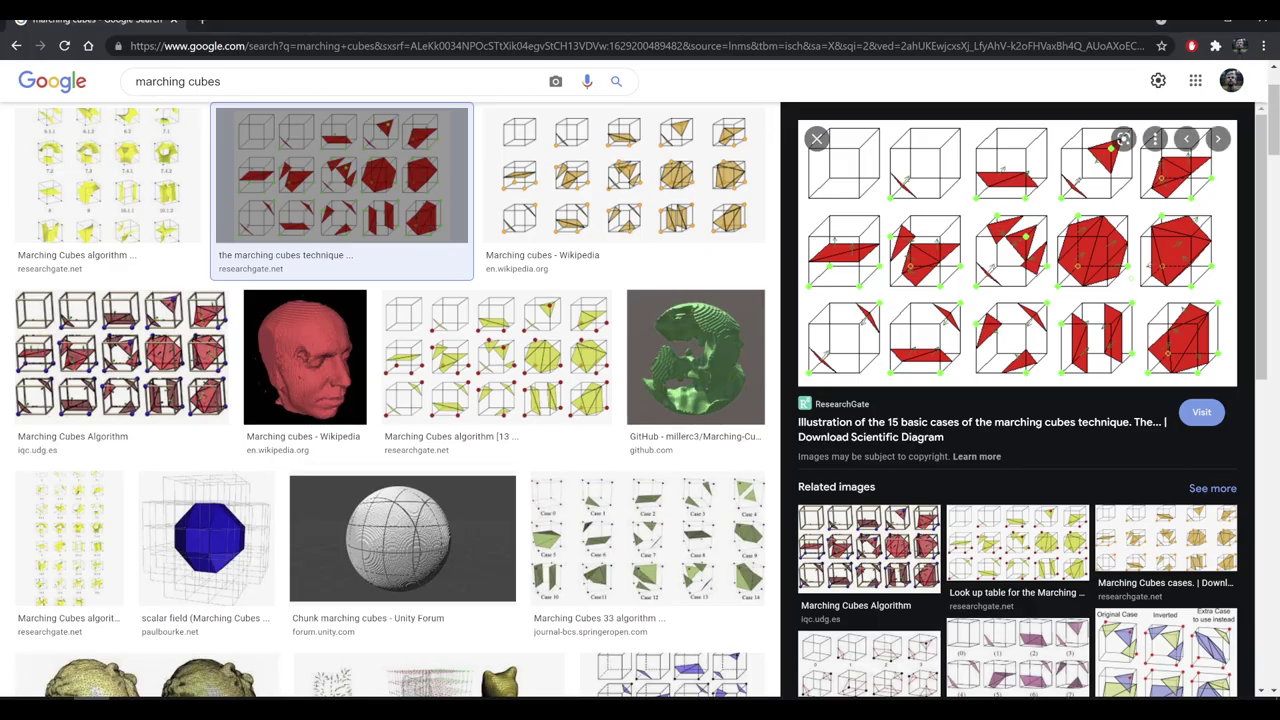
pyautogui.scroll(2, 564, 316)
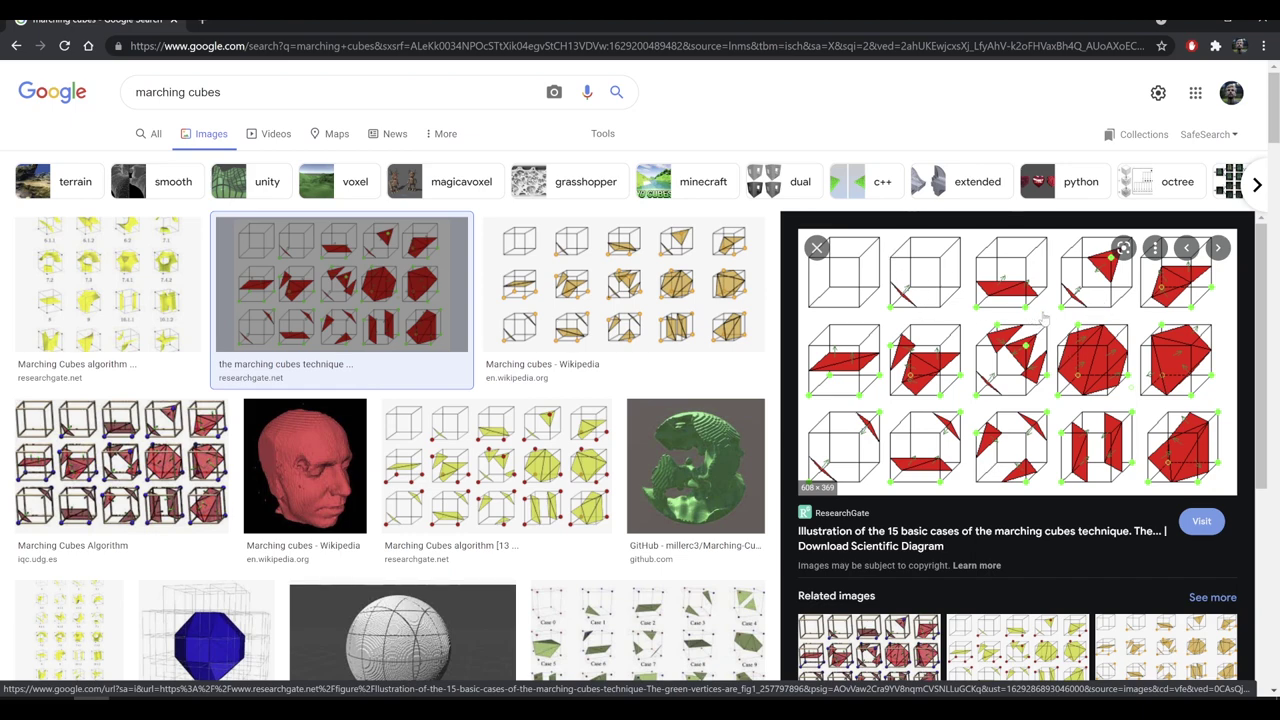
pyautogui.scroll(-1, 1045, 317)
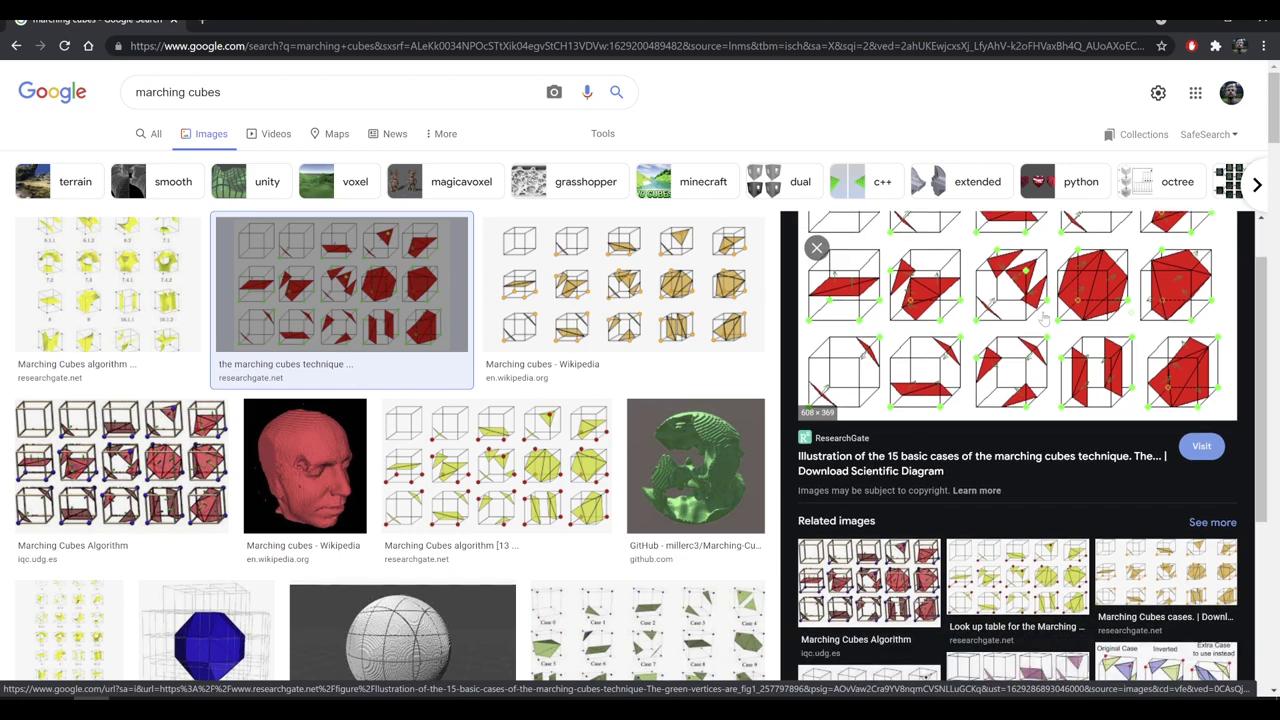
pyautogui.scroll(-1, 787, 476)
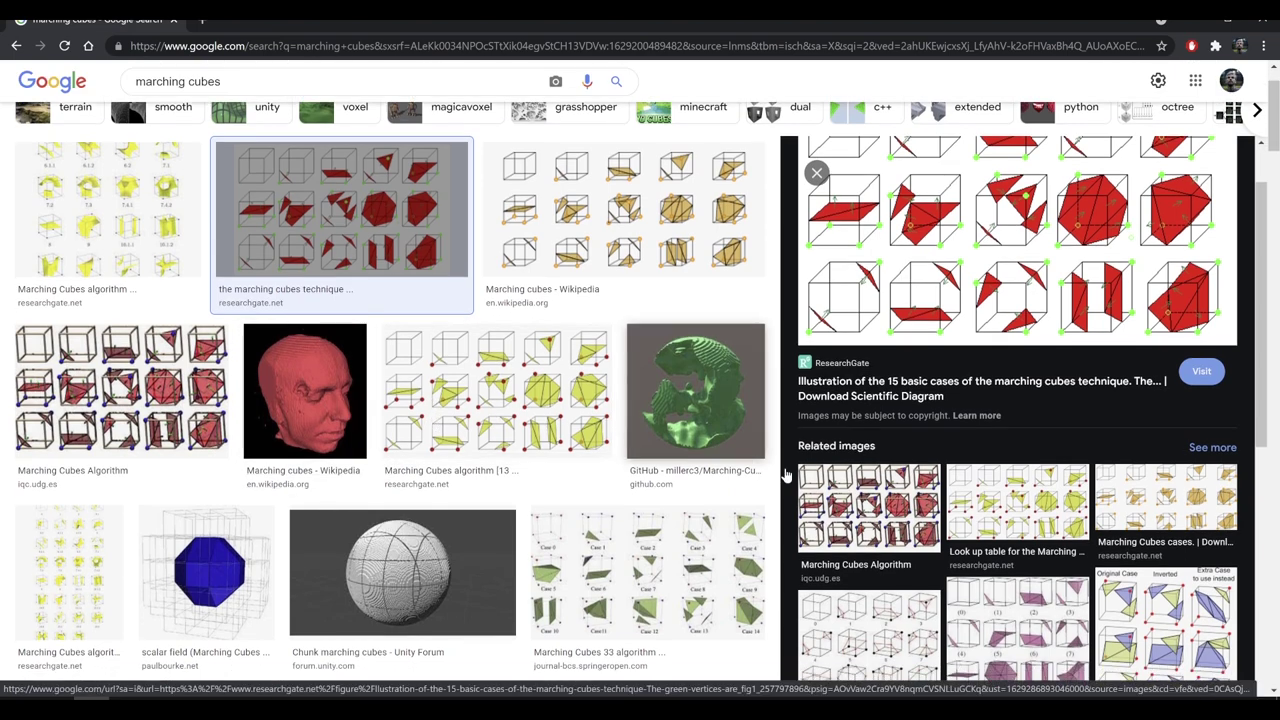
pyautogui.scroll(-10, 787, 476)
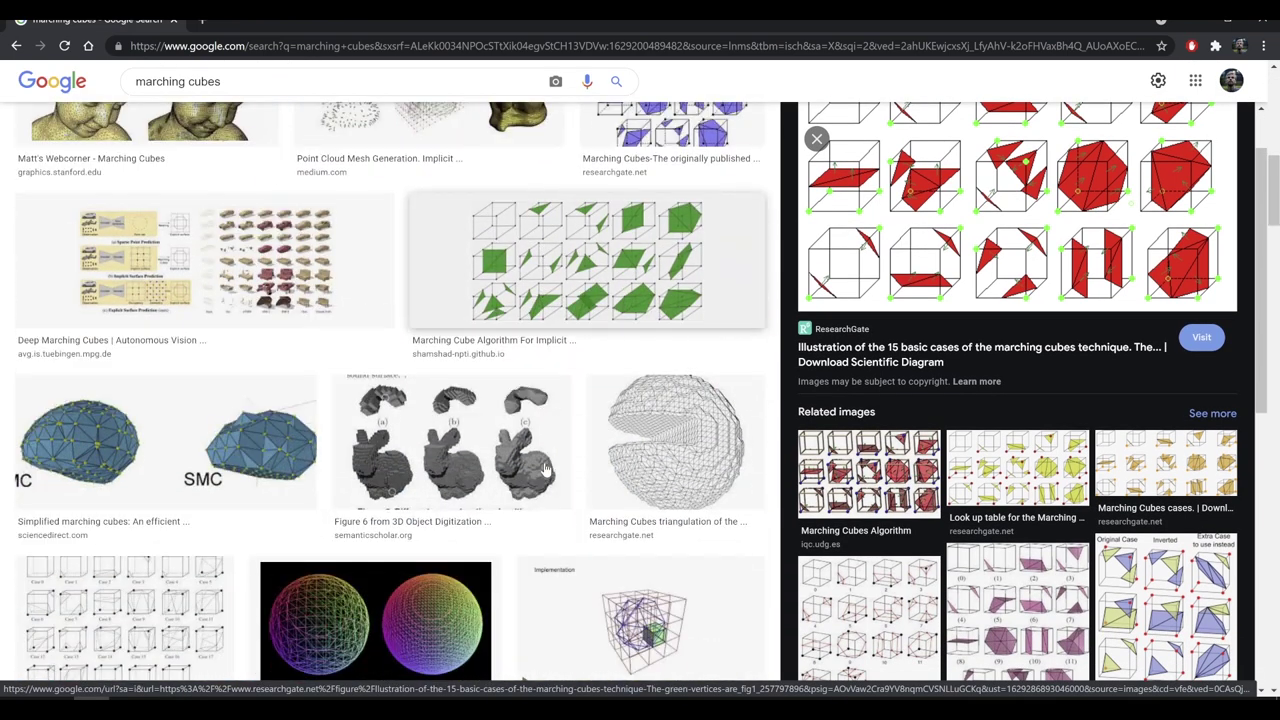
pyautogui.scroll(-1, 547, 468)
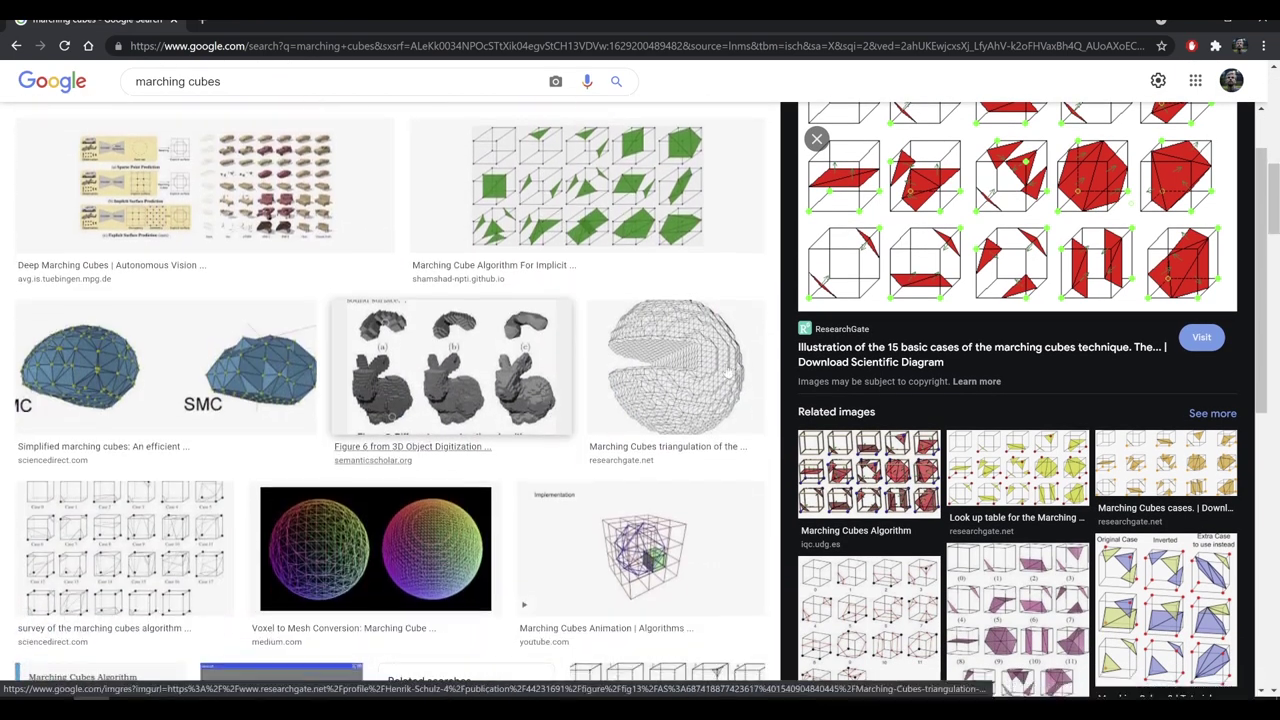
# Step: Preview the "Marching Cubes triangulation of the object of Figure 14" and "Marching Cube Algorithm For Implicit Surface Plotting" images
pyautogui.click(673, 407)
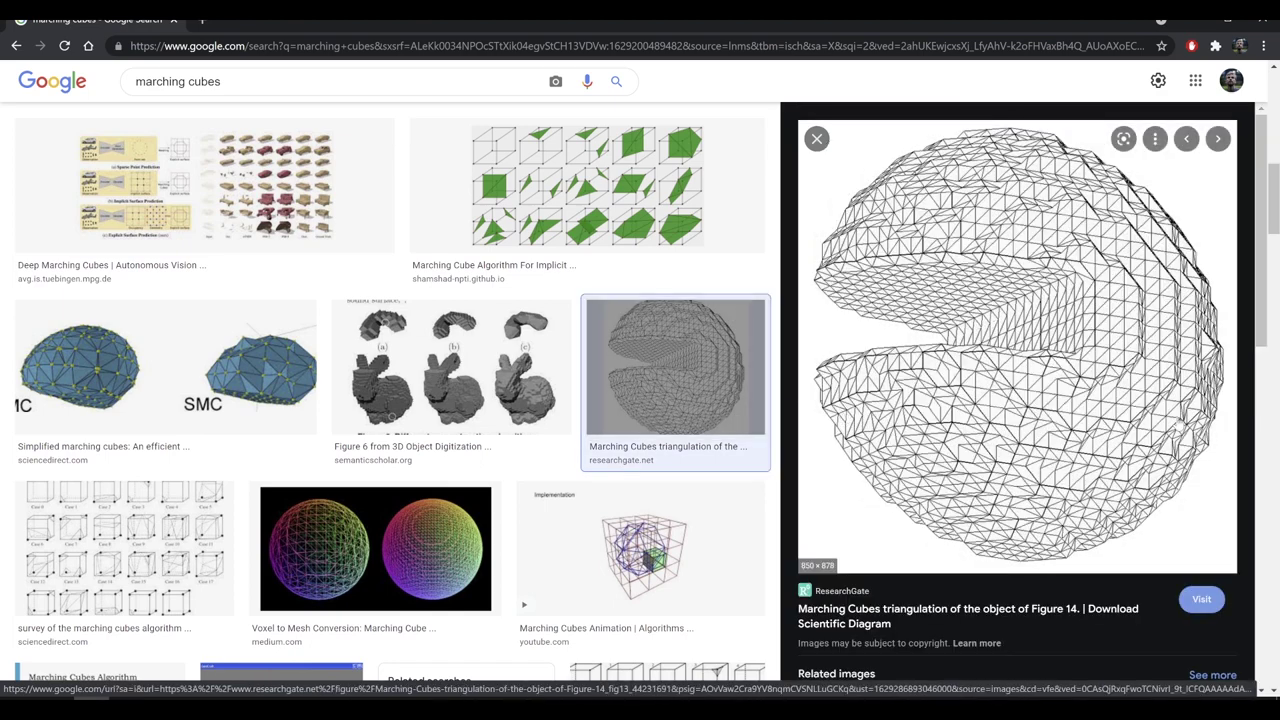
pyautogui.scroll(1, 1077, 242)
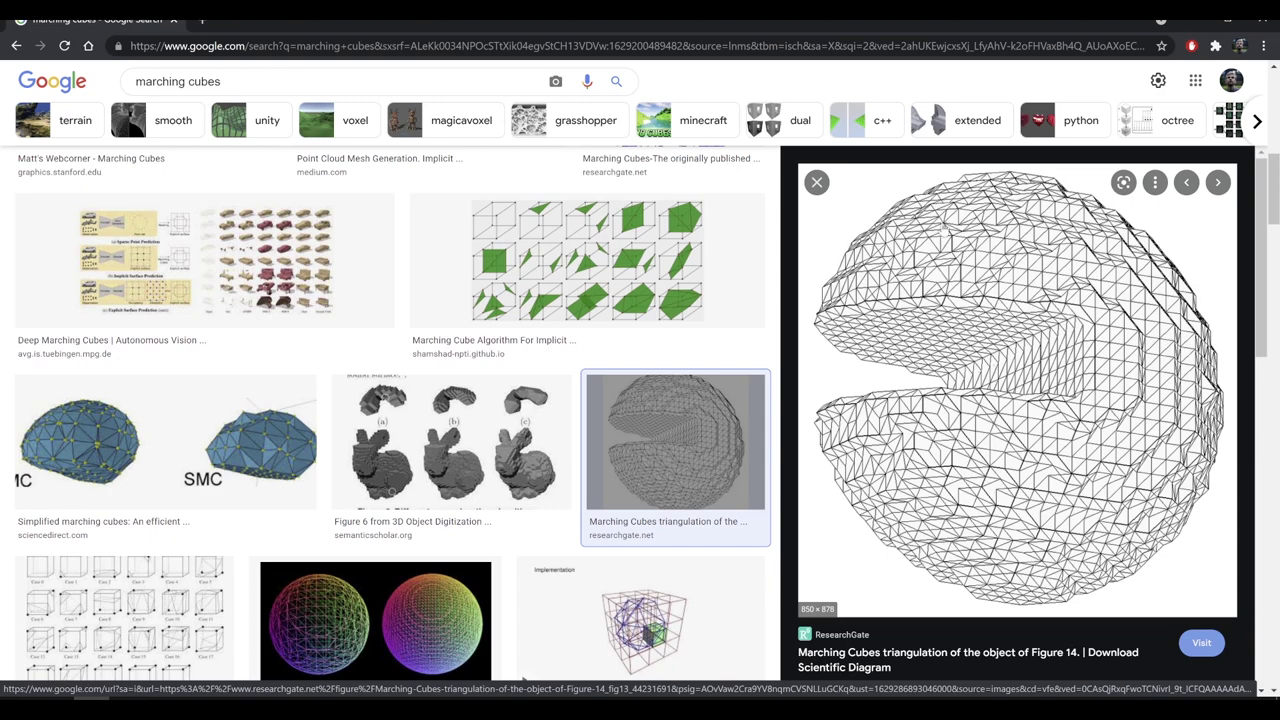
pyautogui.scroll(4, 556, 442)
pyautogui.scroll(-2, 574, 465)
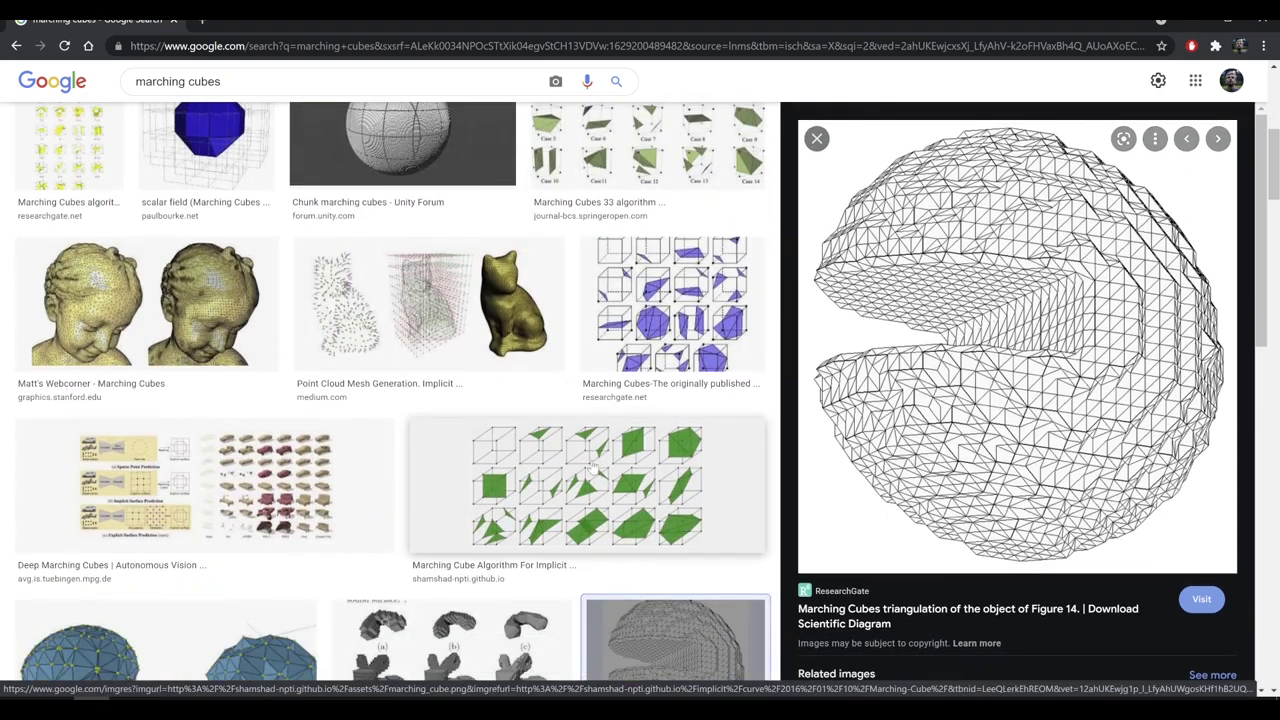
pyautogui.click(589, 470)
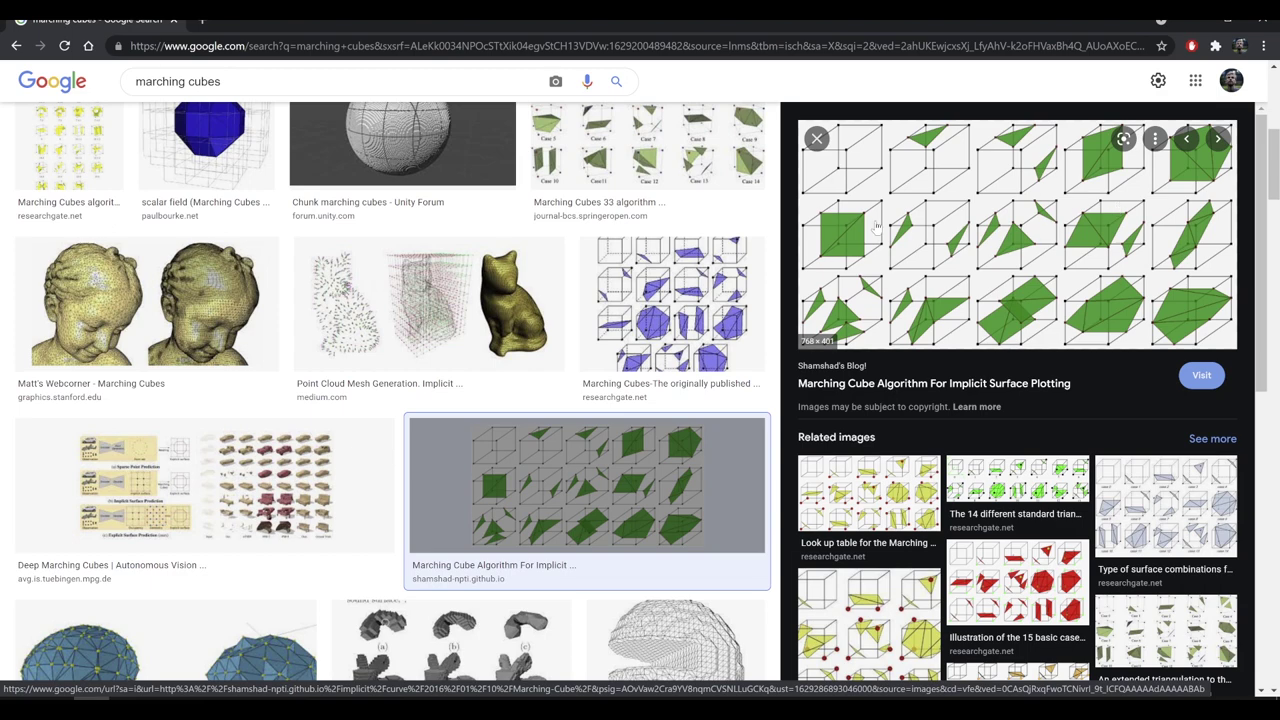
pyautogui.moveTo(1051, 708)
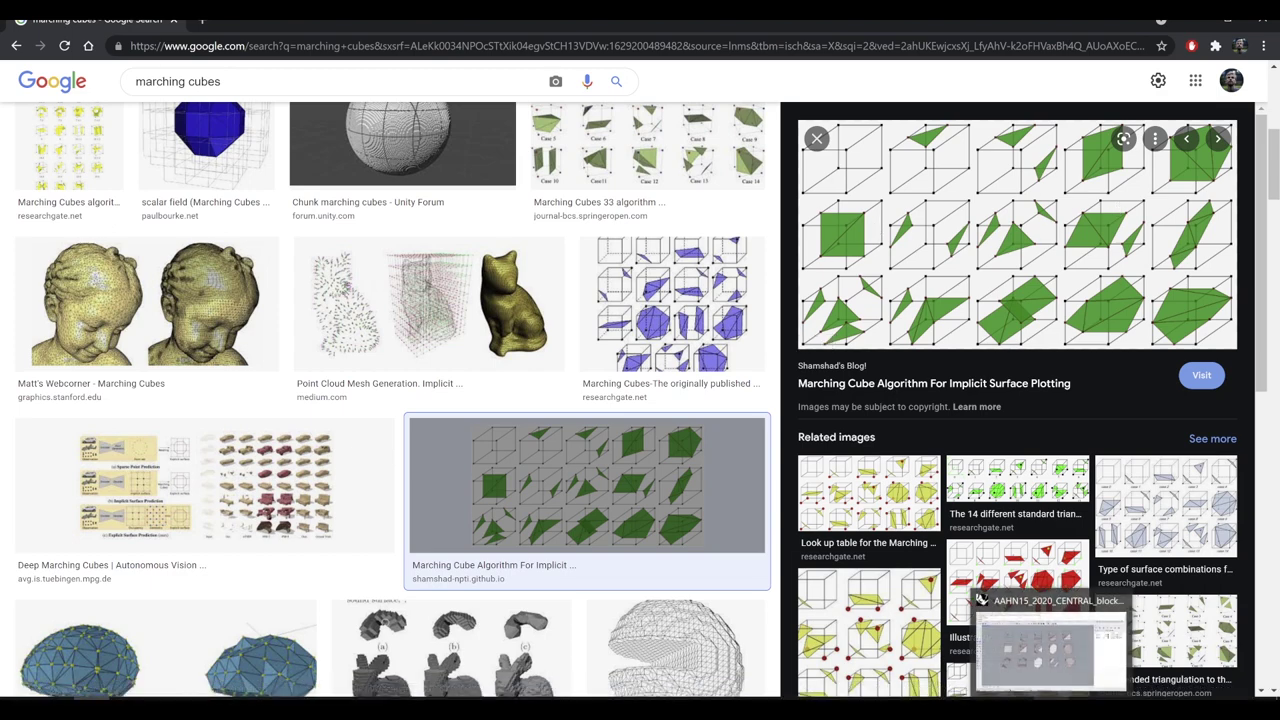
# Step: Return to Rhino and examine the triangular face and corner point of cube 1 alongside its neighbouring cubes from several angles
pyautogui.moveTo(981, 600); pyautogui.dragTo(986, 600)
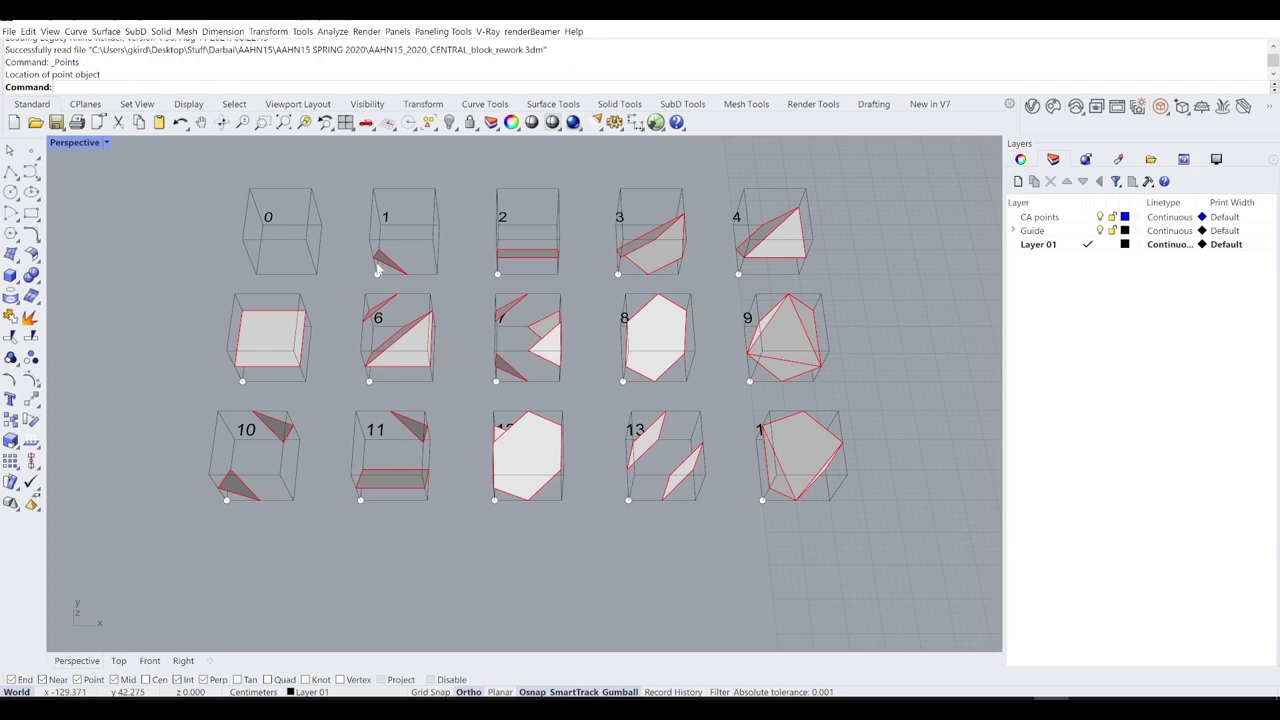
pyautogui.keyDown('shift'); pyautogui.moveTo(388, 269); pyautogui.dragTo(573, 288, button='right'); pyautogui.keyUp('shift')
pyautogui.scroll(4, 432, 291)
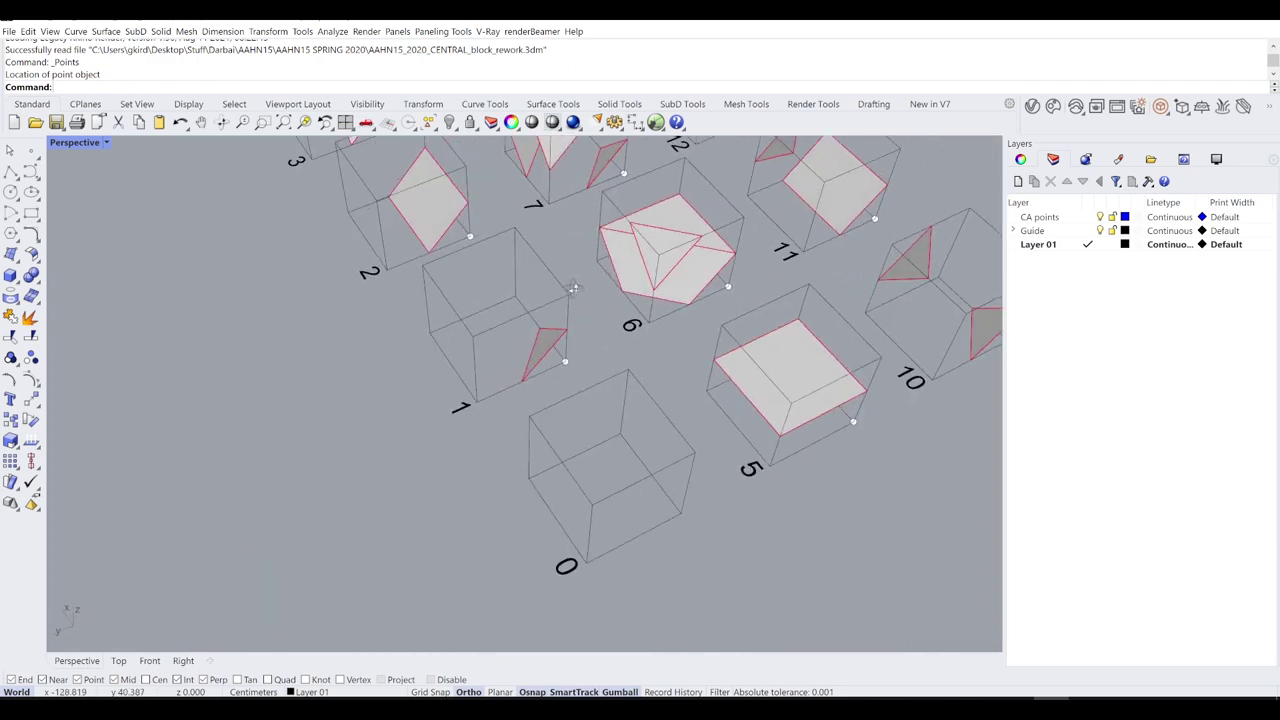
pyautogui.scroll(2, 574, 288)
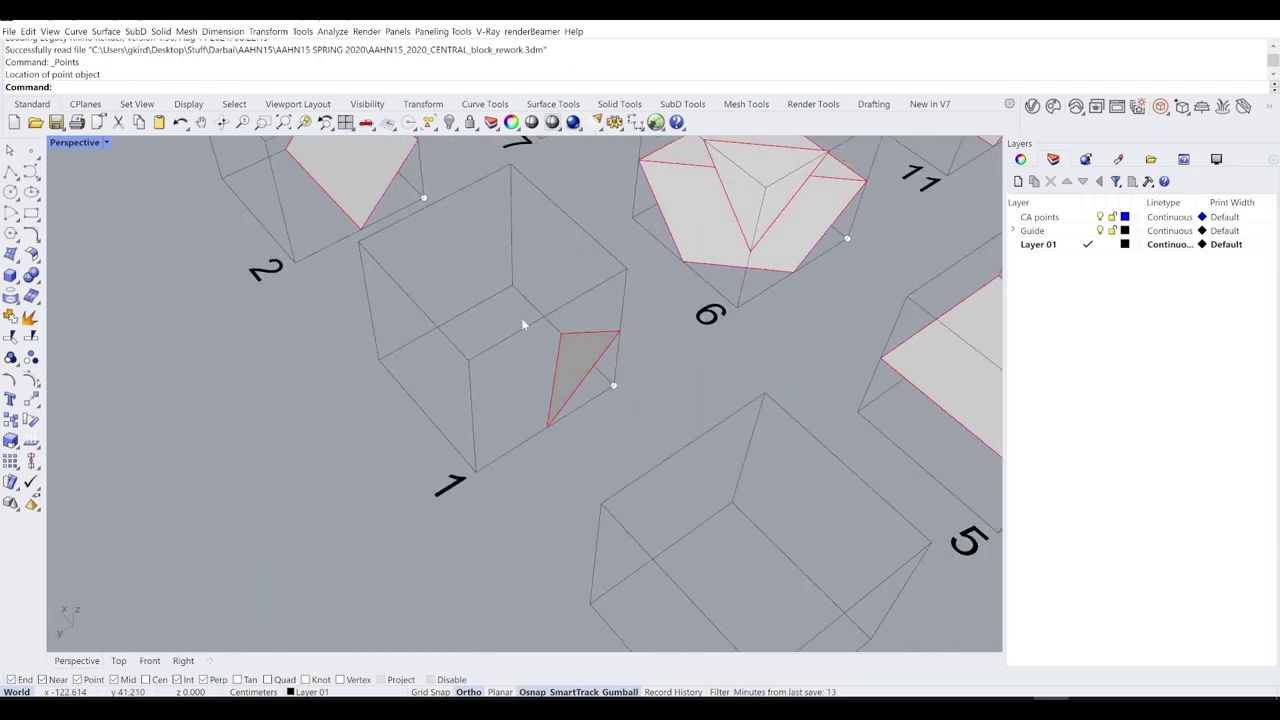
pyautogui.scroll(5, 520, 370)
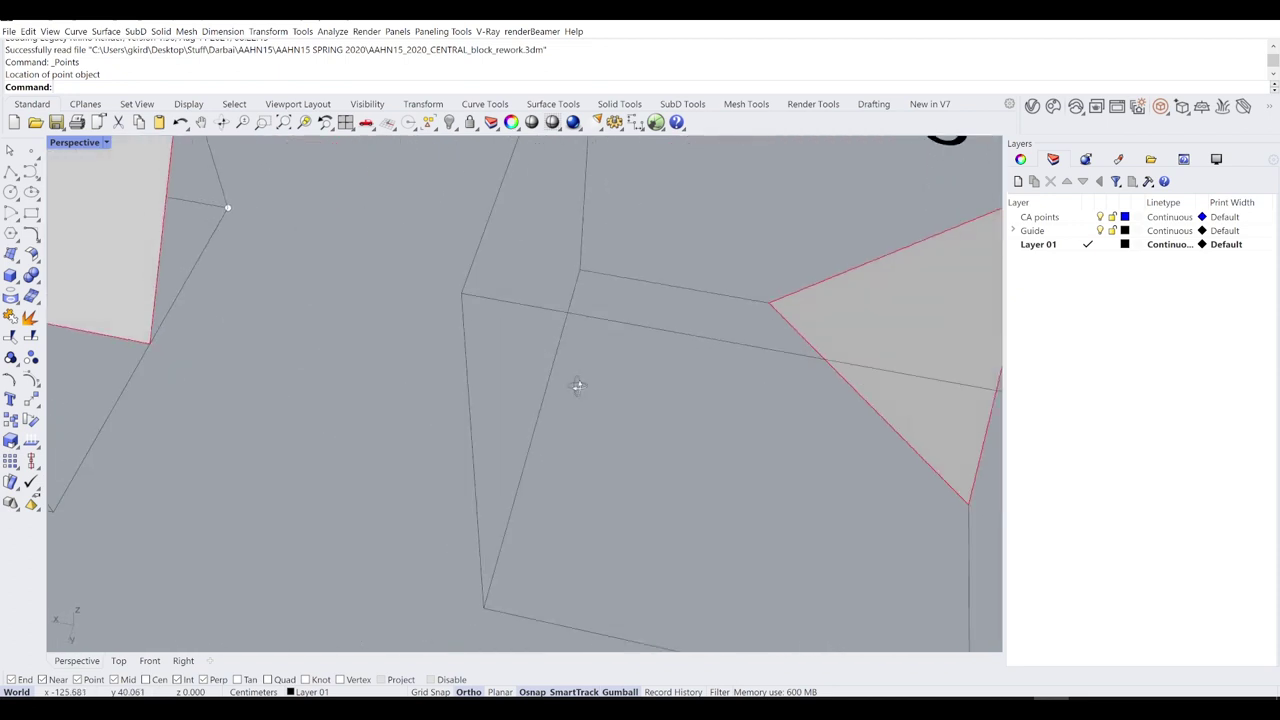
pyautogui.scroll(-4, 578, 386)
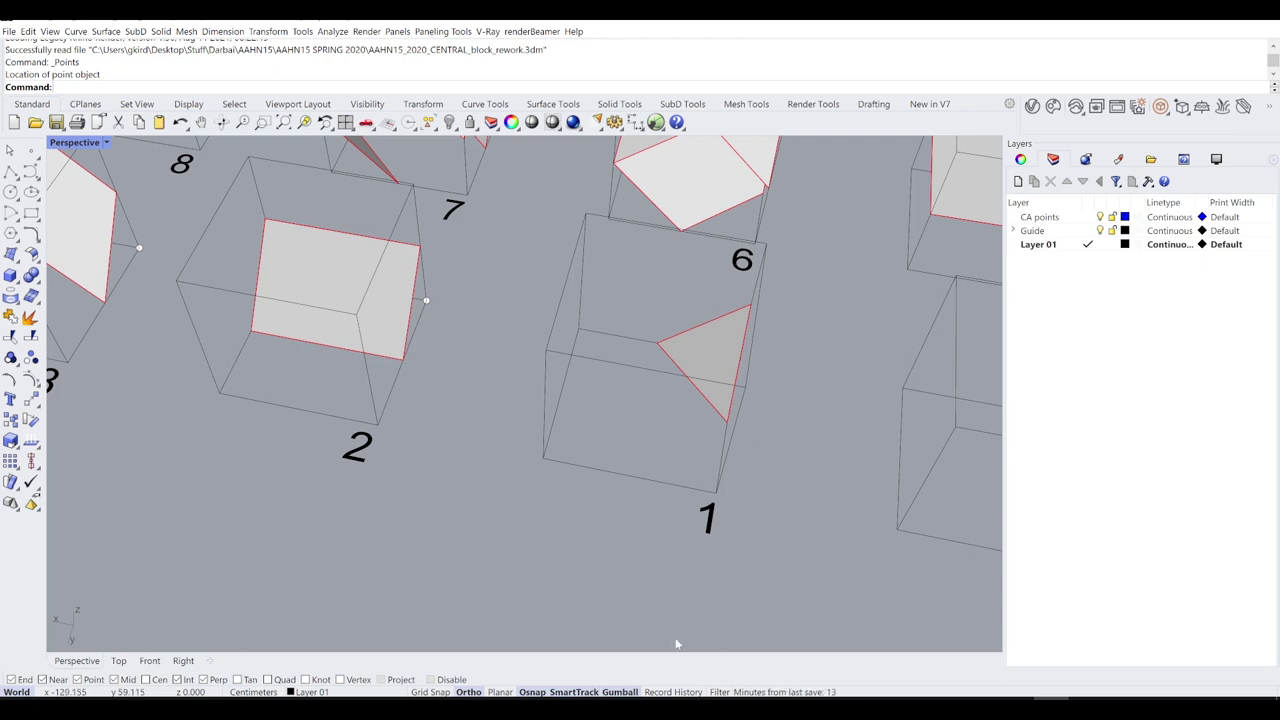
pyautogui.click(662, 698)
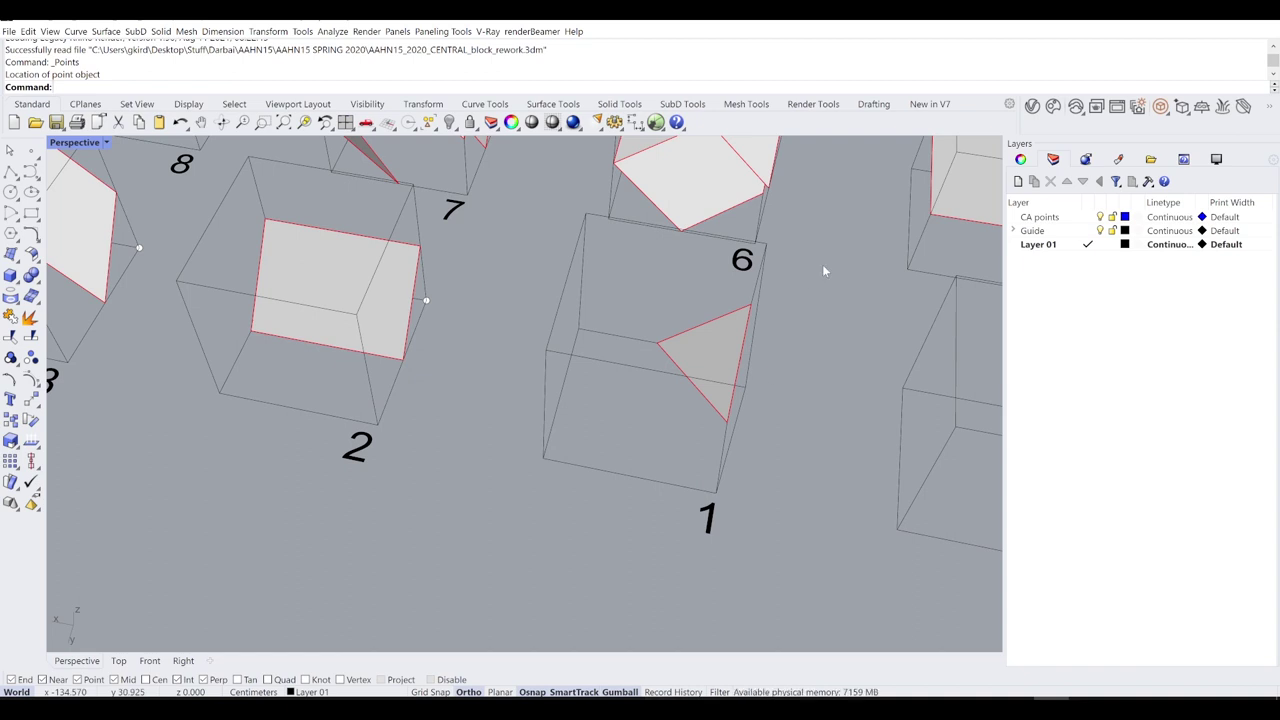
pyautogui.keyDown('shift'); pyautogui.moveTo(767, 261); pyautogui.dragTo(695, 302, button='right'); pyautogui.keyUp('shift')
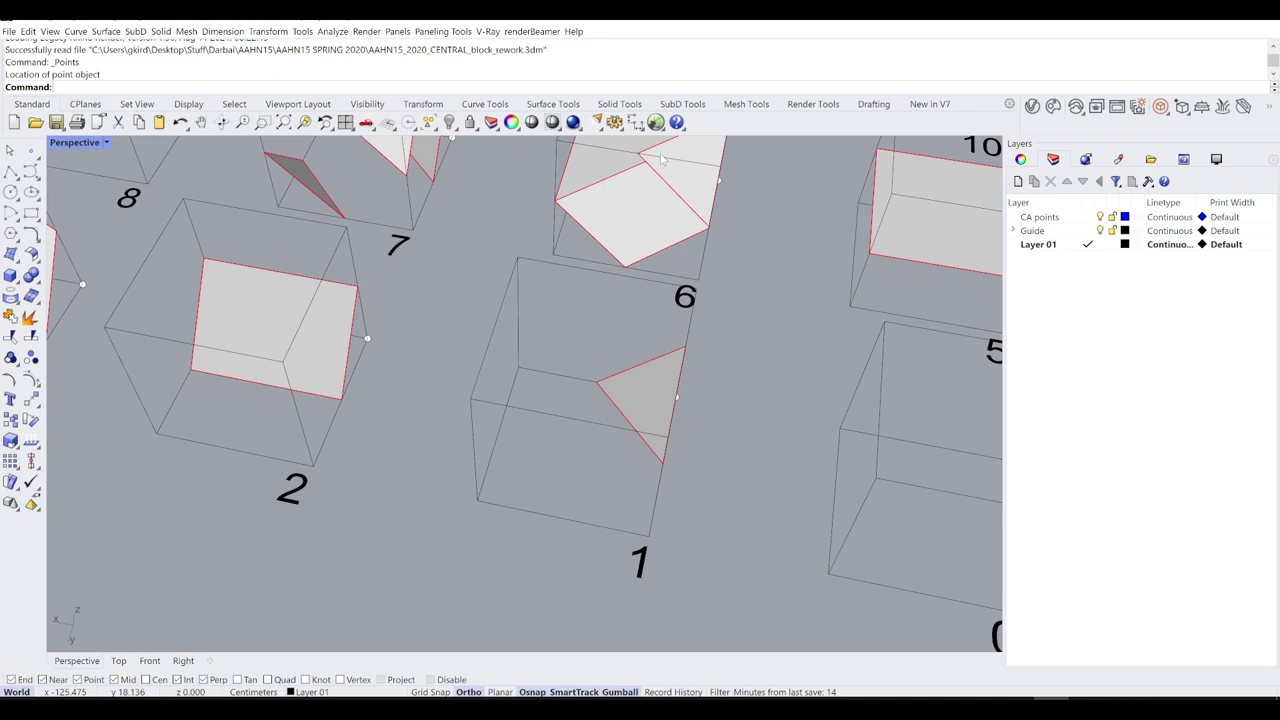
pyautogui.keyDown('shift'); pyautogui.moveTo(765, 198); pyautogui.dragTo(664, 182, button='right'); pyautogui.keyUp('shift')
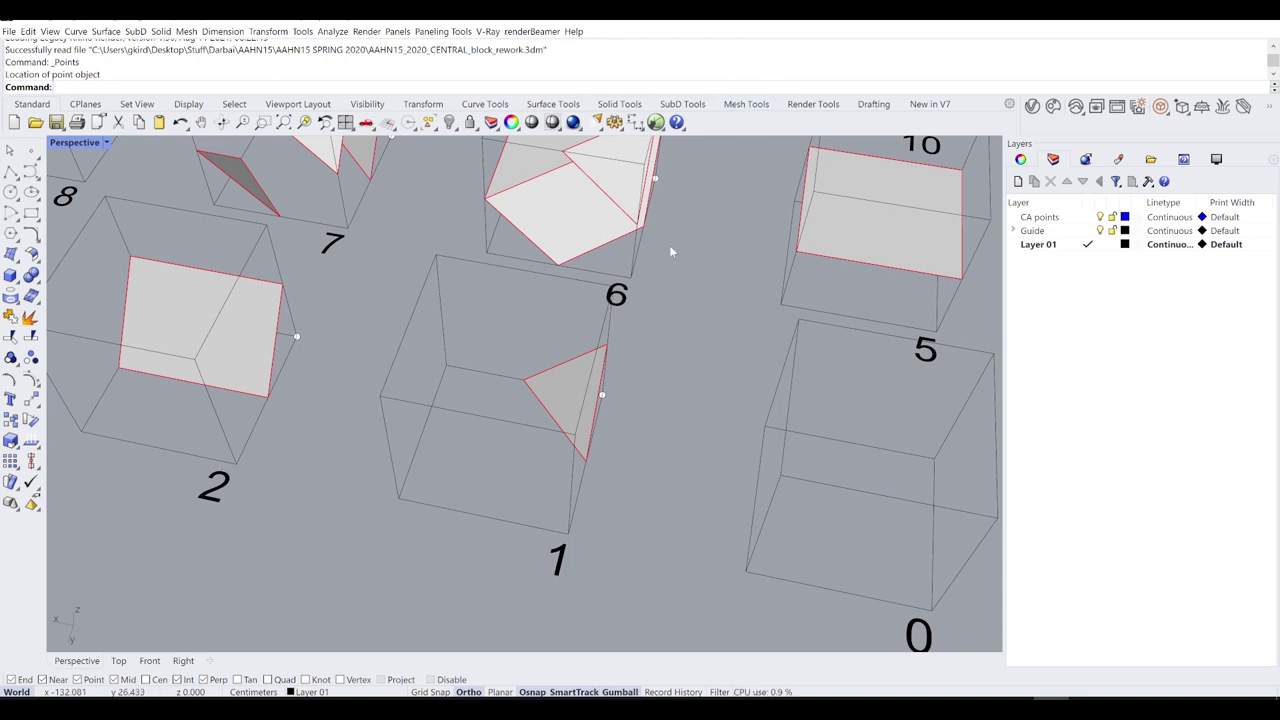
pyautogui.moveTo(667, 244); pyautogui.dragTo(609, 298, button='right')
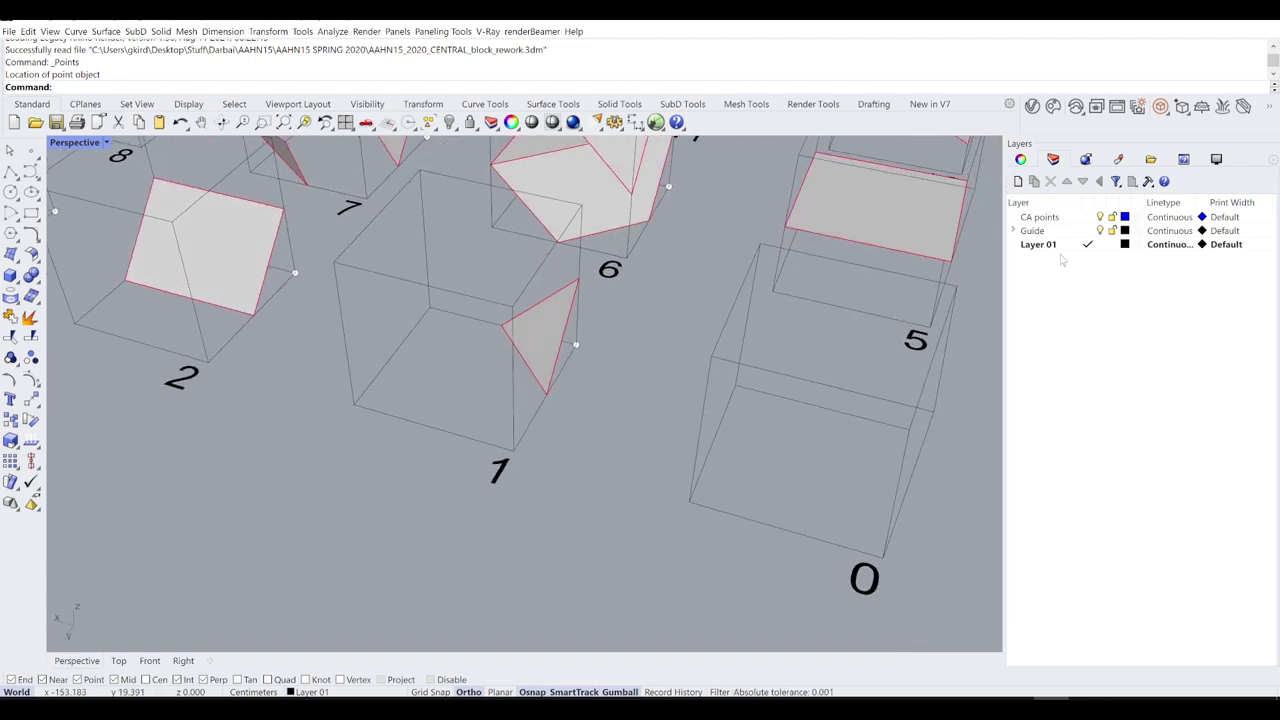
pyautogui.moveTo(699, 329); pyautogui.dragTo(674, 336, button='right')
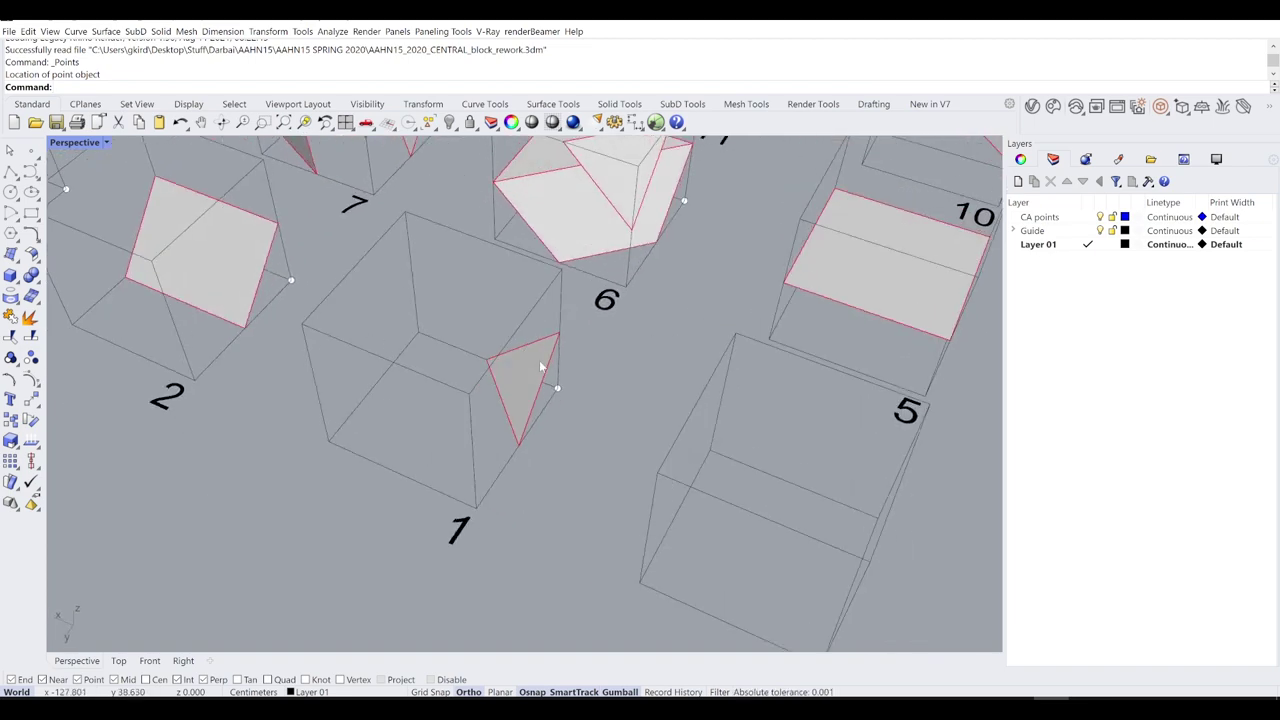
pyautogui.moveTo(539, 360); pyautogui.dragTo(555, 355, button='right')
pyautogui.scroll(-4, 503, 350)
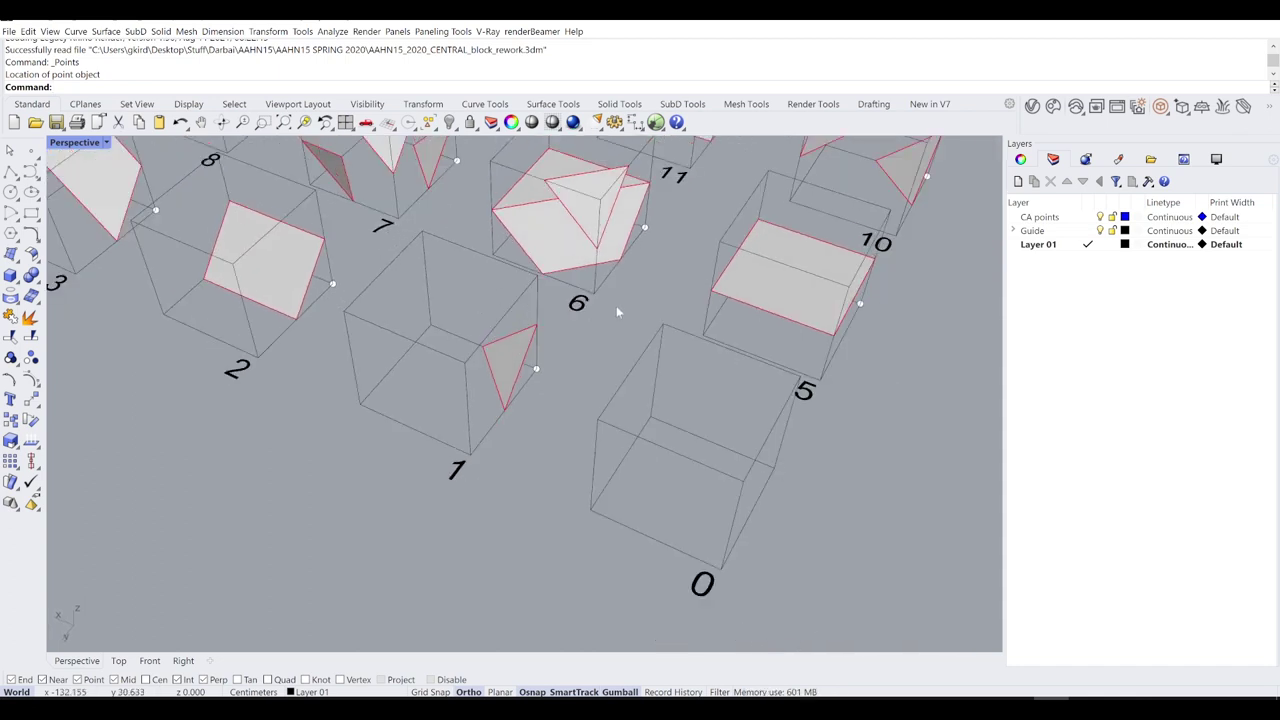
# Step: Place point objects at the three corners of the triangular face in cube 1
pyautogui.click(36, 157)
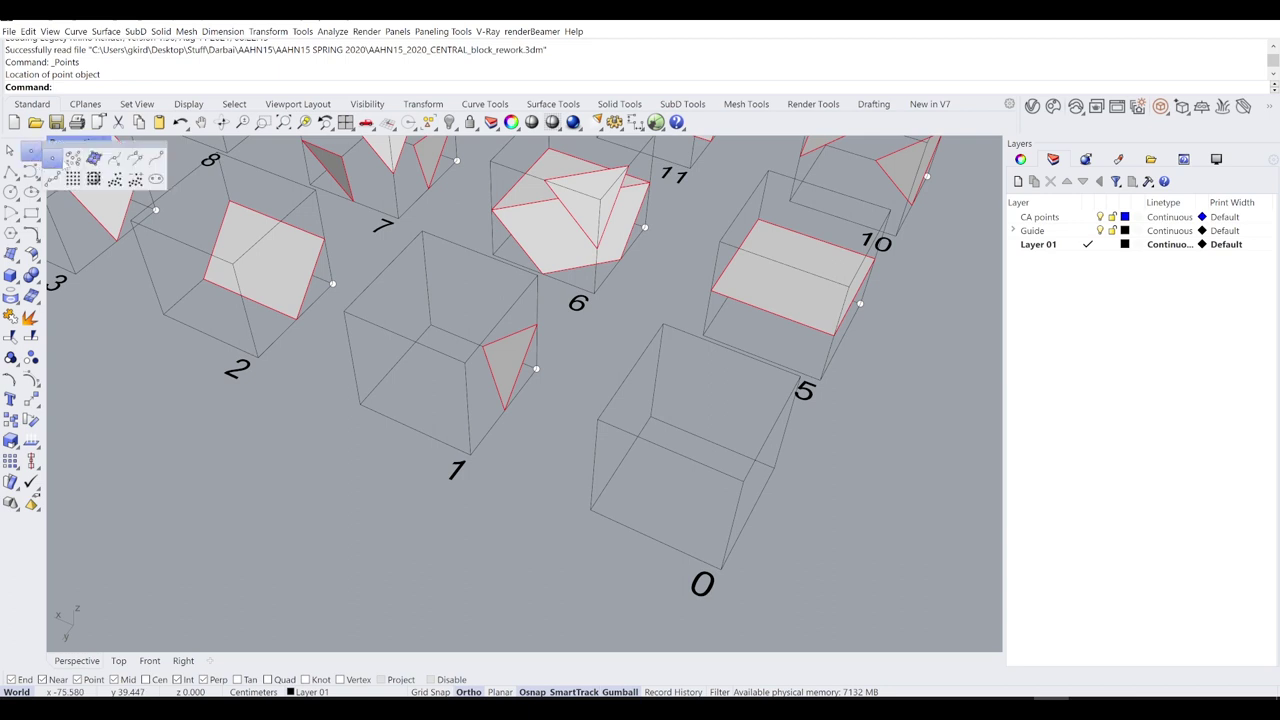
pyautogui.click(58, 161)
pyautogui.scroll(5, 508, 326)
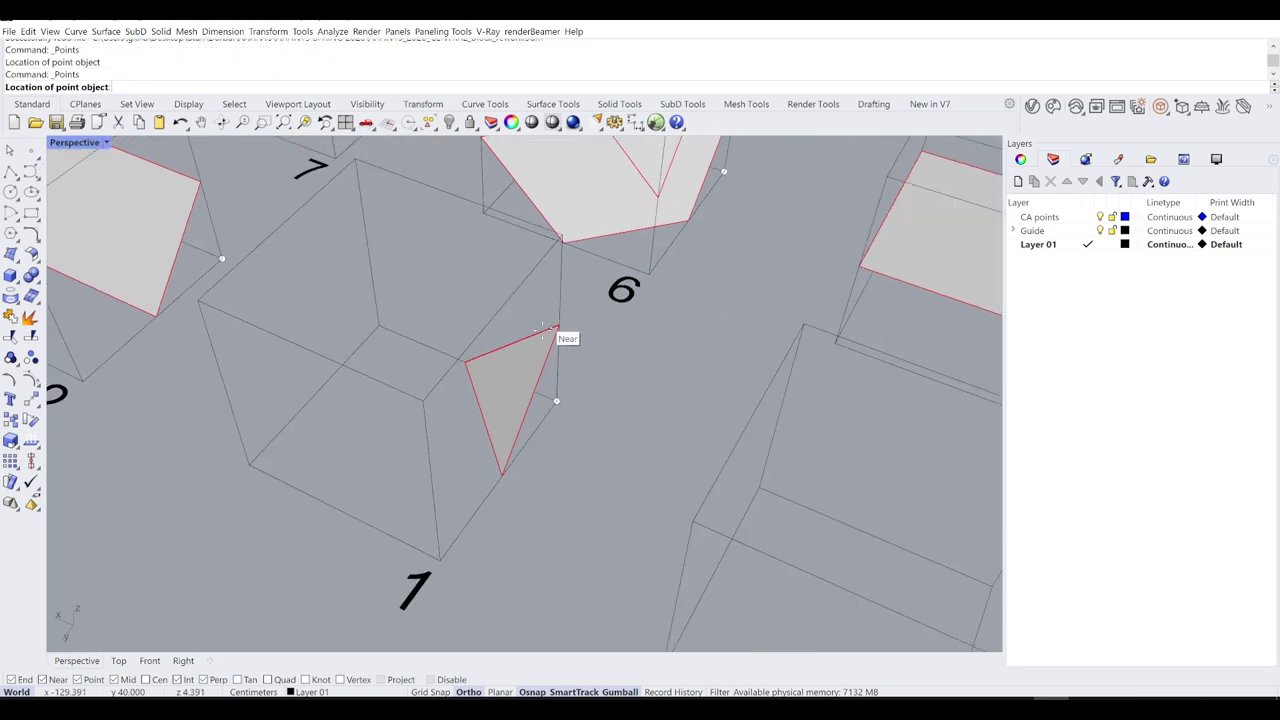
pyautogui.click(559, 326)
pyautogui.click(502, 474)
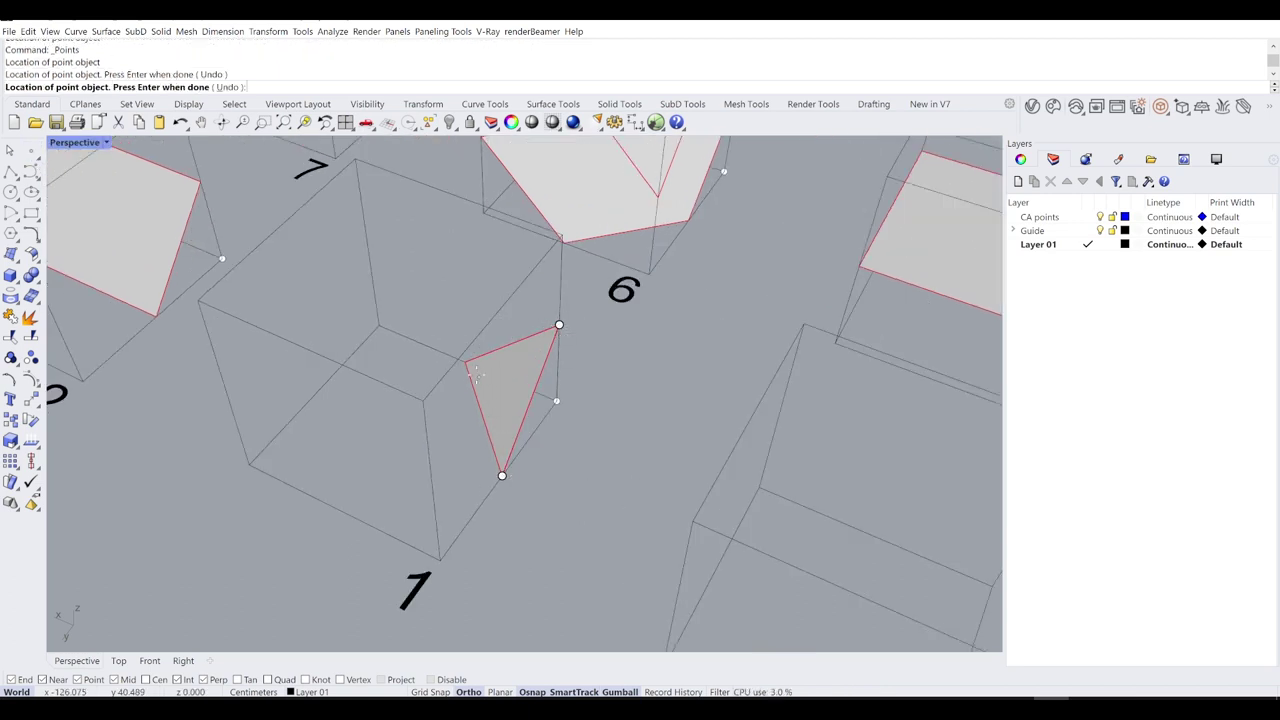
pyautogui.click(465, 361)
pyautogui.press('Return')
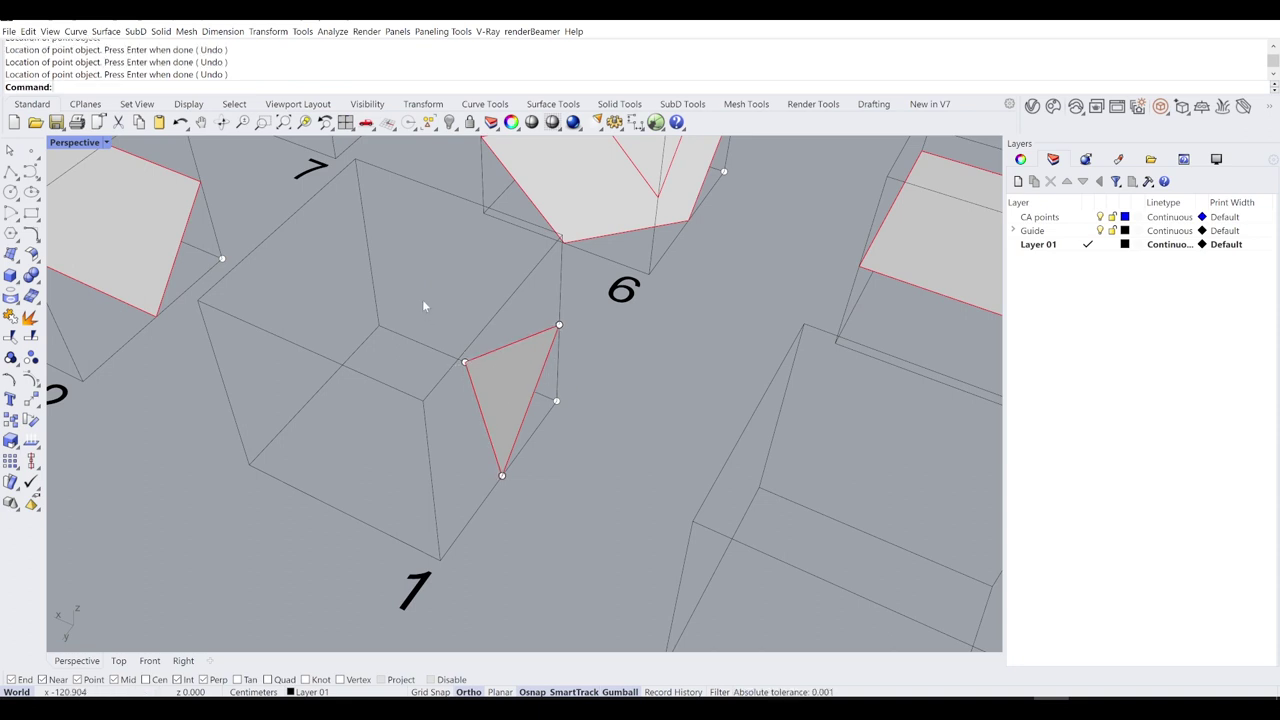
pyautogui.click(559, 326)
pyautogui.keyDown('shift'); pyautogui.click(502, 476); pyautogui.keyUp('shift')
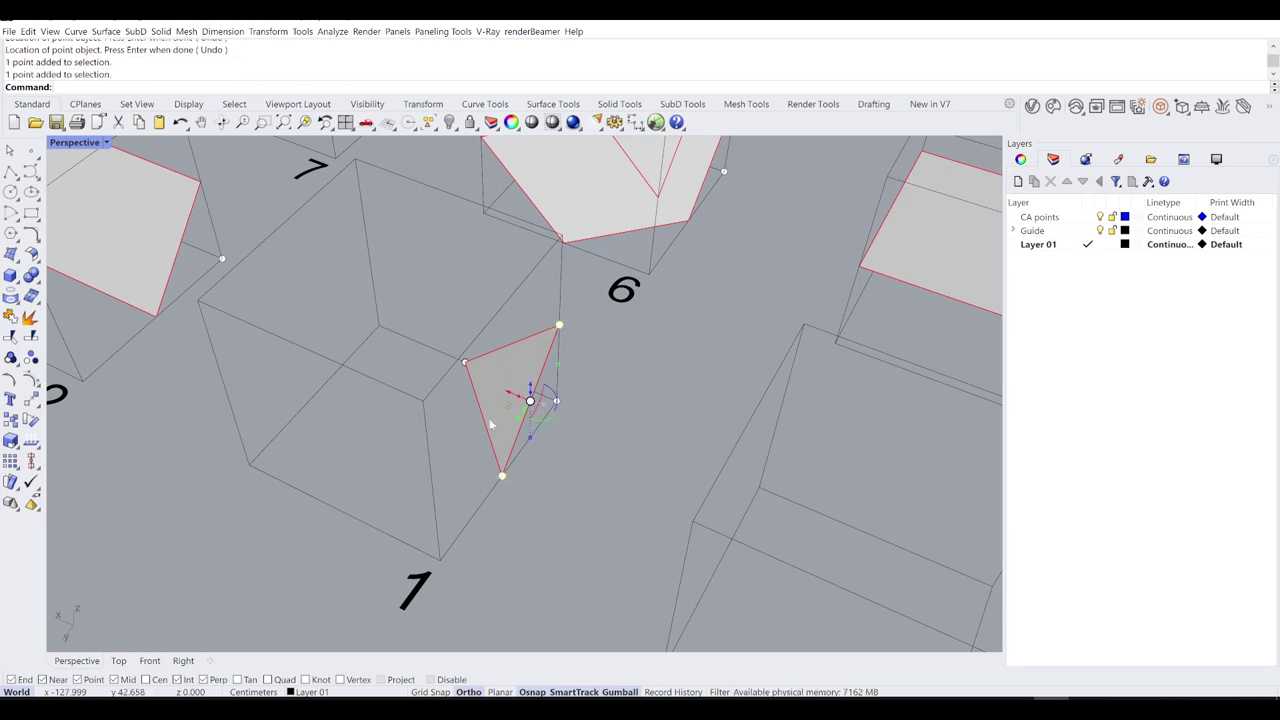
pyautogui.keyDown('shift'); pyautogui.click(464, 363); pyautogui.keyUp('shift')
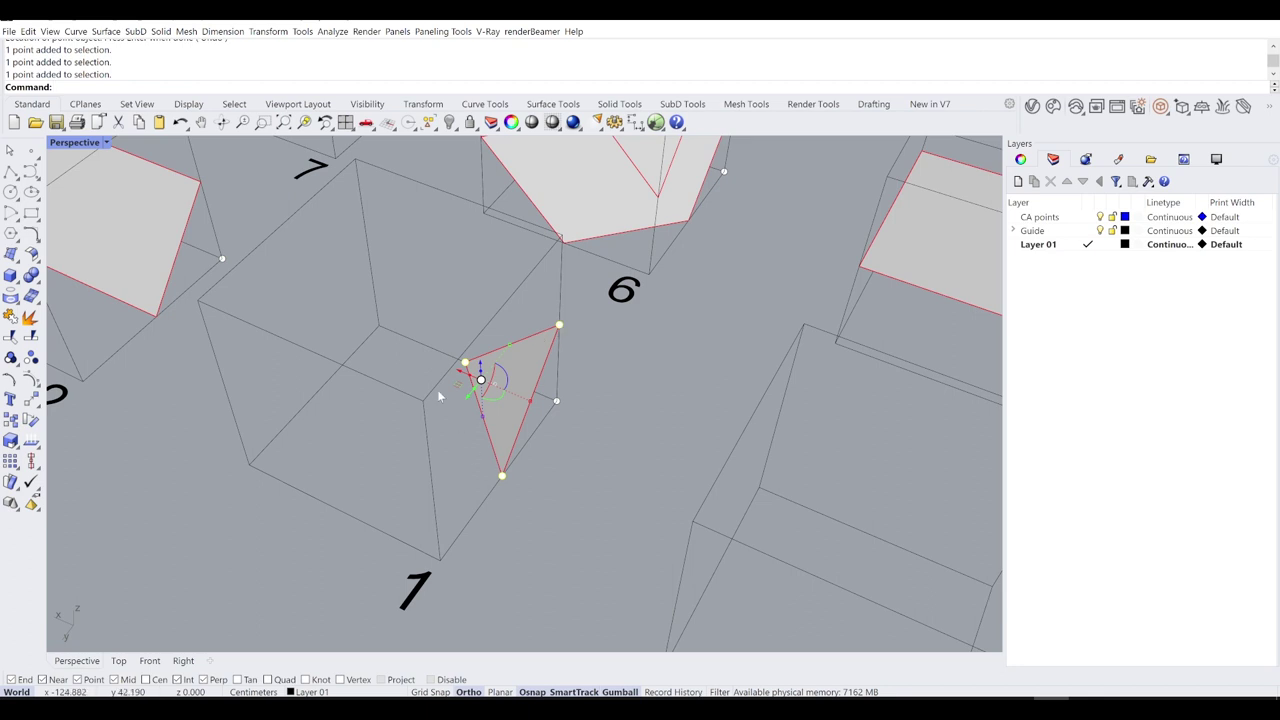
pyautogui.click(434, 460)
# Step: Move the triangle's upper corner point 0.5 cm up along the vertical edge of cube 1
pyautogui.click(559, 325)
pyautogui.scroll(2, 562, 330)
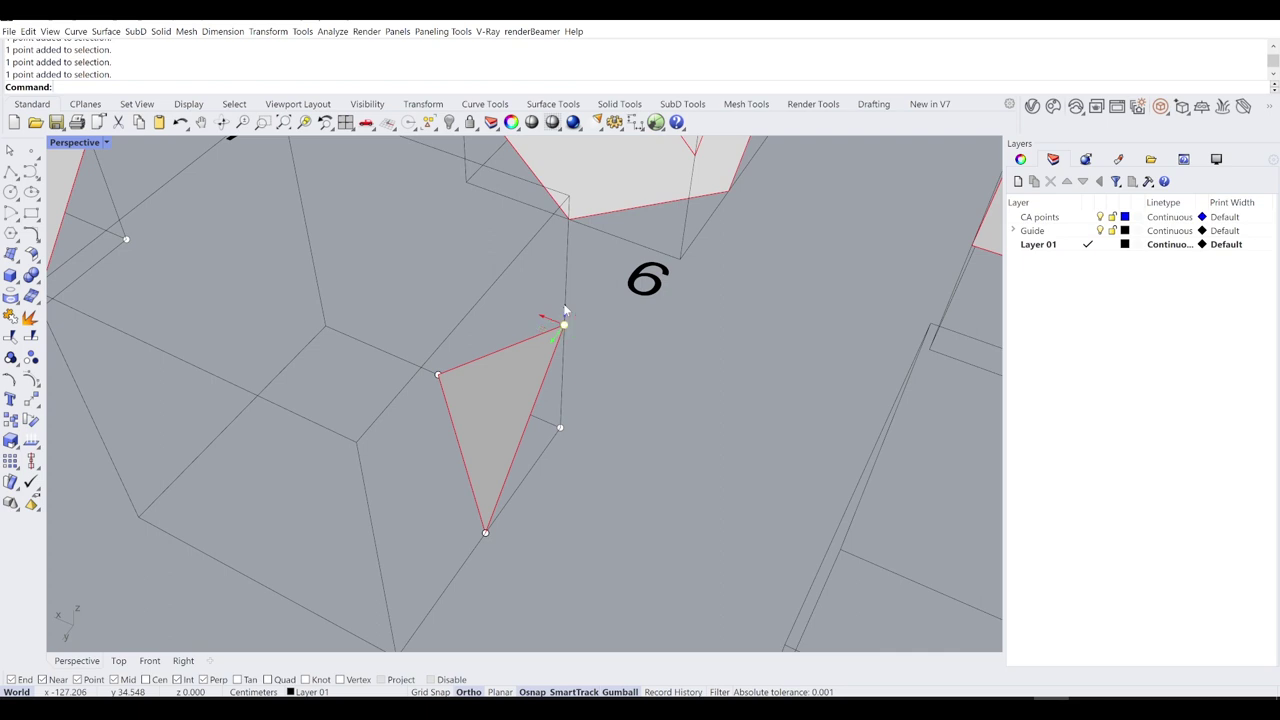
pyautogui.click(564, 311)
pyautogui.write('0.5')
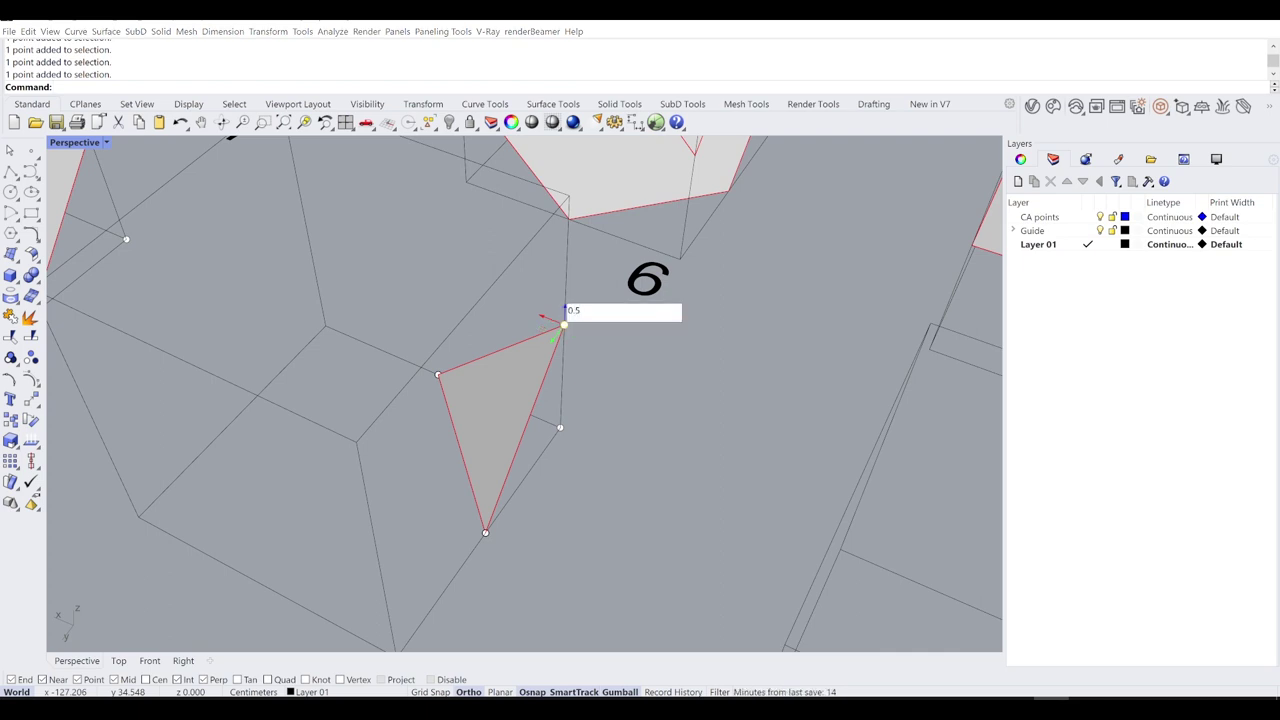
pyautogui.press('Return')
pyautogui.press('Escape')
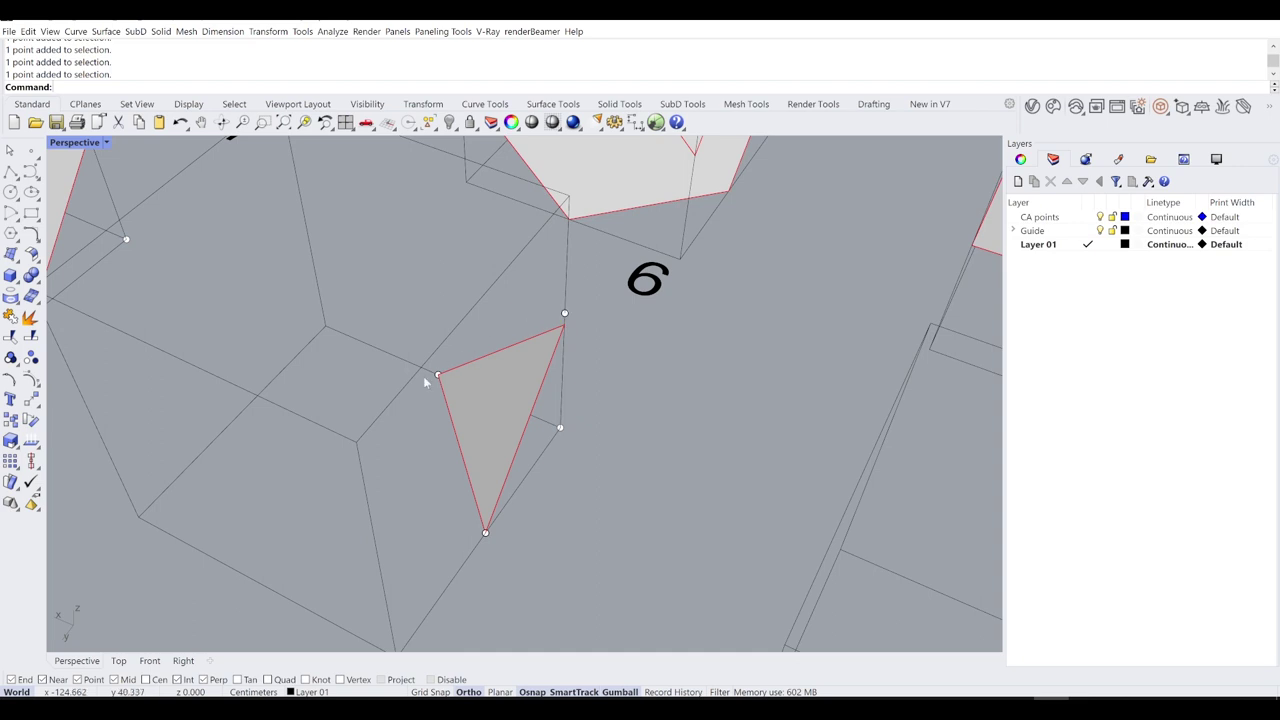
# Step: Move the other two triangle corner points outward along their edges of cube 1, away from the marked cube corner
pyautogui.click(433, 372)
pyautogui.moveTo(454, 512); pyautogui.dragTo(463, 567)
pyautogui.click(501, 556)
# Step: Create a triangular corner-point surface through the three outward-offset points on the edges of cube 1
pyautogui.moveTo(501, 556); pyautogui.dragTo(379, 486, button='right')
pyautogui.scroll(3, 379, 486)
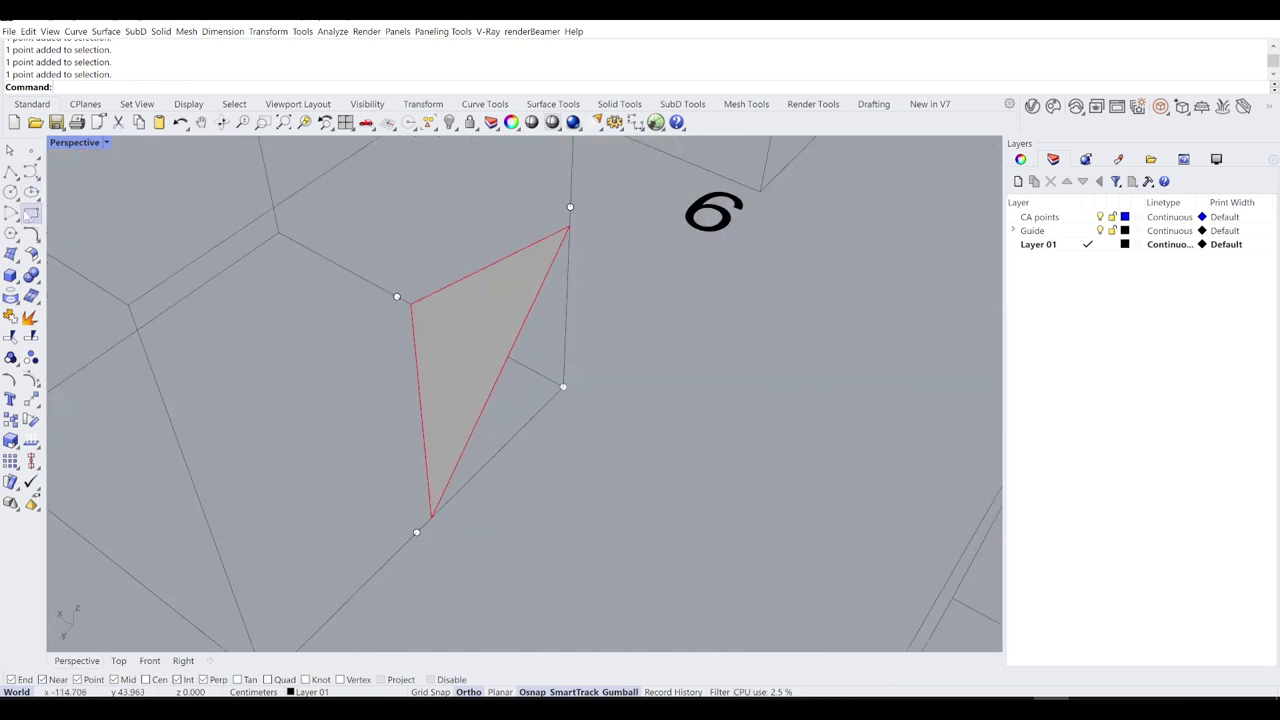
pyautogui.click(10, 254)
pyautogui.click(416, 532)
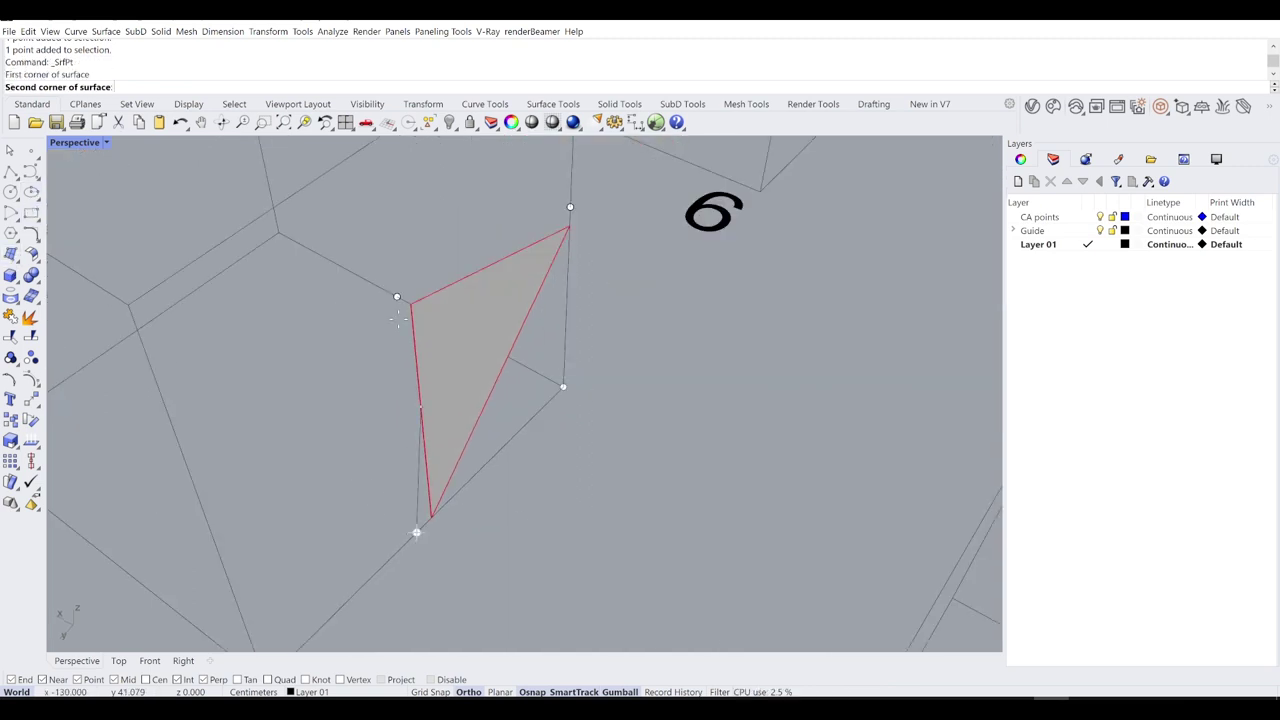
pyautogui.click(397, 297)
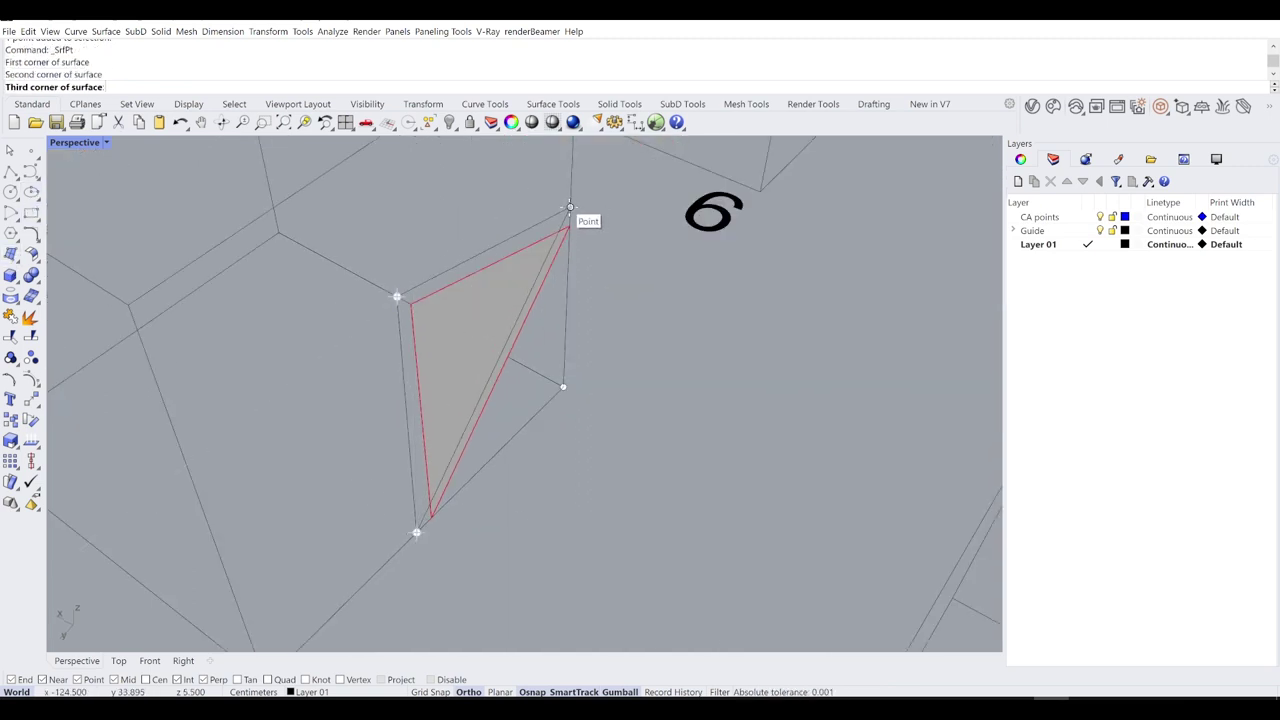
pyautogui.click(570, 207)
pyautogui.press('Return')
pyautogui.press('Escape')
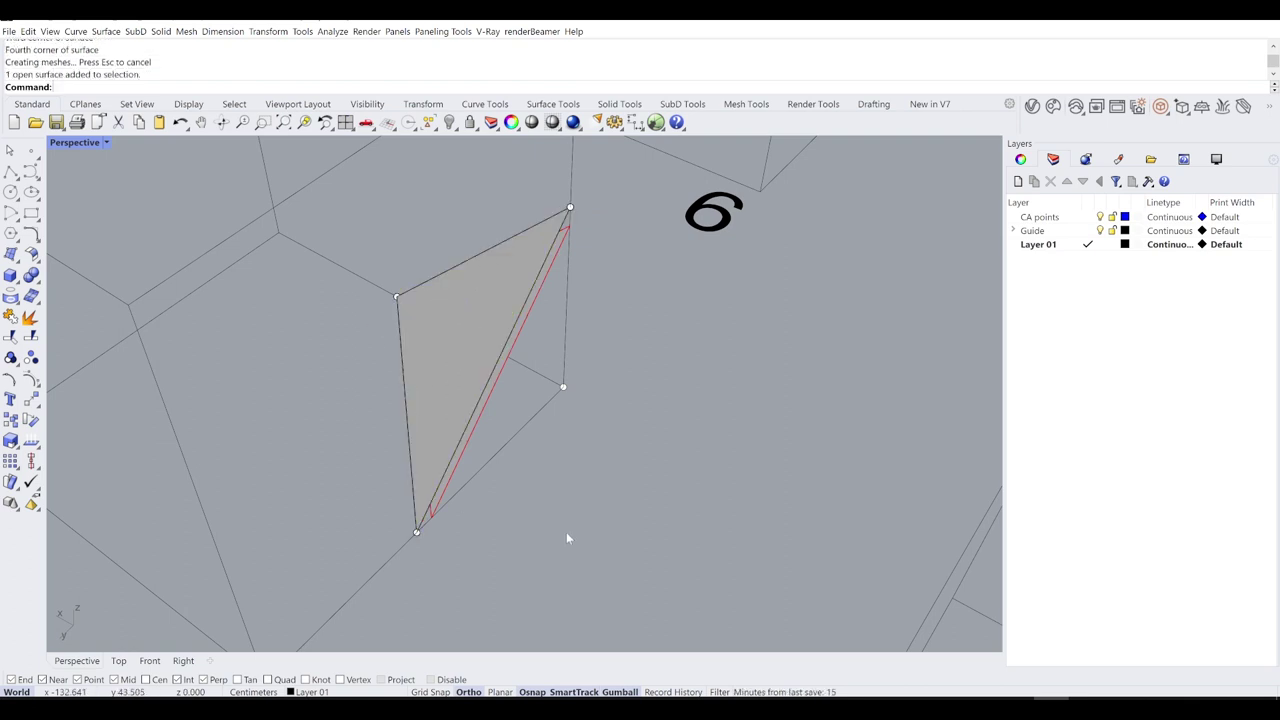
# Step: Delete the corner-point surface just built through the offset points of cube 1
pyautogui.scroll(3, 420, 530)
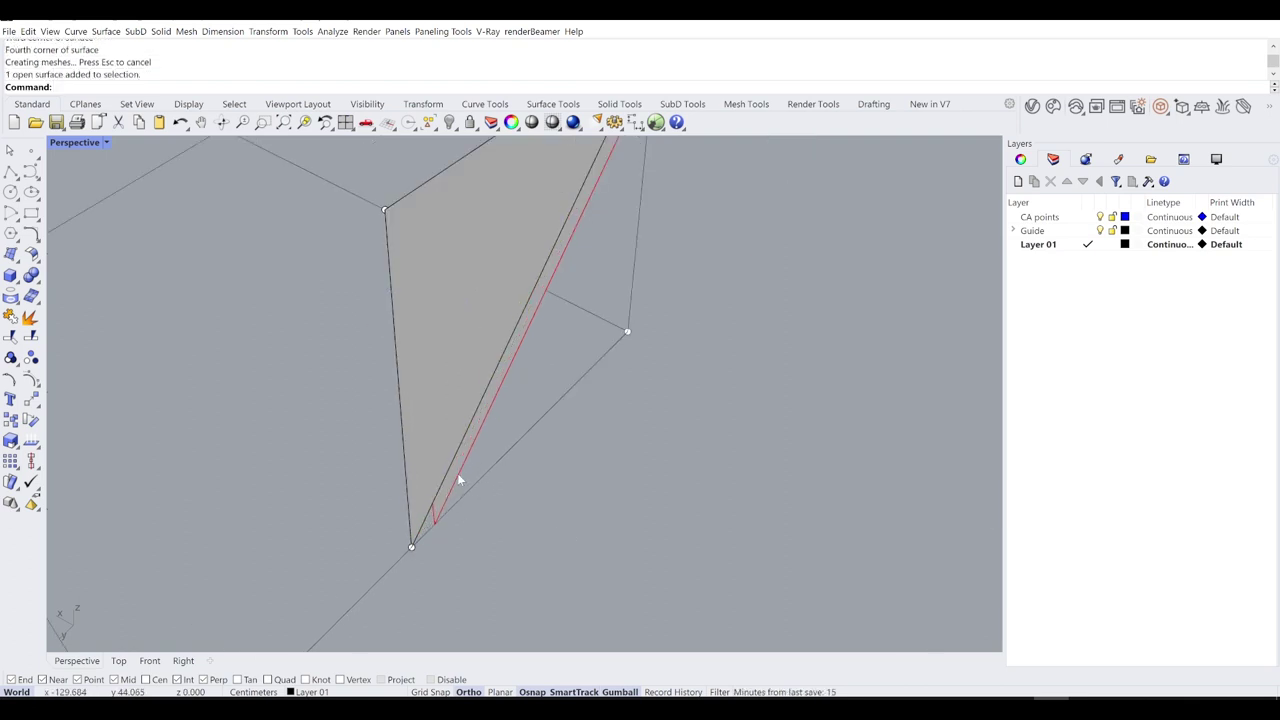
pyautogui.scroll(-4, 461, 464)
pyautogui.click(461, 361)
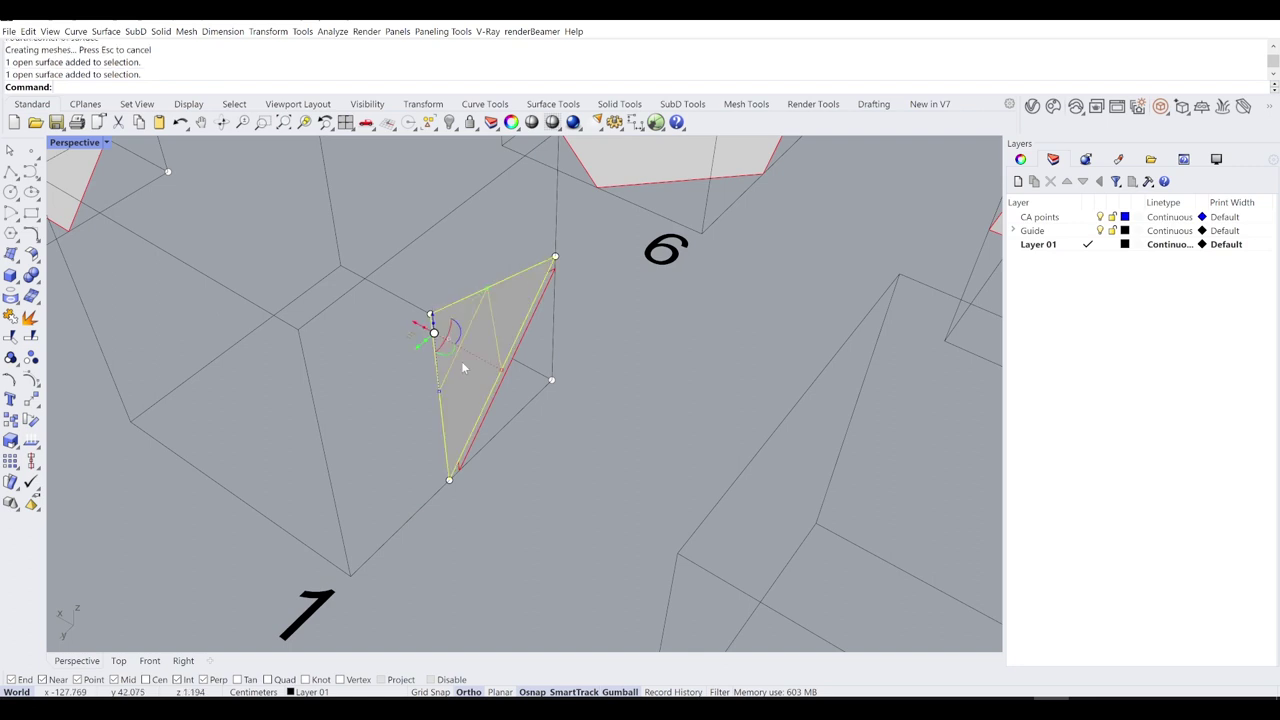
pyautogui.press('Delete')
# Step: Copy the upper offset point 1 cm down along the vertical edge of cube 1
pyautogui.scroll(-5, 543, 156)
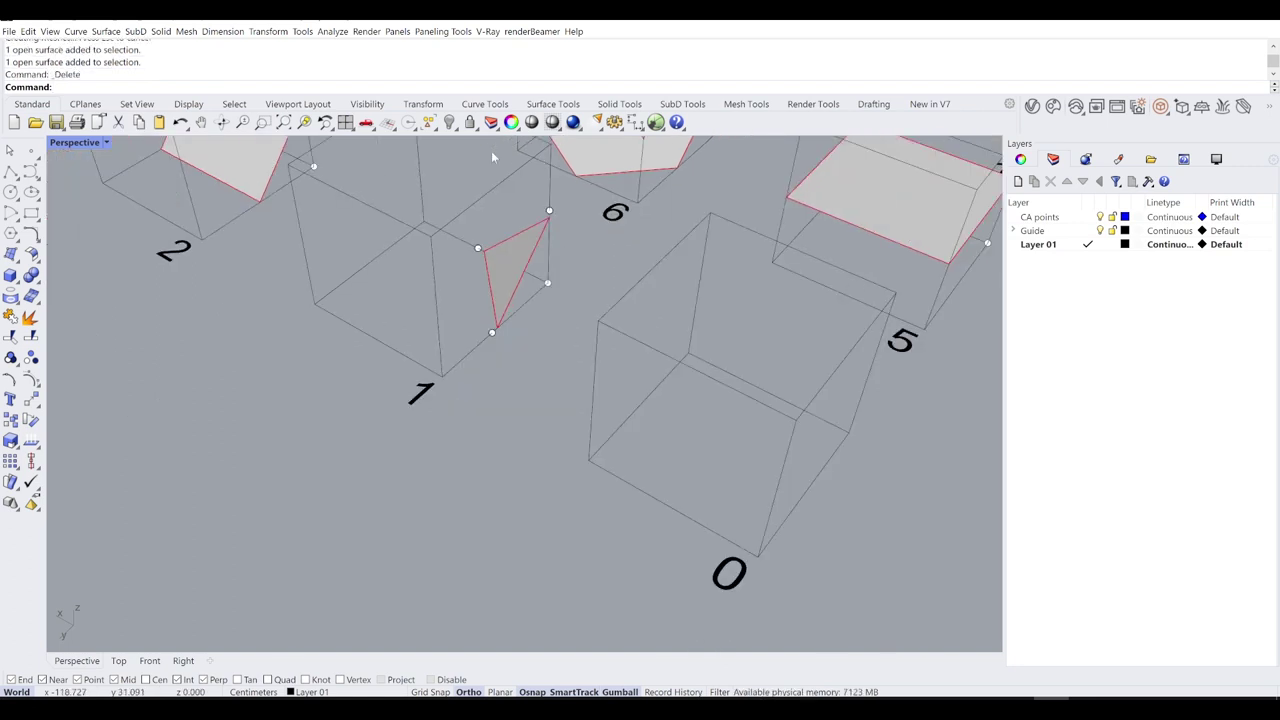
pyautogui.scroll(3, 465, 250)
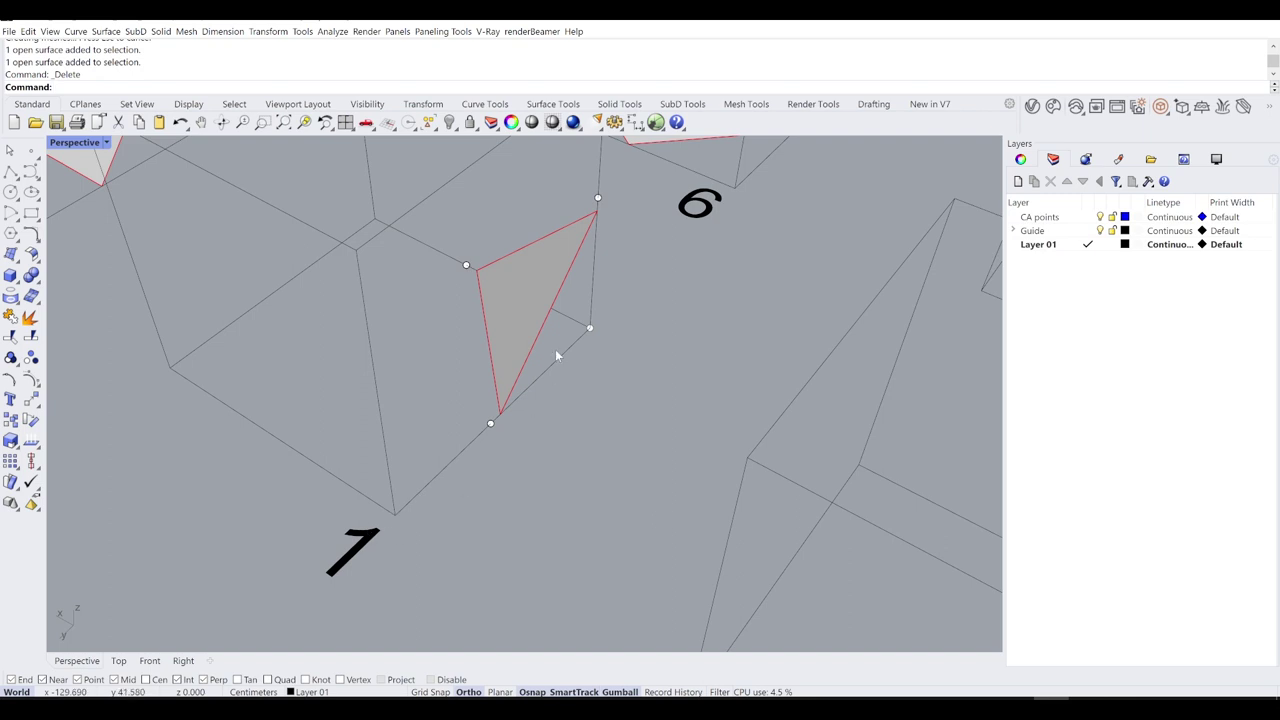
pyautogui.keyDown('shift'); pyautogui.moveTo(578, 195); pyautogui.dragTo(592, 252, button='right'); pyautogui.keyUp('shift')
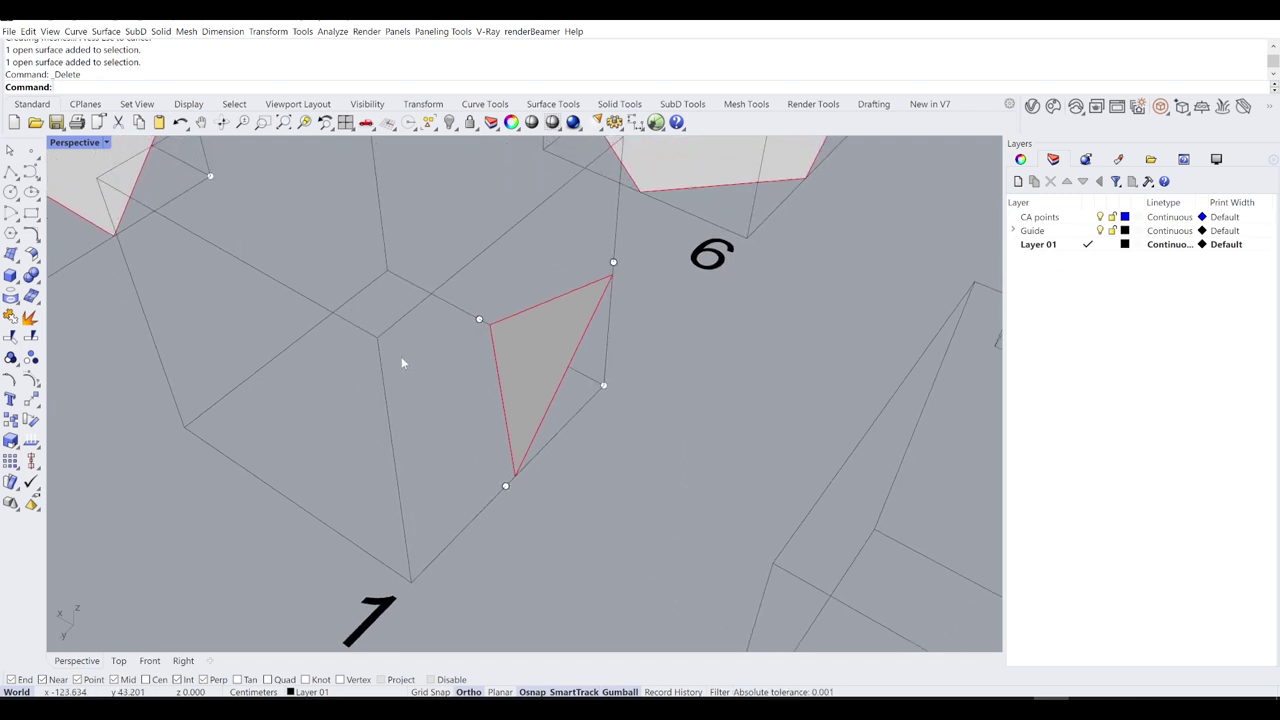
pyautogui.click(613, 262)
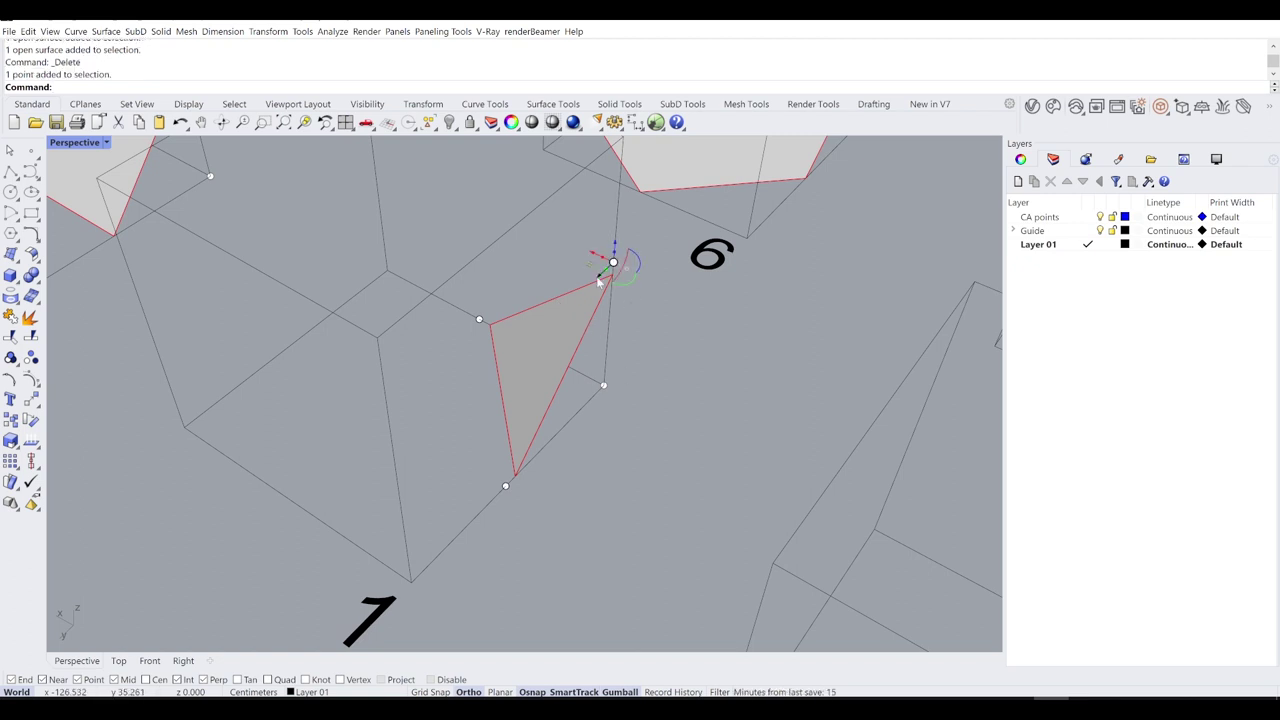
pyautogui.scroll(2, 612, 258)
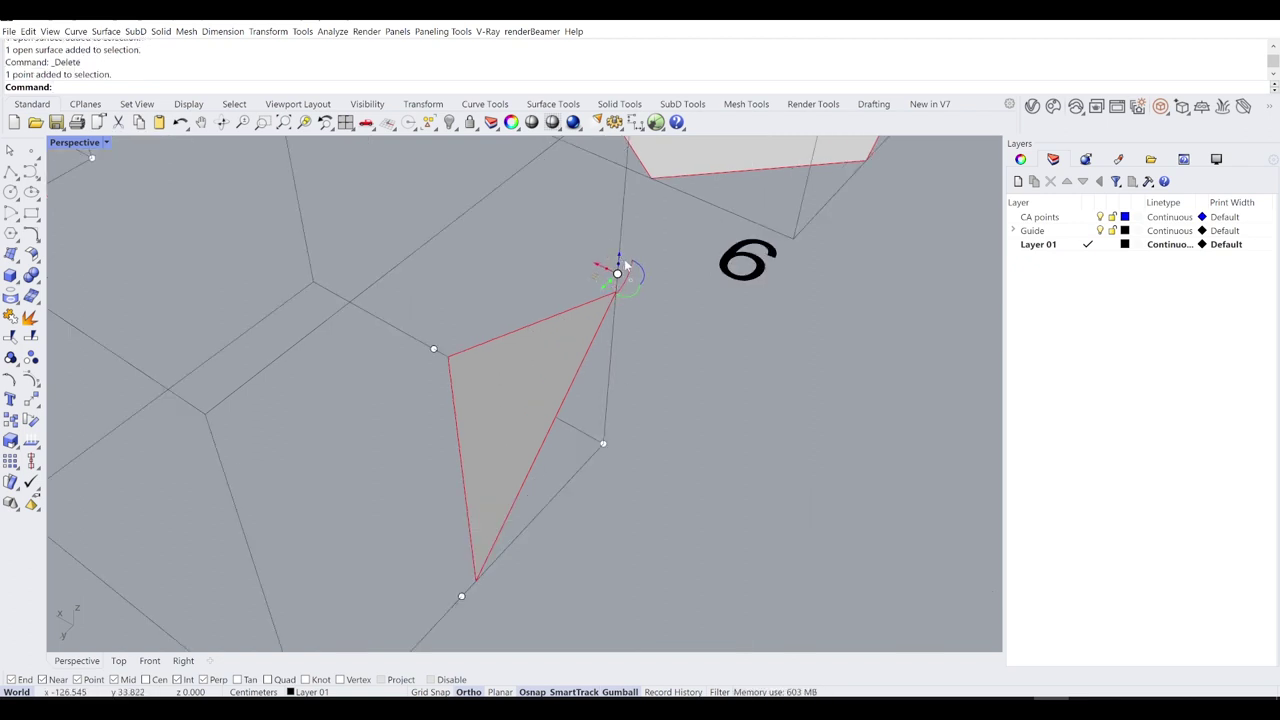
pyautogui.click(621, 259)
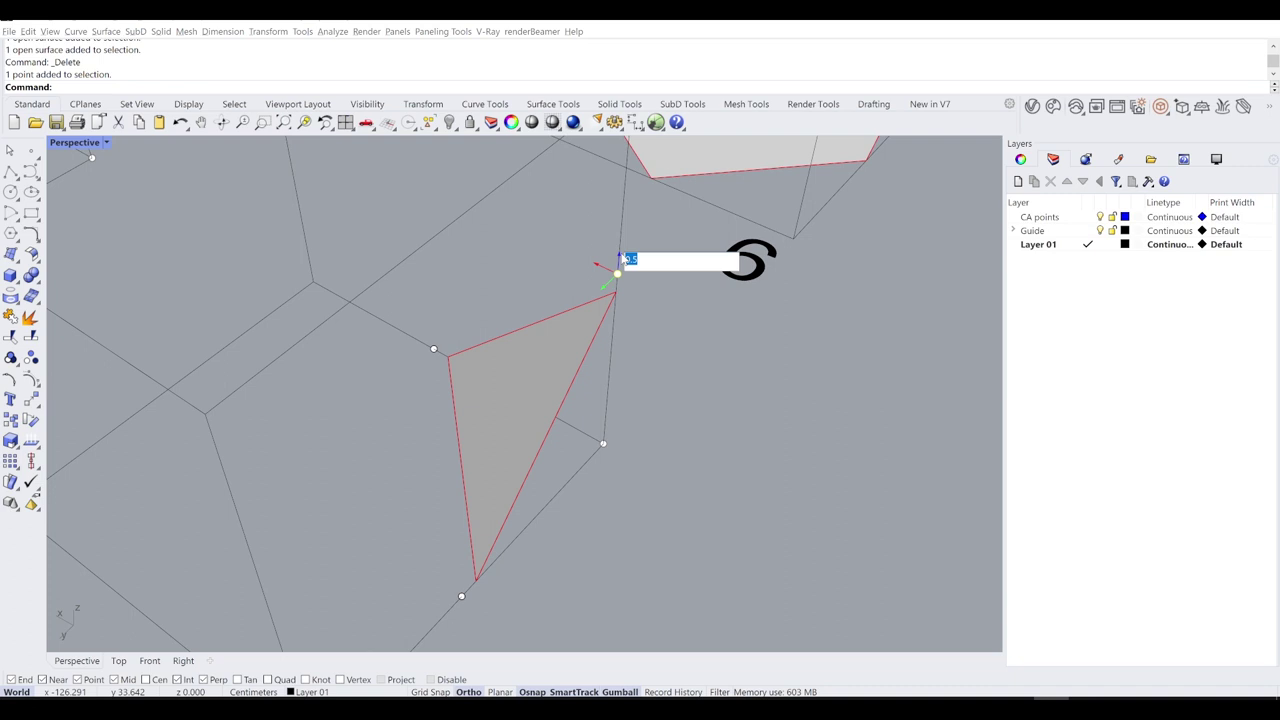
pyautogui.write('-1')
pyautogui.press('Return')
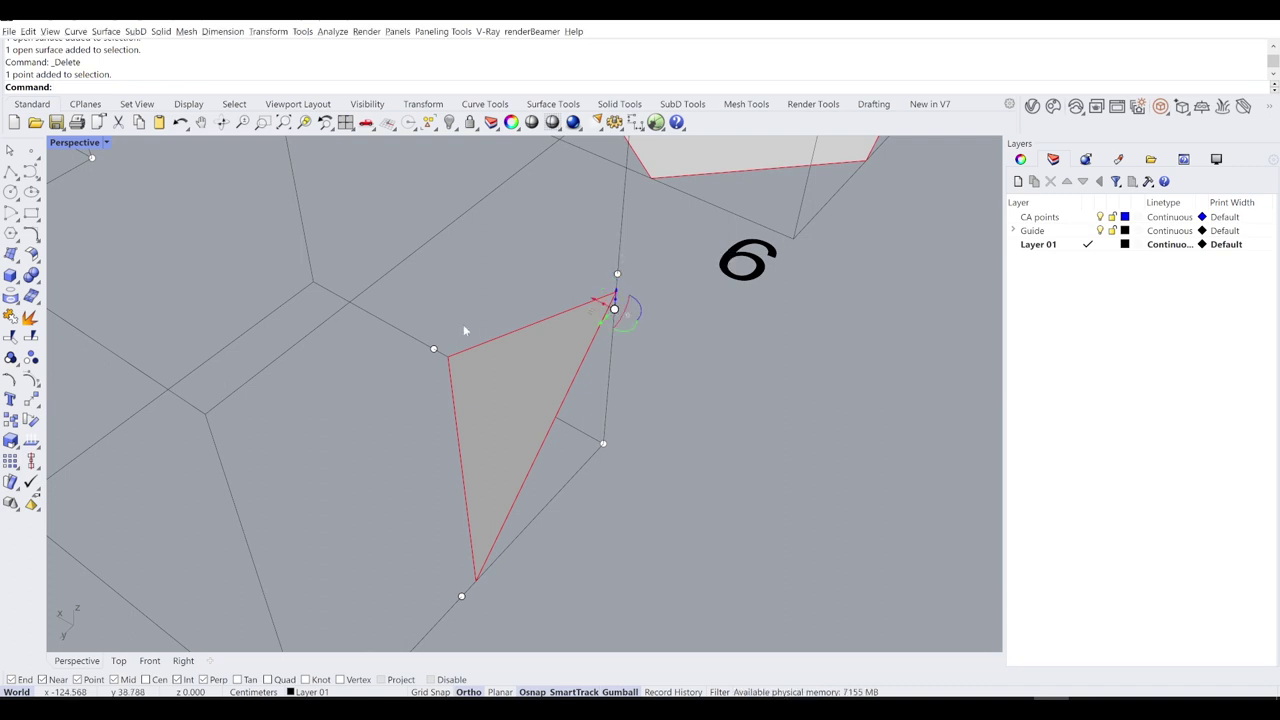
# Step: Copy the other two offset points inward along their edges, toward the marked corner of cube 1
pyautogui.moveTo(372, 264); pyautogui.dragTo(457, 373)
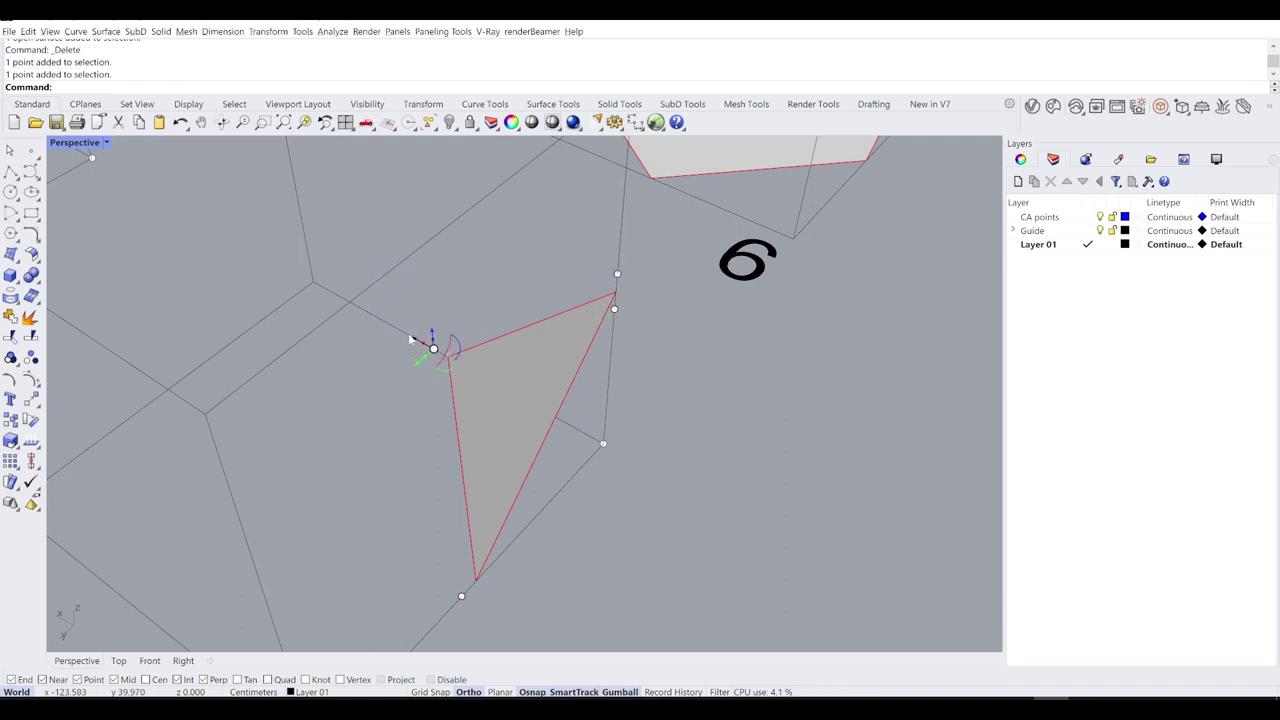
pyautogui.click(425, 336)
pyautogui.press('Return')
pyautogui.click(326, 454)
pyautogui.moveTo(397, 566); pyautogui.dragTo(518, 640)
pyautogui.keyDown('alt'); pyautogui.click(440, 617); pyautogui.keyUp('alt')
pyautogui.press('Return')
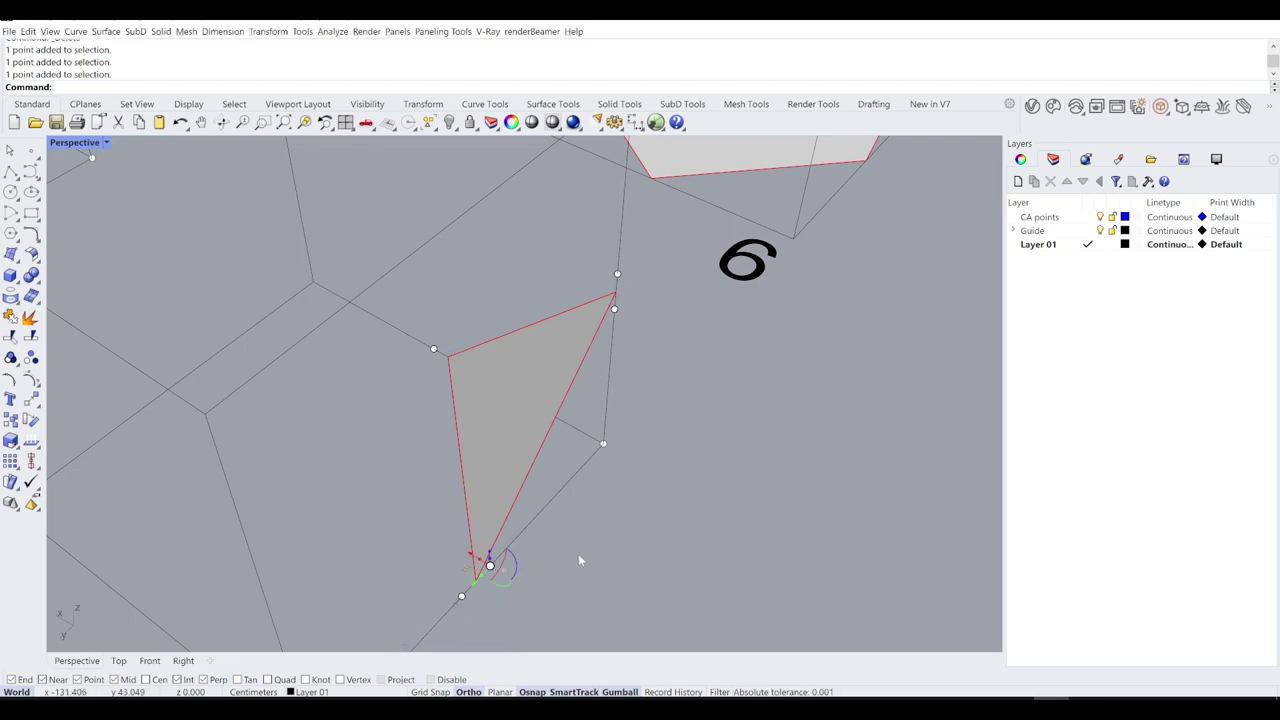
pyautogui.click(580, 556)
# Step: Hide the Guide layer and check the six offset points of cube 1 on their own
pyautogui.scroll(-4, 664, 534)
pyautogui.moveTo(664, 534); pyautogui.dragTo(645, 511, button='right')
pyautogui.scroll(6, 358, 442)
pyautogui.moveTo(396, 439); pyautogui.dragTo(419, 443, button='right')
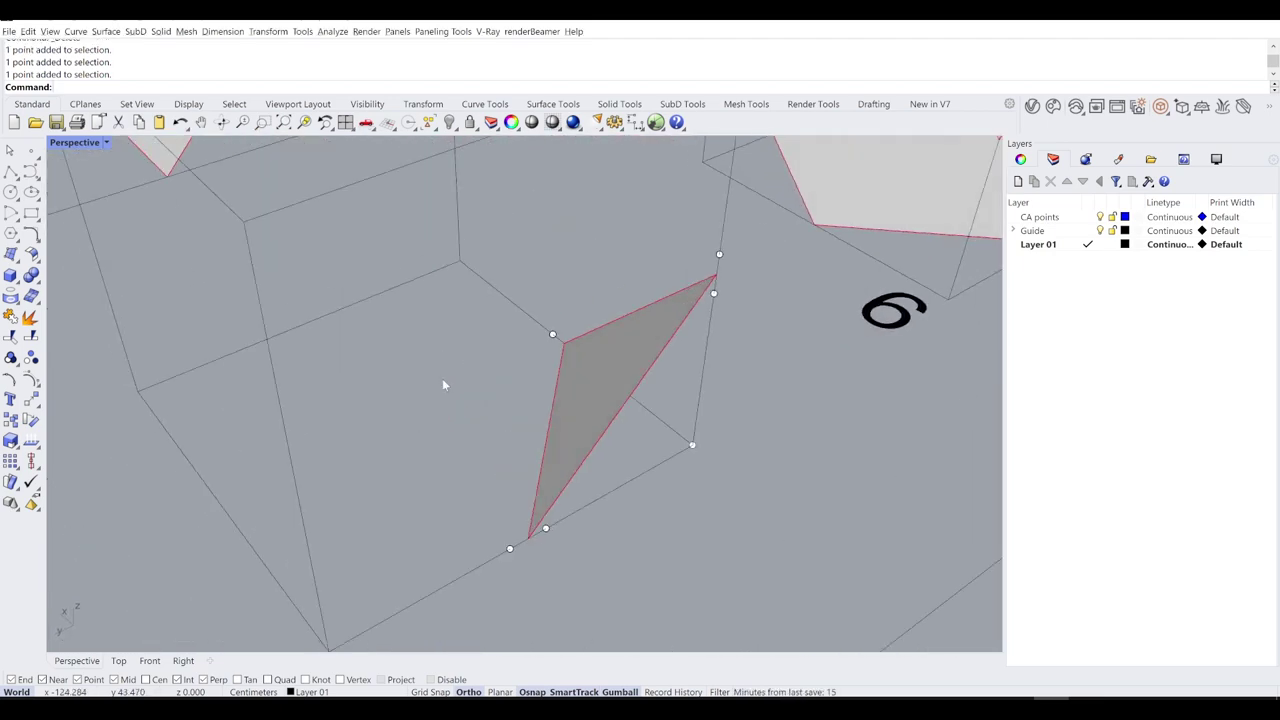
pyautogui.scroll(-3, 445, 379)
pyautogui.moveTo(449, 388); pyautogui.dragTo(402, 368, button='right')
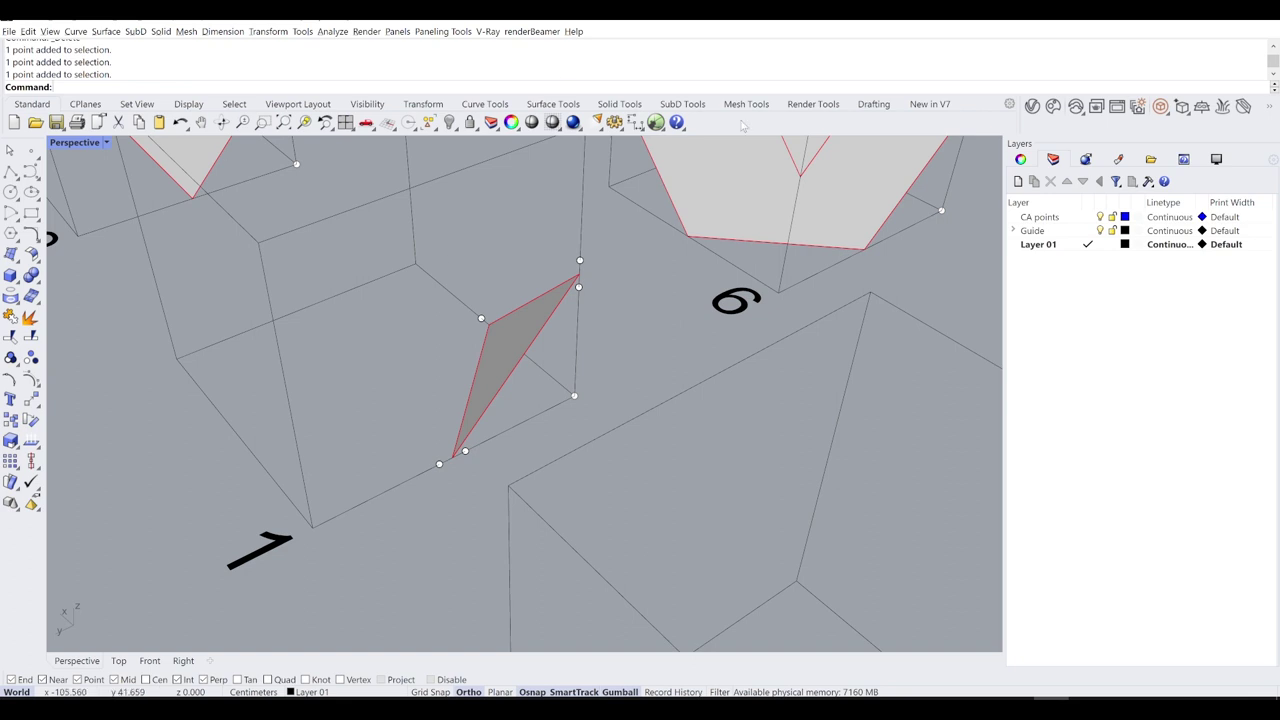
pyautogui.click(682, 104)
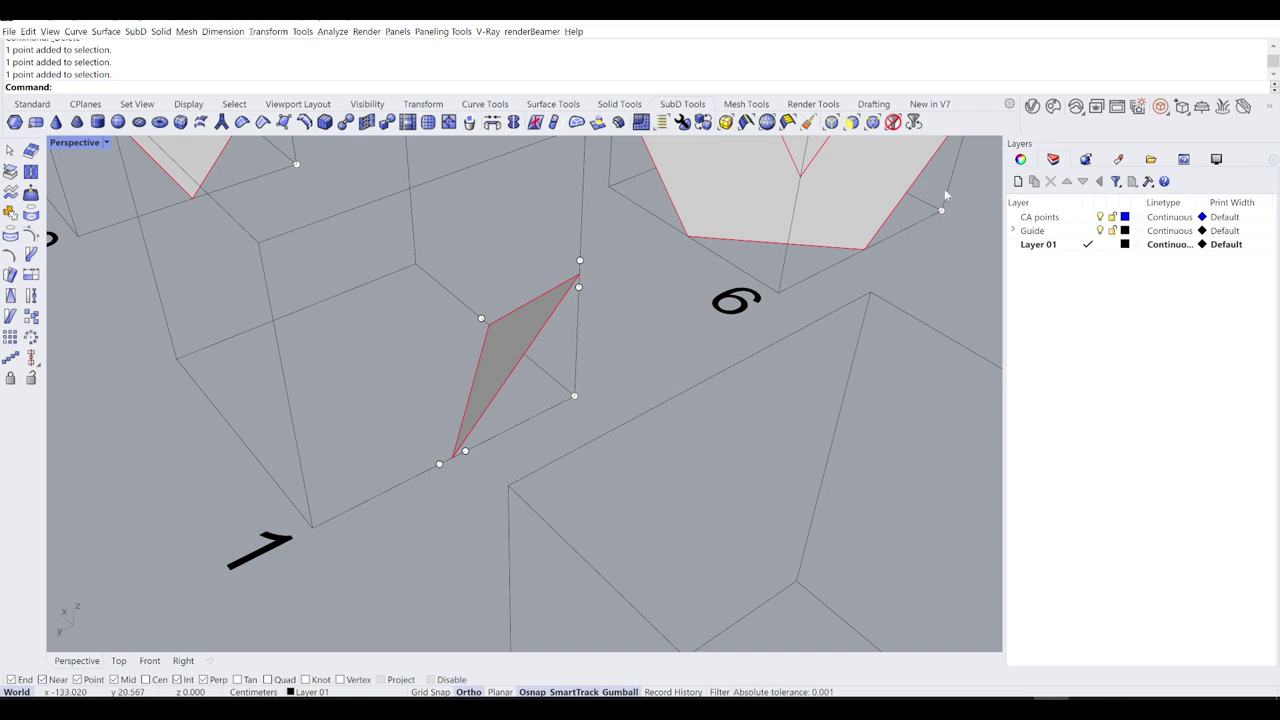
pyautogui.click(1100, 231)
pyautogui.moveTo(517, 344); pyautogui.dragTo(916, 359, button='right')
pyautogui.moveTo(700, 425); pyautogui.dragTo(554, 420, button='right')
pyautogui.moveTo(535, 333); pyautogui.dragTo(745, 590)
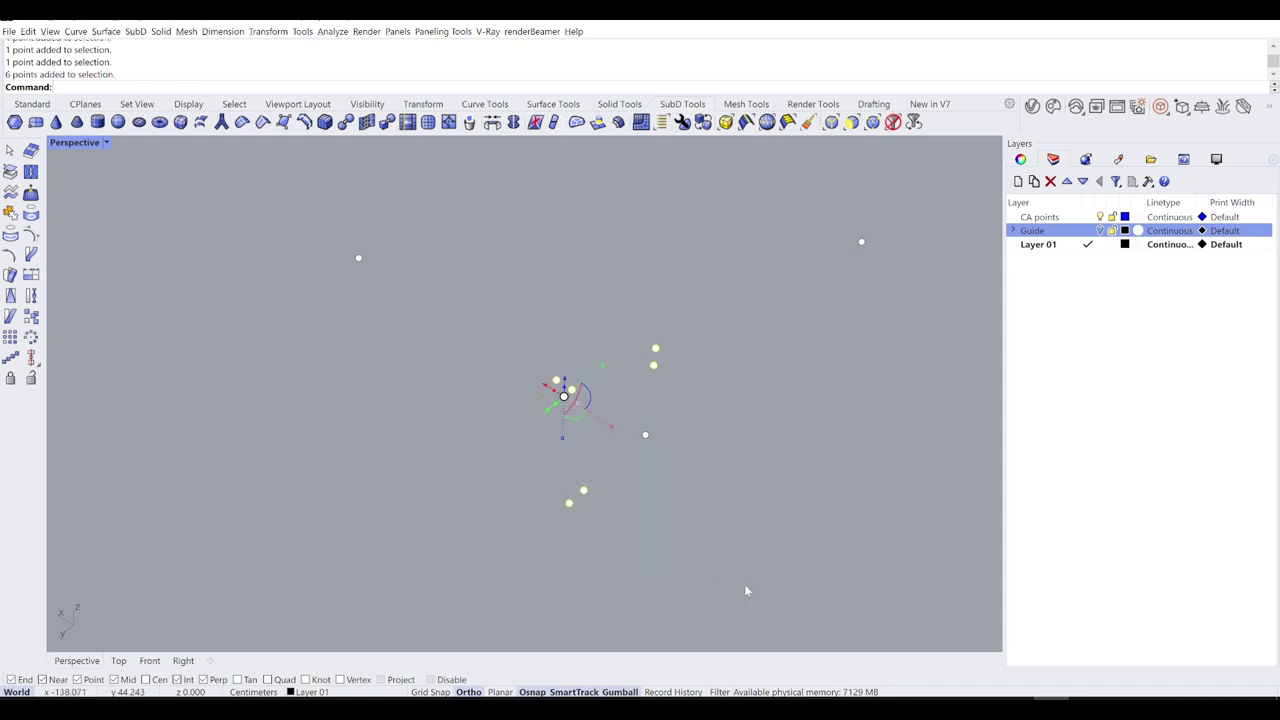
pyautogui.click(756, 544)
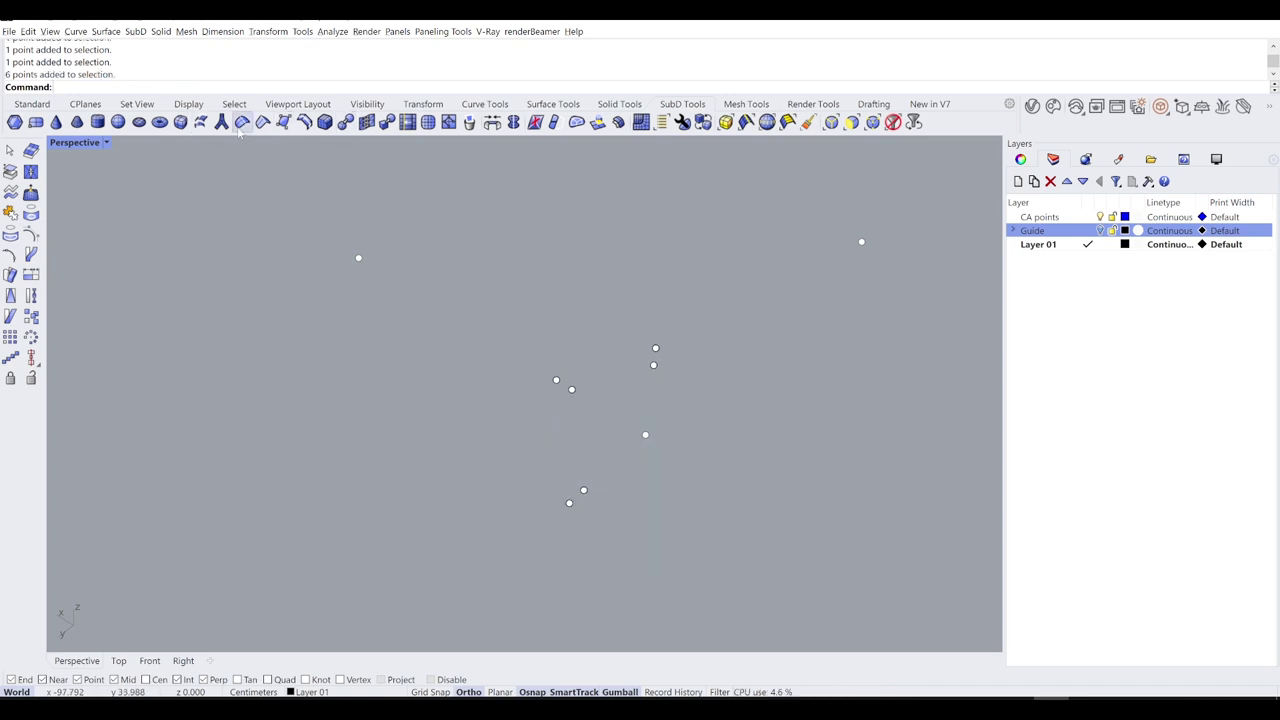
# Step: Create a single triangular SubD face through the three inner points, nearest the marked corner of cube 1
pyautogui.click(280, 124)
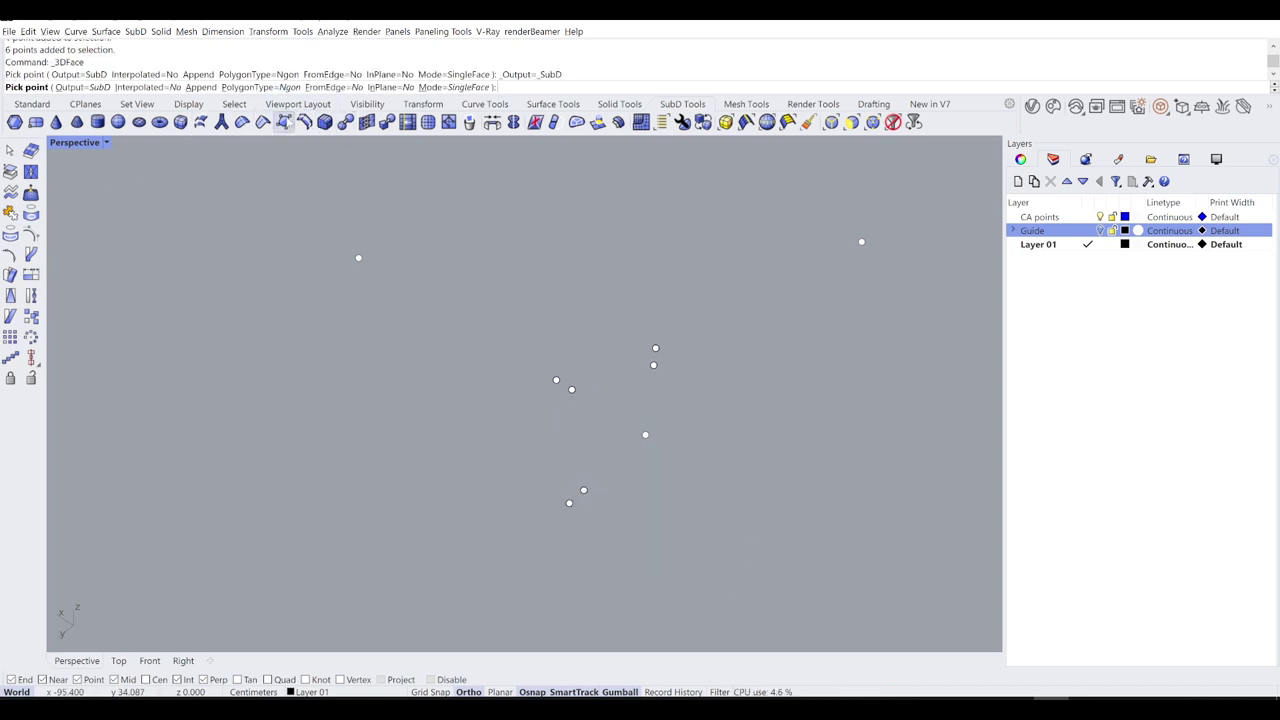
pyautogui.click(571, 389)
pyautogui.click(583, 490)
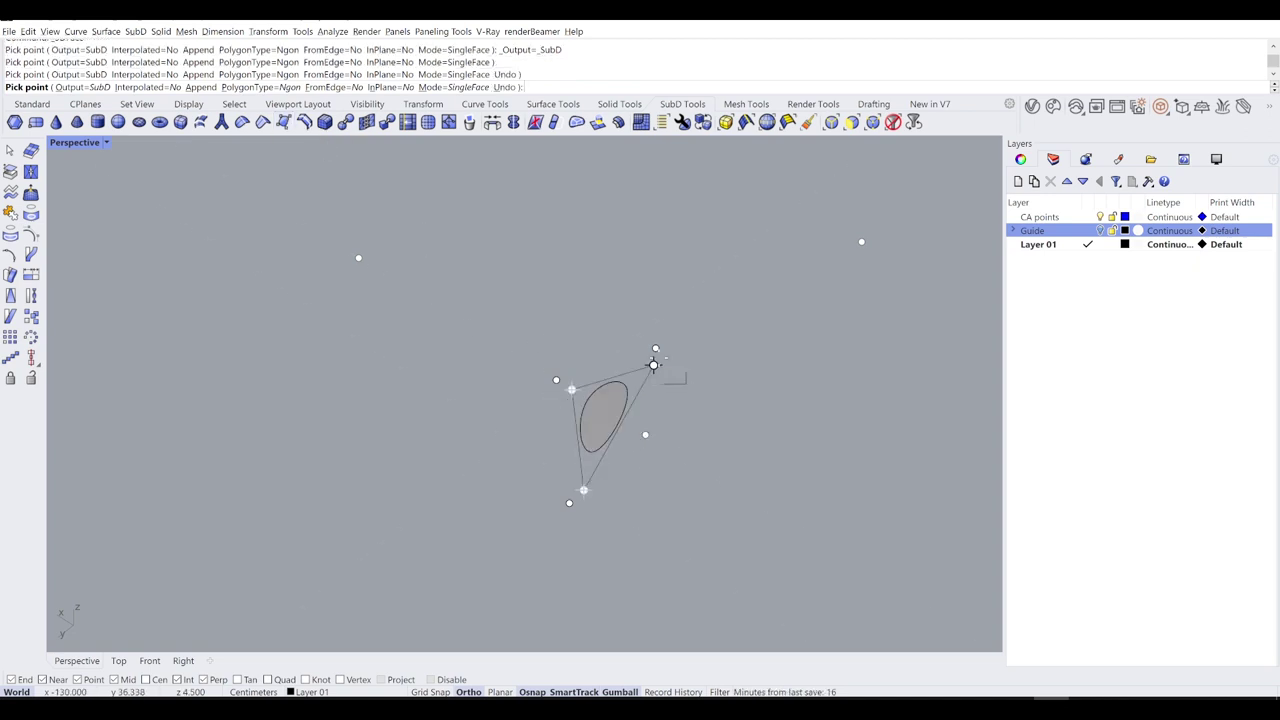
pyautogui.click(653, 364)
pyautogui.press('Return')
pyautogui.press('Return')
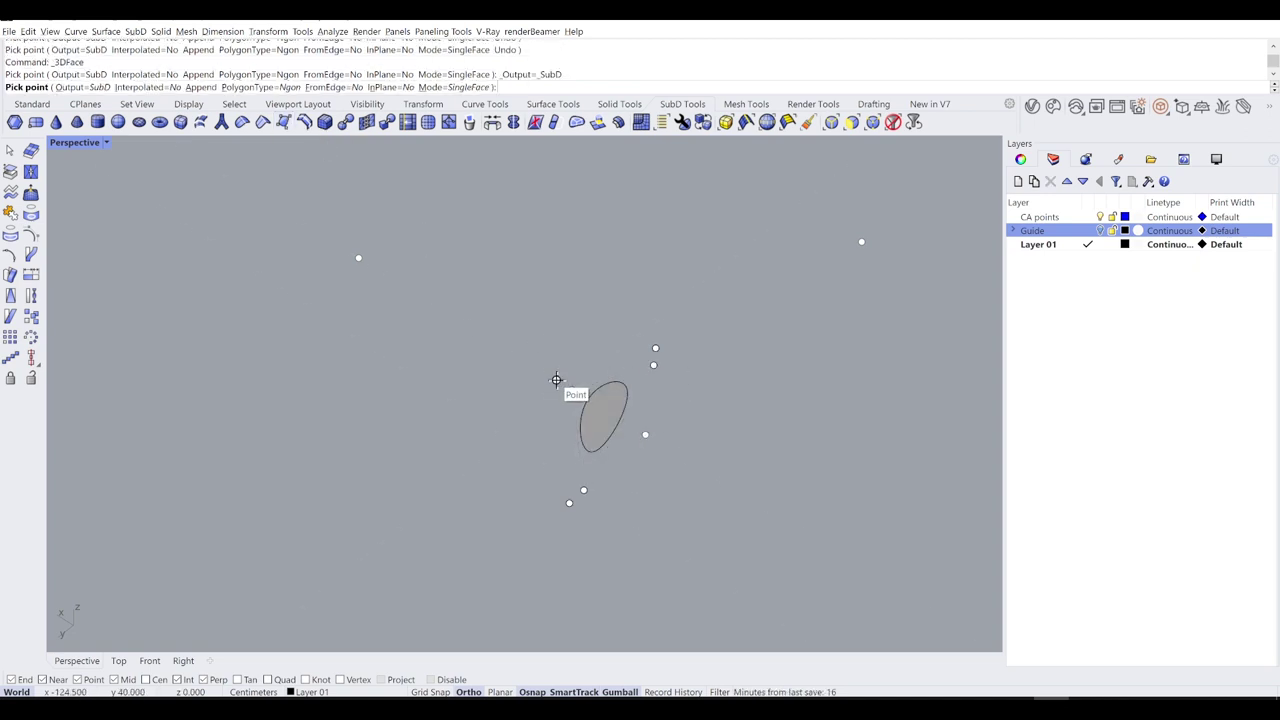
pyautogui.click(556, 380)
pyautogui.click(568, 503)
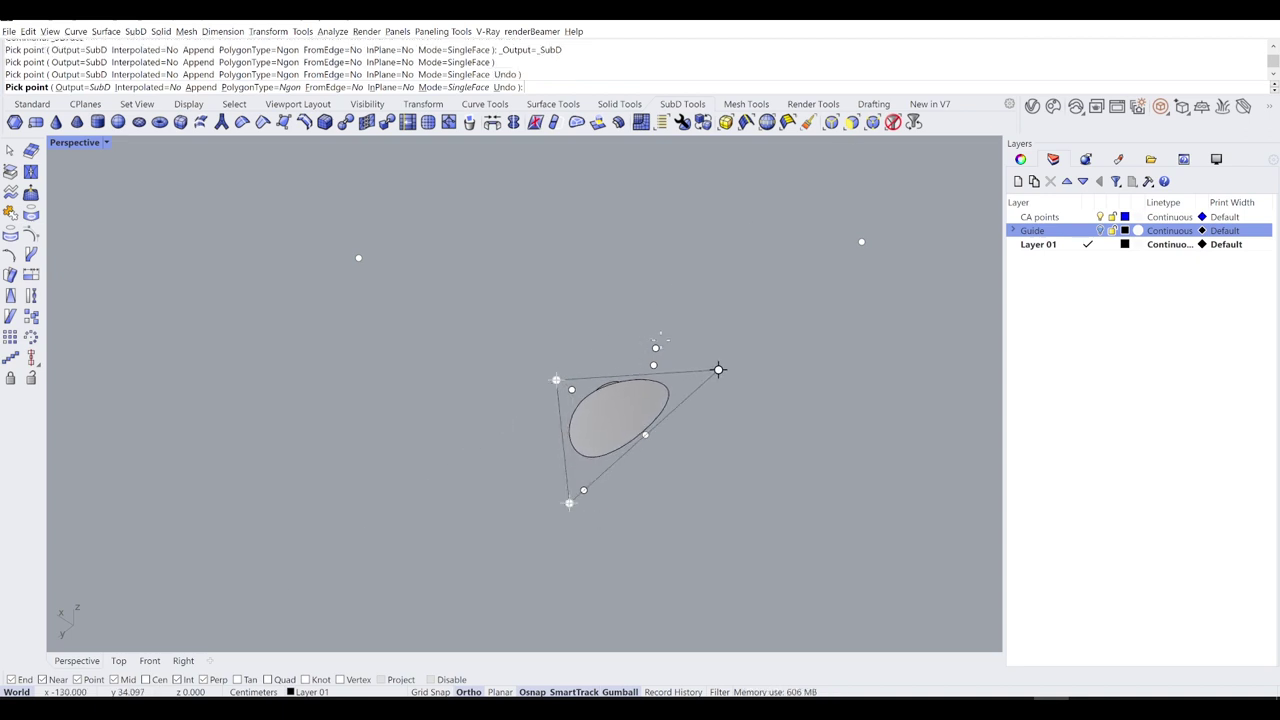
pyautogui.click(706, 380)
pyautogui.hotkey('ctrl', 'z')
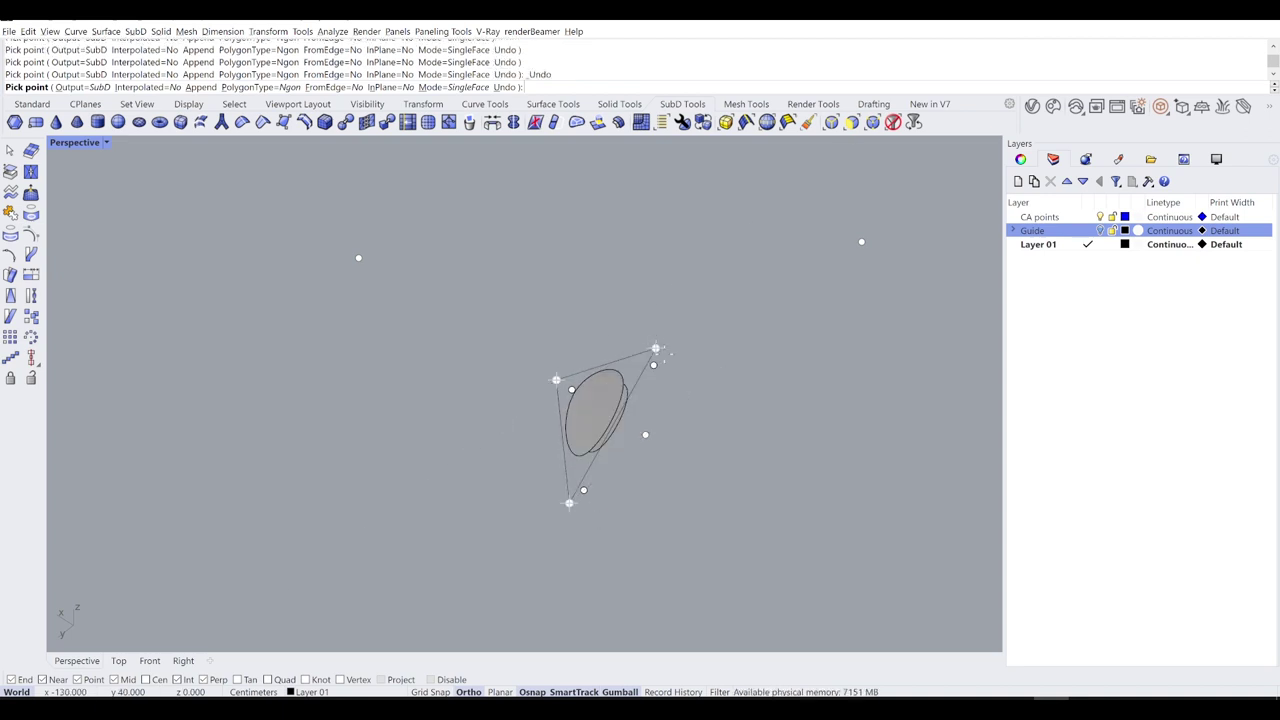
pyautogui.press('Return')
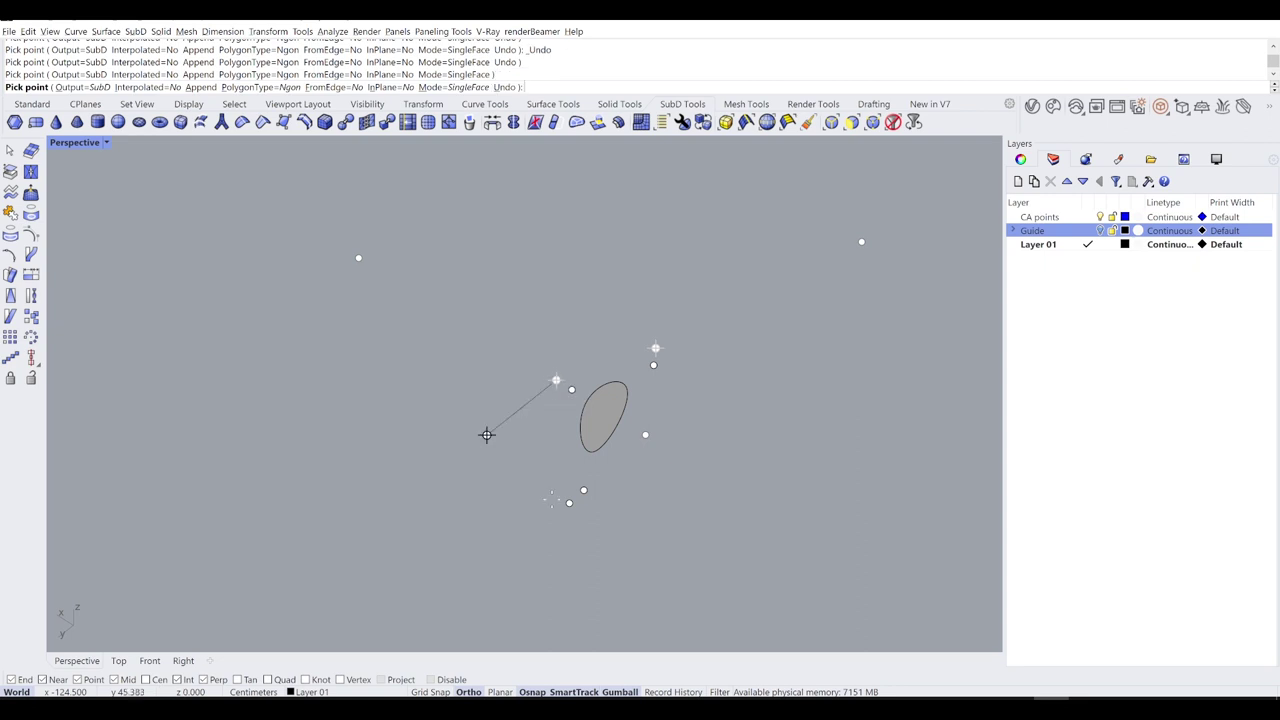
pyautogui.press('Escape')
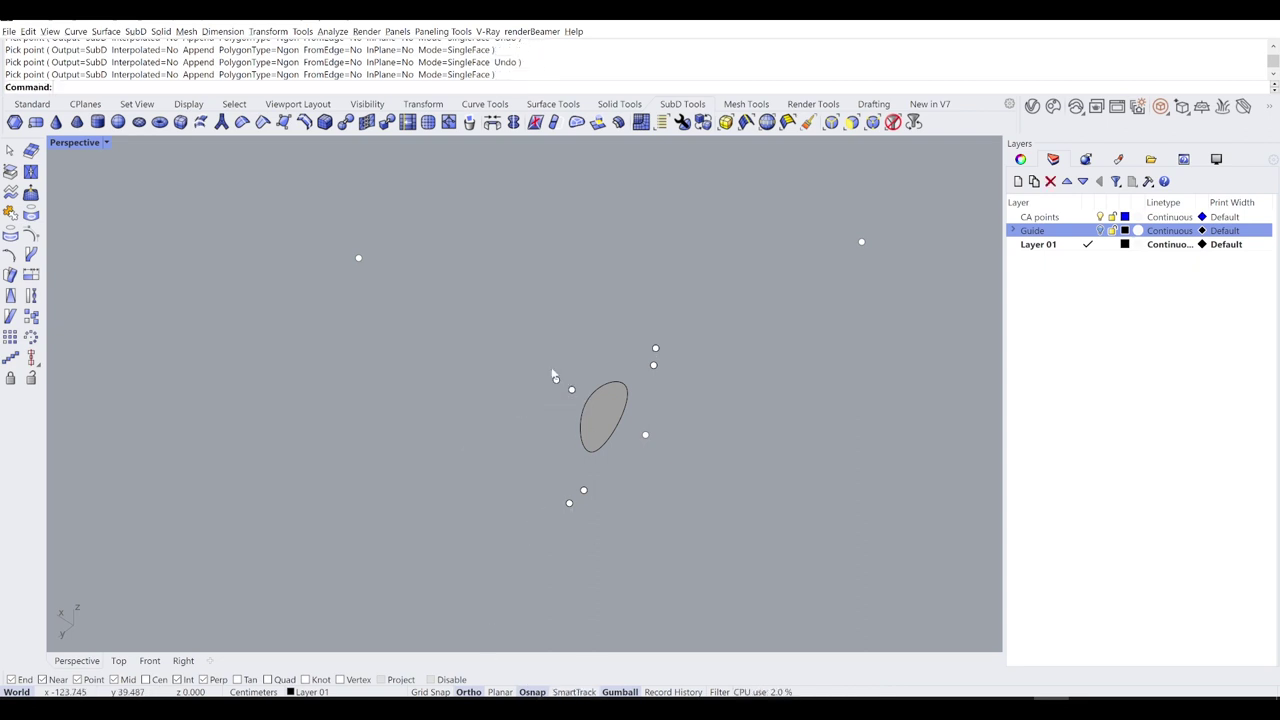
# Step: Create a second triangular SubD face through the three outer points, parallel to the first face
pyautogui.press('Return')
pyautogui.click(556, 380)
pyautogui.click(569, 503)
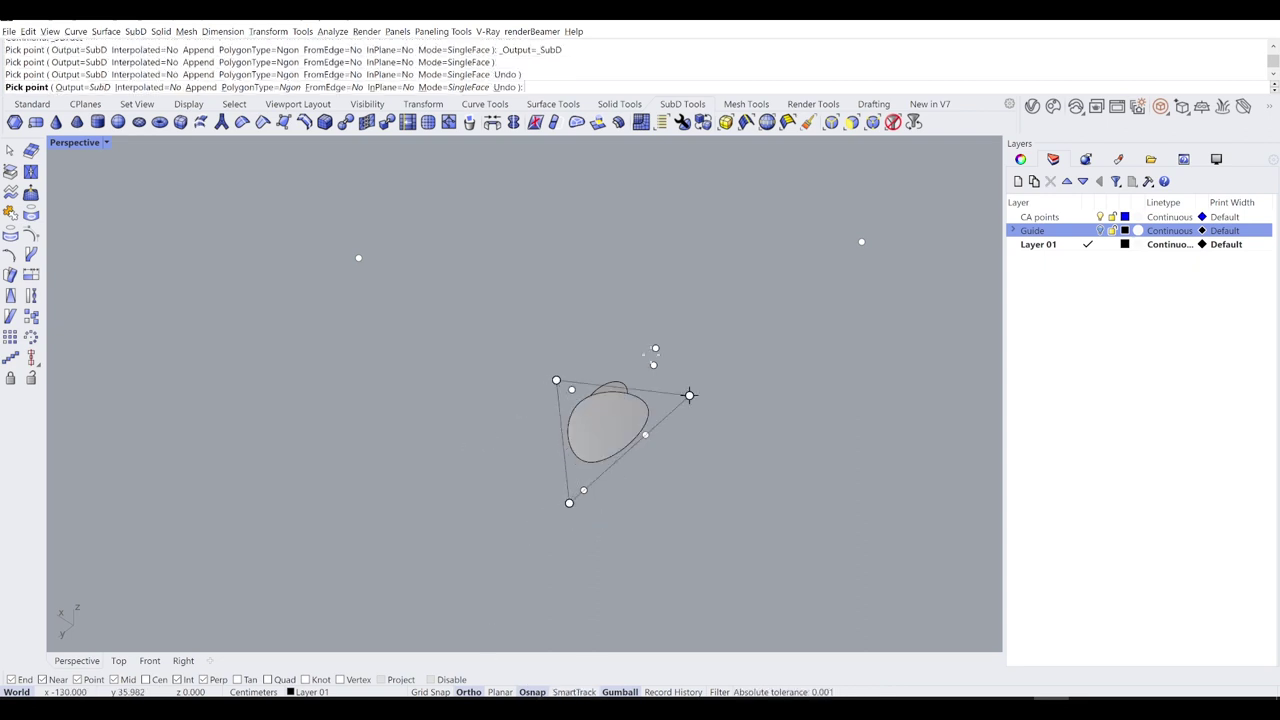
pyautogui.click(653, 347)
pyautogui.press('Return')
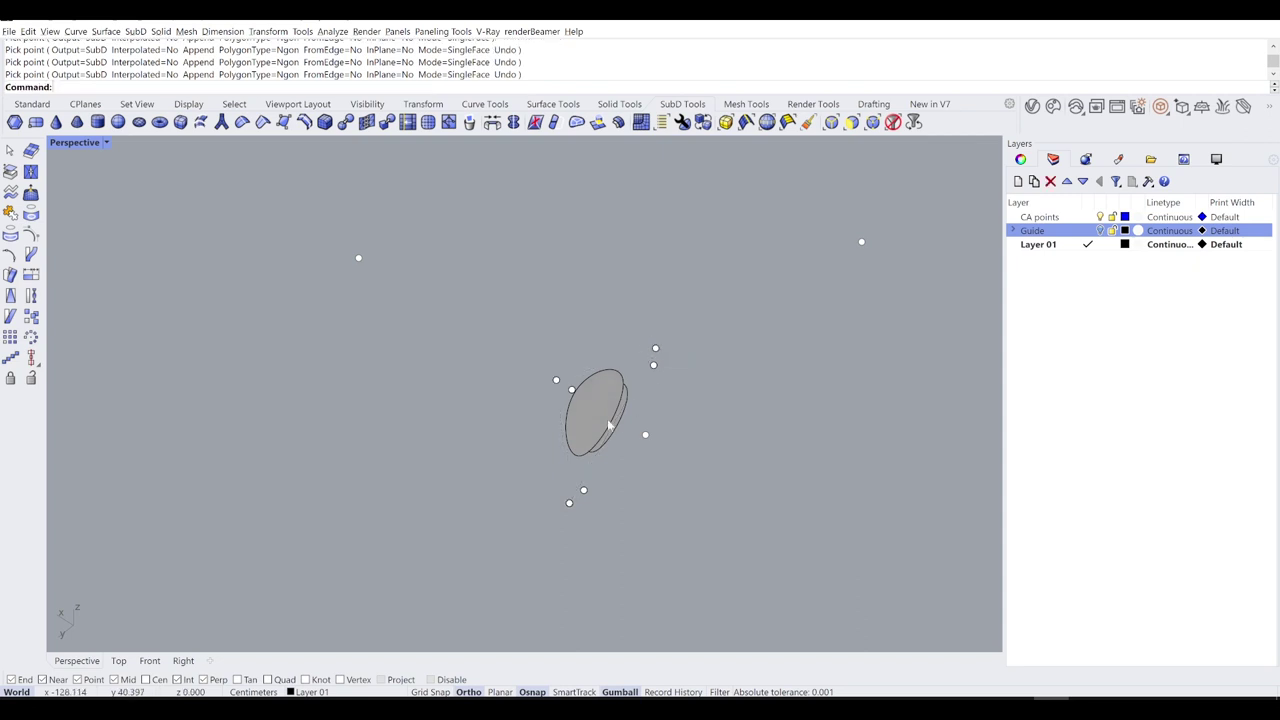
# Step: Toggle the two SubD faces between smooth and flat display to compare their shapes
pyautogui.scroll(5, 572, 399)
pyautogui.moveTo(675, 520); pyautogui.dragTo(582, 432)
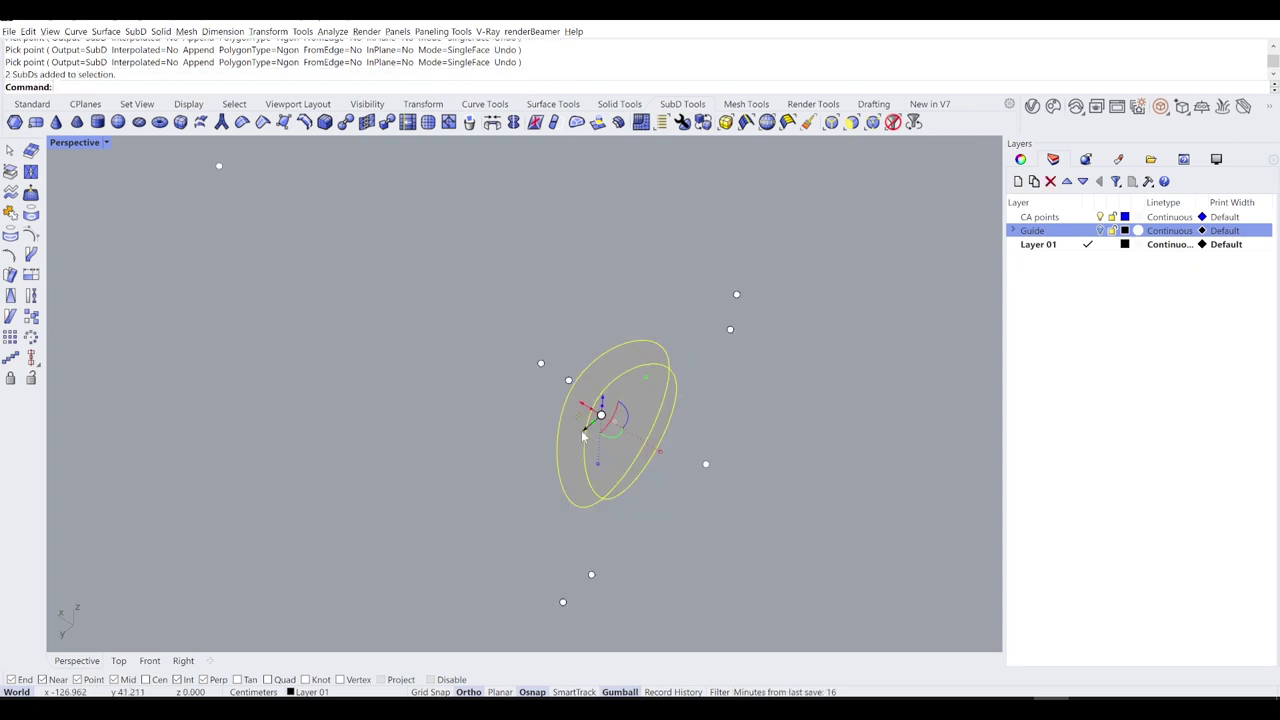
pyautogui.press('Tab')
pyautogui.press('Escape')
pyautogui.press('Tab')
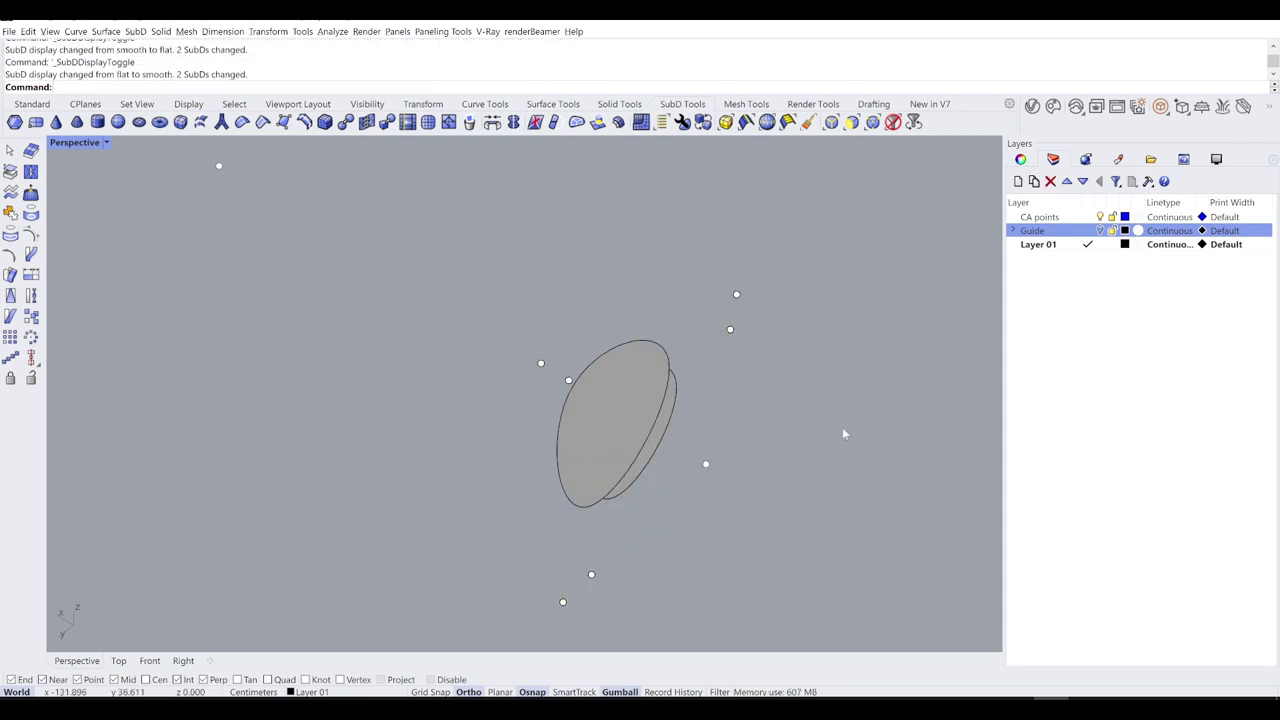
pyautogui.press('Tab')
pyautogui.press('Tab')
pyautogui.press('Tab')
pyautogui.press('Tab')
# Step: Switch the two SubD faces to flat display and inspect both triangles from different angles
pyautogui.scroll(-3, 623, 415)
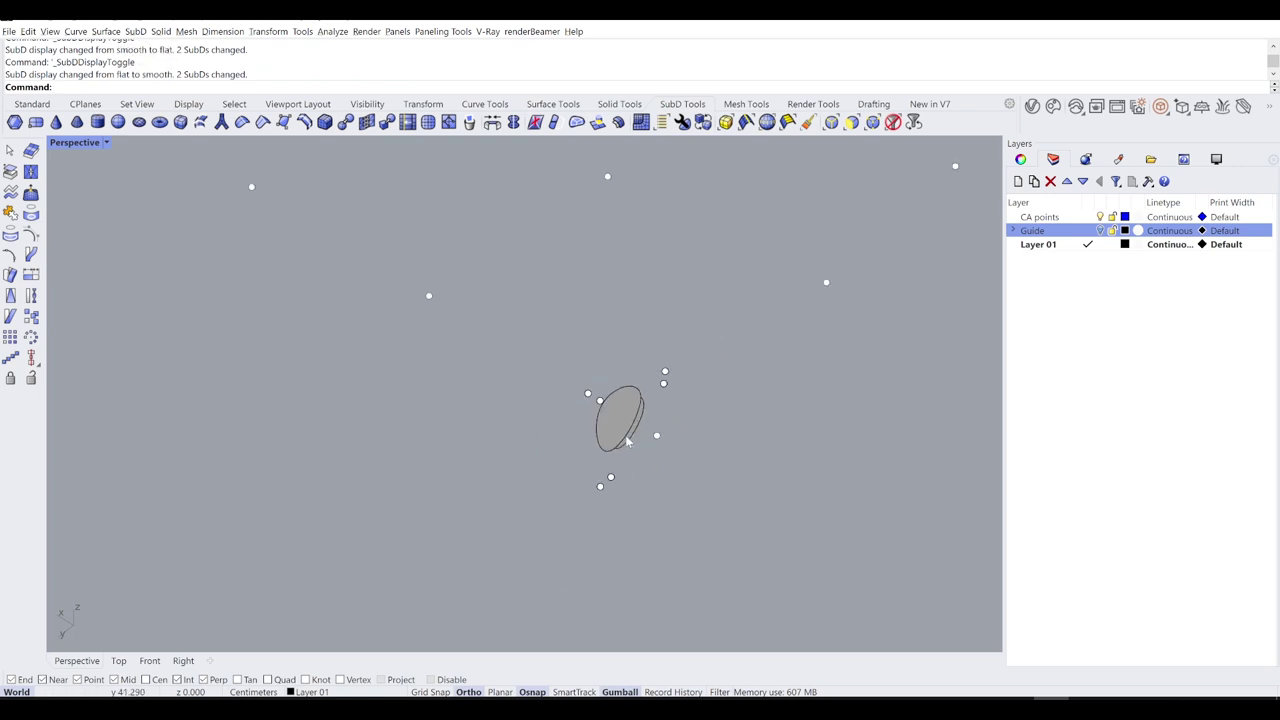
pyautogui.moveTo(626, 436); pyautogui.dragTo(725, 465, button='right')
pyautogui.scroll(5, 452, 390)
pyautogui.press('Tab')
pyautogui.moveTo(812, 470); pyautogui.dragTo(583, 436)
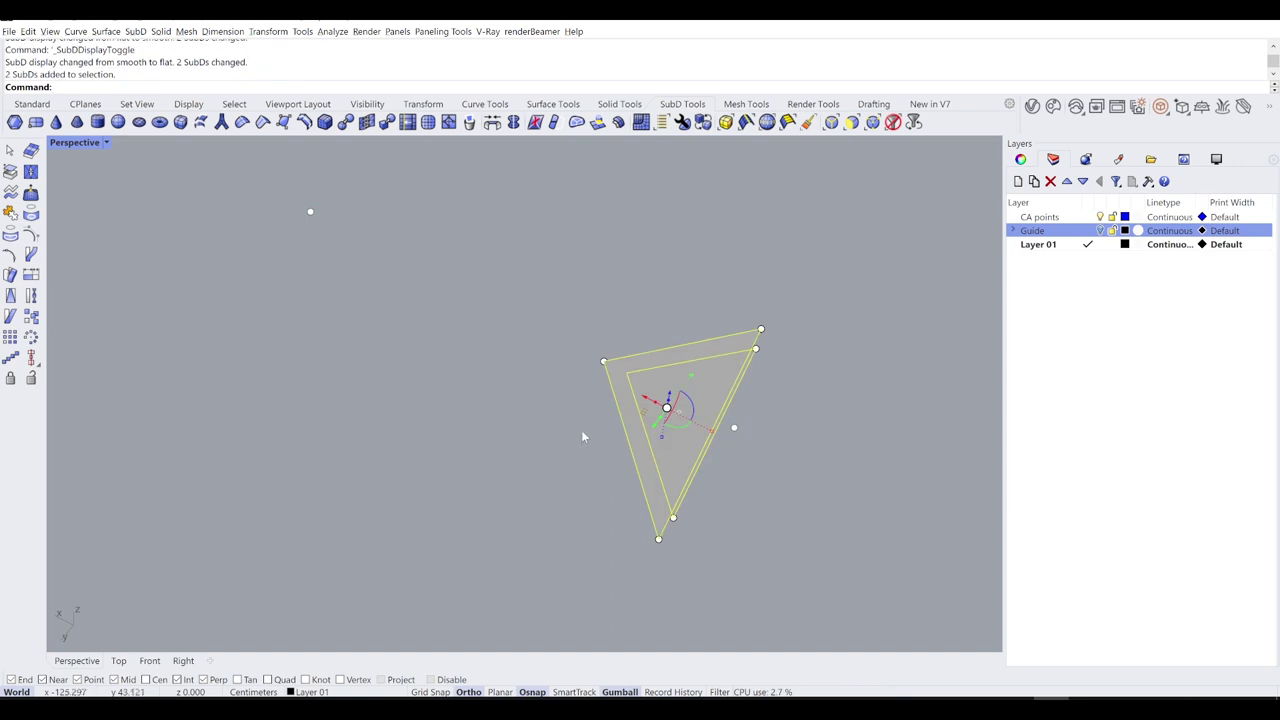
pyautogui.click(724, 524)
pyautogui.moveTo(773, 467); pyautogui.dragTo(565, 403, button='right')
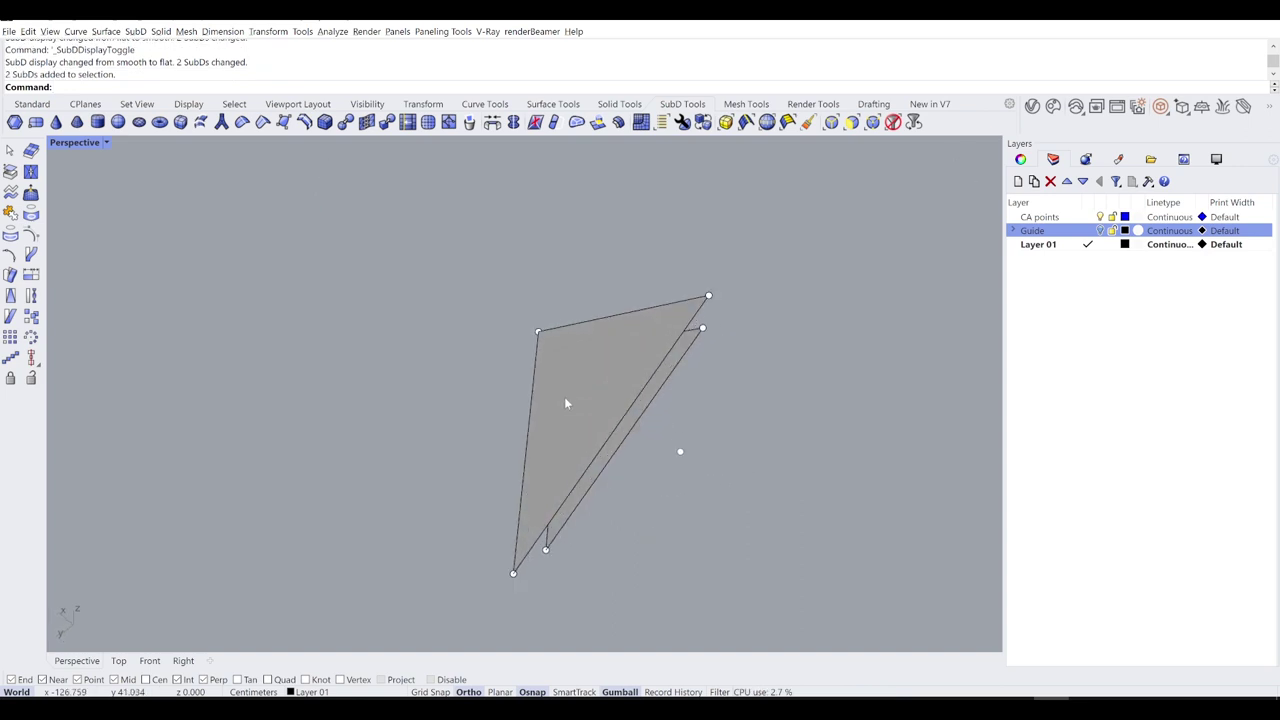
pyautogui.click(565, 403)
pyautogui.scroll(-3, 658, 442)
pyautogui.click(706, 462)
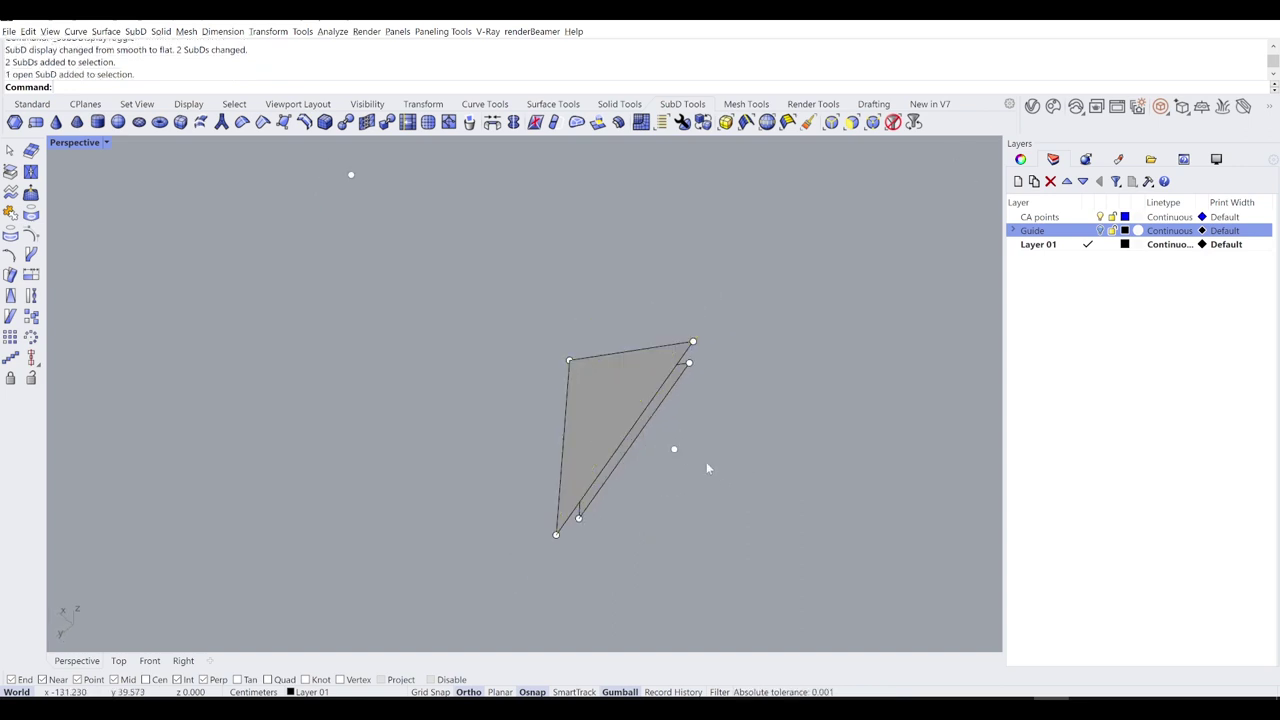
# Step: Try subdividing both triangular SubD faces together while their edges are still uncreased
pyautogui.scroll(7, 605, 398)
pyautogui.click(619, 405)
pyautogui.scroll(-3, 536, 420)
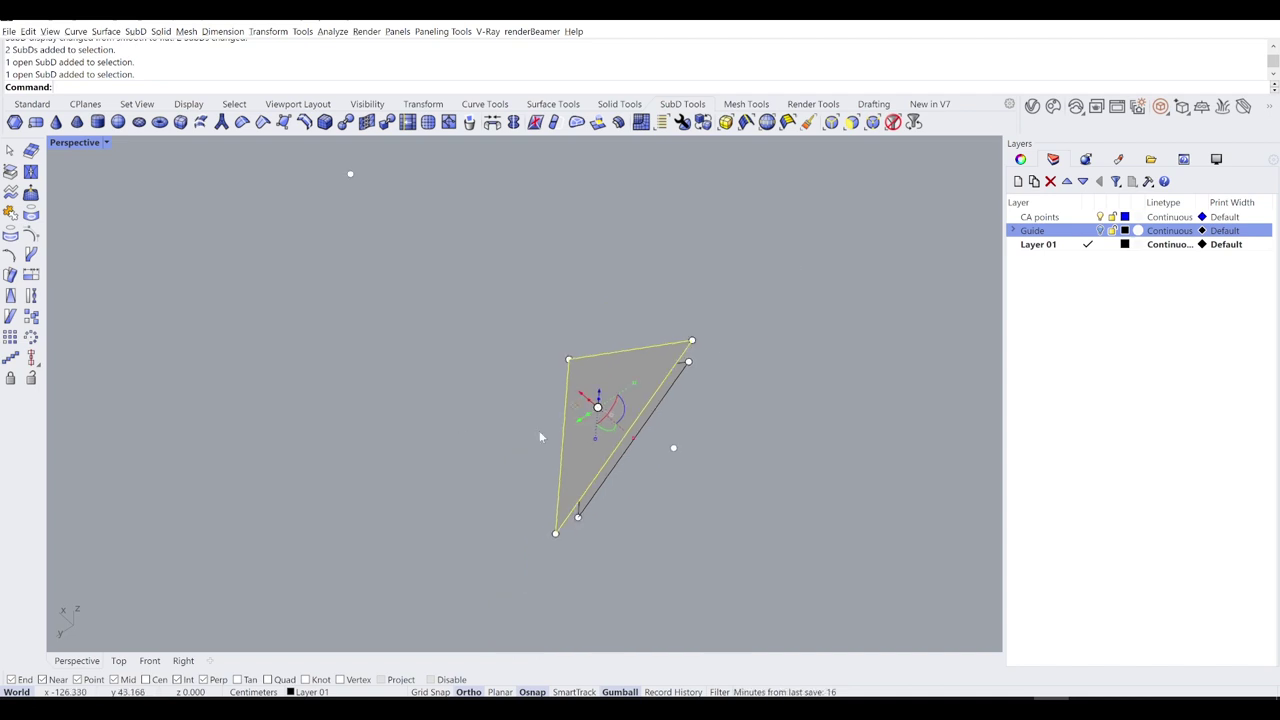
pyautogui.press('Escape')
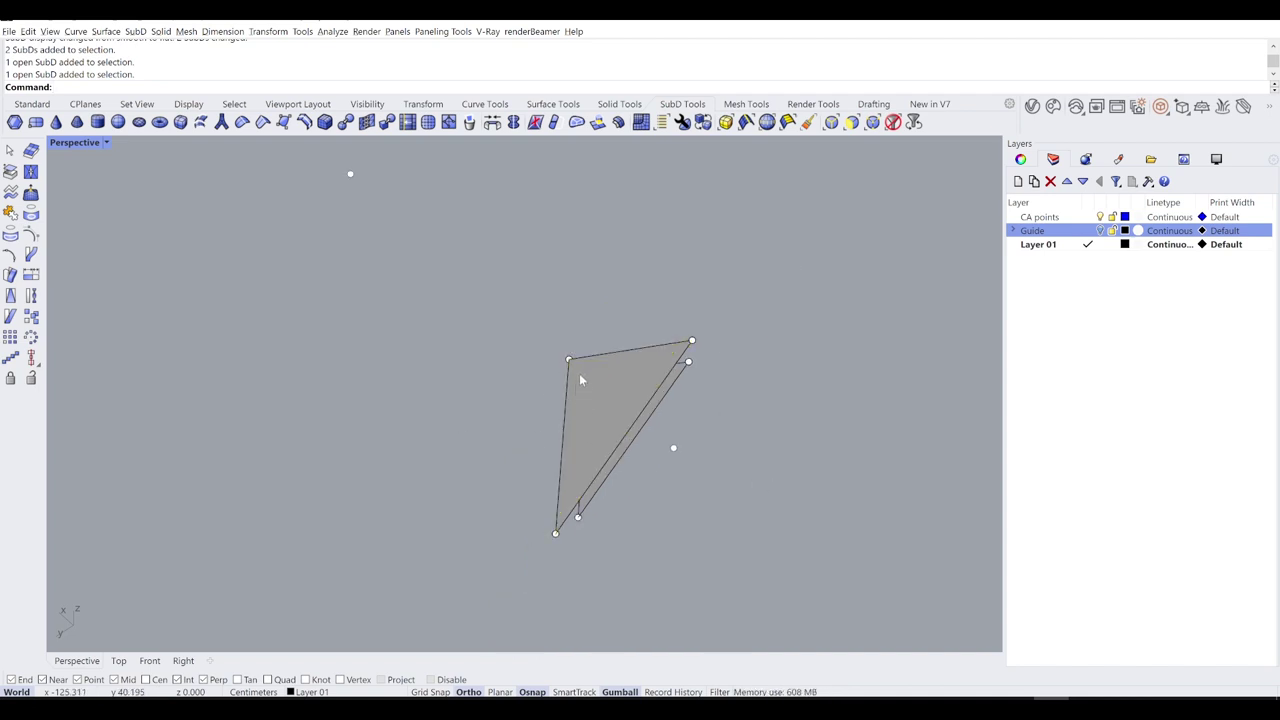
pyautogui.moveTo(700, 474); pyautogui.dragTo(550, 407)
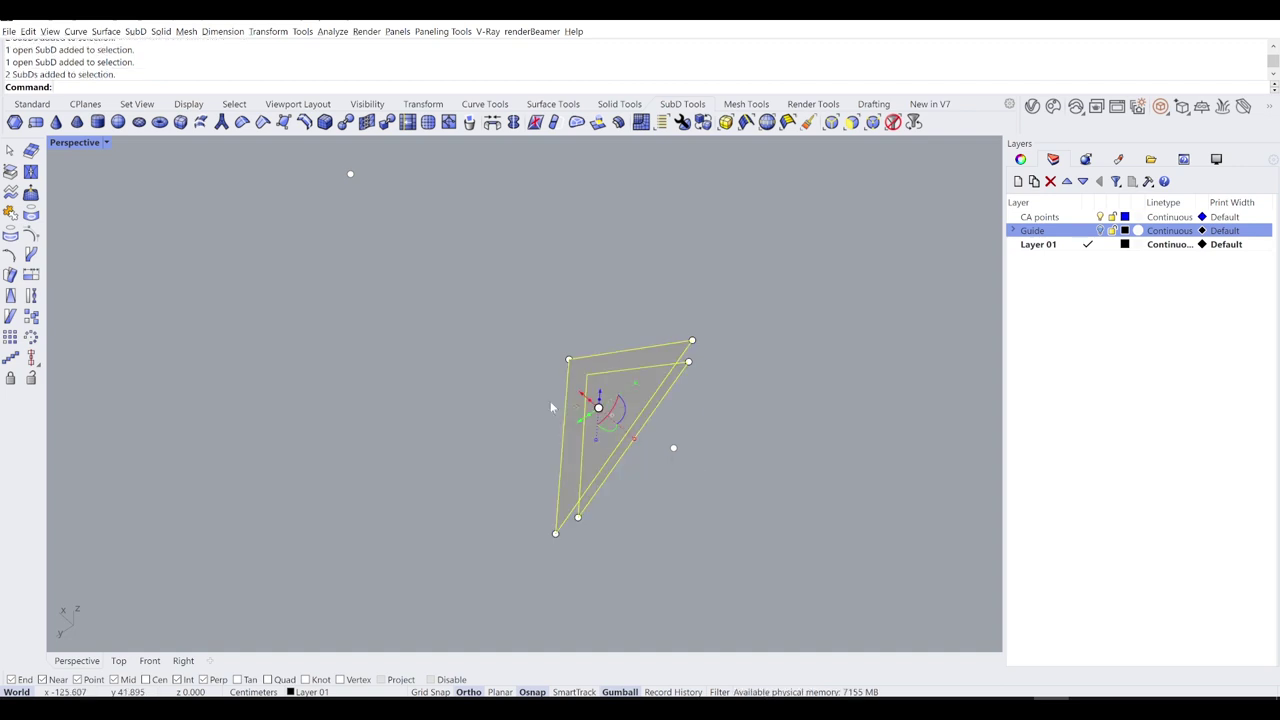
pyautogui.write('SubDivide')
pyautogui.press('Return')
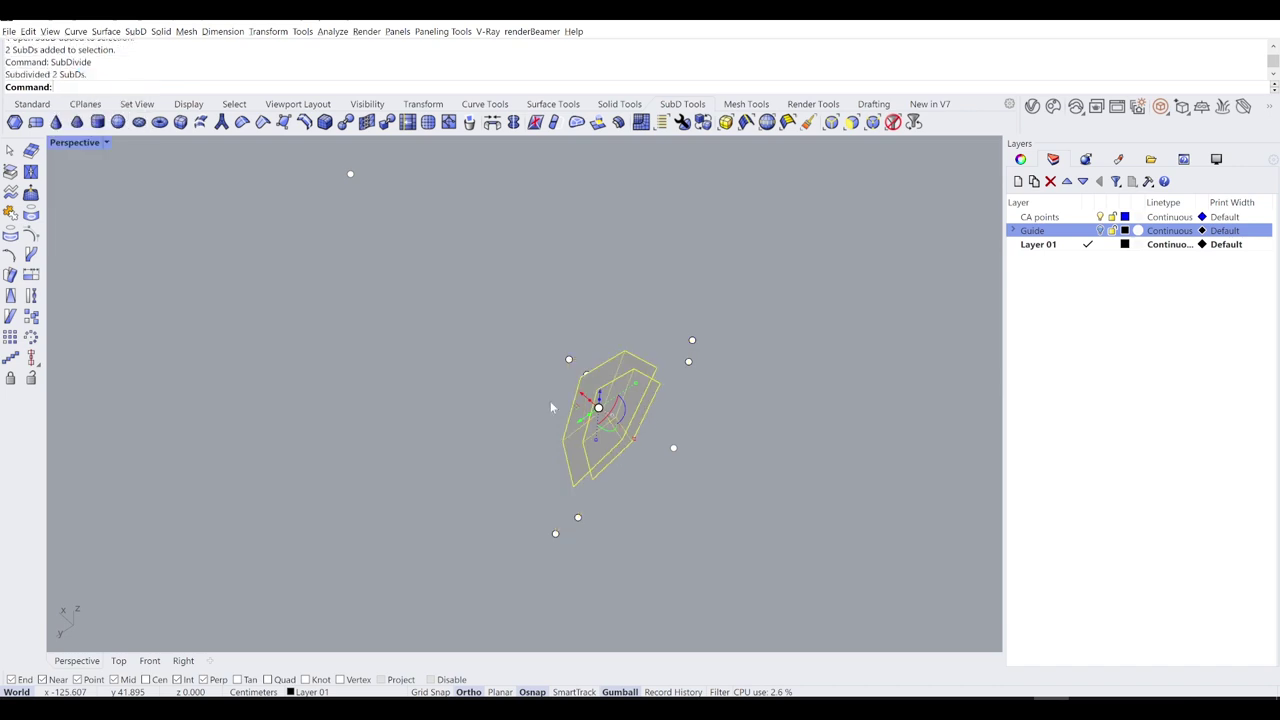
pyautogui.click(512, 408)
pyautogui.scroll(3, 663, 440)
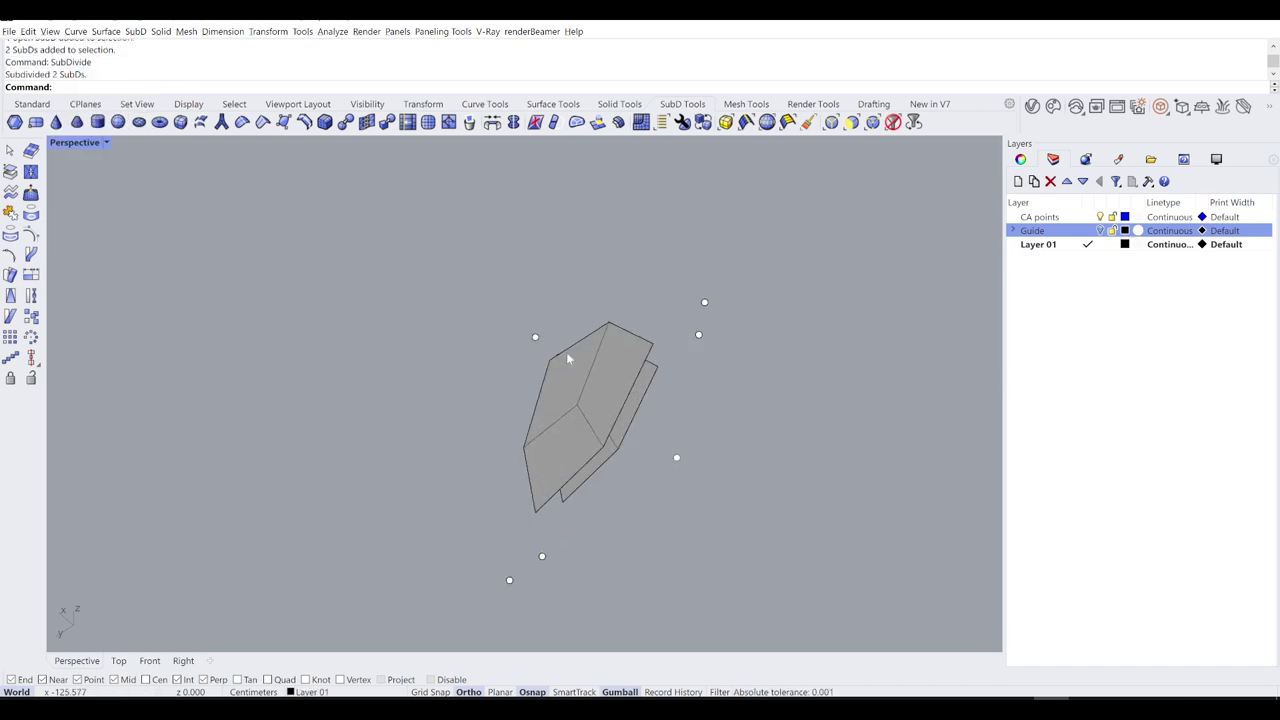
pyautogui.moveTo(614, 394); pyautogui.dragTo(582, 392, button='right')
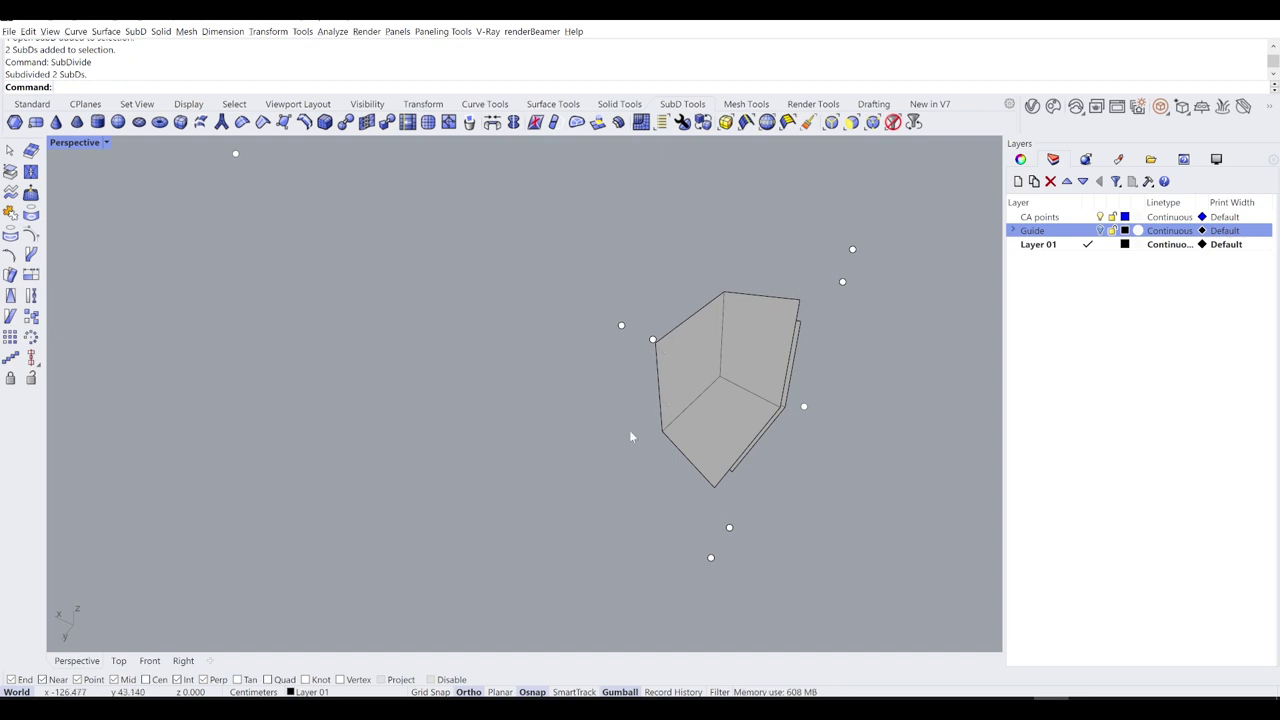
# Step: Compare the subdivided faces in smooth and flat display, and undo the subdivision
pyautogui.press('Tab')
pyautogui.press('Tab')
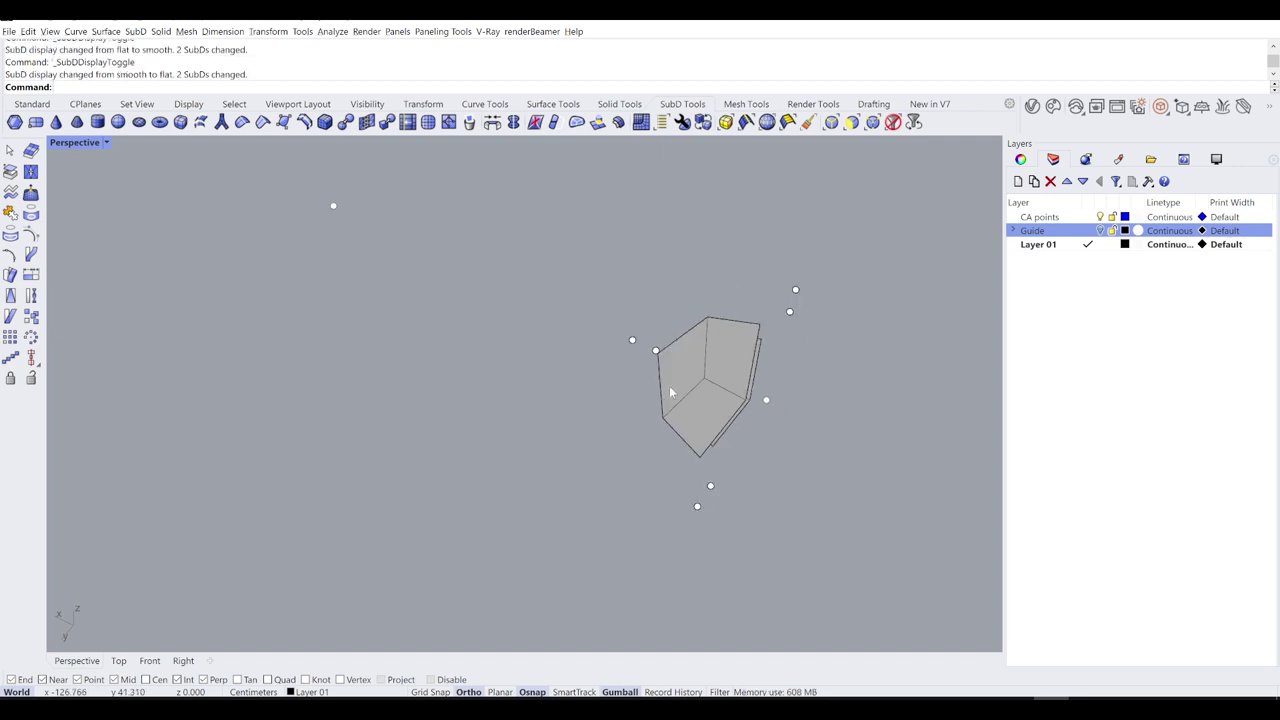
pyautogui.hotkey('ctrl', 'z')
pyautogui.click(529, 436)
pyautogui.moveTo(780, 457); pyautogui.dragTo(741, 468, button='right')
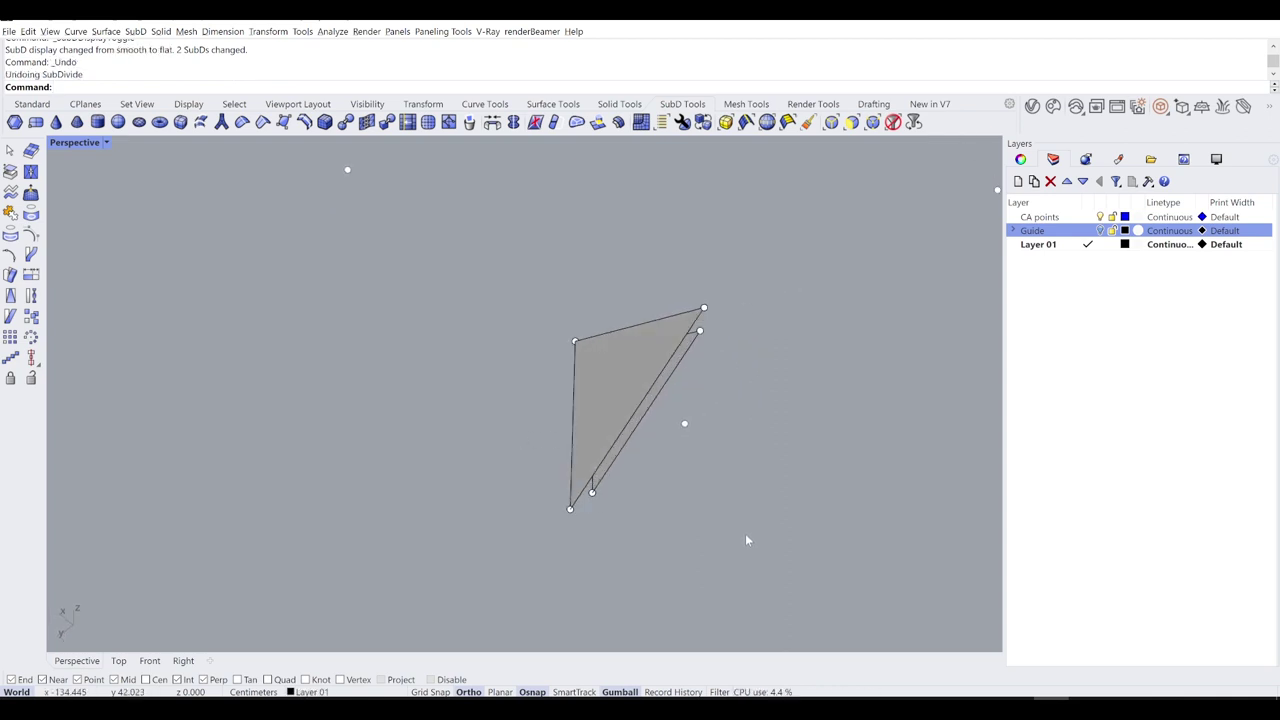
# Step: Crease all edges and vertices of both triangular SubD faces
pyautogui.moveTo(805, 595); pyautogui.dragTo(440, 287)
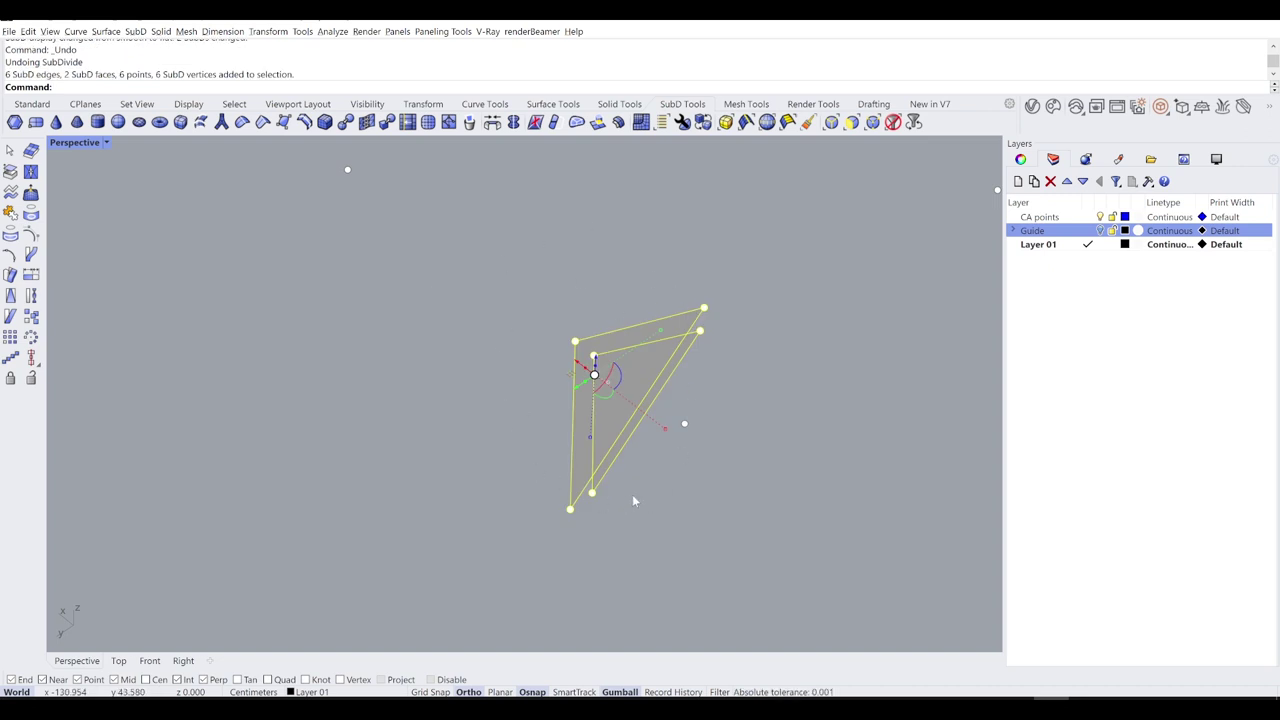
pyautogui.moveTo(826, 612); pyautogui.dragTo(490, 265)
pyautogui.write('Crease')
pyautogui.press('Return')
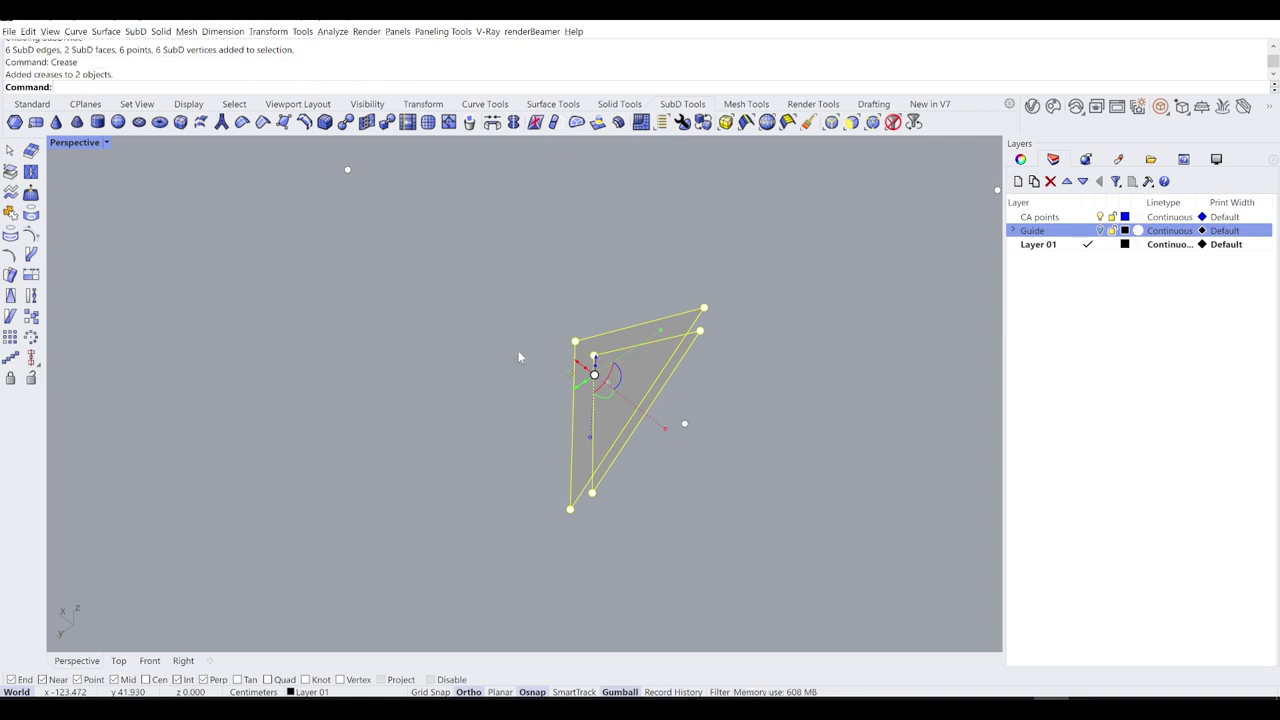
pyautogui.click(518, 352)
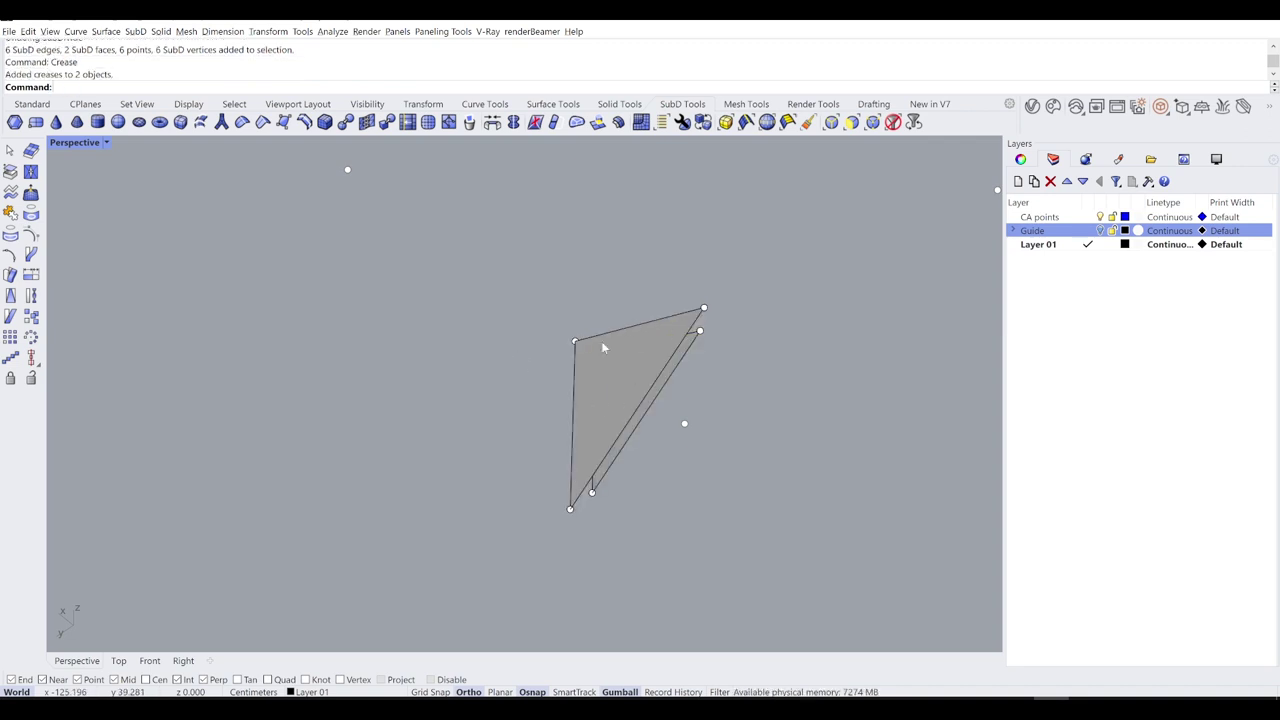
# Step: Toggle the two creased SubD triangles between smooth and flat display to compare their shapes
pyautogui.press('Tab')
pyautogui.press('Tab')
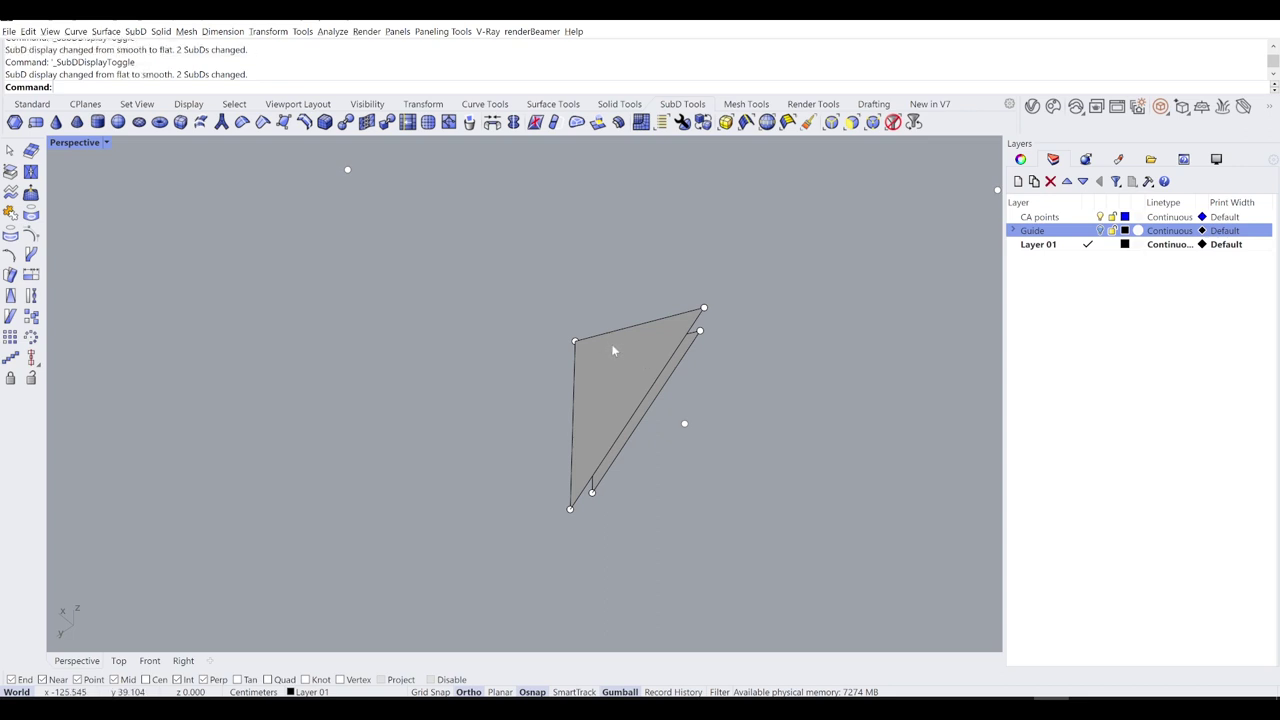
pyautogui.press('Tab')
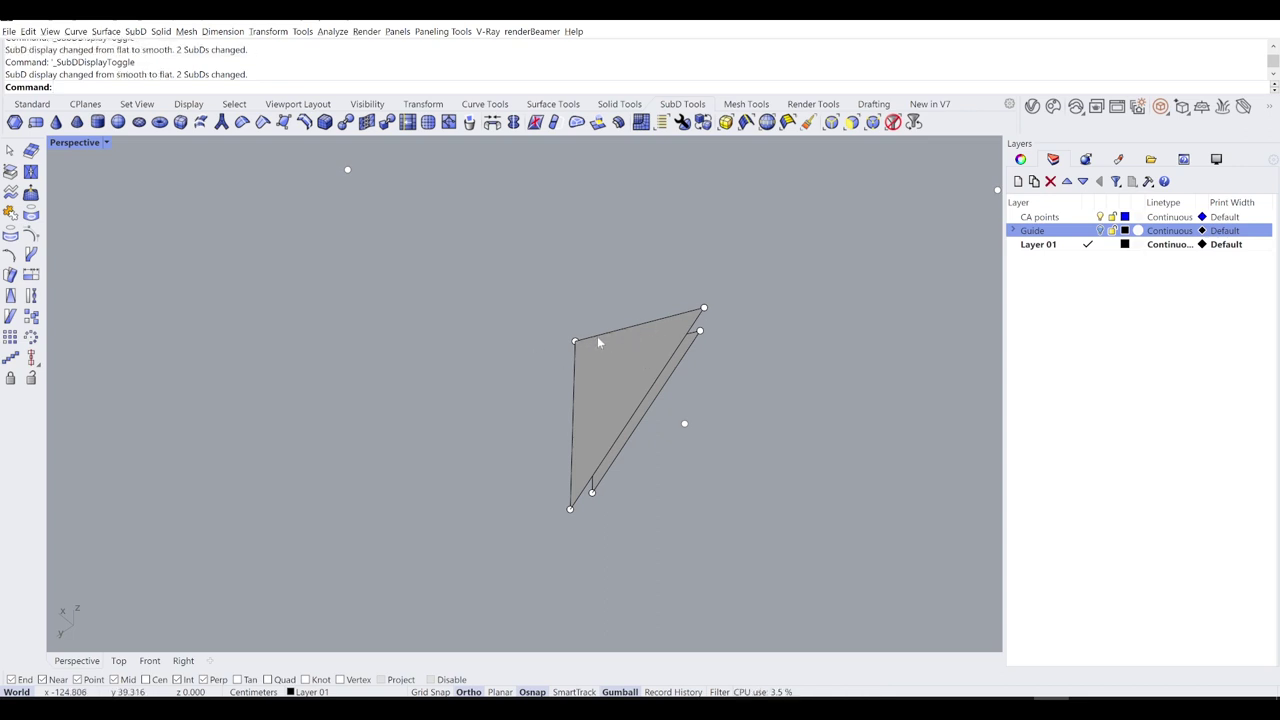
pyautogui.press('Tab')
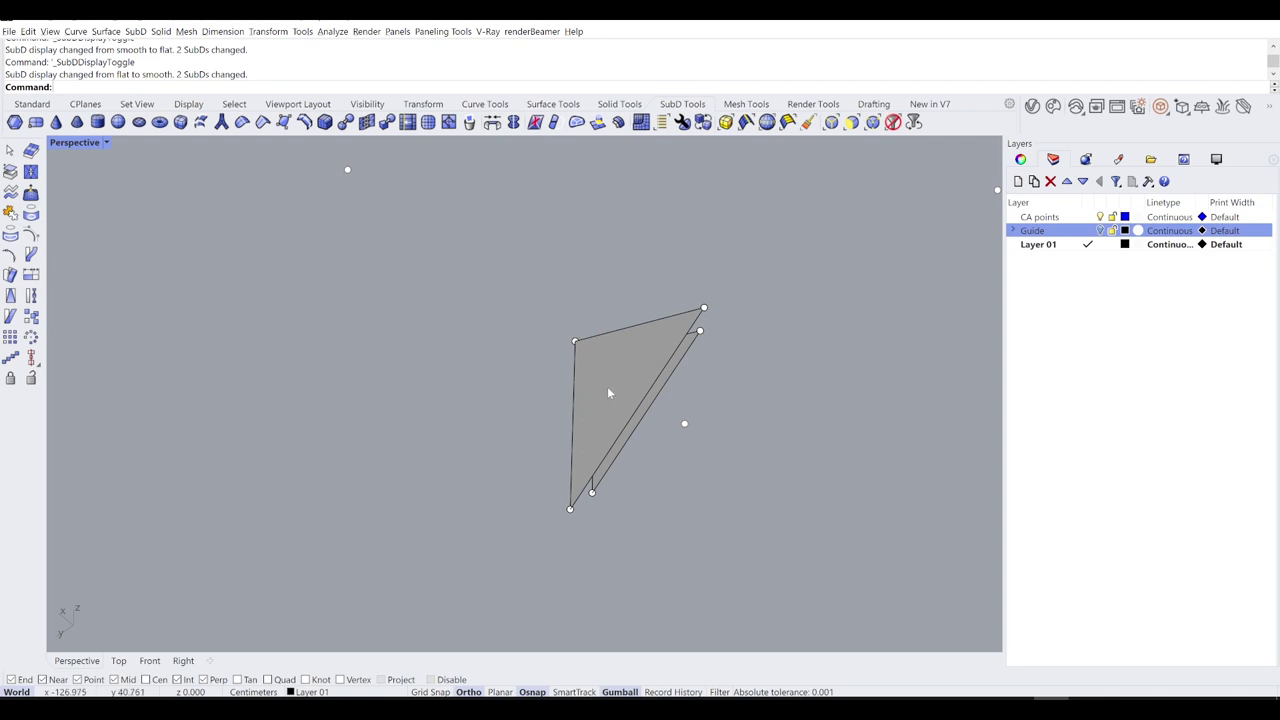
# Step: Subdivide both creased SubD triangles with the SubDivide command
pyautogui.click(607, 392)
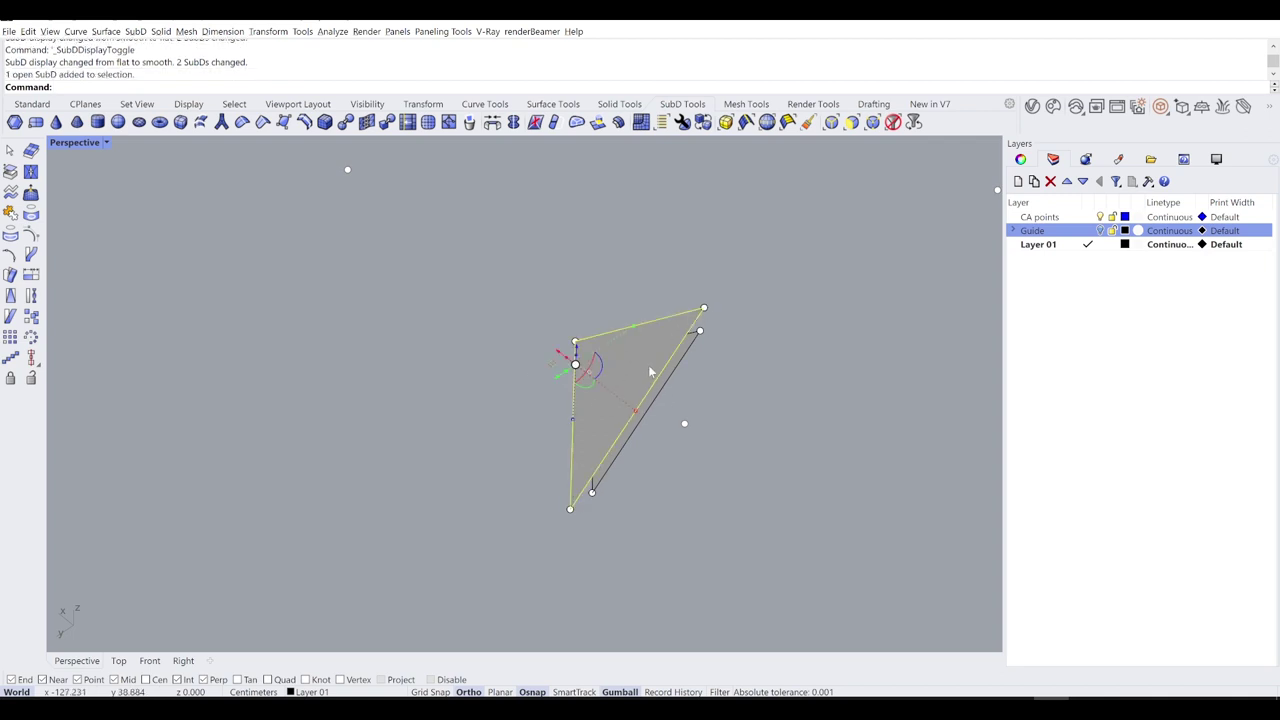
pyautogui.scroll(2, 683, 393)
pyautogui.keyDown('shift'); pyautogui.click(684, 393); pyautogui.keyUp('shift')
pyautogui.scroll(-2, 684, 393)
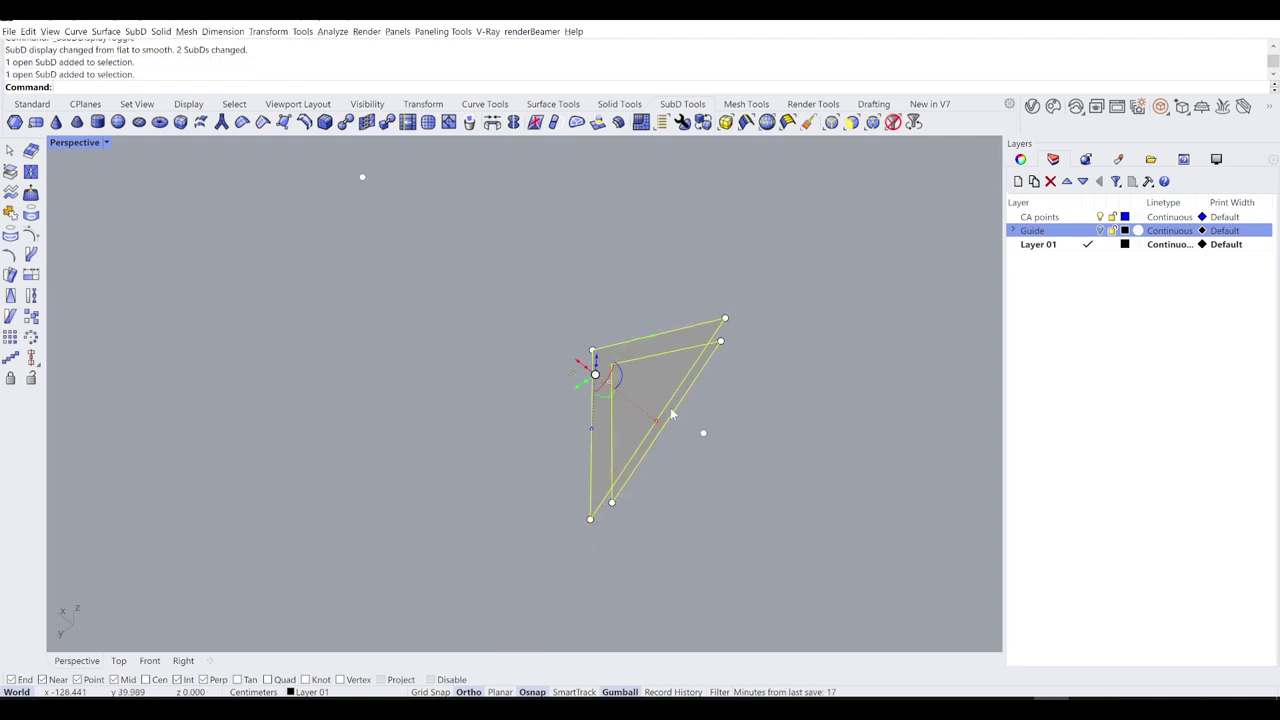
pyautogui.write('SubD')
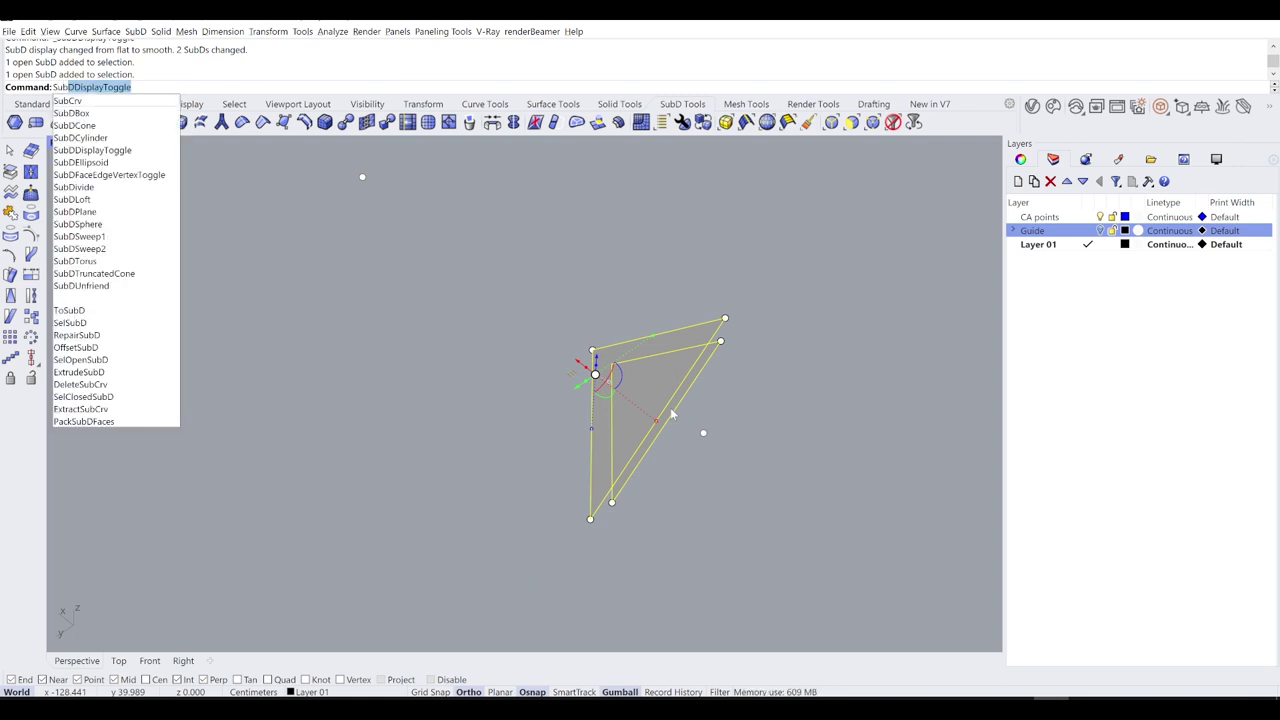
pyautogui.write('vide')
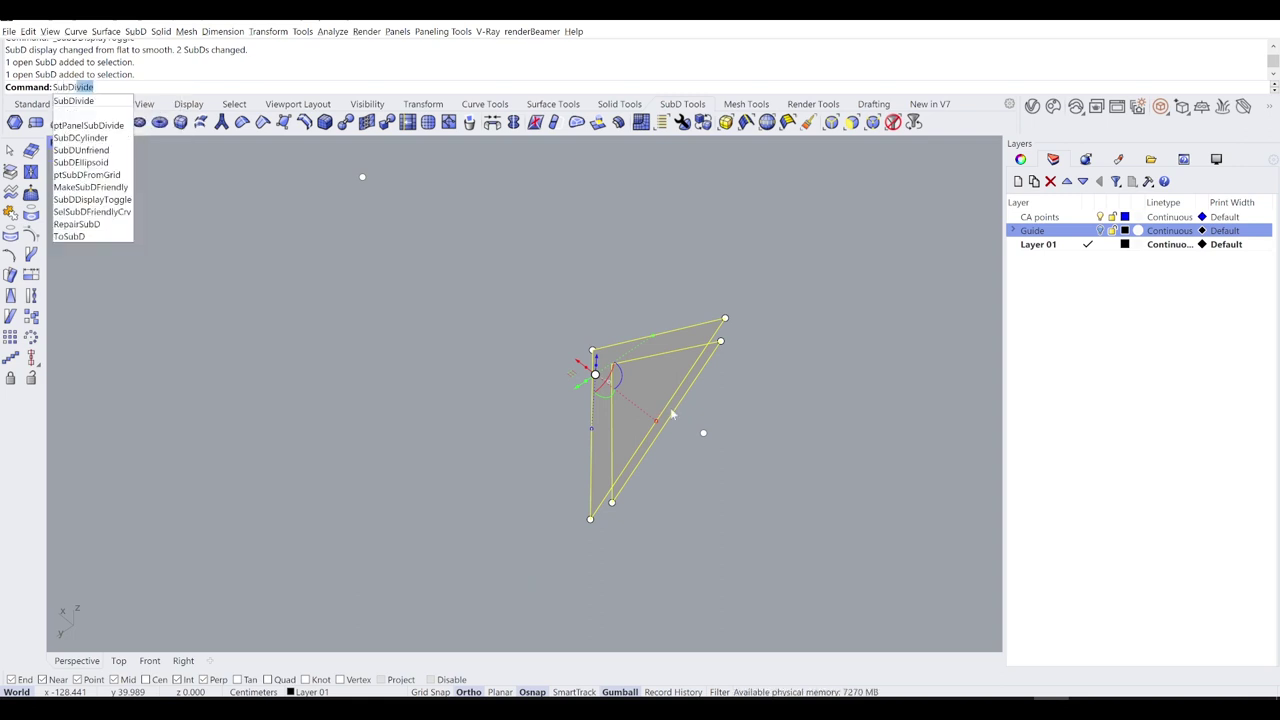
pyautogui.press('Return')
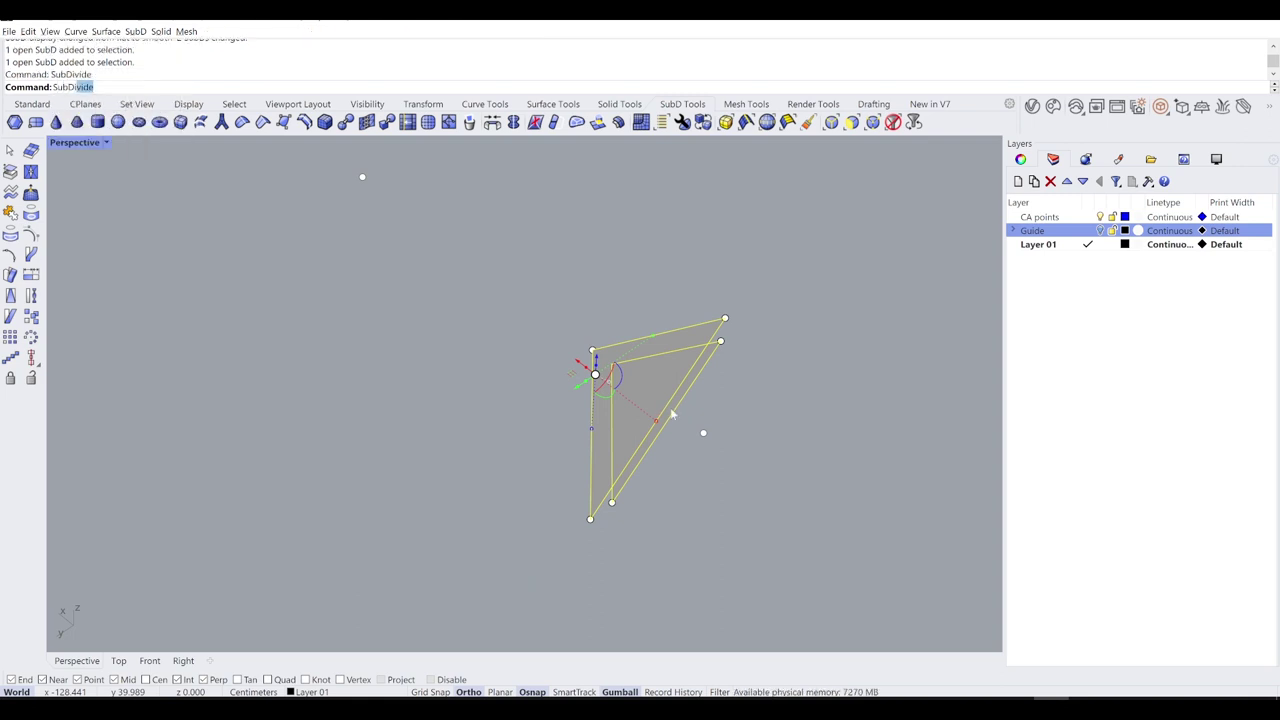
pyautogui.scroll(3, 626, 385)
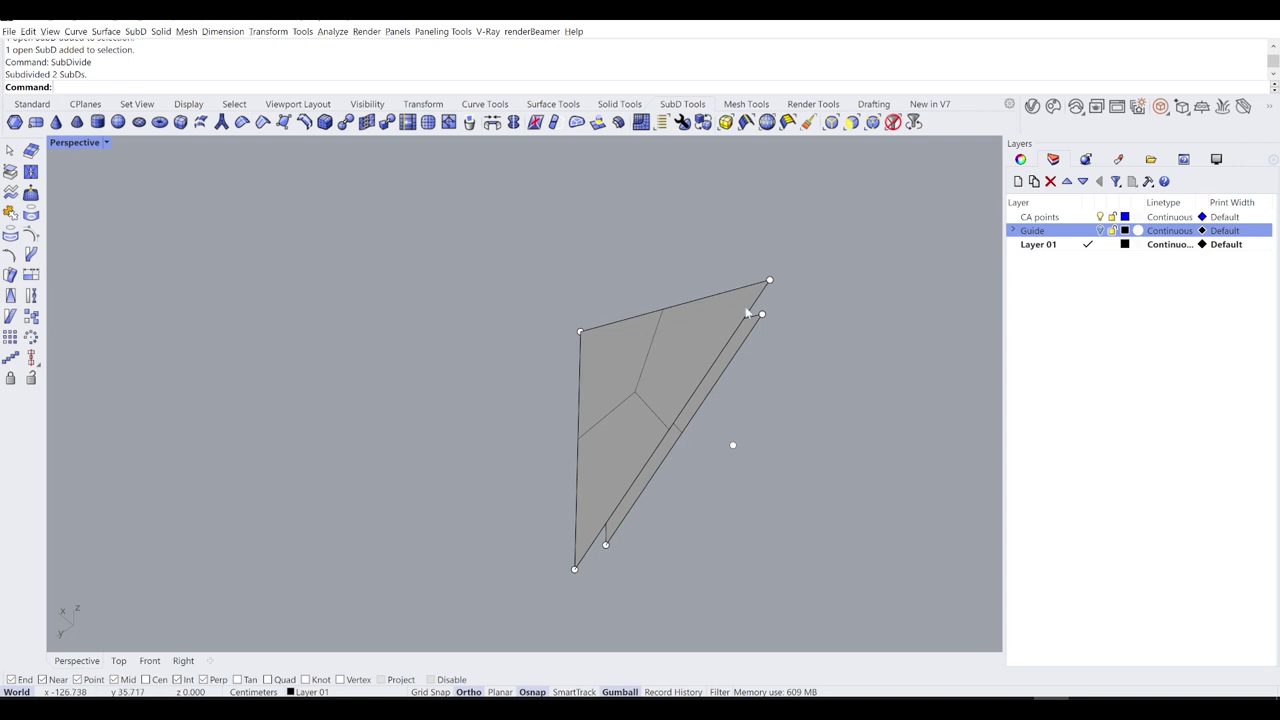
# Step: Delete the paired offset points at all three corners of the SubD triangles
pyautogui.moveTo(518, 283); pyautogui.dragTo(636, 356)
pyautogui.moveTo(709, 198); pyautogui.dragTo(834, 338)
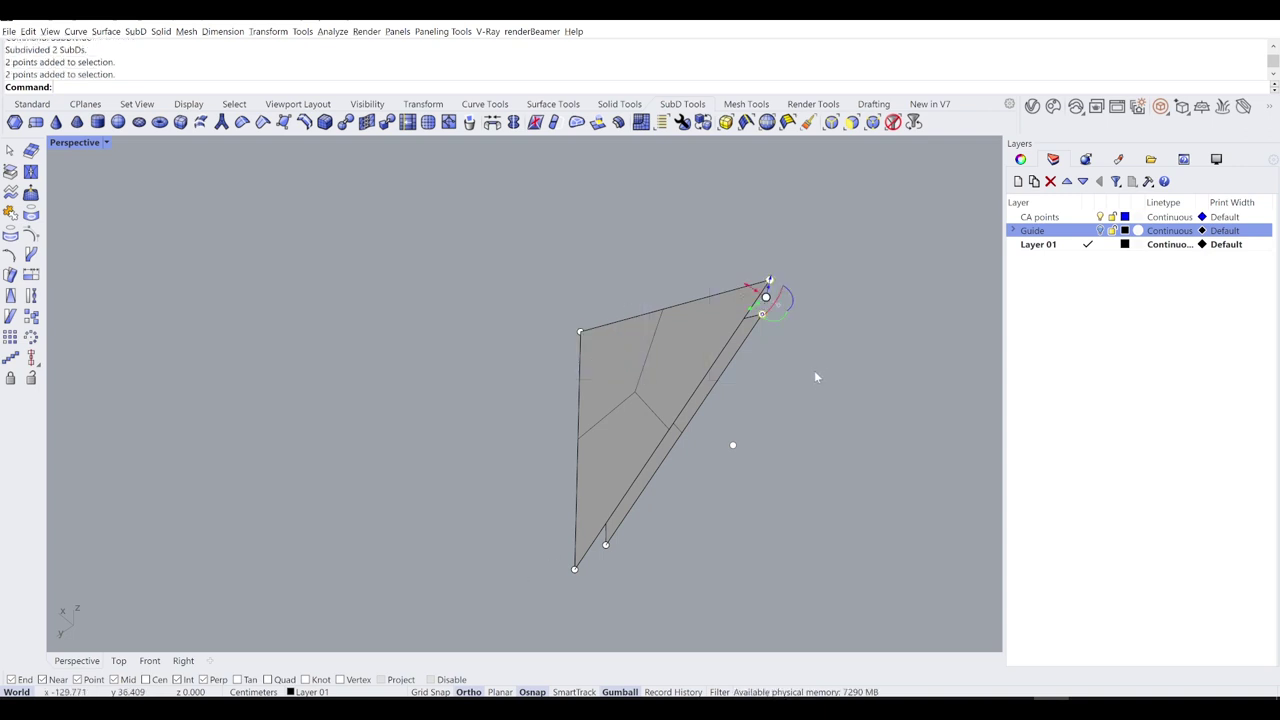
pyautogui.press('Delete')
pyautogui.moveTo(508, 286); pyautogui.dragTo(620, 414)
pyautogui.press('Delete')
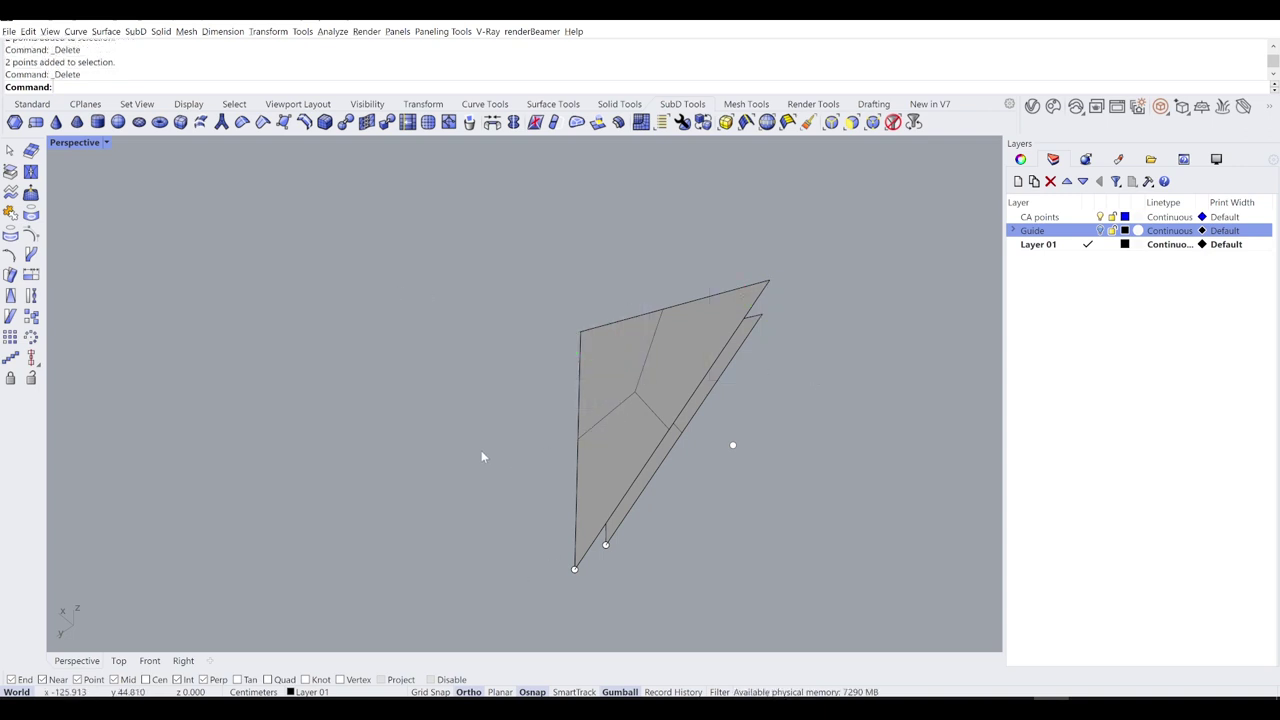
pyautogui.moveTo(481, 456); pyautogui.dragTo(642, 594)
pyautogui.press('Delete')
pyautogui.scroll(-3, 557, 480)
pyautogui.moveTo(557, 480); pyautogui.dragTo(510, 418, button='right')
pyautogui.scroll(3, 507, 414)
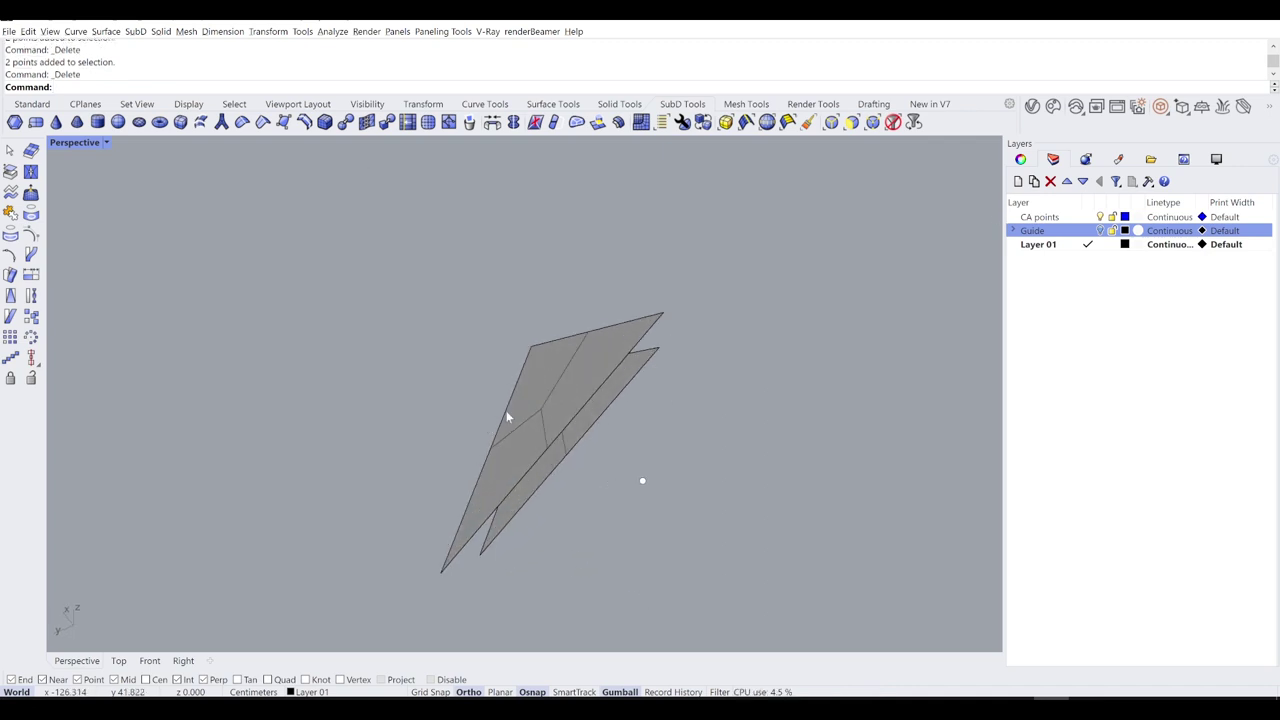
pyautogui.click(507, 417)
pyautogui.keyDown('shift'); pyautogui.click(629, 388); pyautogui.keyUp('shift')
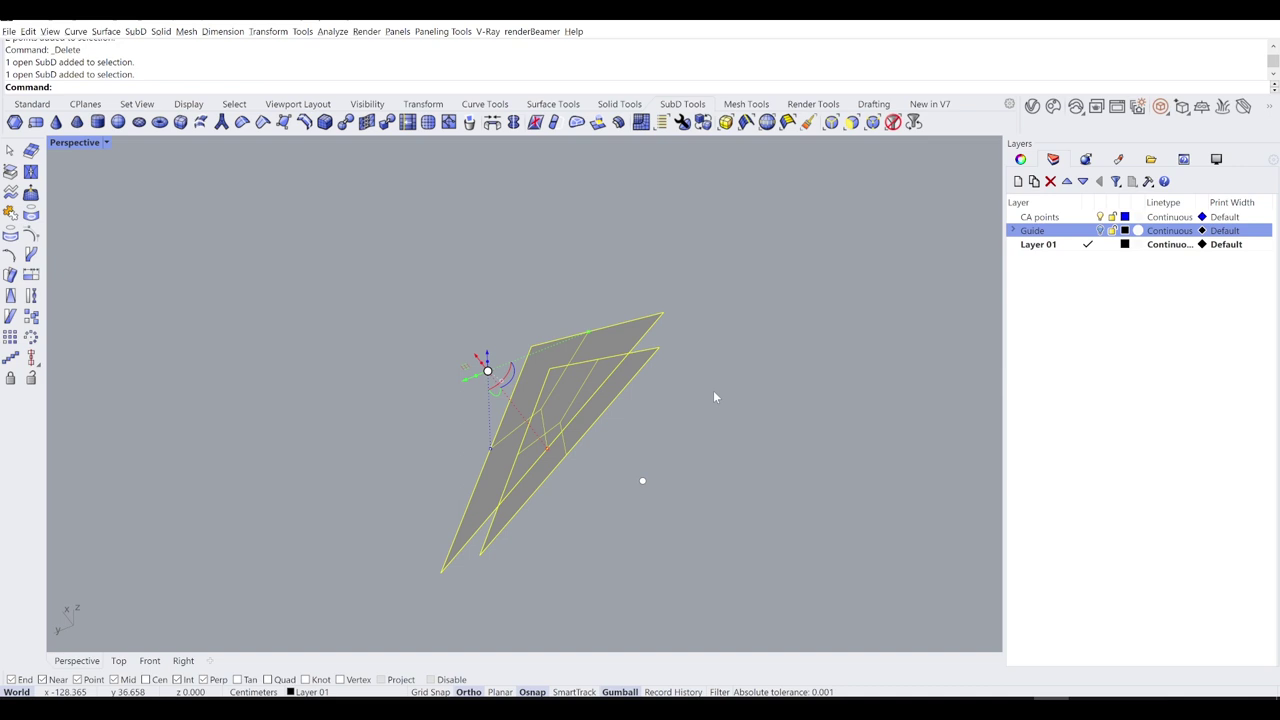
pyautogui.press('Escape')
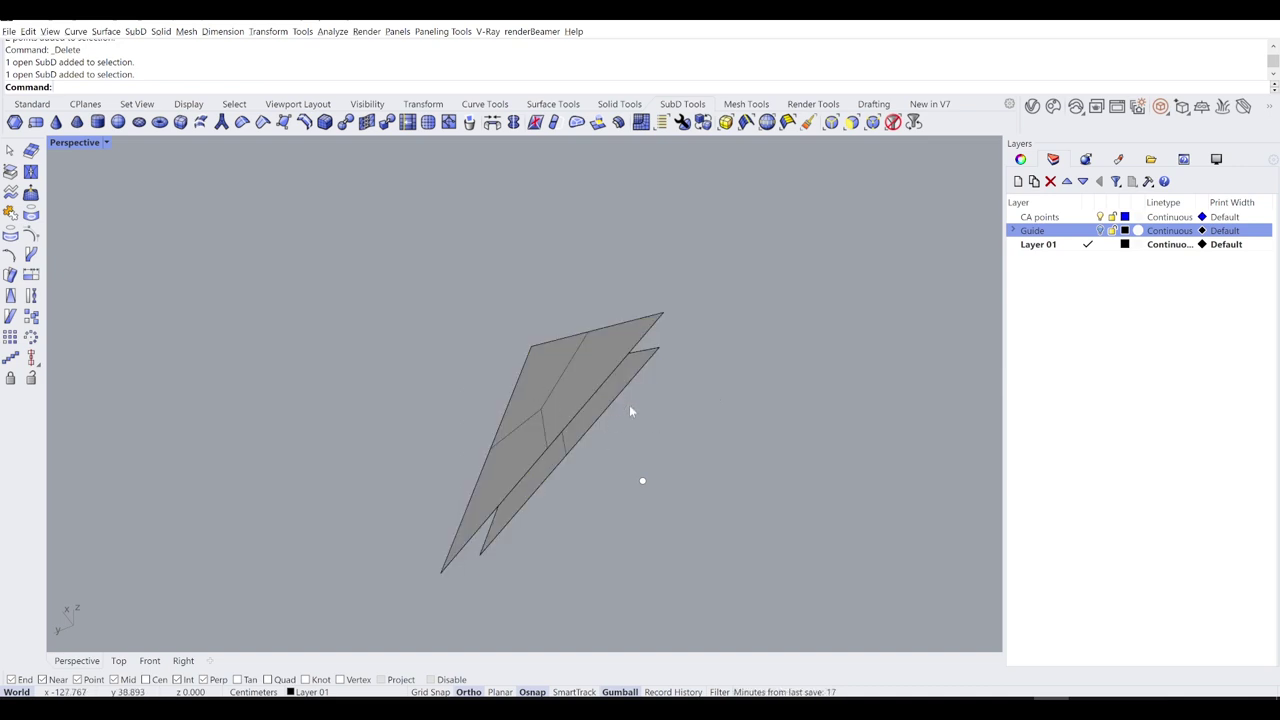
pyautogui.moveTo(603, 366); pyautogui.dragTo(484, 322, button='right')
pyautogui.keyDown('ctrl'); pyautogui.keyDown('shift'); pyautogui.click(484, 323); pyautogui.keyUp('shift'); pyautogui.keyUp('ctrl')
pyautogui.click(613, 418)
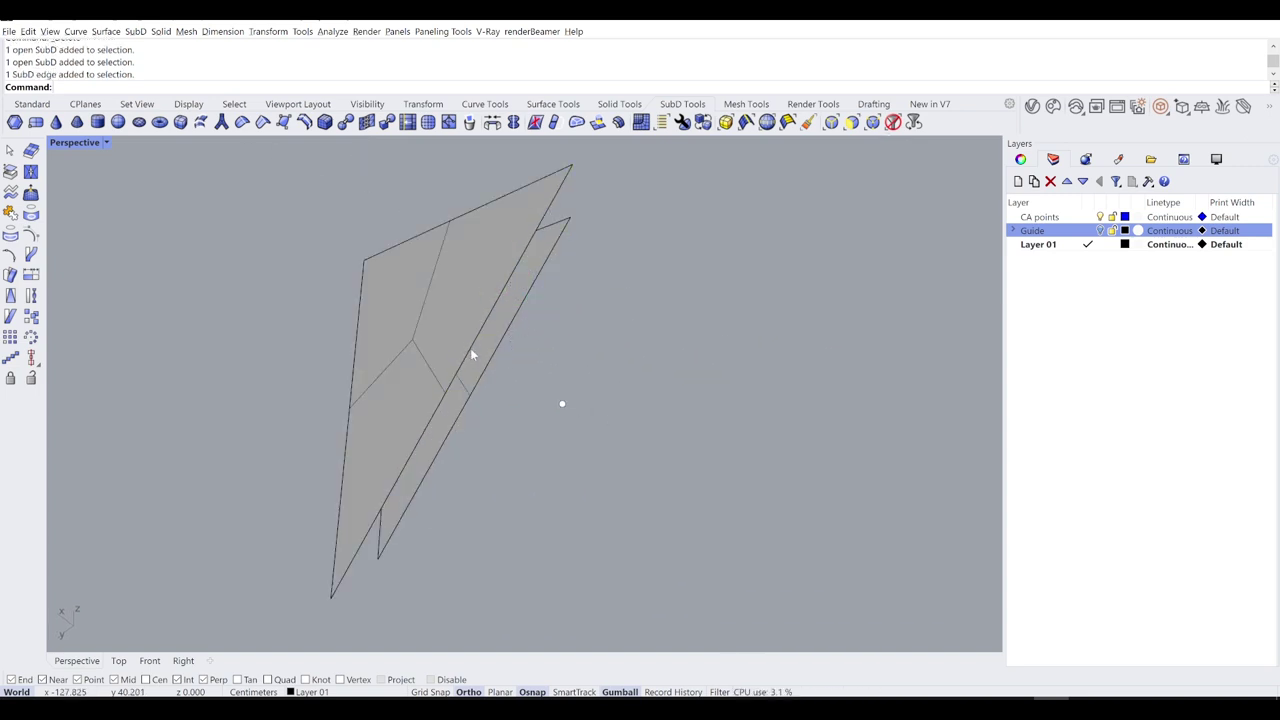
# Step: Bridge the boundary edge loops of the two SubD triangles with 1 segment, joined, uncreased and at 100% straightness
pyautogui.keyDown('ctrl'); pyautogui.keyDown('shift'); pyautogui.doubleClick(469, 352); pyautogui.keyUp('shift'); pyautogui.keyUp('ctrl')
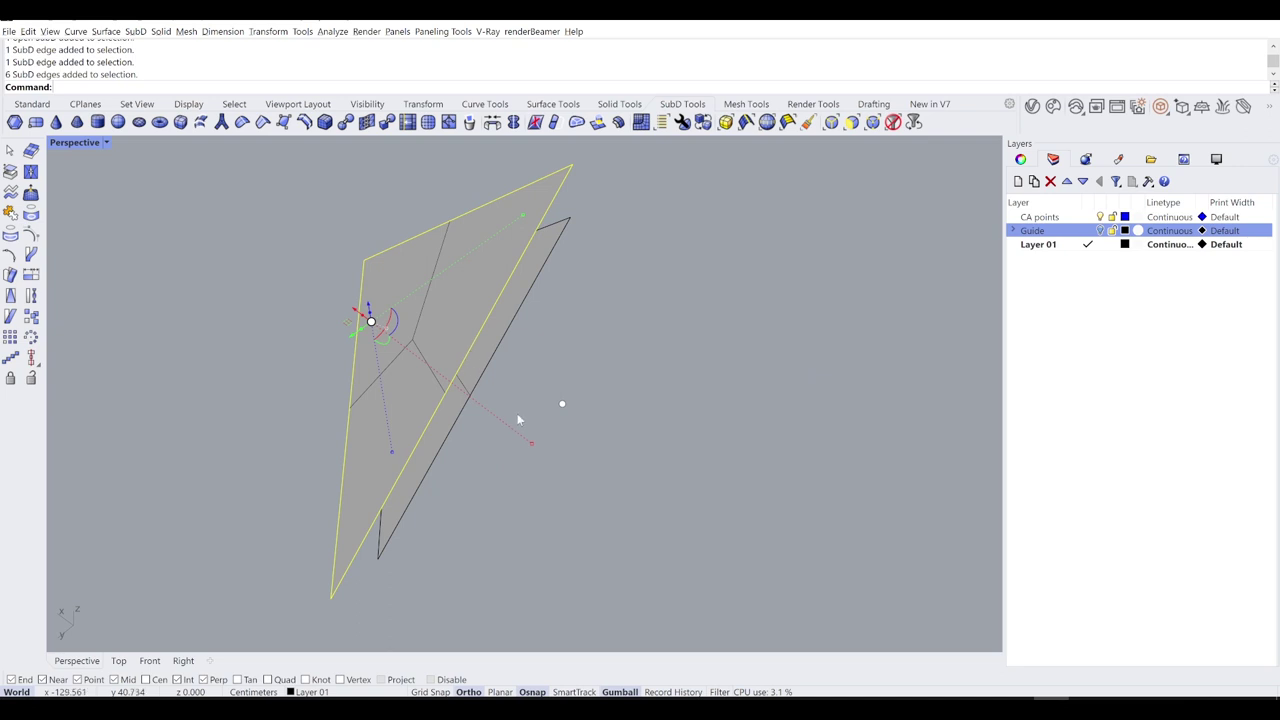
pyautogui.keyDown('ctrl'); pyautogui.keyDown('shift'); pyautogui.doubleClick(508, 331); pyautogui.keyUp('shift'); pyautogui.keyUp('ctrl')
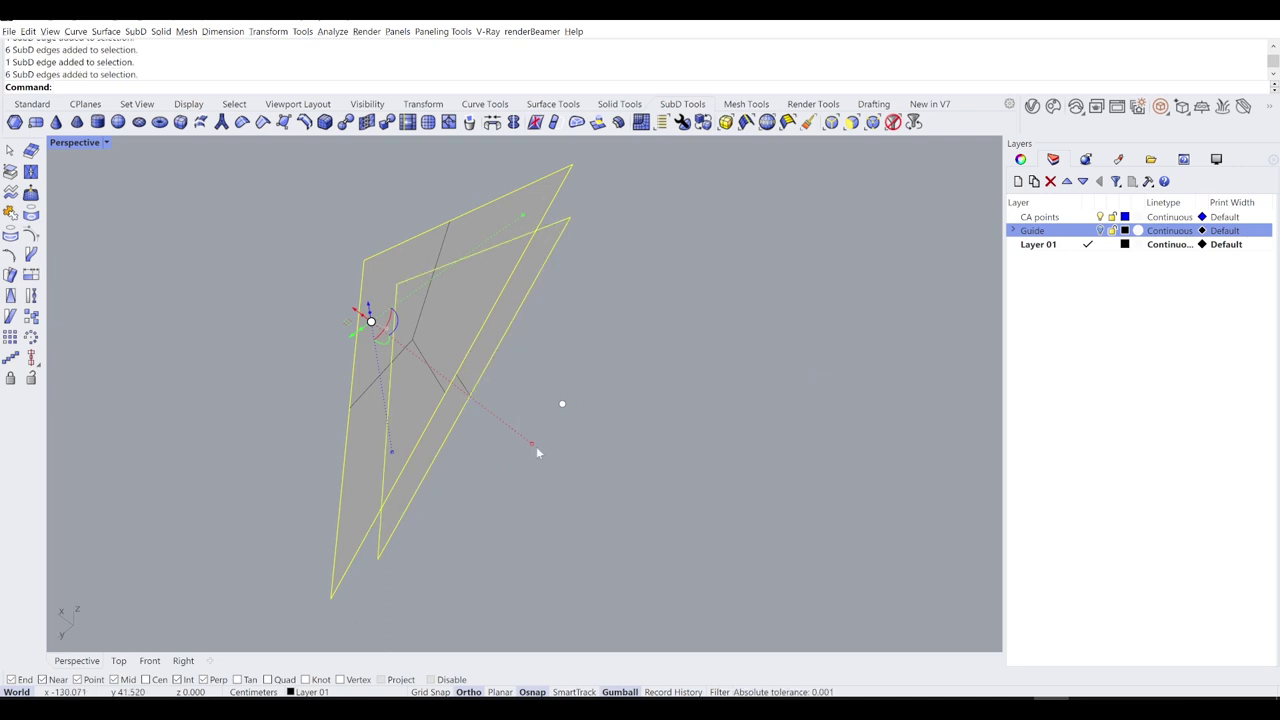
pyautogui.write('bridge')
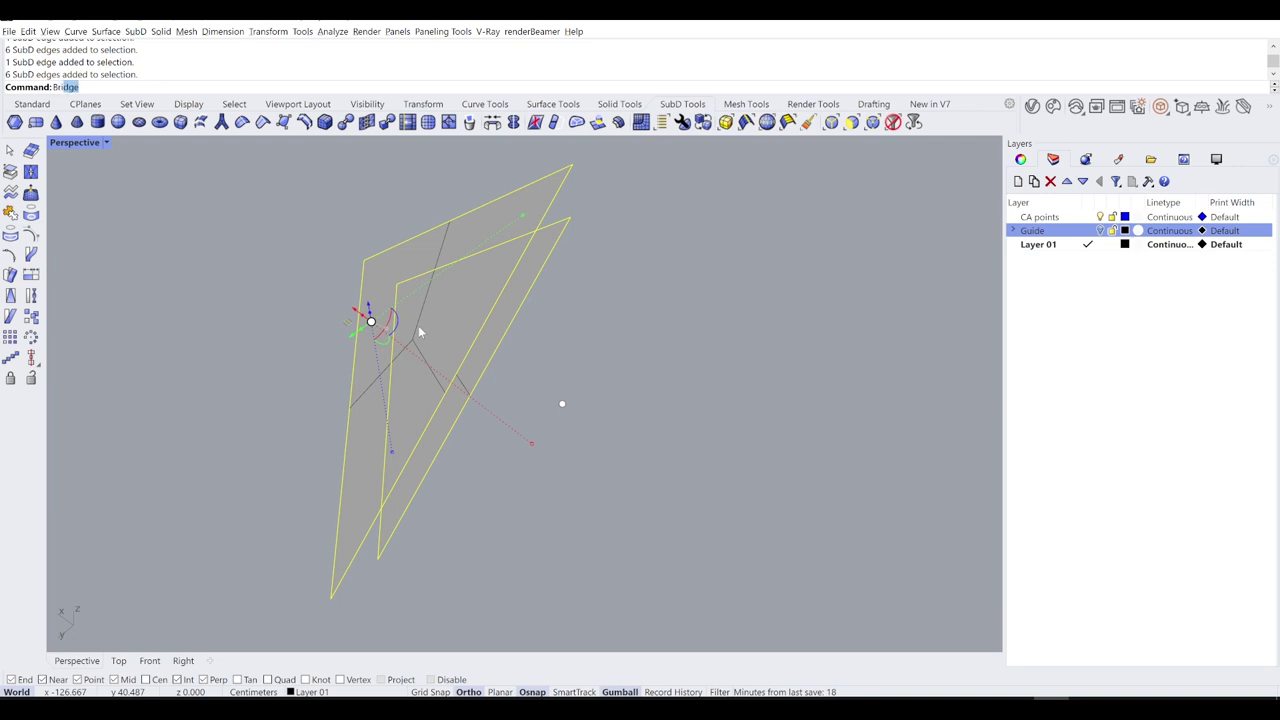
pyautogui.press('Return')
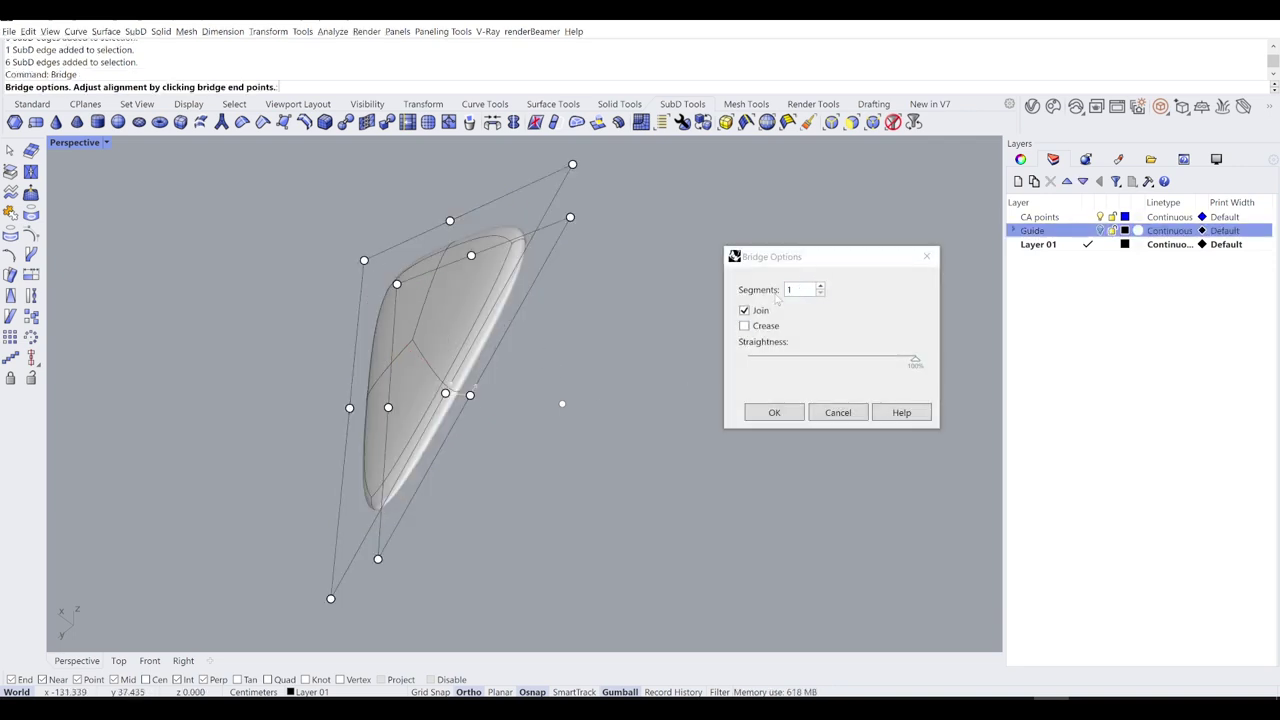
pyautogui.click(779, 418)
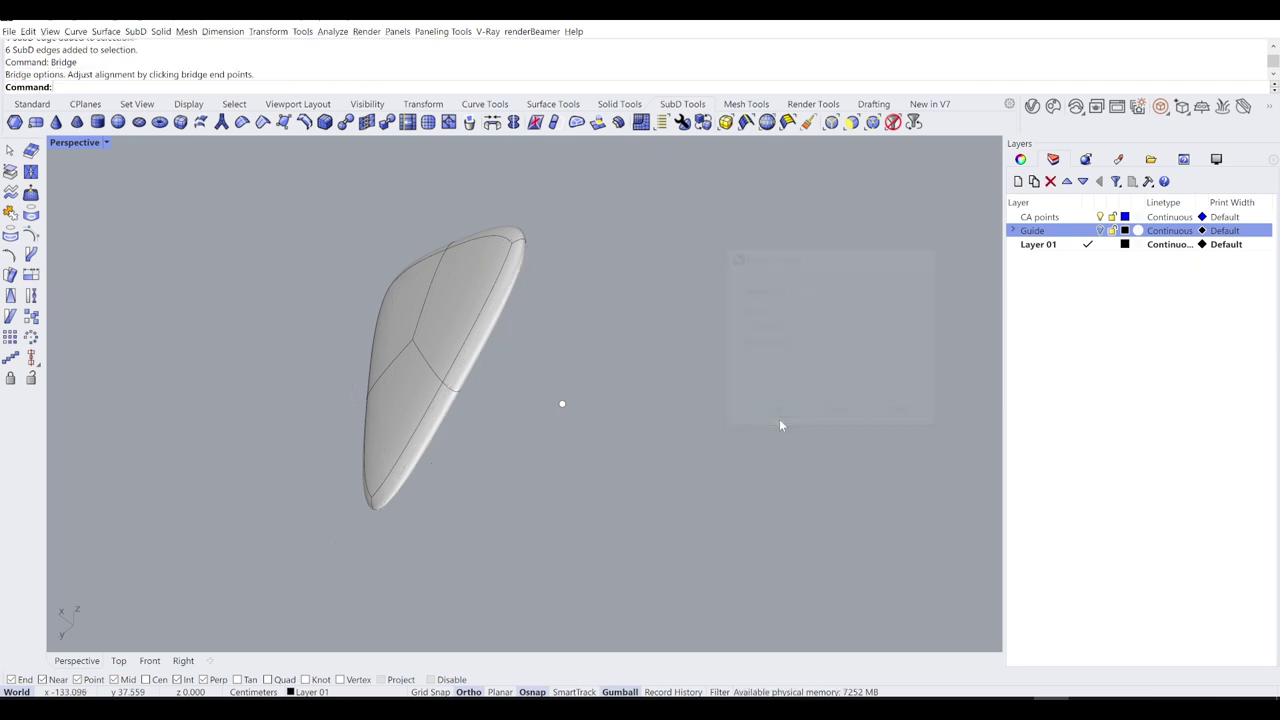
# Step: Turn on the Guide layer to show the reference cube and triangle around the bridged SubD
pyautogui.scroll(-7, 715, 399)
pyautogui.moveTo(715, 399); pyautogui.dragTo(648, 368, button='right')
pyautogui.scroll(7, 648, 368)
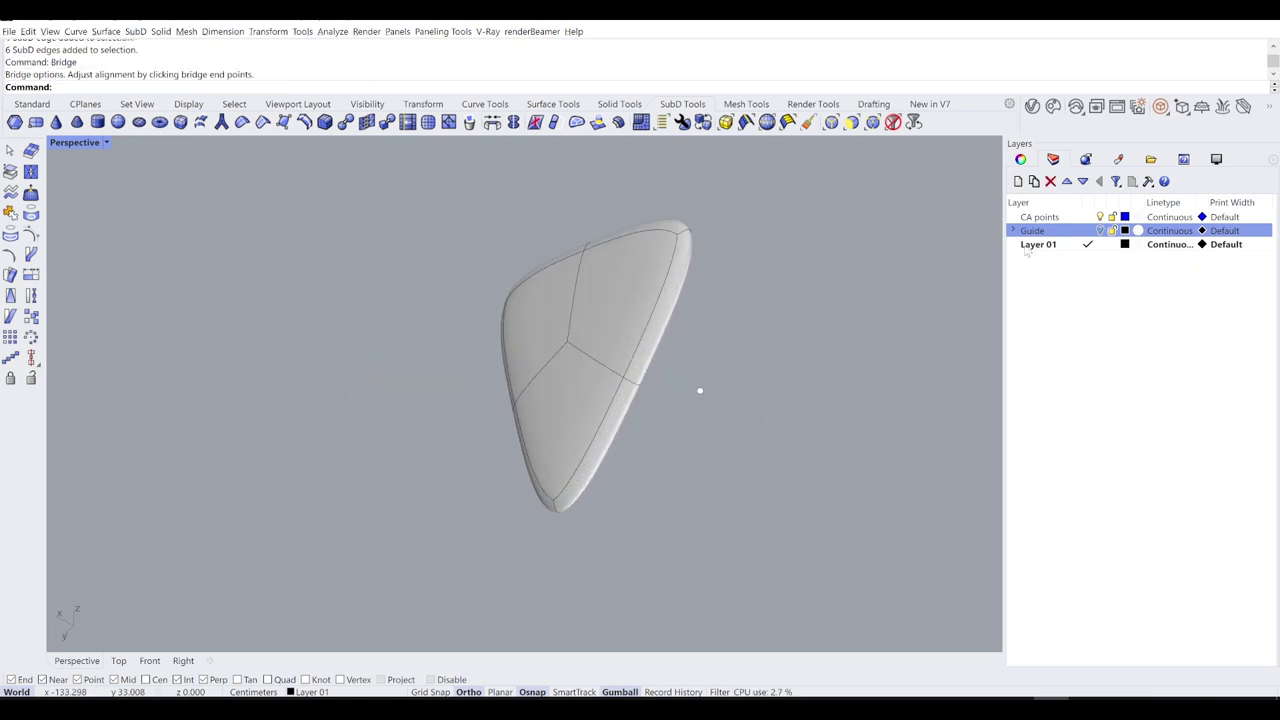
pyautogui.click(1100, 230)
pyautogui.scroll(3, 580, 297)
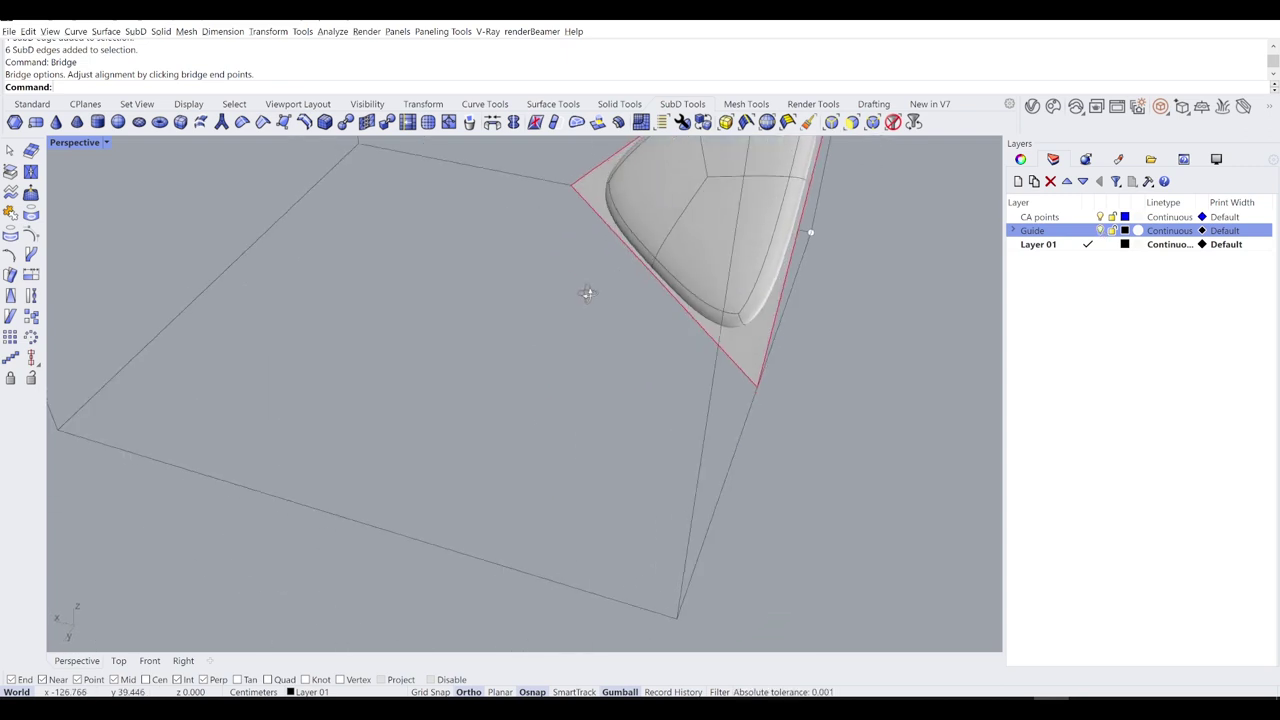
pyautogui.keyDown('shift'); pyautogui.moveTo(665, 280); pyautogui.dragTo(606, 349, button='right'); pyautogui.keyUp('shift')
# Step: Toggle the bridged SubD between flat and smooth display to compare it with the guide triangle
pyautogui.press('Tab')
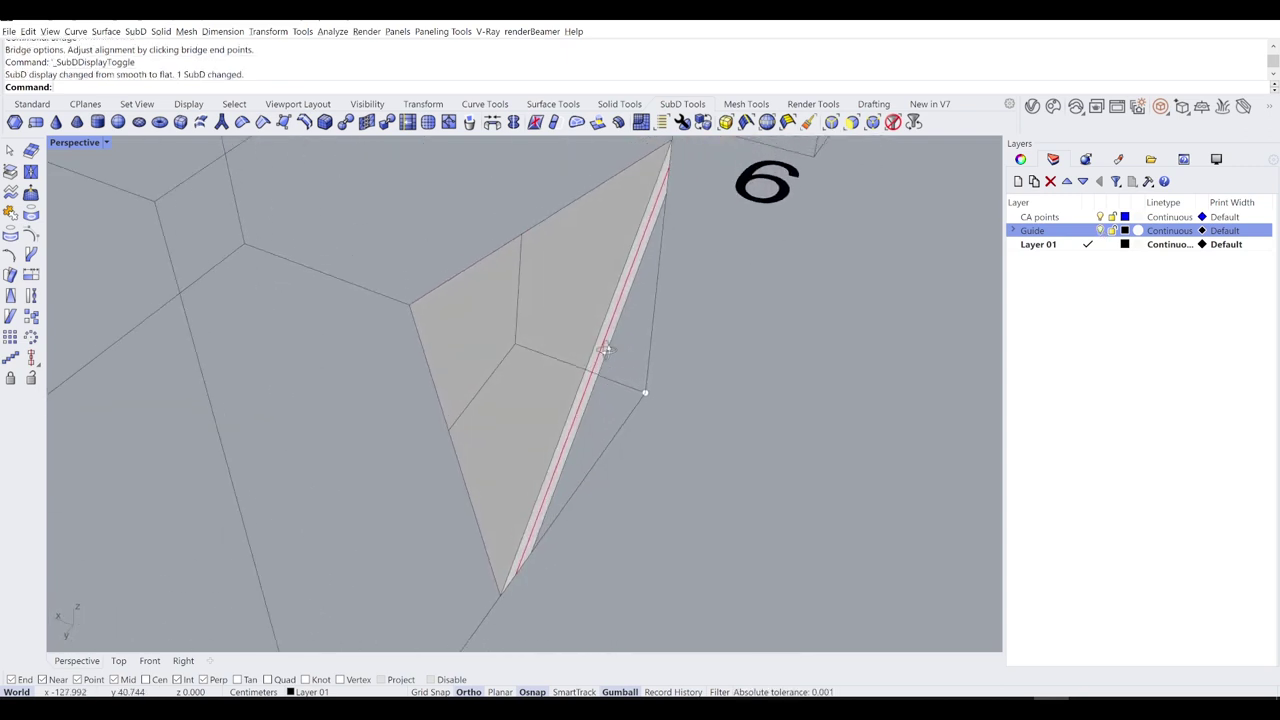
pyautogui.press('Tab')
pyautogui.press('Tab')
pyautogui.press('Tab')
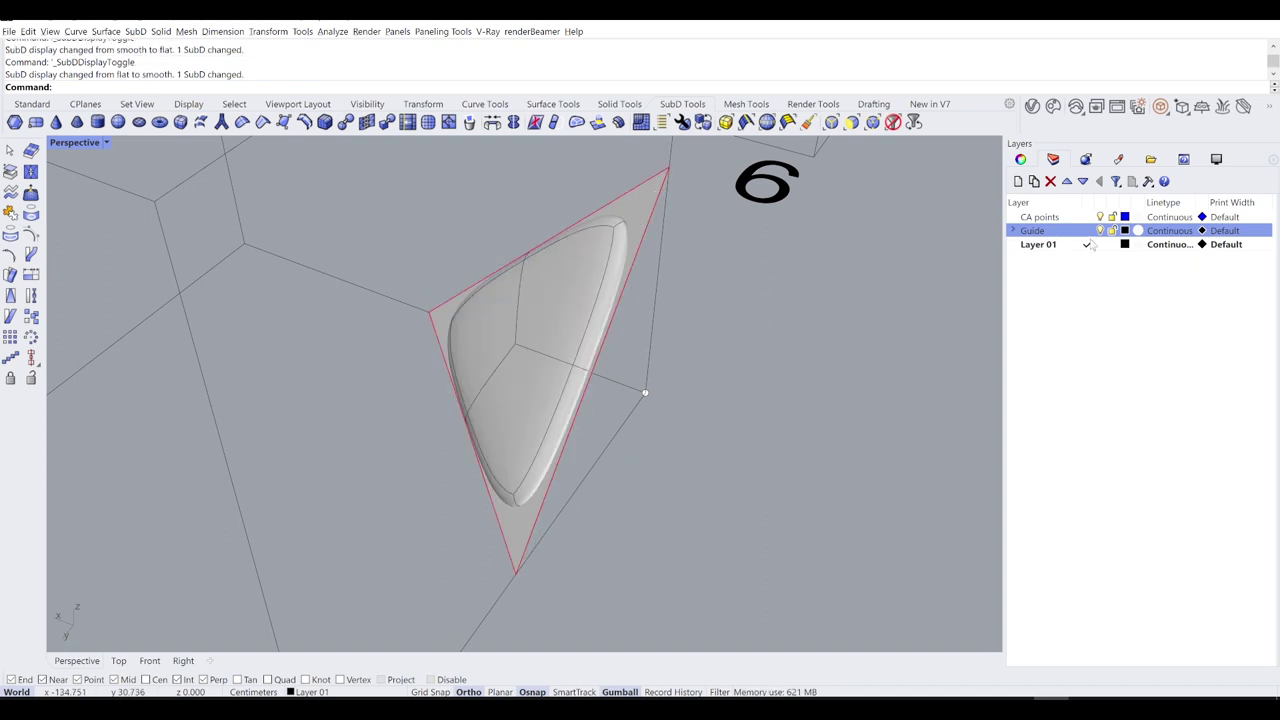
# Step: Hide the Guide layer, compare the SubD in smooth and flat display, and leave it flat
pyautogui.click(1101, 231)
pyautogui.press('Tab')
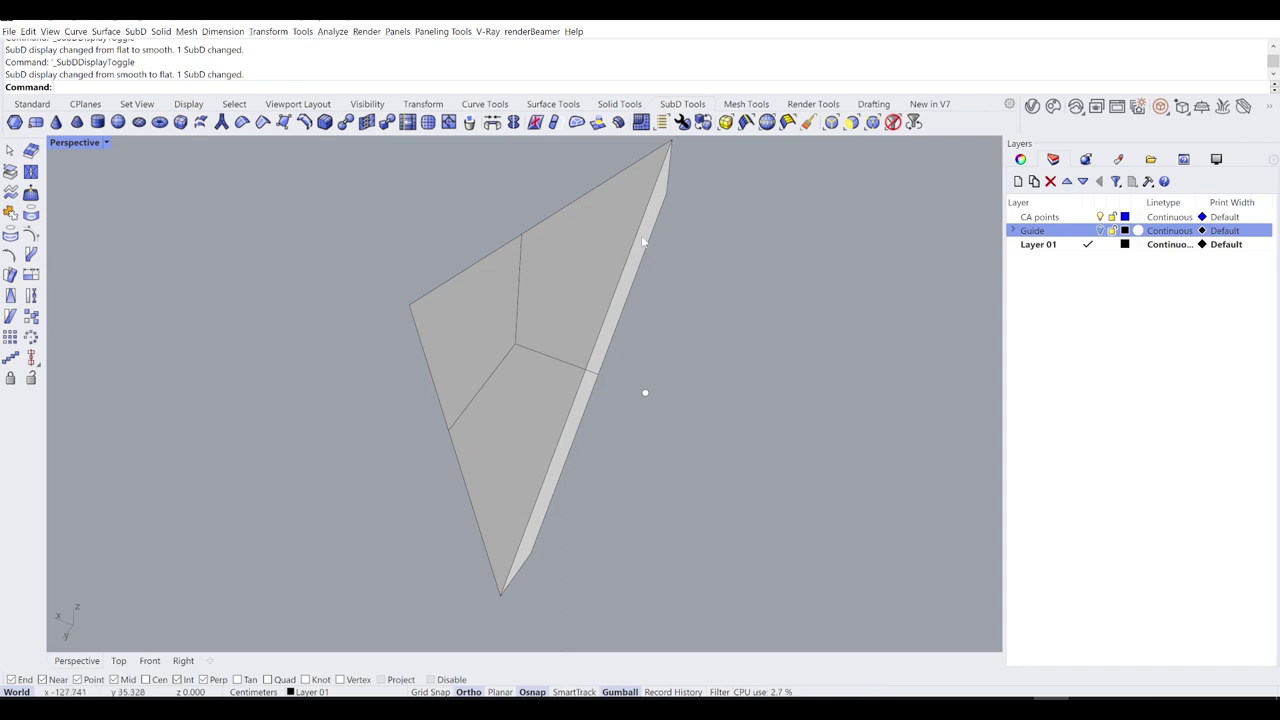
pyautogui.press('Tab')
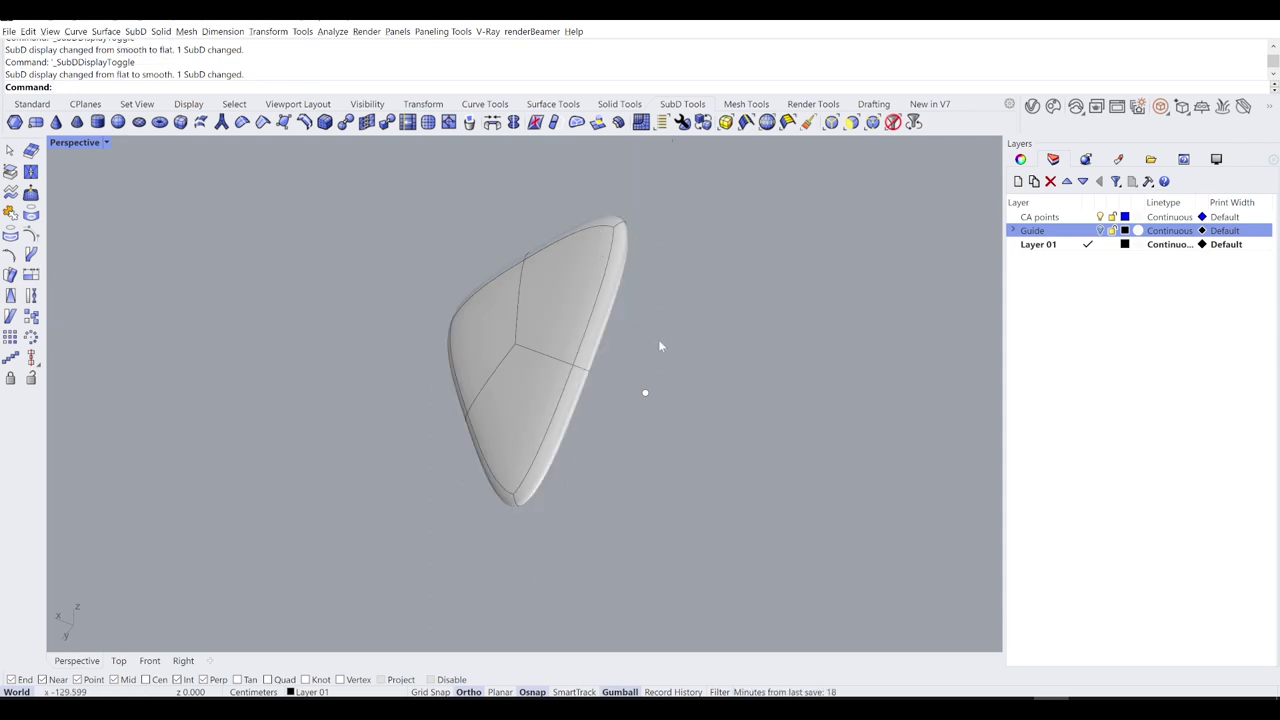
pyautogui.press('Tab')
pyautogui.press('Tab')
pyautogui.press('Tab')
pyautogui.moveTo(679, 289); pyautogui.dragTo(619, 297, button='right')
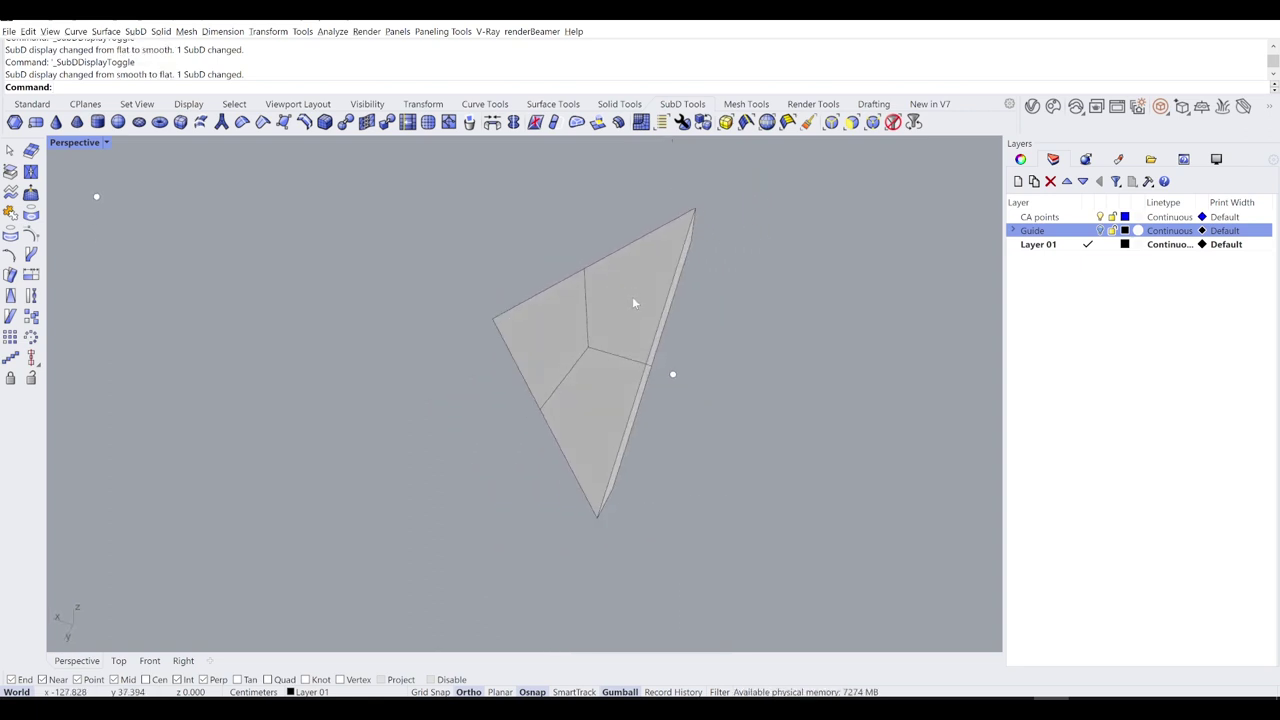
# Step: Select the three subdivided faces on one triangular side of the flat SubD
pyautogui.keyDown('ctrl'); pyautogui.keyDown('shift'); pyautogui.click(629, 296); pyautogui.keyUp('shift'); pyautogui.keyUp('ctrl')
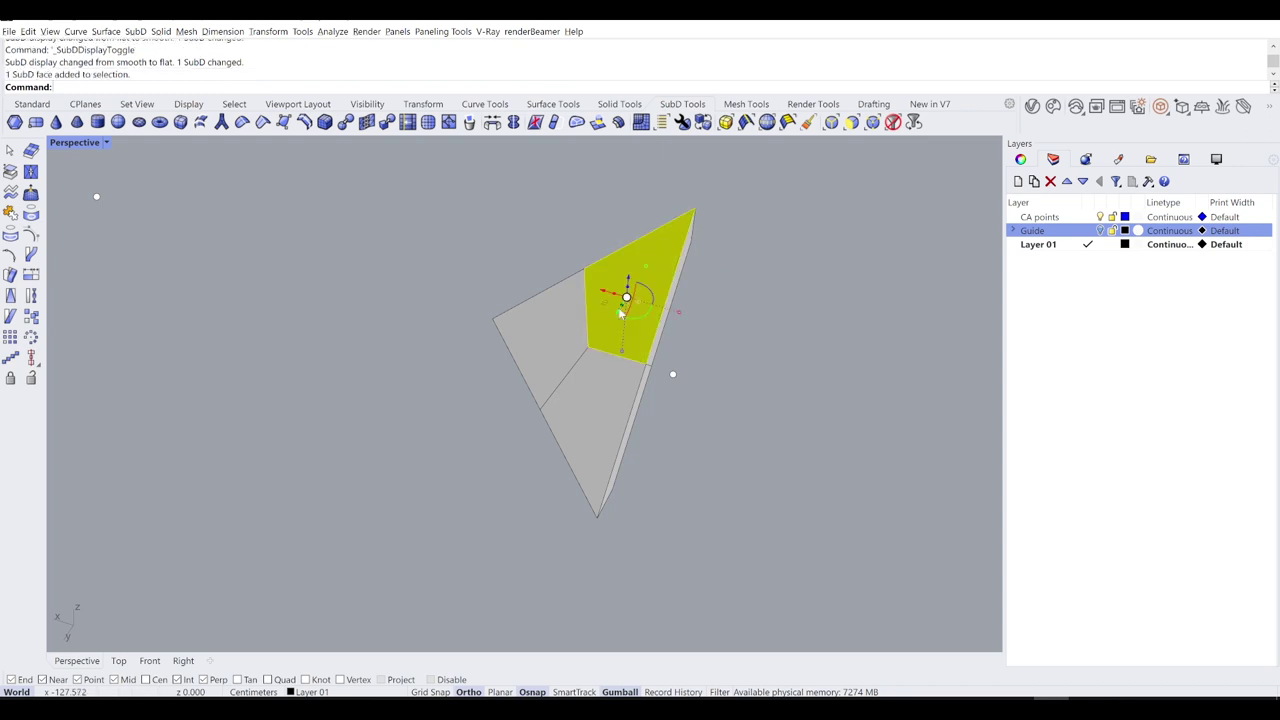
pyautogui.keyDown('ctrl'); pyautogui.keyDown('shift'); pyautogui.click(595, 440); pyautogui.keyUp('shift'); pyautogui.keyUp('ctrl')
pyautogui.keyDown('ctrl'); pyautogui.keyDown('shift'); pyautogui.click(549, 335); pyautogui.keyUp('shift'); pyautogui.keyUp('ctrl')
pyautogui.moveTo(756, 379); pyautogui.dragTo(654, 389, button='right')
pyautogui.keyDown('shift'); pyautogui.moveTo(536, 300); pyautogui.dragTo(621, 399, button='right'); pyautogui.keyUp('shift')
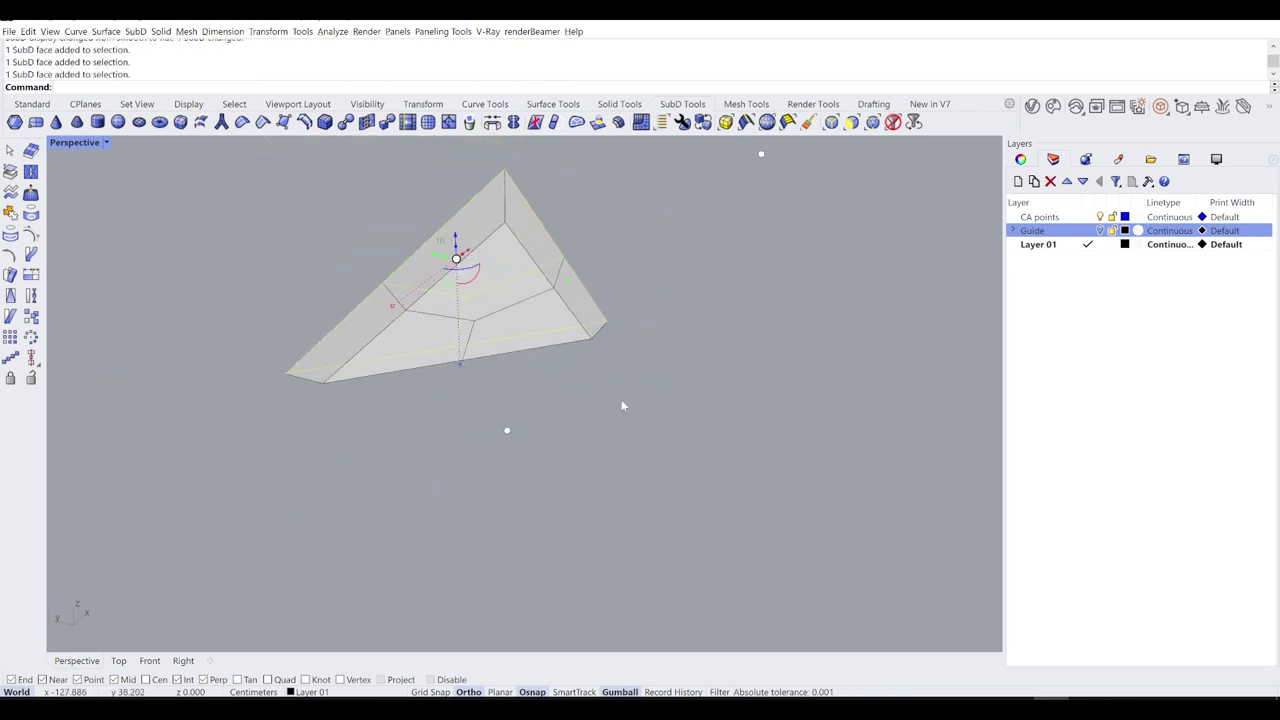
pyautogui.scroll(7, 572, 371)
pyautogui.moveTo(405, 221); pyautogui.dragTo(438, 216, button='right')
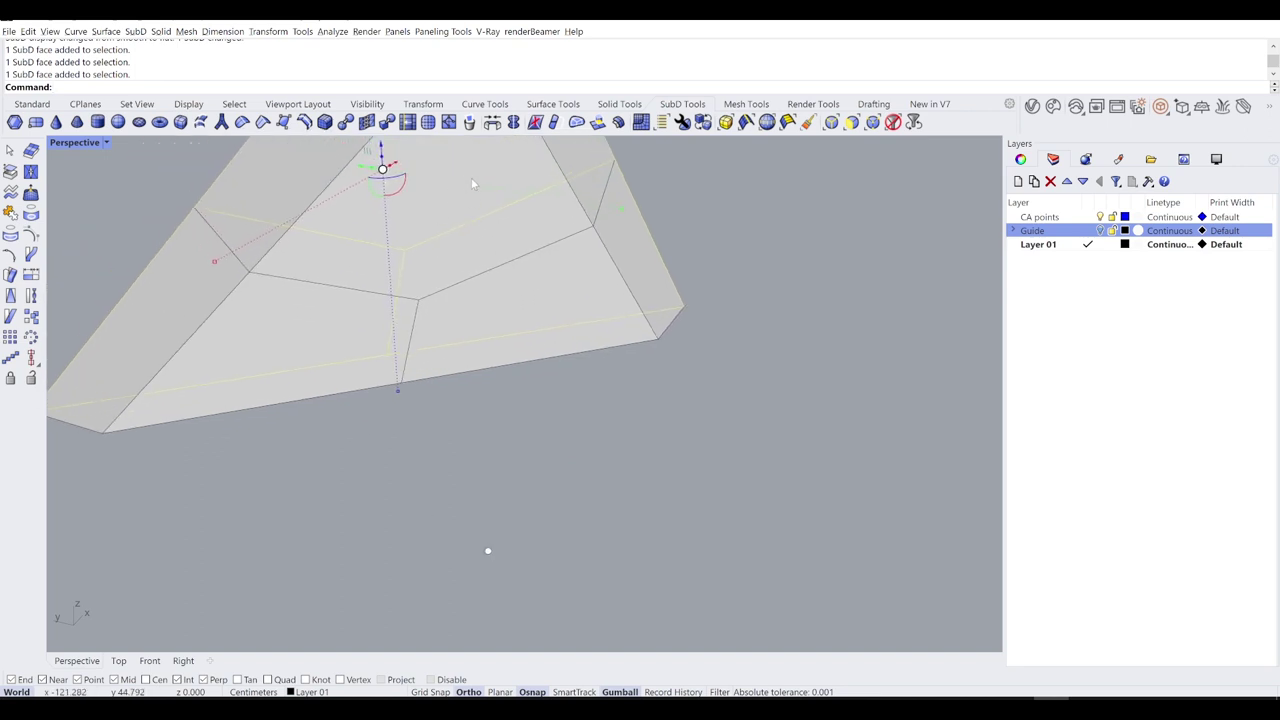
# Step: Add the three faces of the opposite triangular side to the selection and zoom to the selected faces
pyautogui.keyDown('ctrl'); pyautogui.keyDown('shift'); pyautogui.click(473, 183); pyautogui.keyUp('shift'); pyautogui.keyUp('ctrl')
pyautogui.keyDown('ctrl'); pyautogui.keyDown('shift'); pyautogui.click(538, 332); pyautogui.keyUp('shift'); pyautogui.keyUp('ctrl')
pyautogui.keyDown('ctrl'); pyautogui.keyDown('shift'); pyautogui.click(327, 333); pyautogui.keyUp('shift'); pyautogui.keyUp('ctrl')
pyautogui.scroll(-3, 327, 333)
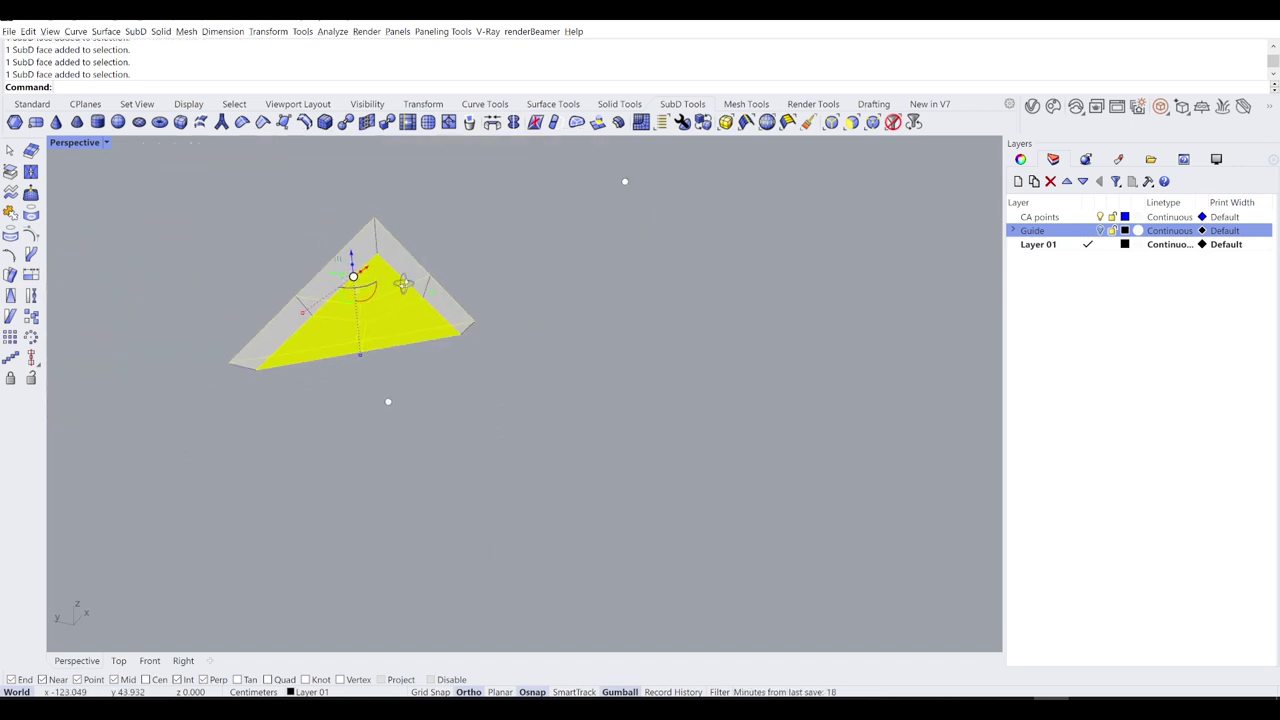
pyautogui.moveTo(402, 284); pyautogui.dragTo(469, 308, button='right')
pyautogui.write('zs')
pyautogui.press('Return')
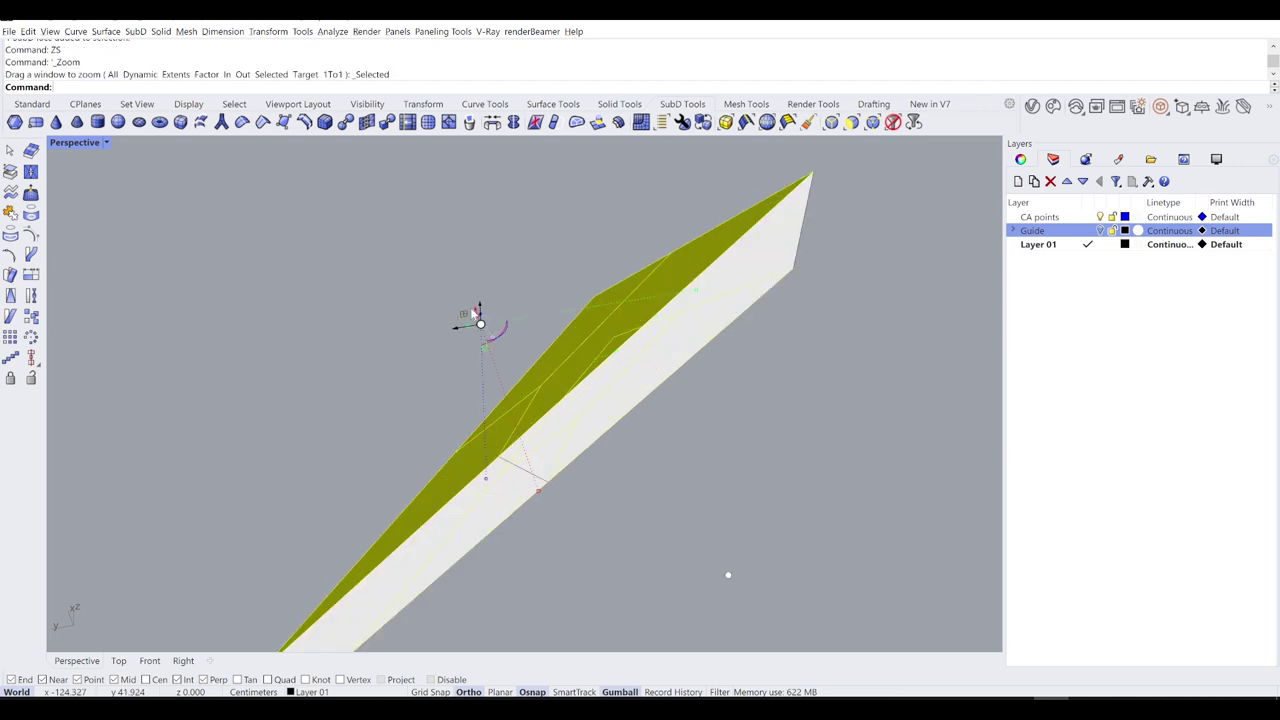
pyautogui.moveTo(404, 380); pyautogui.dragTo(463, 340, button='right')
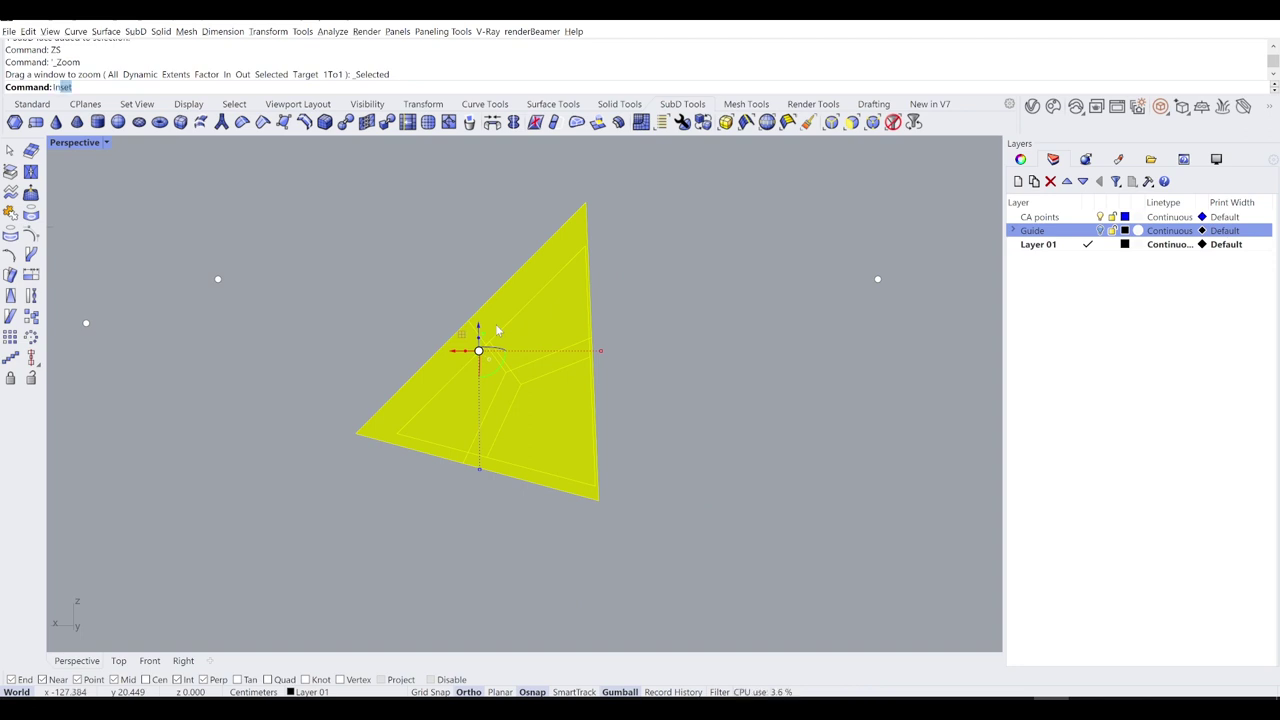
# Step: Inset the selected faces on both triangular sides by 0.1 cm in Group mode, then clear the selection
pyautogui.write('t')
pyautogui.press('Return')
pyautogui.moveTo(500, 303); pyautogui.dragTo(451, 271, button='right')
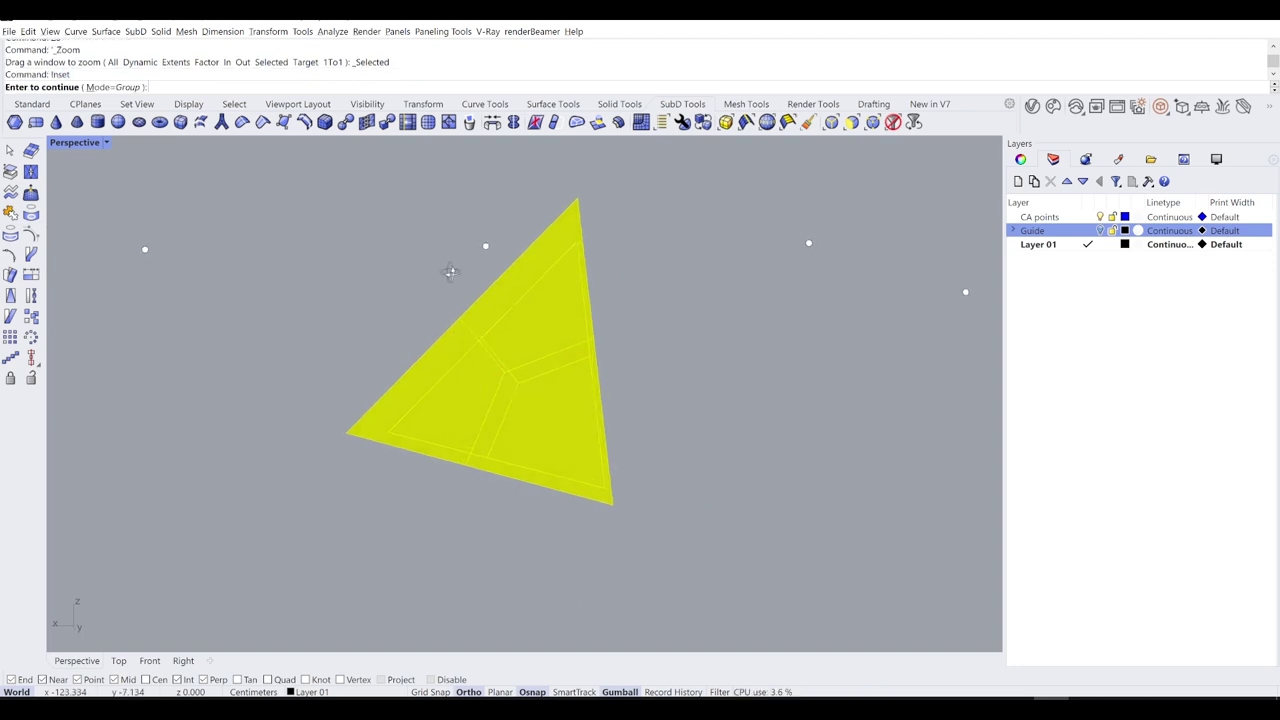
pyautogui.scroll(2, 462, 341)
pyautogui.scroll(1, 461, 340)
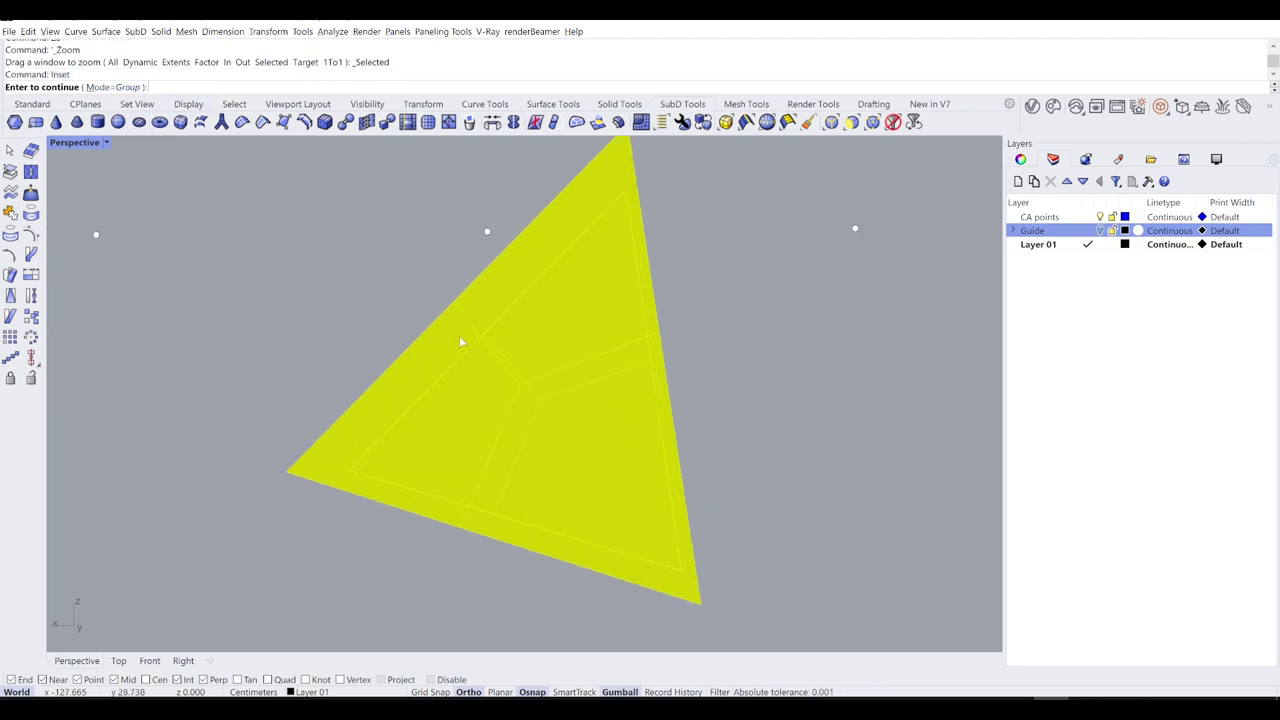
pyautogui.press('Return')
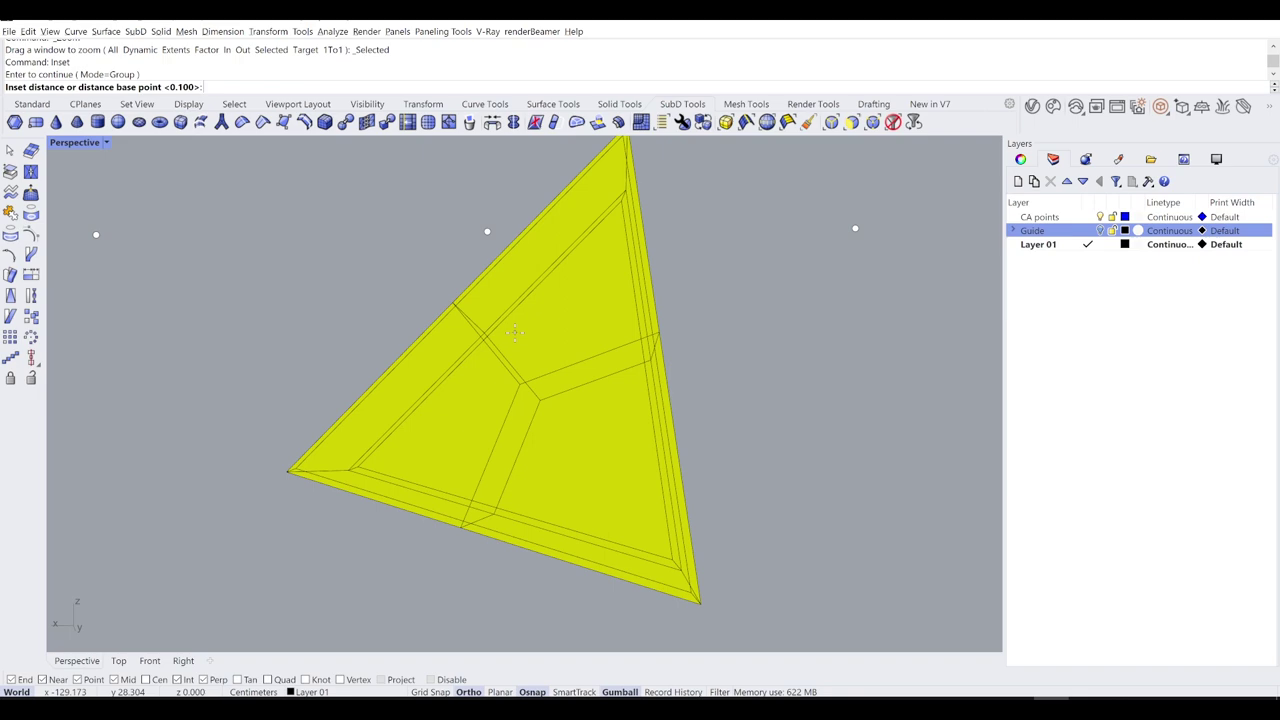
pyautogui.press('Return')
pyautogui.press('Escape')
# Step: Show the Guide layer and measure the bottom edge of cube 1 from its marked corner point to the adjacent corner beside the triangle
pyautogui.moveTo(440, 360); pyautogui.dragTo(540, 399, button='right')
pyautogui.scroll(-5, 538, 399)
pyautogui.click(1100, 231)
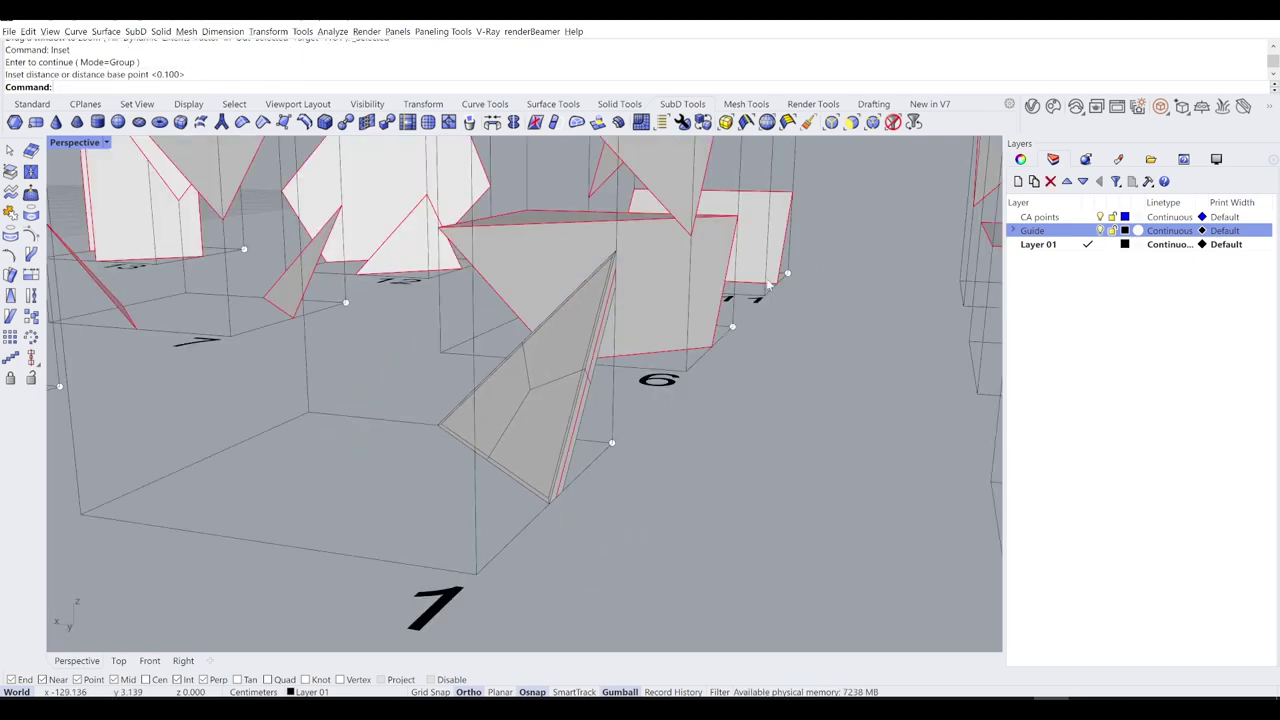
pyautogui.moveTo(766, 281)
pyautogui.mouseDown(button='right')
pyautogui.moveTo(811, 253)
pyautogui.moveTo(785, 274)
pyautogui.mouseUp(button='right')
pyautogui.write('Distance')
pyautogui.press('Return')
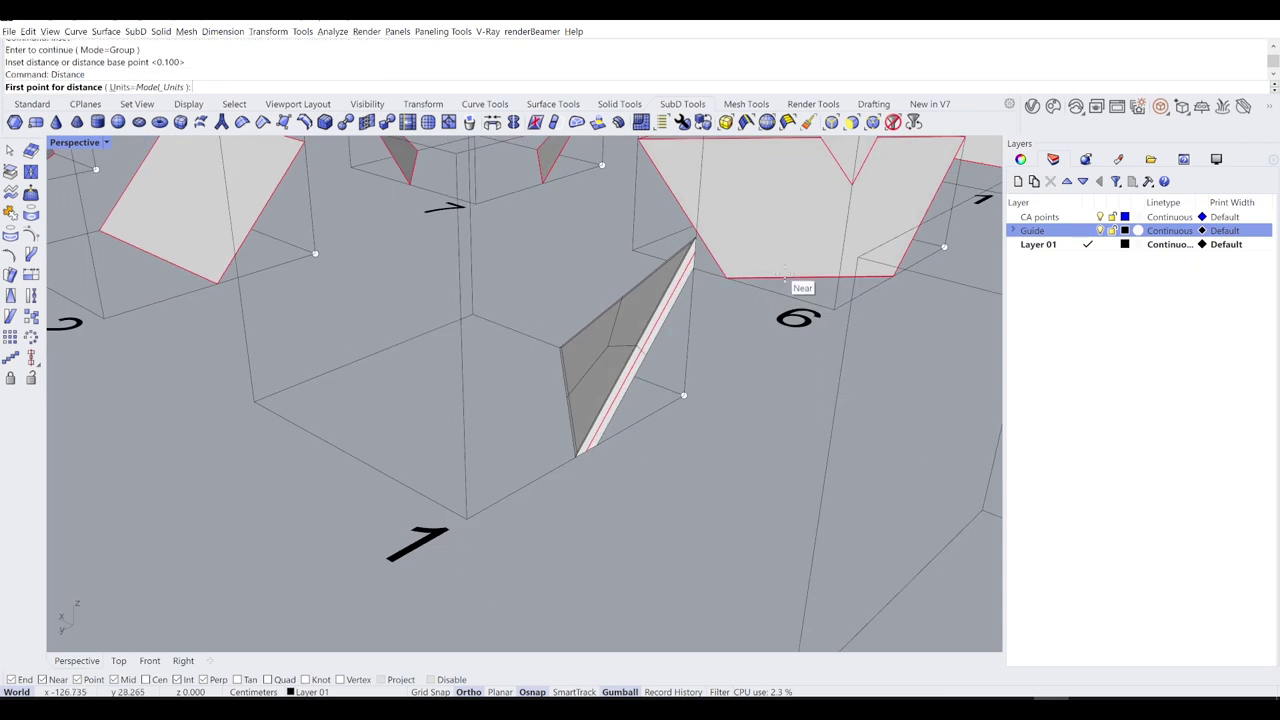
pyautogui.click(684, 395)
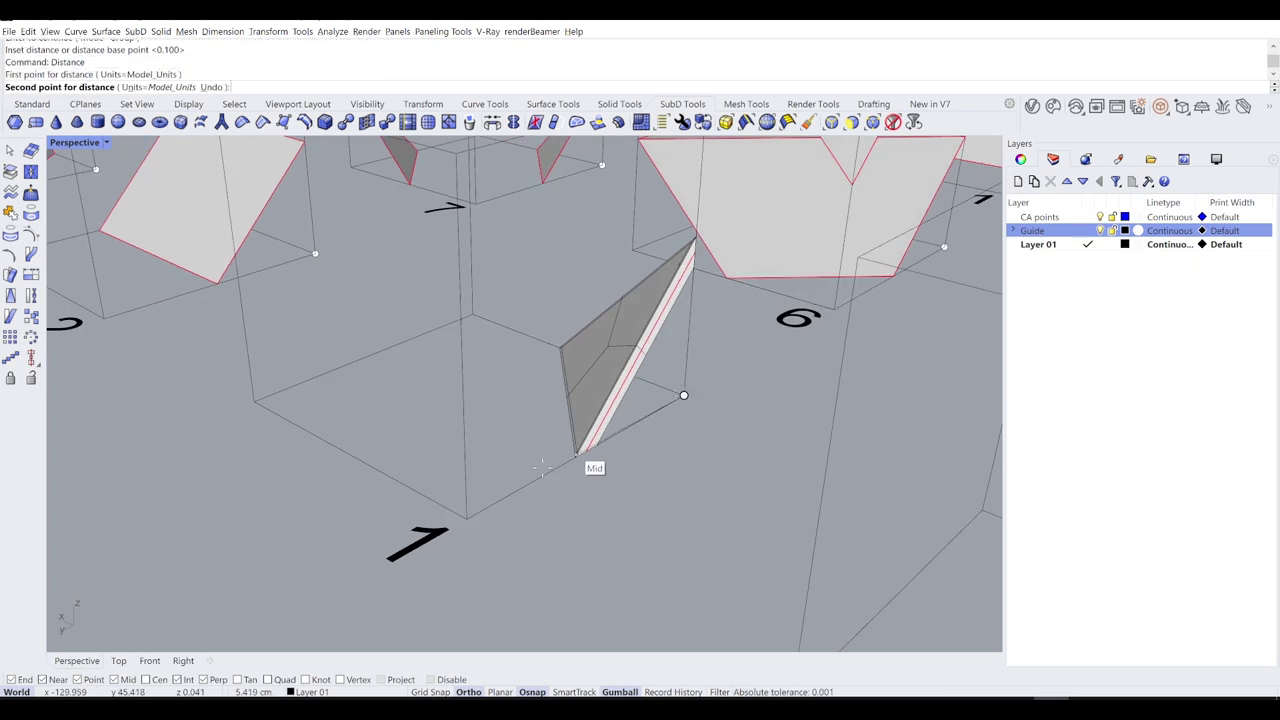
pyautogui.click(468, 517)
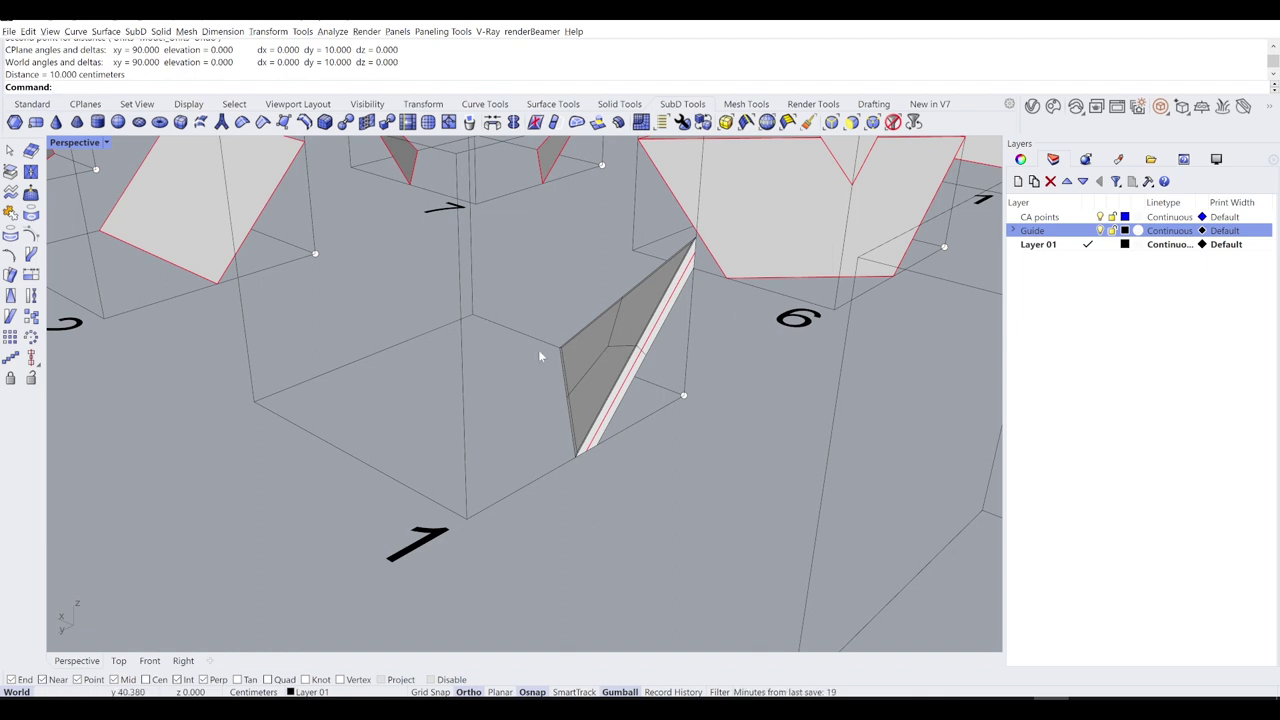
# Step: Measure the adjoining bottom edge of cube 1, starting from the corner near its number
pyautogui.press('Return')
pyautogui.click(466, 518)
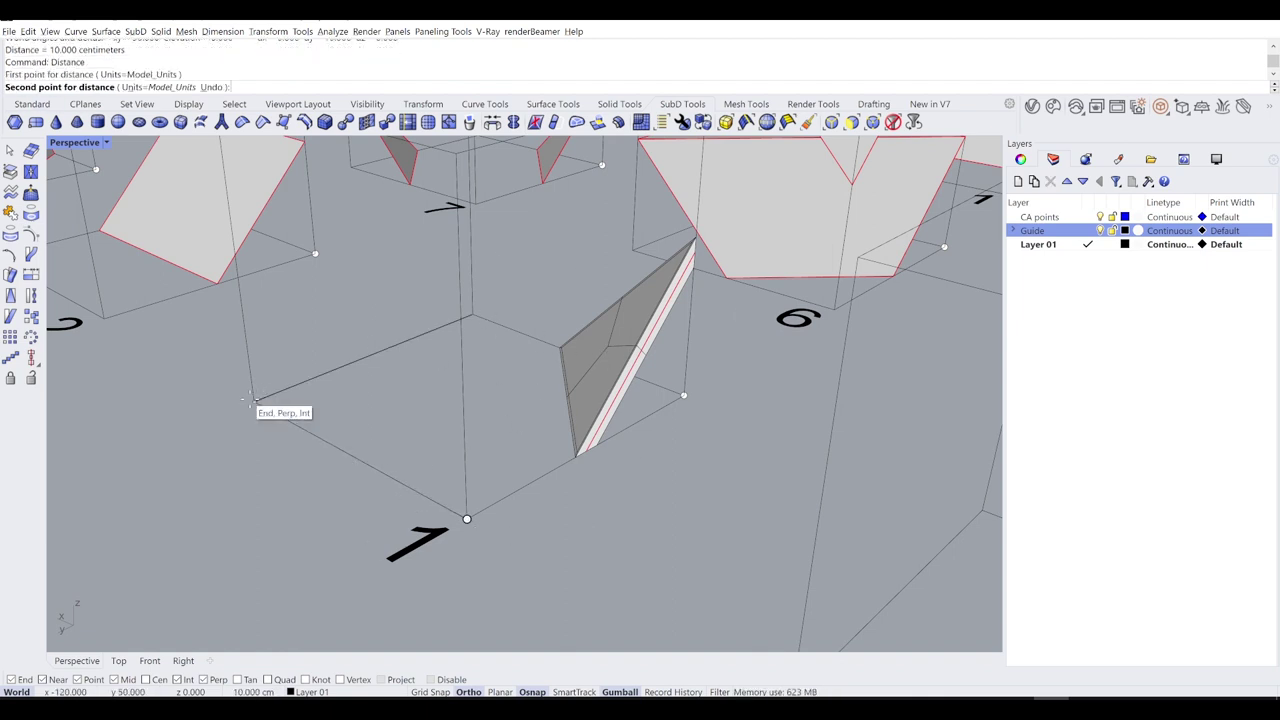
pyautogui.click(251, 398)
pyautogui.scroll(-3, 289, 391)
pyautogui.press('Return')
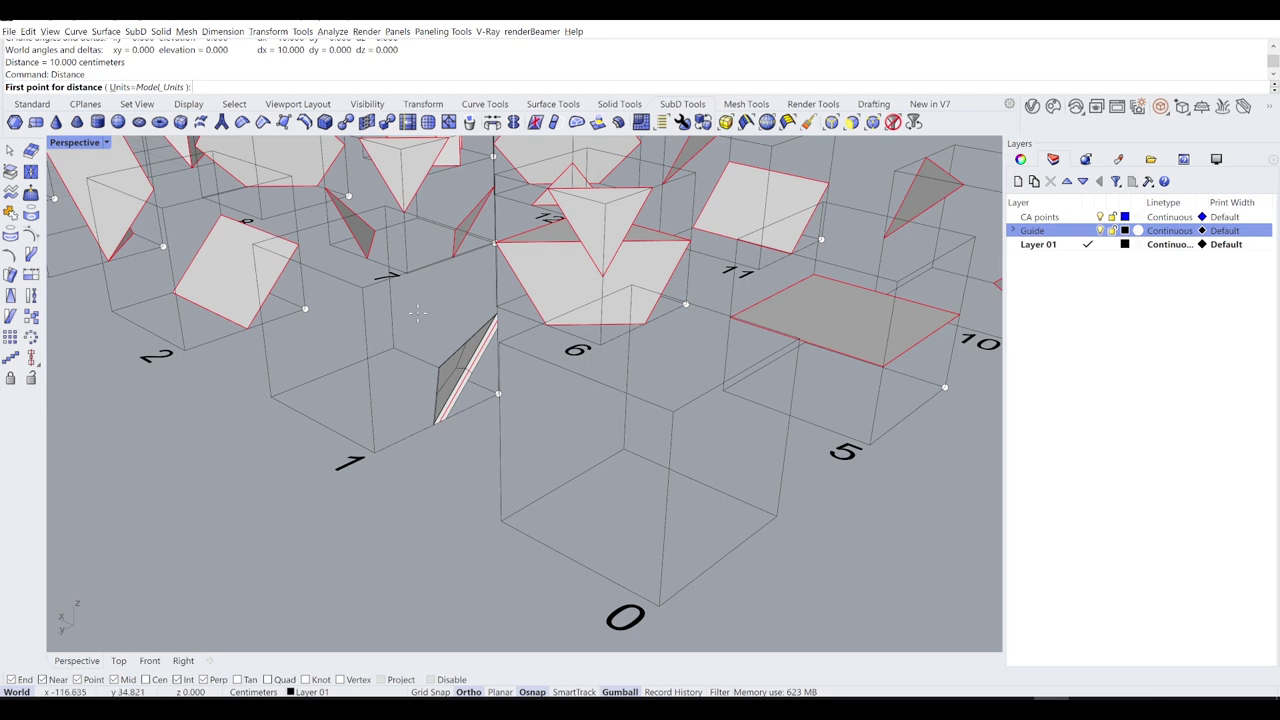
pyautogui.press('Escape')
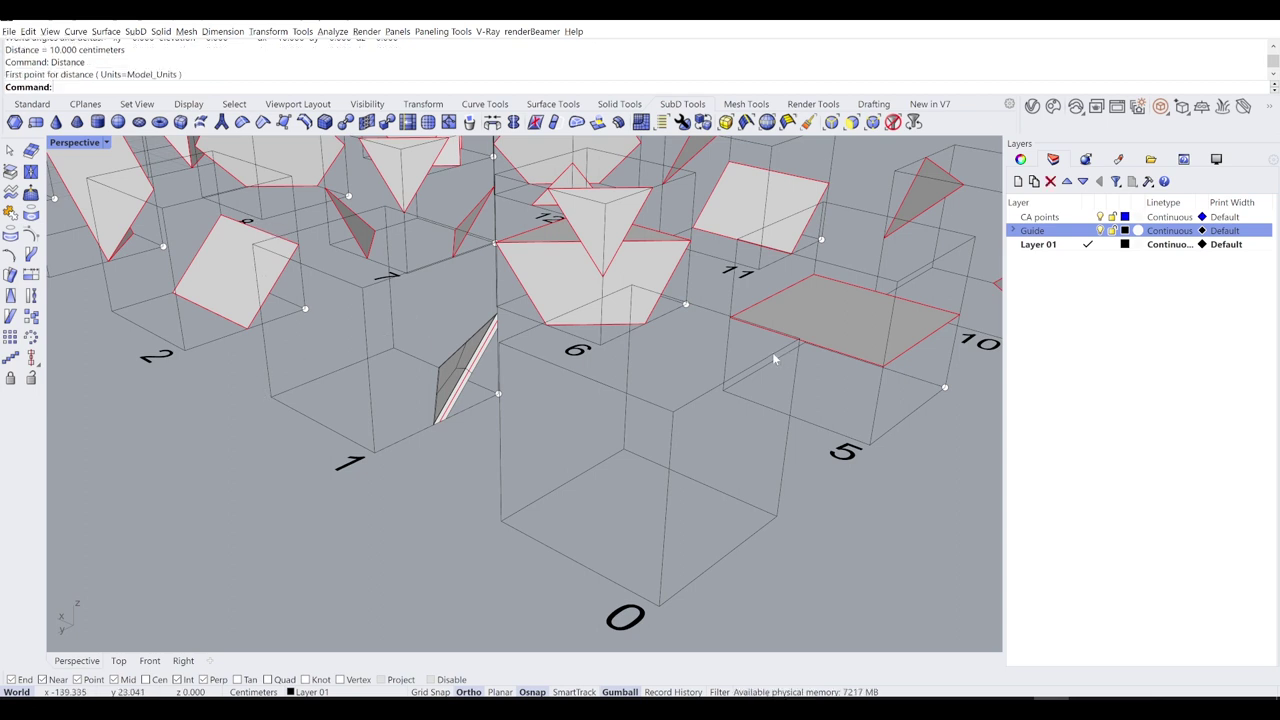
# Step: Hide the Guide layer and examine the narrow inset borders around both triangular sides of the SubD
pyautogui.click(1100, 230)
pyautogui.moveTo(443, 309); pyautogui.dragTo(424, 357, button='right')
pyautogui.scroll(3, 424, 357)
pyautogui.scroll(4, 470, 373)
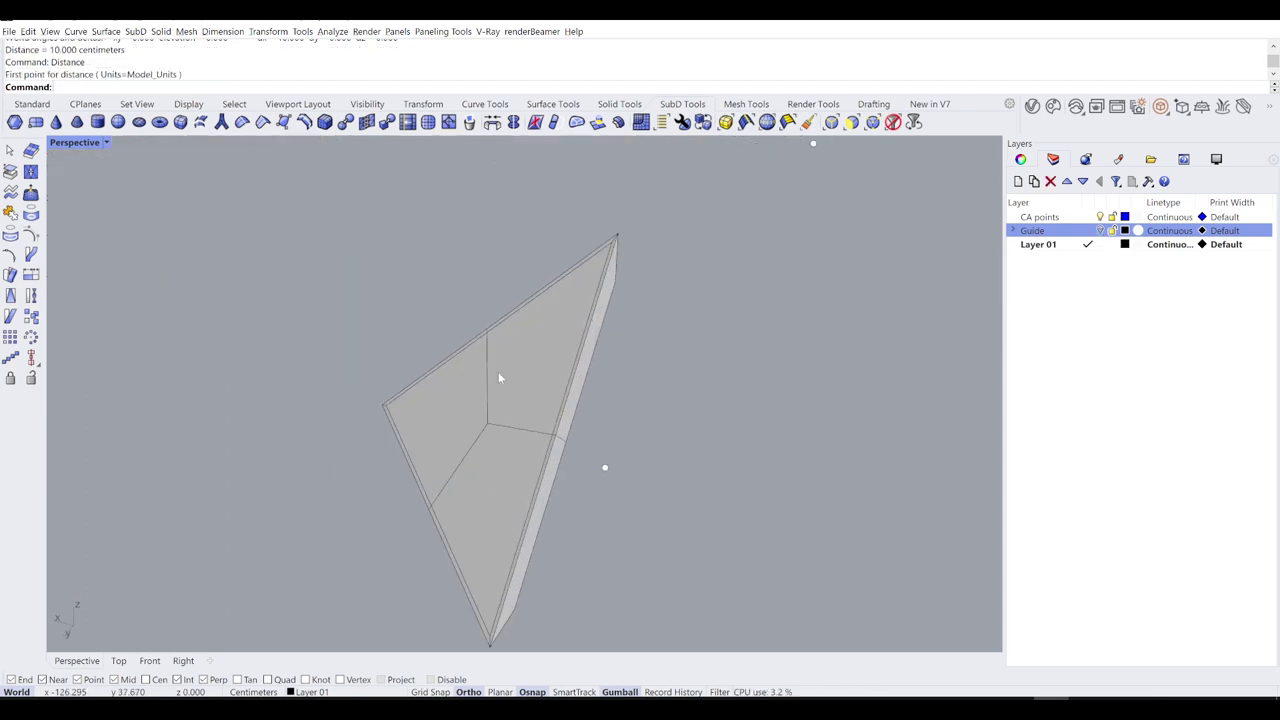
pyautogui.moveTo(500, 378); pyautogui.dragTo(592, 299, button='right')
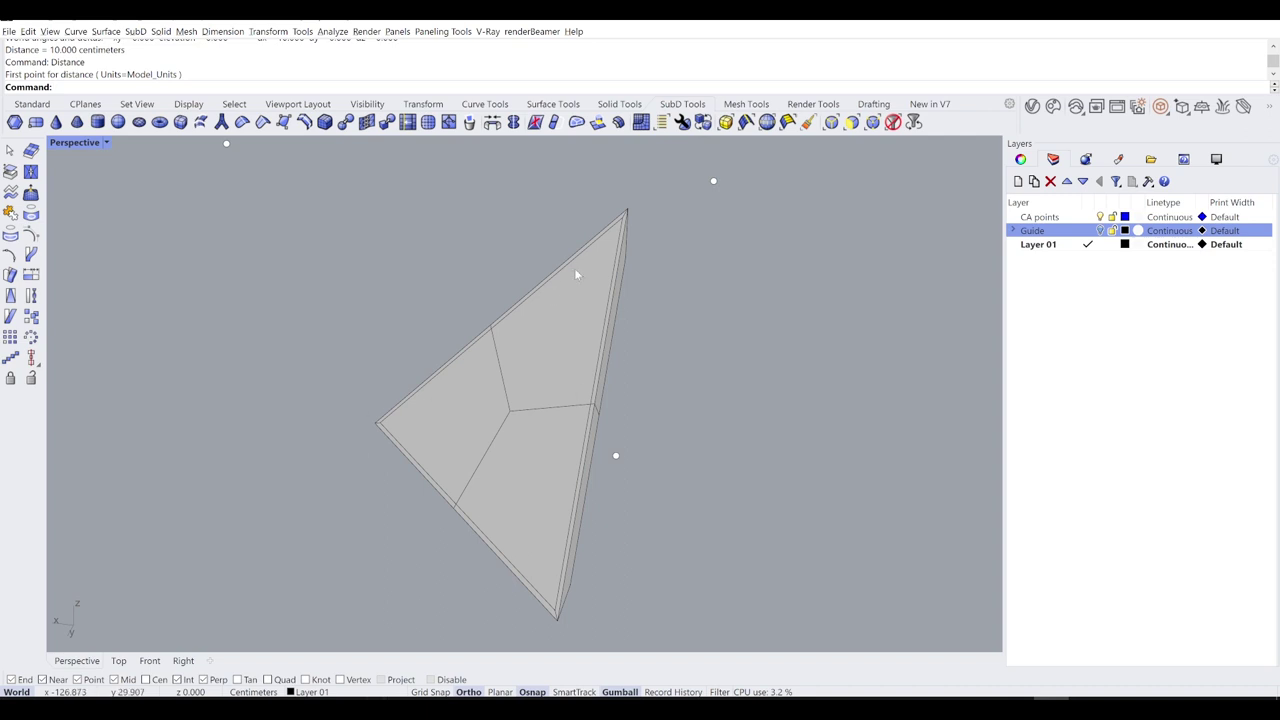
pyautogui.scroll(3, 623, 211)
pyautogui.scroll(-3, 620, 242)
pyautogui.moveTo(621, 289); pyautogui.dragTo(652, 273, button='right')
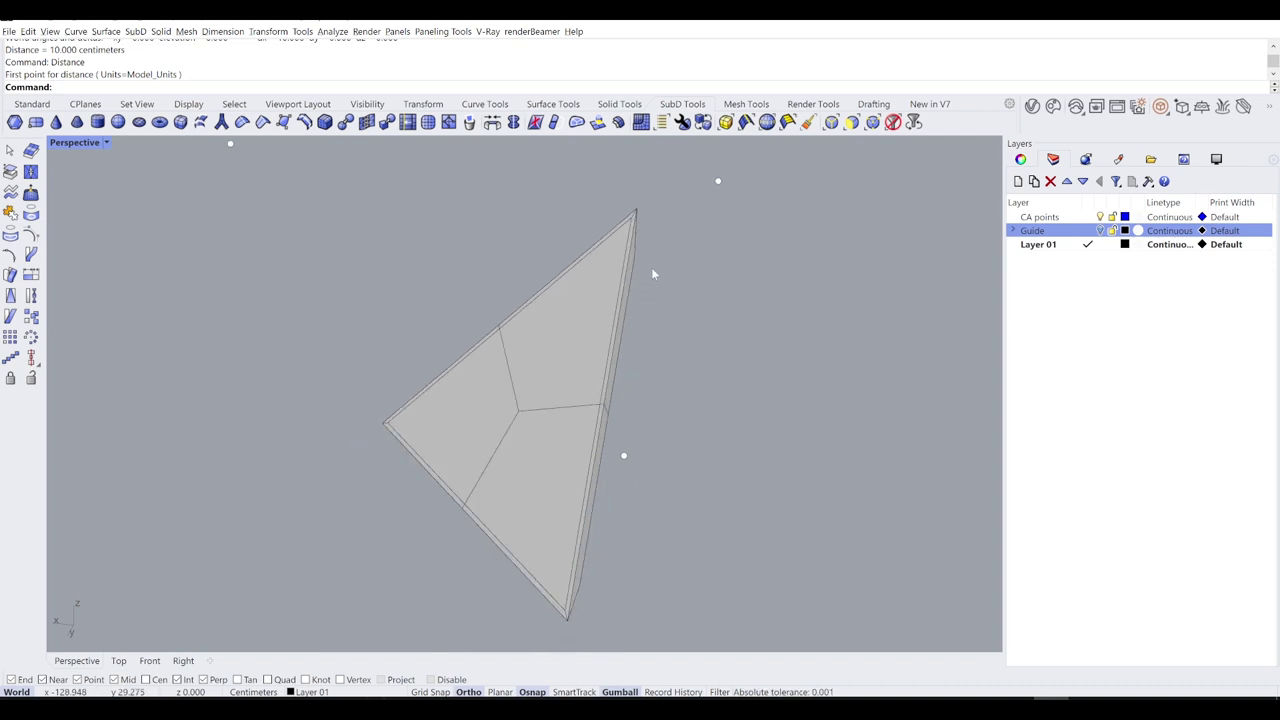
pyautogui.scroll(2, 634, 206)
pyautogui.moveTo(560, 566); pyautogui.dragTo(579, 447, button='right')
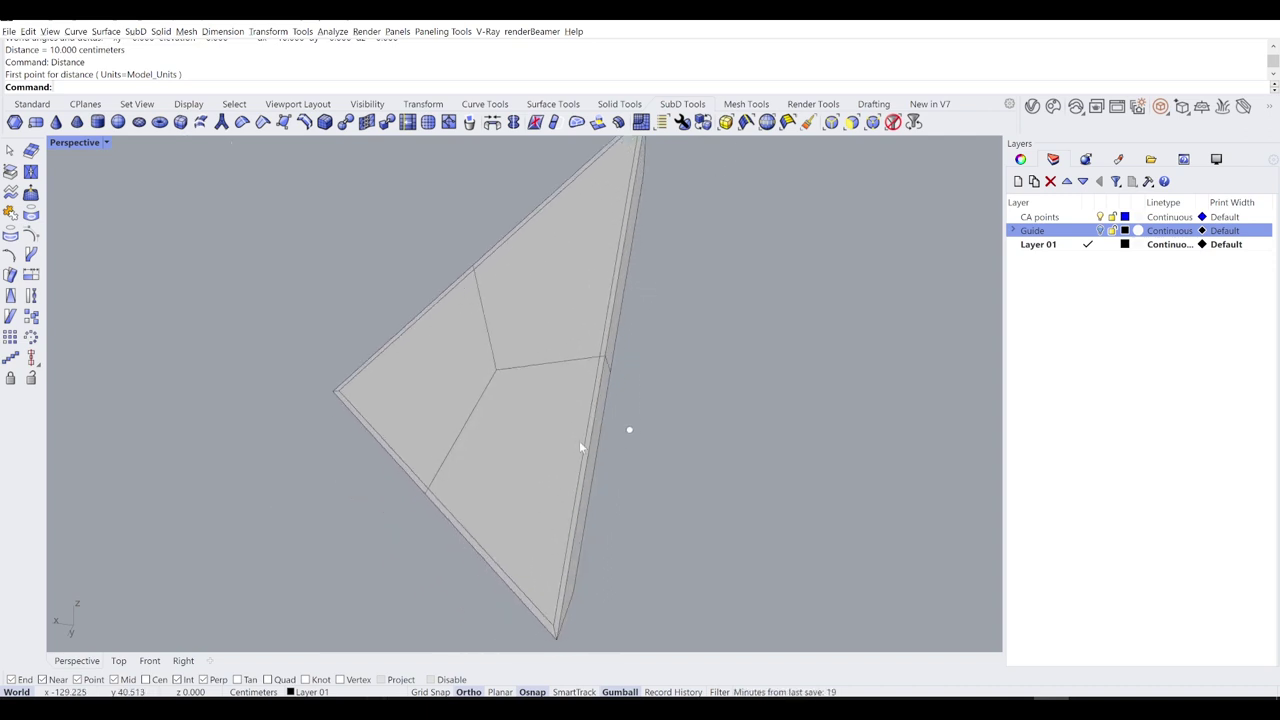
pyautogui.moveTo(532, 652); pyautogui.dragTo(233, 372, button='right')
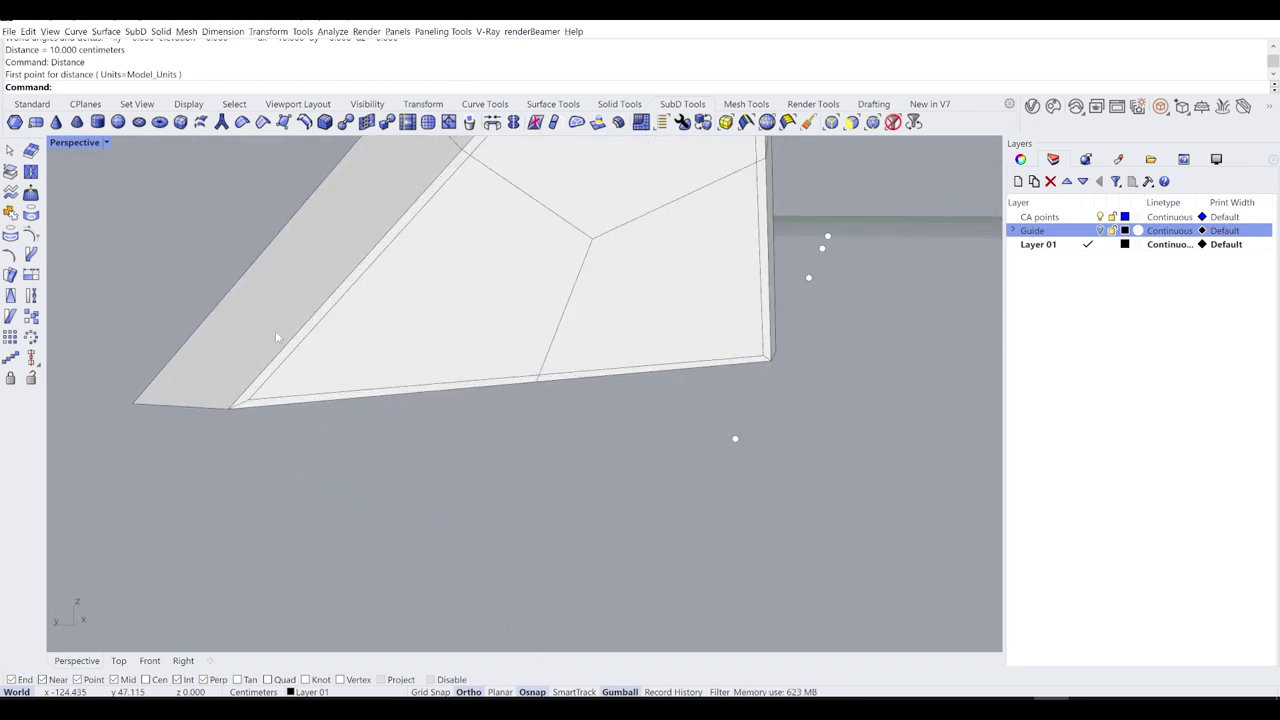
pyautogui.moveTo(230, 348); pyautogui.dragTo(325, 395, button='right')
pyautogui.scroll(3, 428, 346)
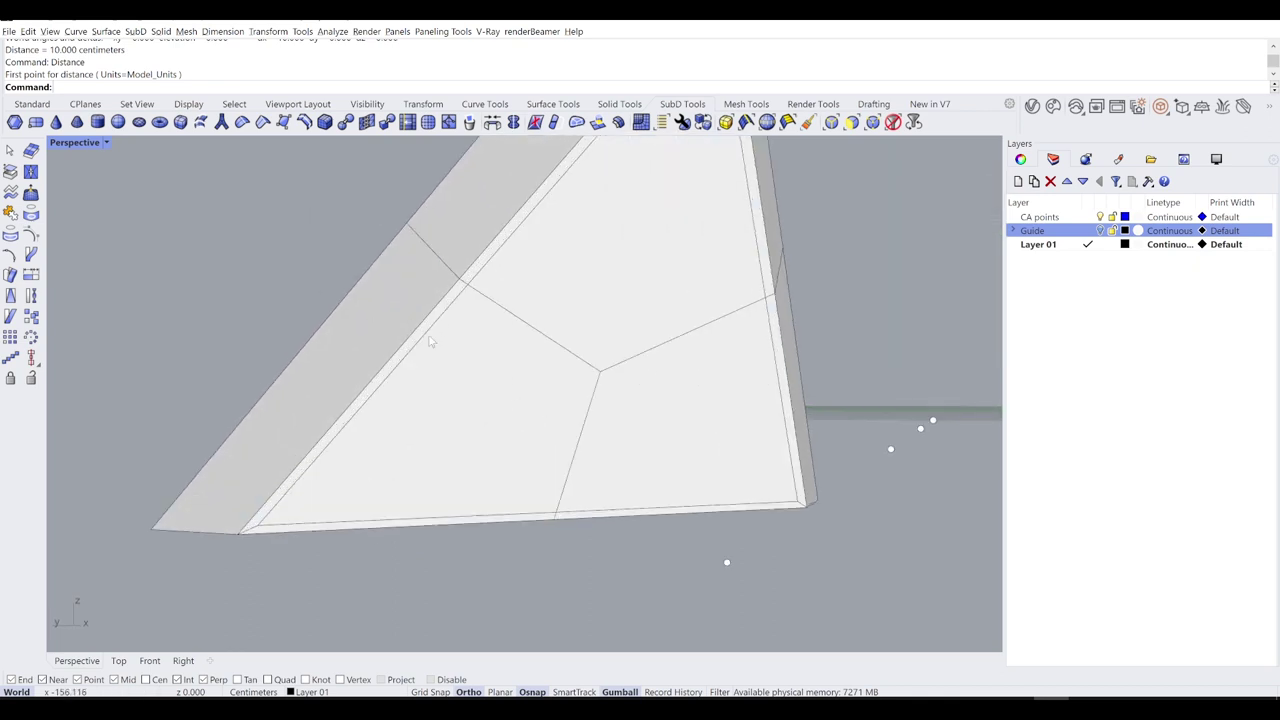
# Step: Try insetting the two bridge faces along one side of the SubD by 0.1 cm in Group mode
pyautogui.keyDown('ctrl'); pyautogui.keyDown('shift'); pyautogui.click(297, 410); pyautogui.keyUp('shift'); pyautogui.keyUp('ctrl')
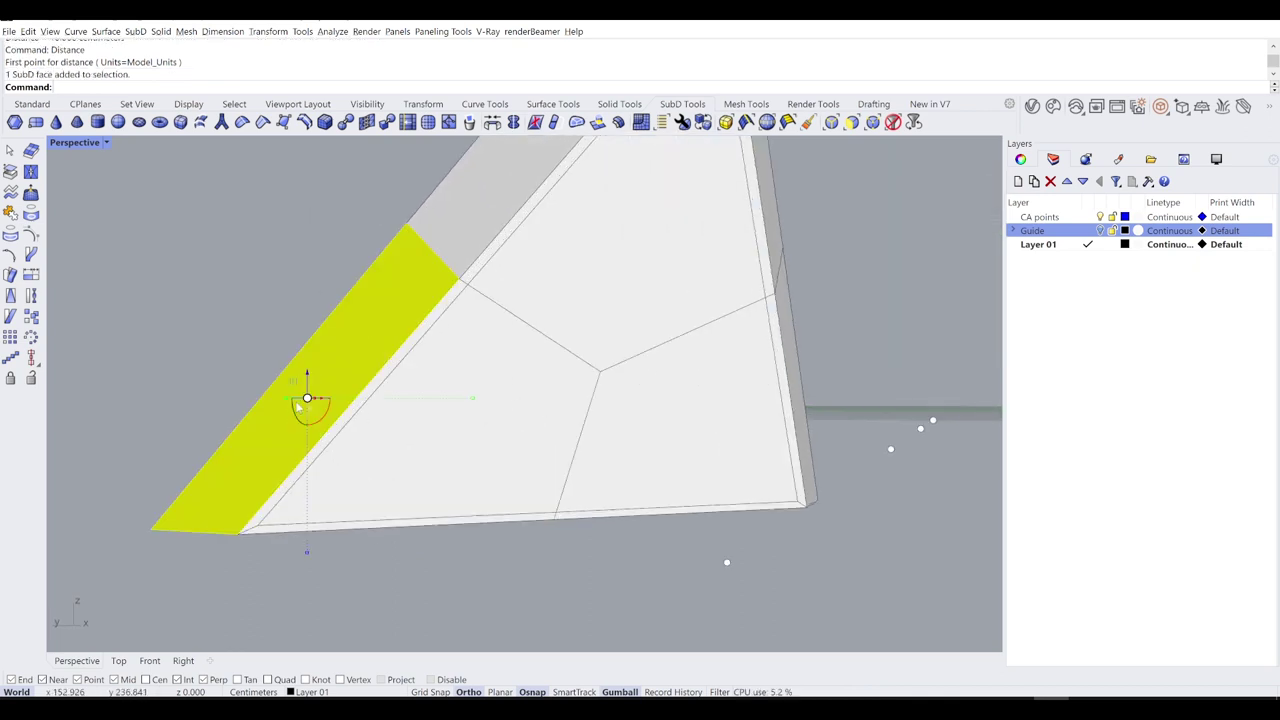
pyautogui.keyDown('ctrl'); pyautogui.keyDown('shift'); pyautogui.click(469, 209); pyautogui.keyUp('shift'); pyautogui.keyUp('ctrl')
pyautogui.moveTo(538, 228); pyautogui.dragTo(610, 368, button='right')
pyautogui.keyDown('ctrl'); pyautogui.keyDown('shift'); pyautogui.click(624, 454); pyautogui.keyUp('shift'); pyautogui.keyUp('ctrl')
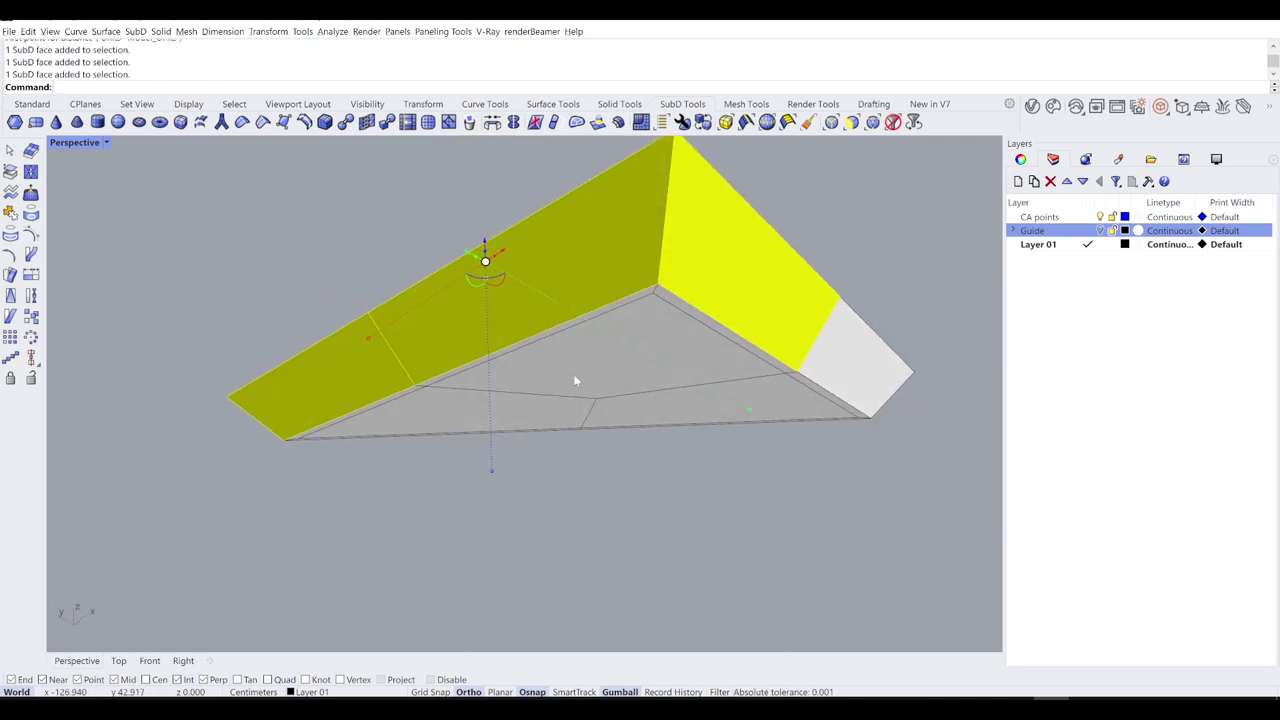
pyautogui.press('Escape')
pyautogui.moveTo(506, 360); pyautogui.dragTo(337, 400, button='right')
pyautogui.keyDown('ctrl'); pyautogui.keyDown('shift'); pyautogui.click(506, 314); pyautogui.keyUp('shift'); pyautogui.keyUp('ctrl')
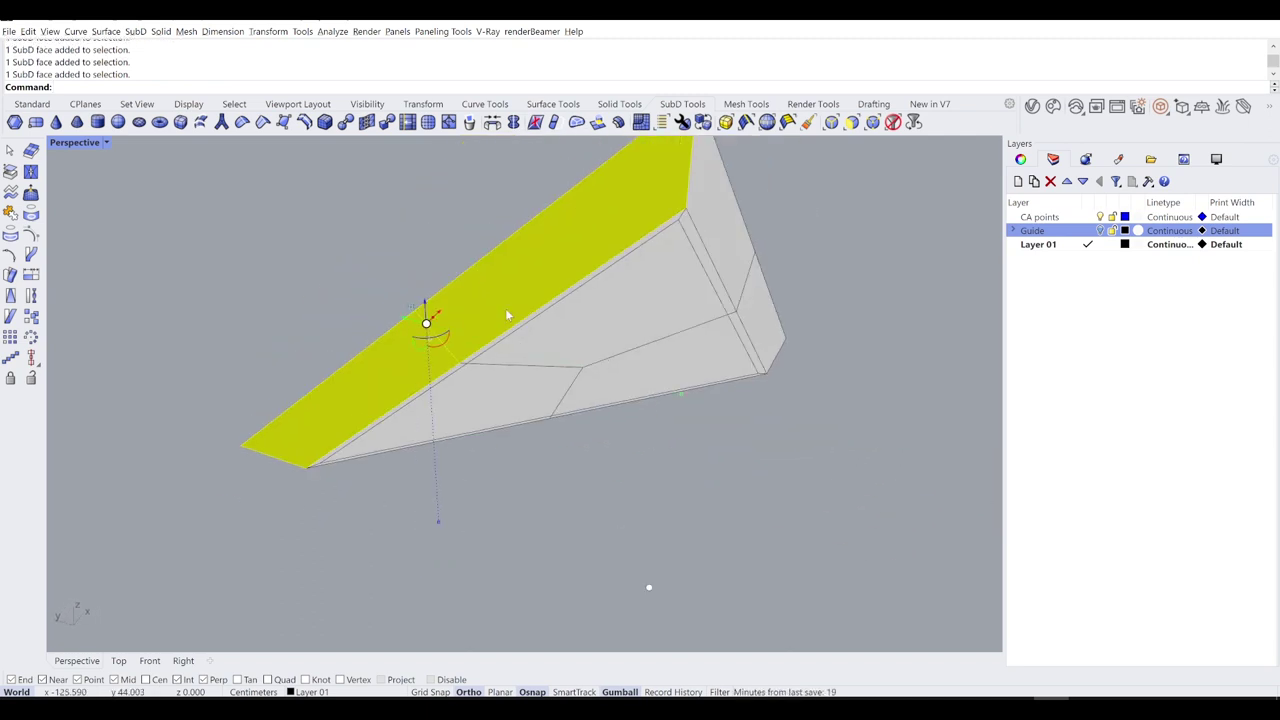
pyautogui.press('Return')
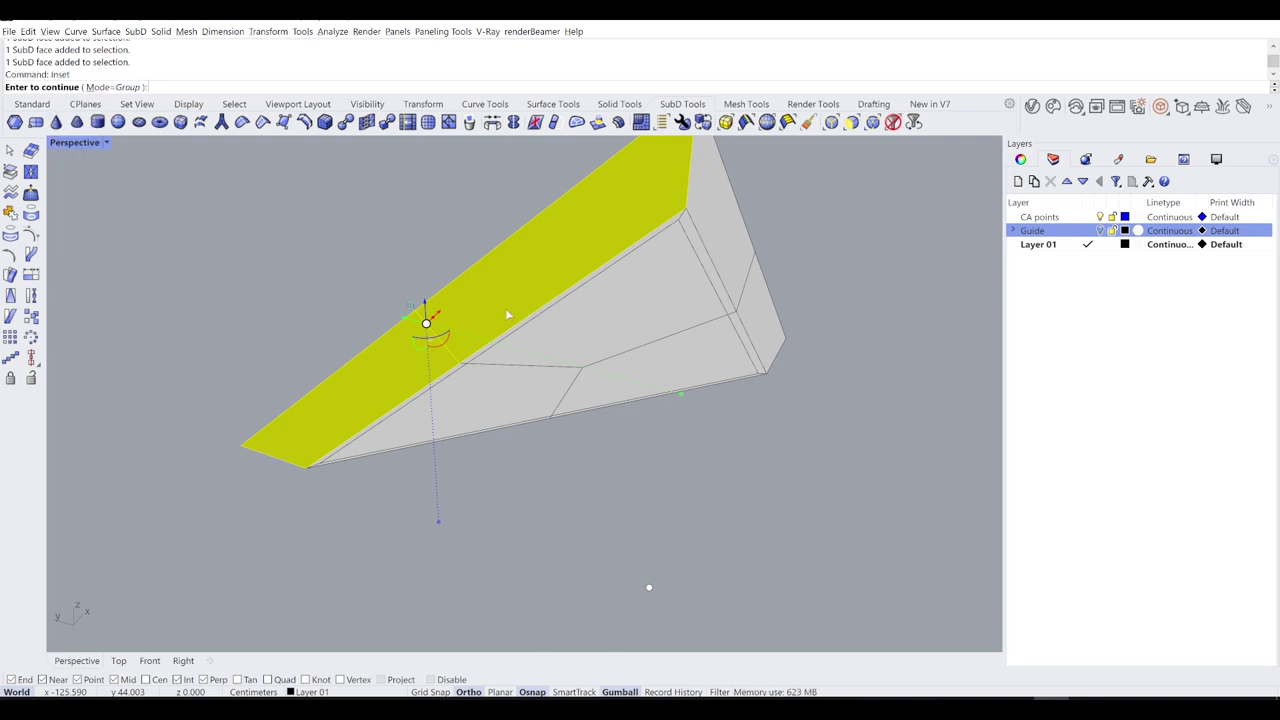
pyautogui.press('Return')
pyautogui.press('Return')
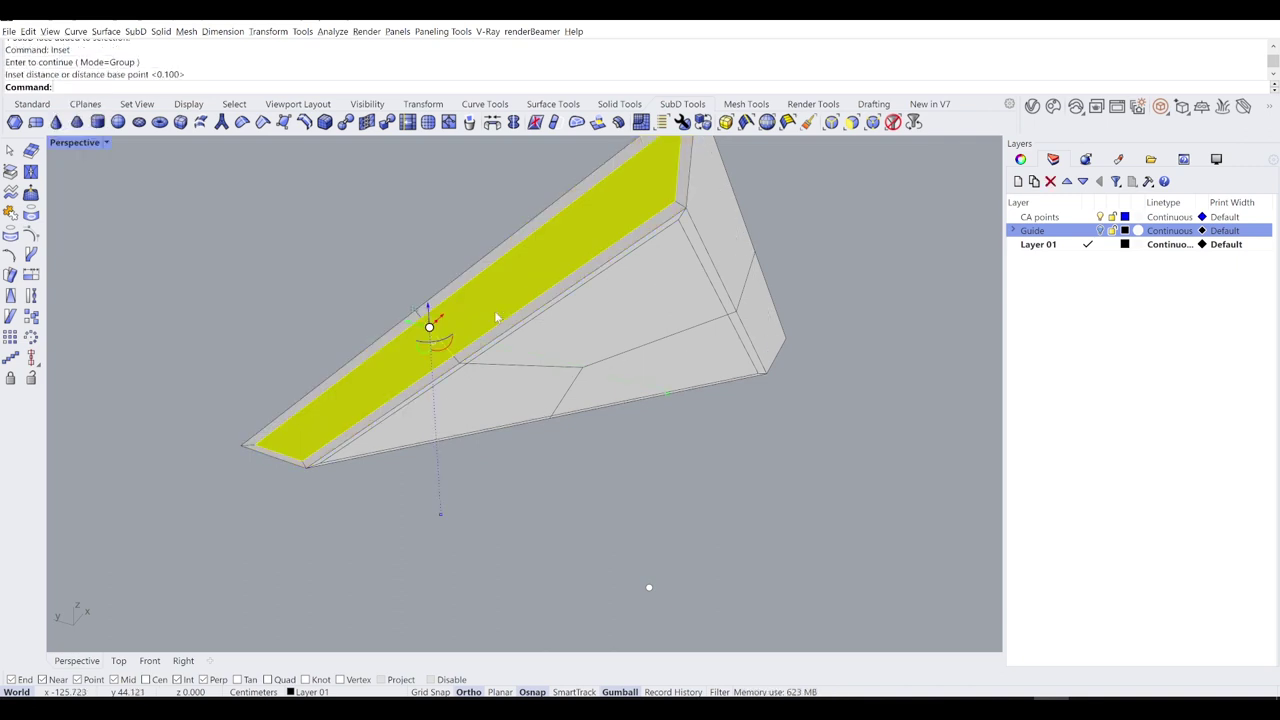
# Step: Switch the SubD between smooth and flat display to examine how the side inset affects its rounded edges
pyautogui.press('Tab')
pyautogui.moveTo(400, 274); pyautogui.dragTo(741, 349, button='right')
pyautogui.scroll(4, 727, 334)
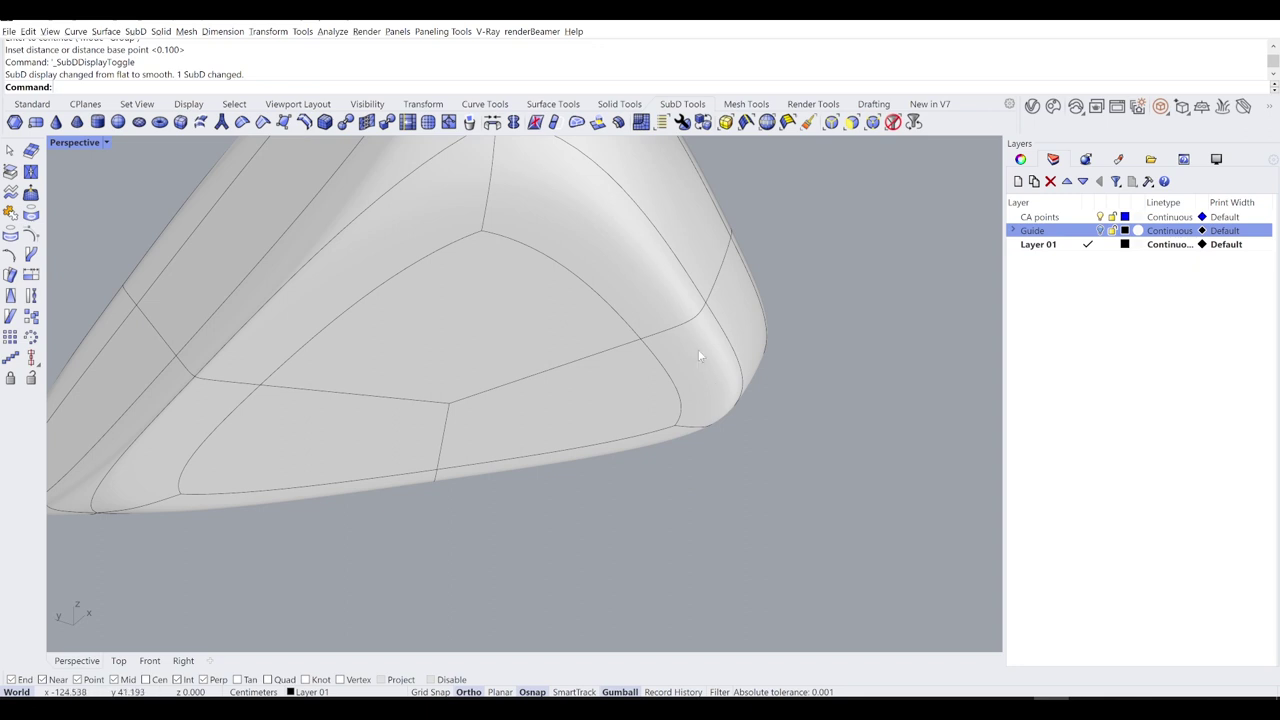
pyautogui.moveTo(711, 383); pyautogui.dragTo(708, 316, button='right')
pyautogui.press('Tab')
pyautogui.press('Tab')
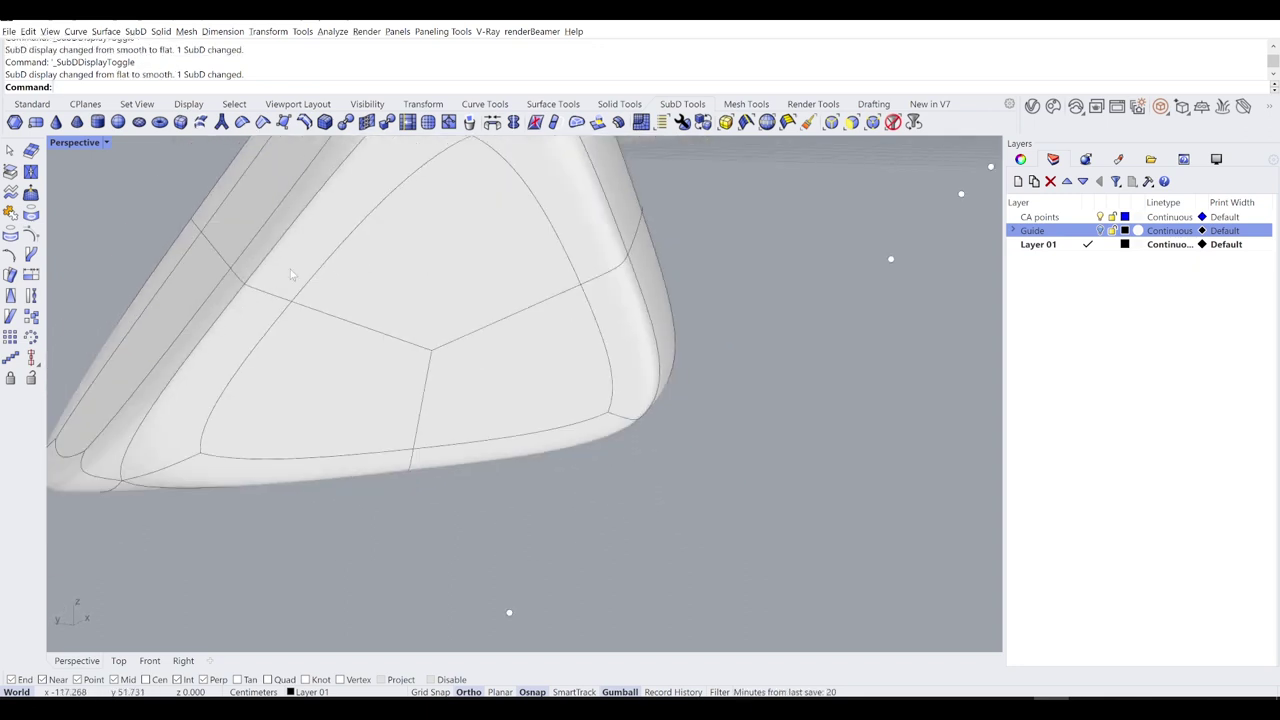
pyautogui.moveTo(275, 292); pyautogui.dragTo(331, 402, button='right')
pyautogui.press('Tab')
pyautogui.press('Tab')
pyautogui.scroll(-4, 361, 374)
pyautogui.scroll(8, 320, 279)
pyautogui.scroll(-4, 426, 378)
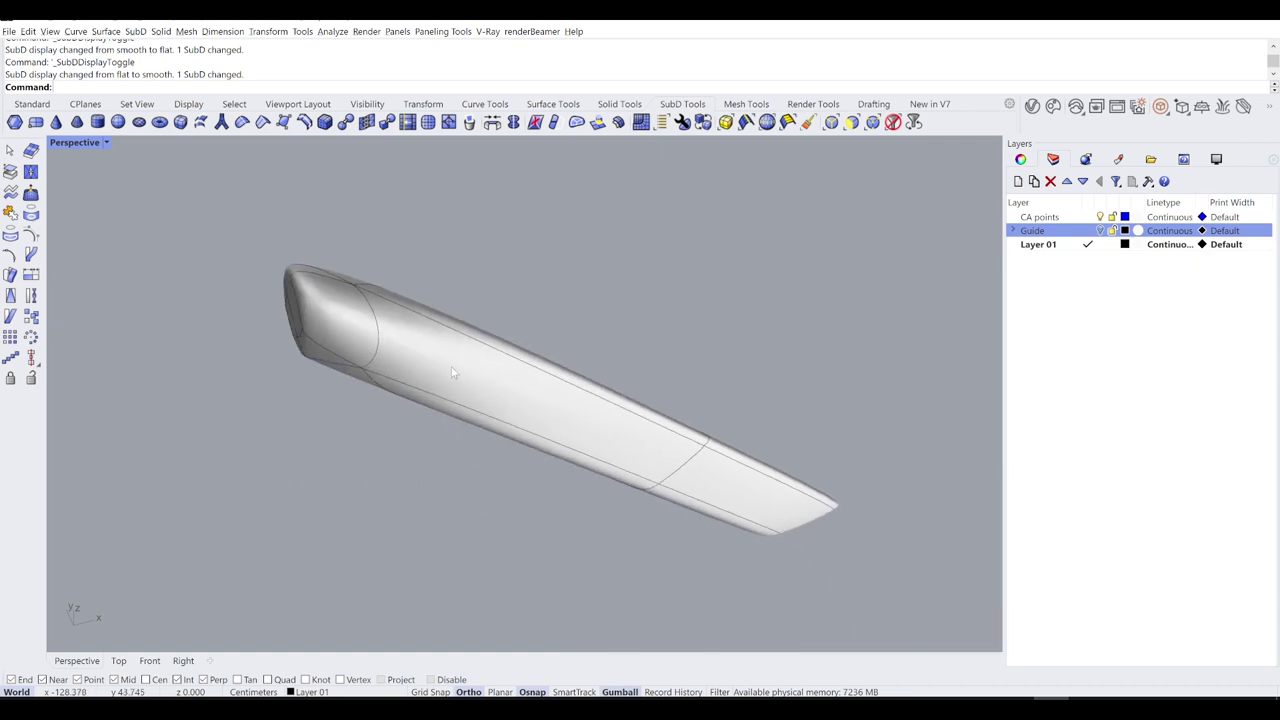
# Step: Undo the inset on the SubD's side faces
pyautogui.moveTo(426, 378); pyautogui.dragTo(771, 350, button='right')
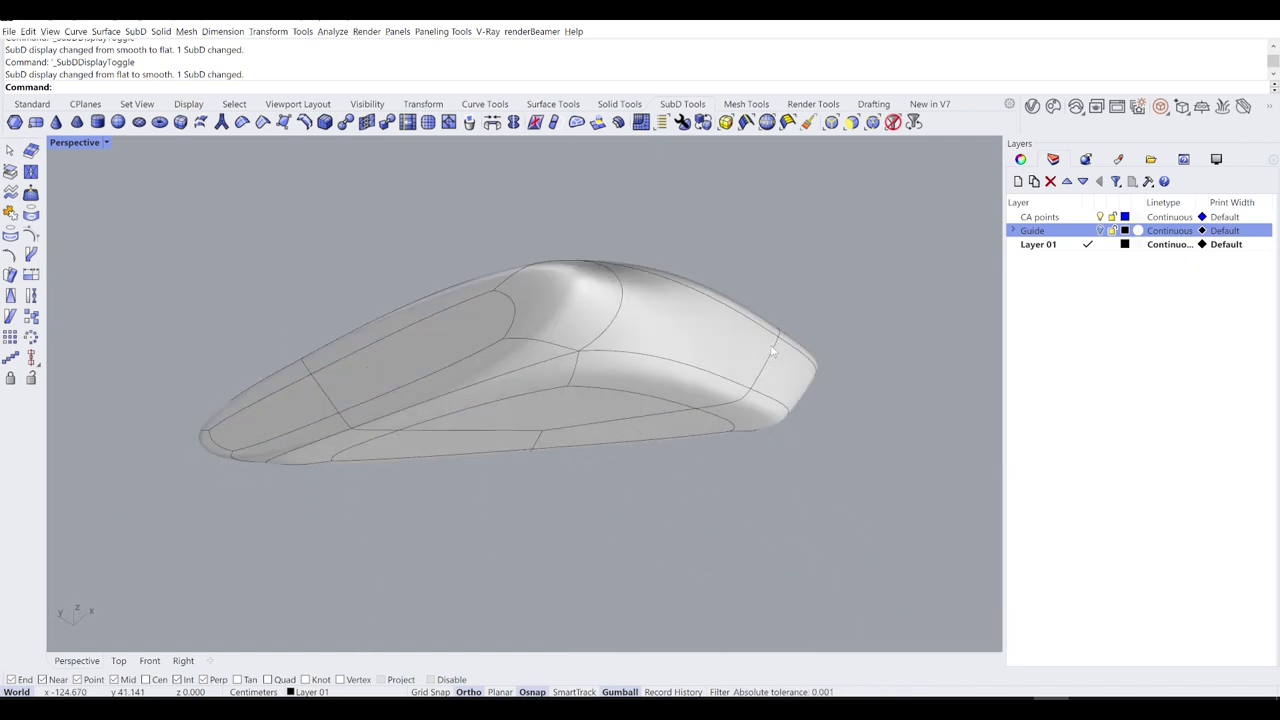
pyautogui.hotkey('ctrl', 'z')
pyautogui.moveTo(706, 377); pyautogui.dragTo(618, 428, button='right')
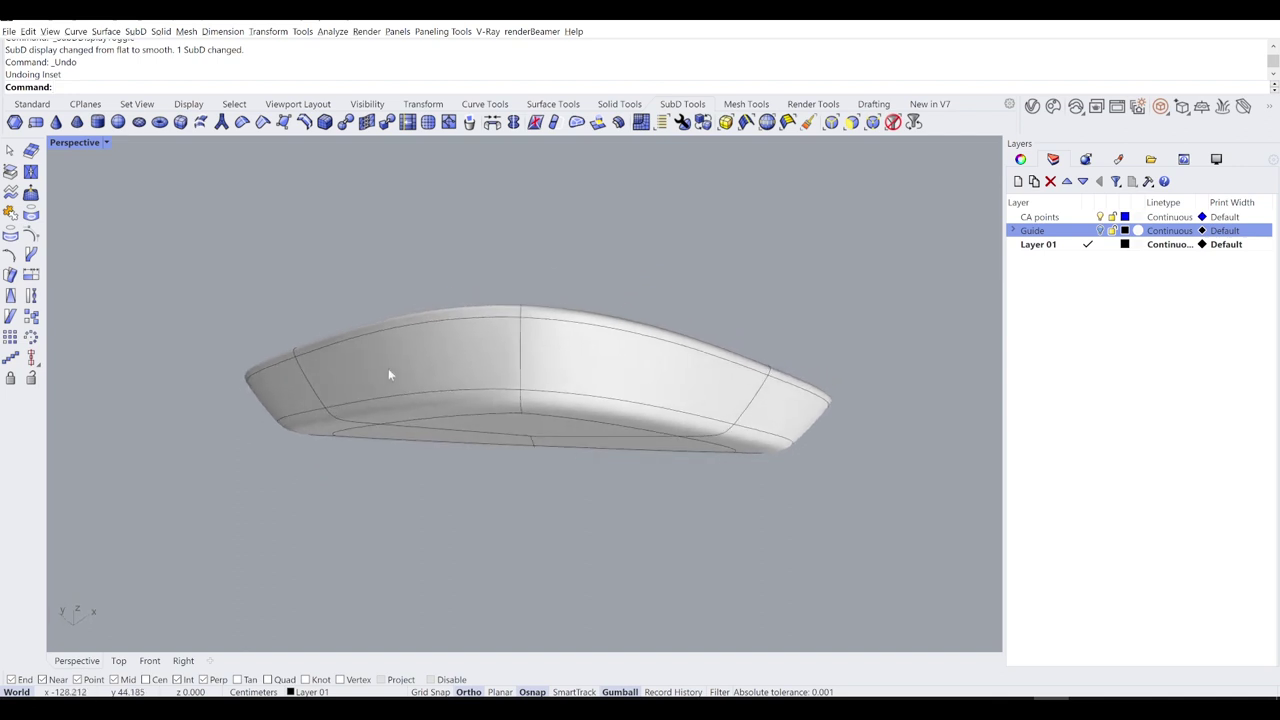
# Step: Try creasing the three short corner edges connecting the two triangular sides of the SubD
pyautogui.press('Tab')
pyautogui.moveTo(509, 347); pyautogui.dragTo(600, 330, button='right')
pyautogui.press('Tab')
pyautogui.press('Tab')
pyautogui.click(646, 314)
pyautogui.scroll(6, 356, 312)
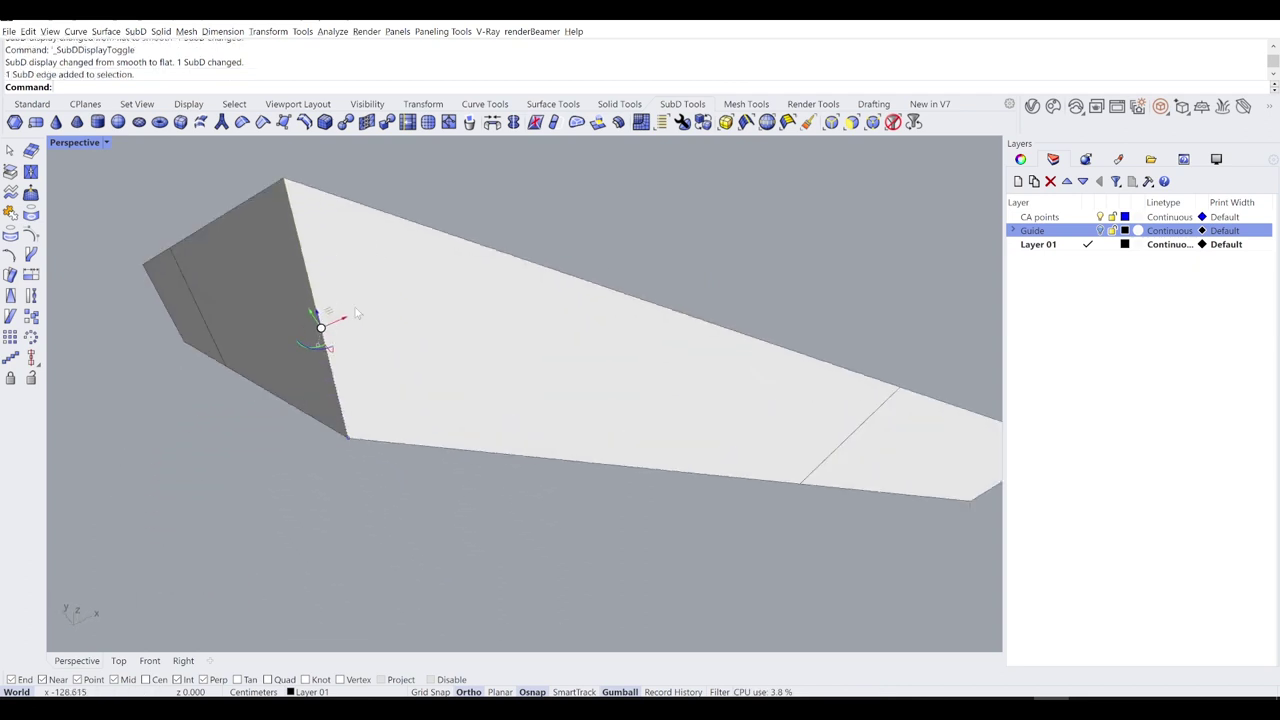
pyautogui.scroll(-6, 316, 350)
pyautogui.scroll(1, 322, 352)
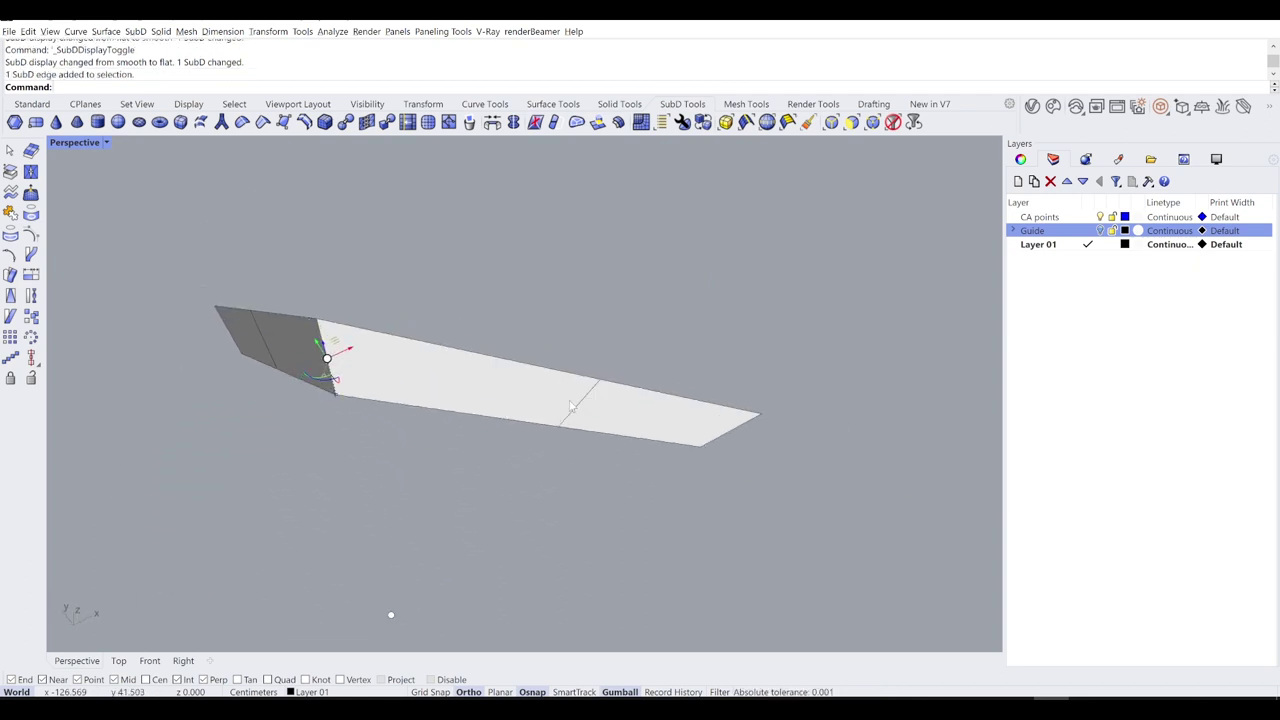
pyautogui.moveTo(571, 406); pyautogui.dragTo(520, 449, button='right')
pyautogui.keyDown('ctrl'); pyautogui.keyDown('shift'); pyautogui.click(732, 422); pyautogui.keyUp('shift'); pyautogui.keyUp('ctrl')
pyautogui.scroll(-6, 629, 376)
pyautogui.click(575, 544)
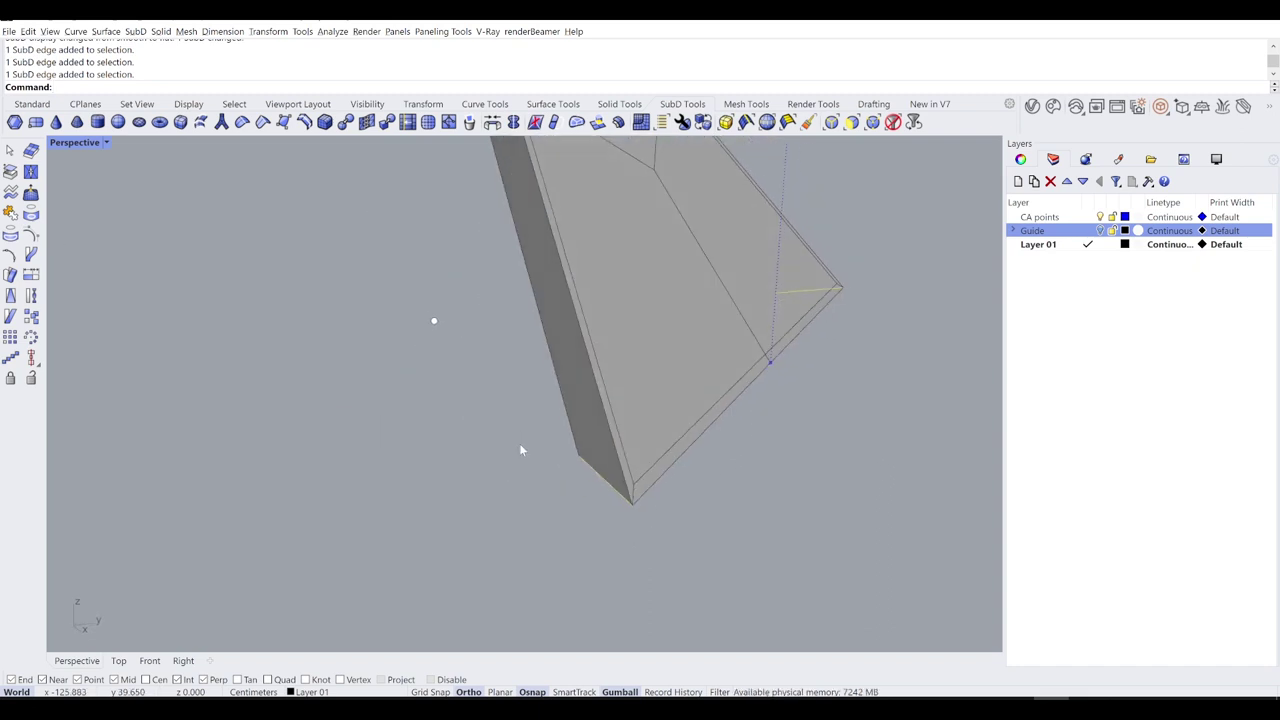
pyautogui.write('crease')
pyautogui.press('Return')
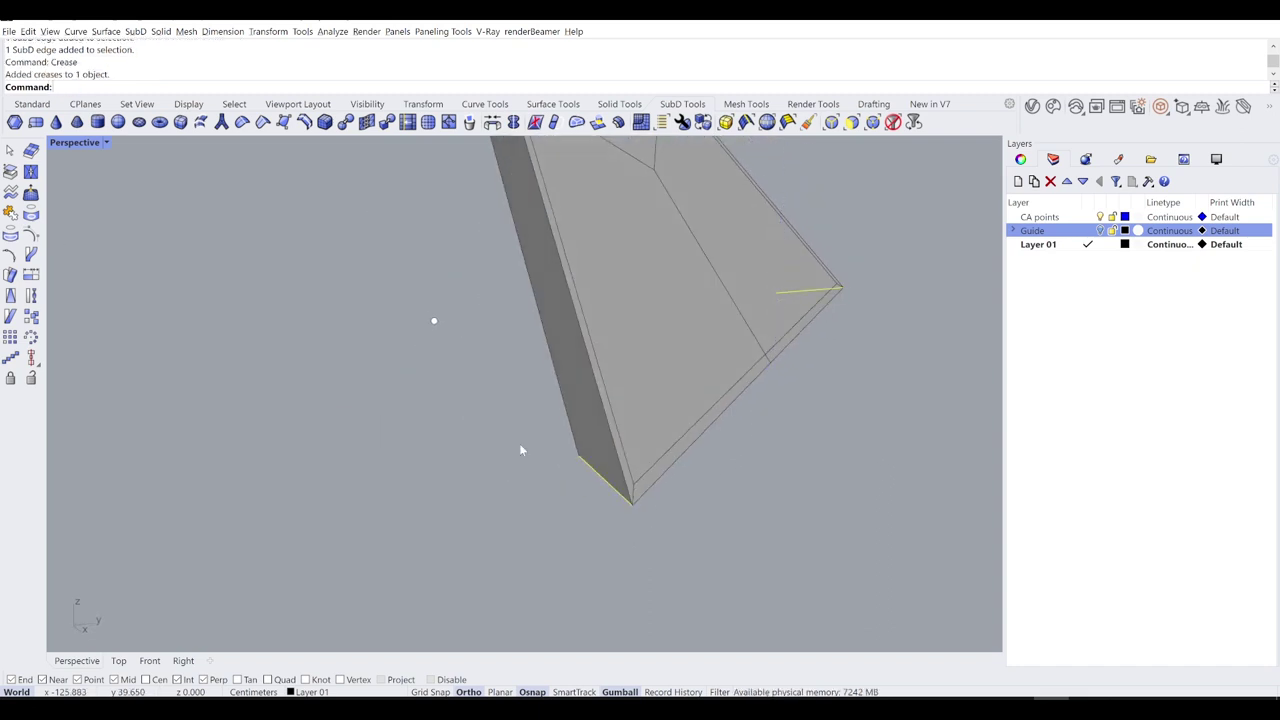
# Step: Examine the creased corners in smooth display and undo the crease
pyautogui.press('Tab')
pyautogui.moveTo(485, 402); pyautogui.dragTo(468, 222, button='right')
pyautogui.scroll(5, 465, 373)
pyautogui.scroll(-3, 469, 374)
pyautogui.scroll(-5, 521, 390)
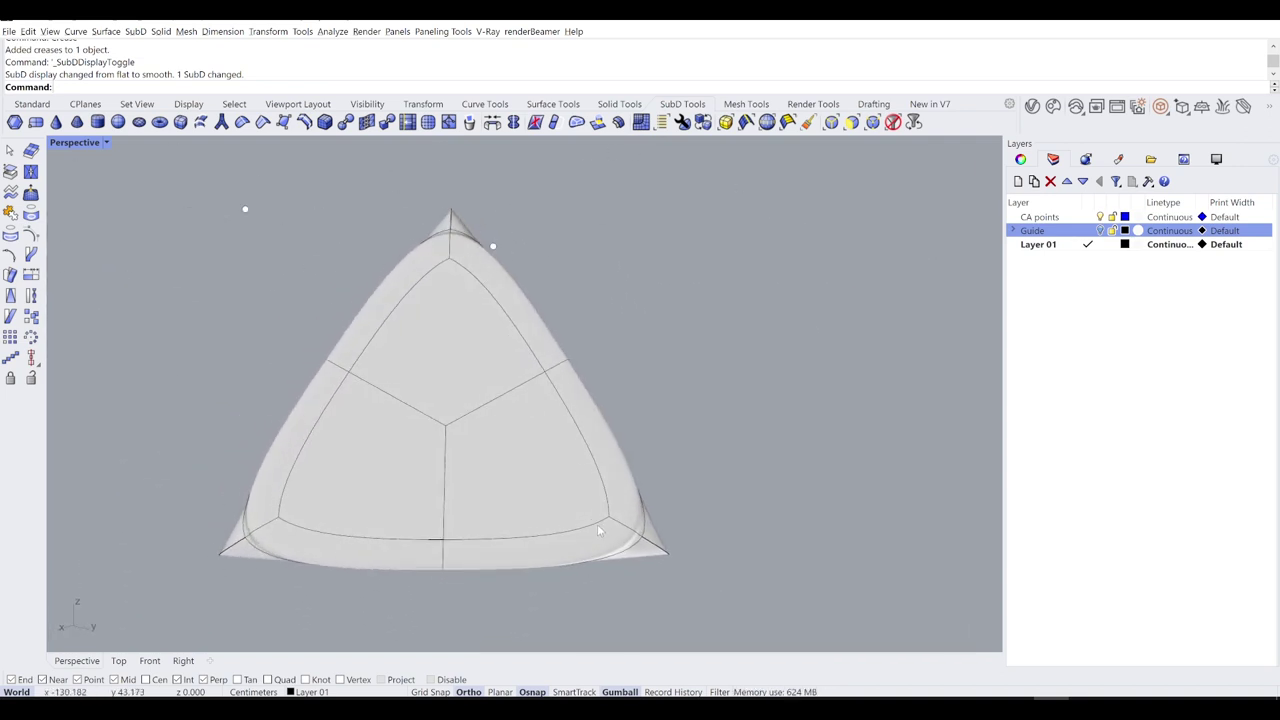
pyautogui.hotkey('ctrl', 'z')
# Step: Bevel the three short corner edges of the SubD by 0.1 cm with one segment, absolute offset and straightness 1
pyautogui.moveTo(491, 522); pyautogui.dragTo(543, 255, button='right')
pyautogui.press('Tab')
pyautogui.click(543, 255)
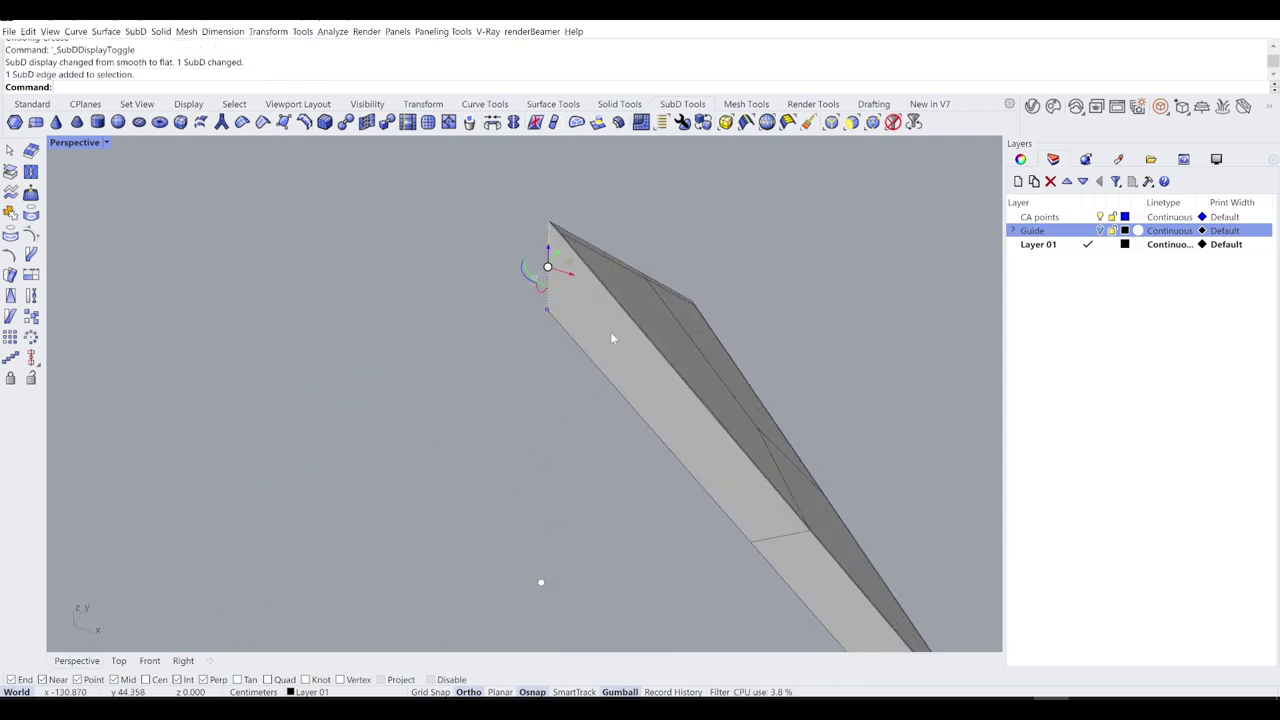
pyautogui.scroll(-8, 610, 331)
pyautogui.scroll(9, 690, 428)
pyautogui.keyDown('ctrl'); pyautogui.keyDown('shift'); pyautogui.click(672, 438); pyautogui.keyUp('shift'); pyautogui.keyUp('ctrl')
pyautogui.moveTo(672, 438); pyautogui.dragTo(363, 342, button='right')
pyautogui.click(270, 483)
pyautogui.write('bevel')
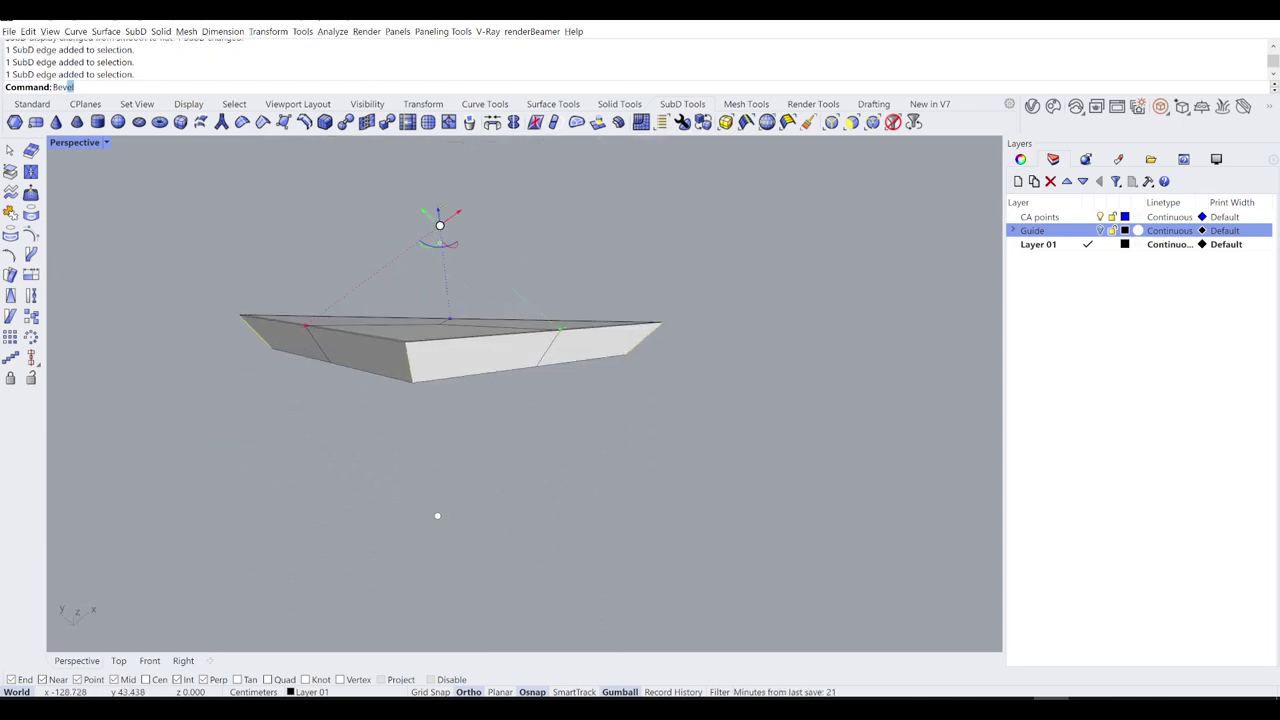
pyautogui.press('Return')
pyautogui.scroll(3, 374, 340)
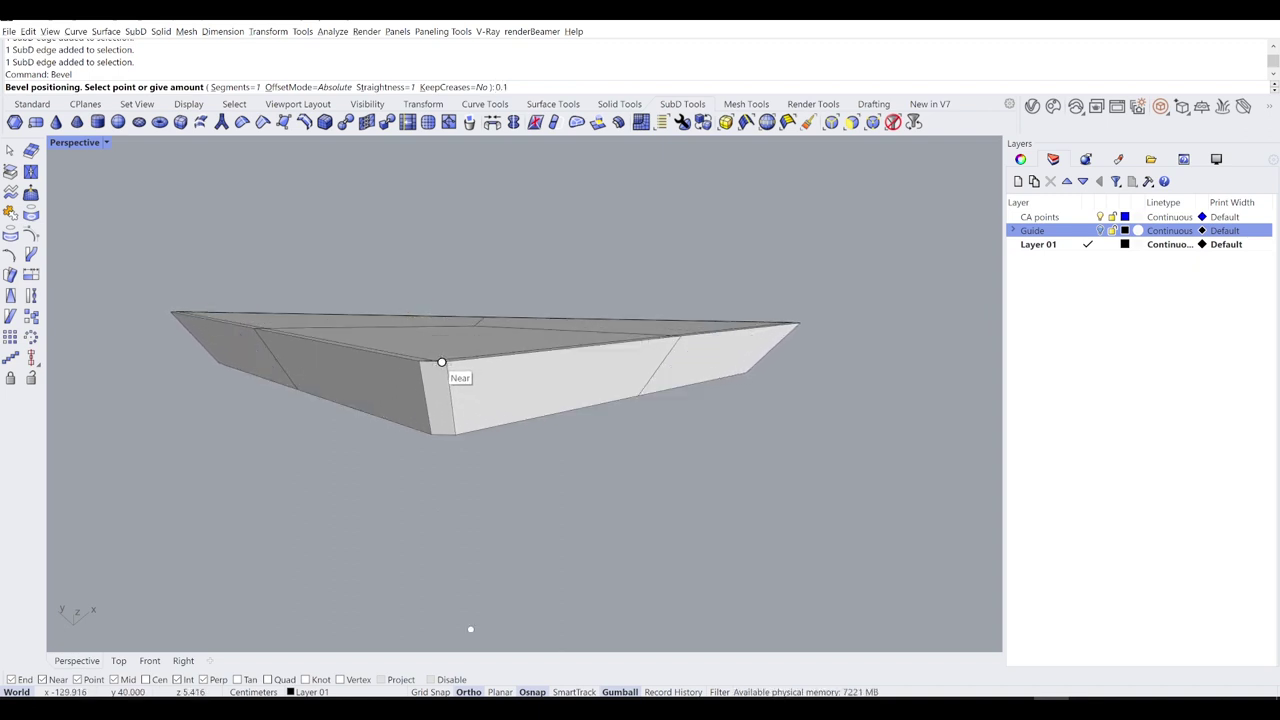
pyautogui.click(441, 362)
# Step: Examine the bevelled corners up close and in smooth display, and compare the SubD against the Guide layer
pyautogui.moveTo(554, 314); pyautogui.dragTo(352, 268, button='right')
pyautogui.scroll(3, 352, 268)
pyautogui.scroll(6, 335, 257)
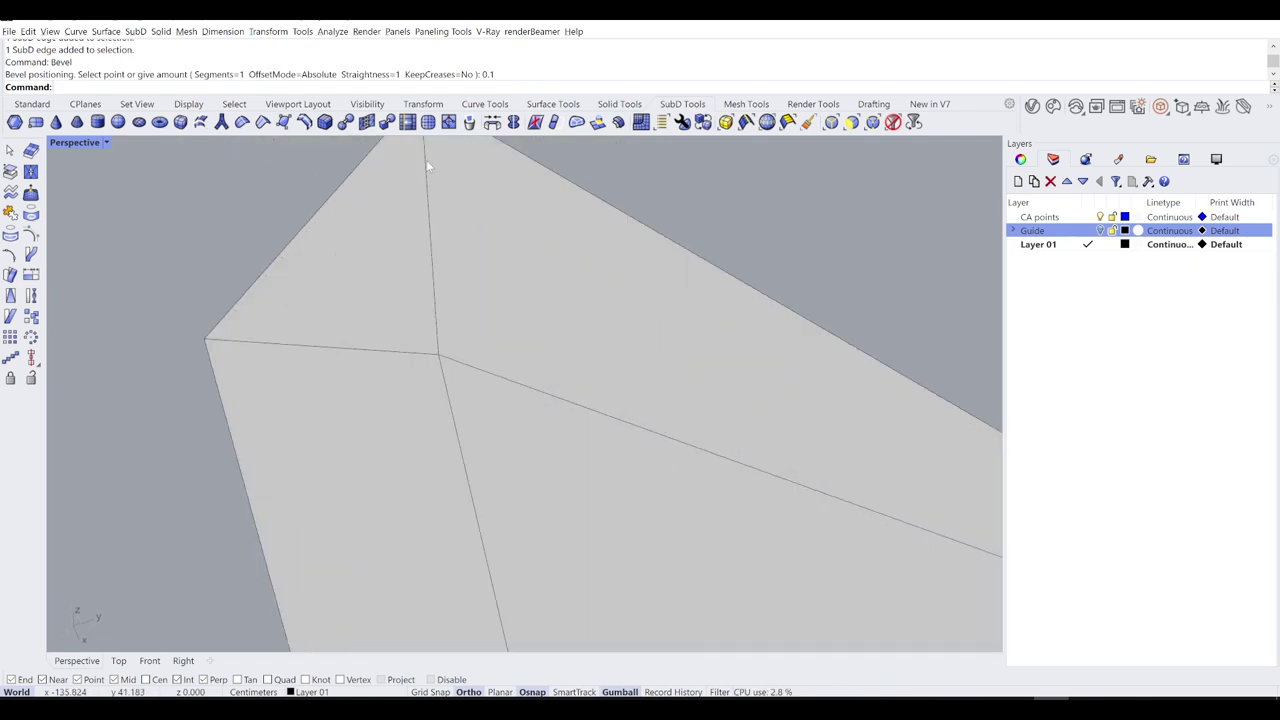
pyautogui.moveTo(435, 340); pyautogui.dragTo(531, 425, button='right')
pyautogui.press('Tab')
pyautogui.click(586, 366)
pyautogui.press('Return')
pyautogui.press('Escape')
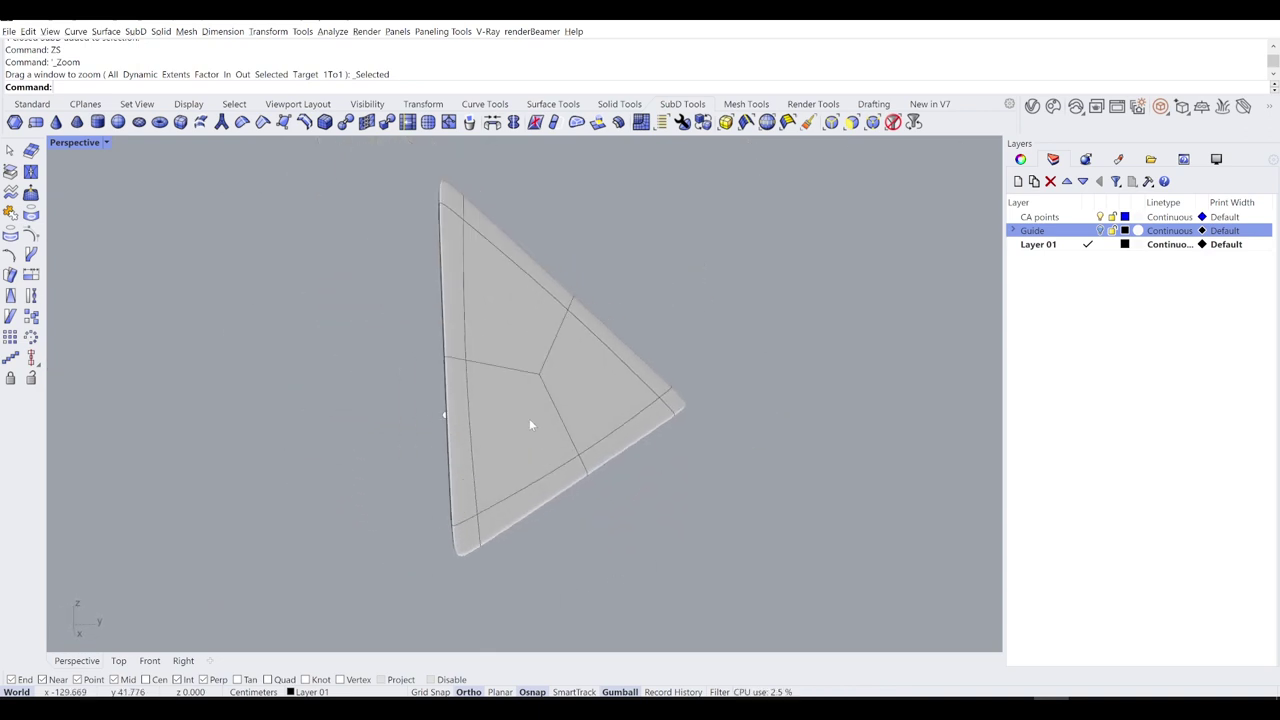
pyautogui.click(1100, 231)
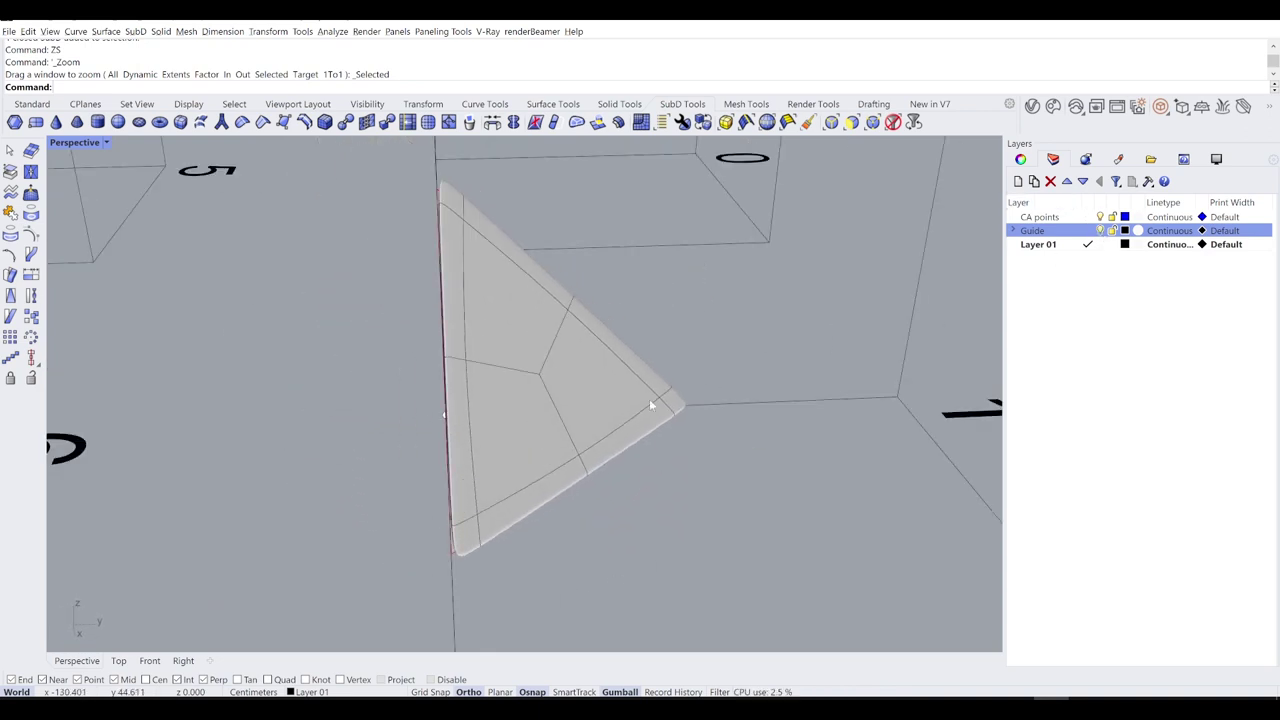
pyautogui.click(1100, 231)
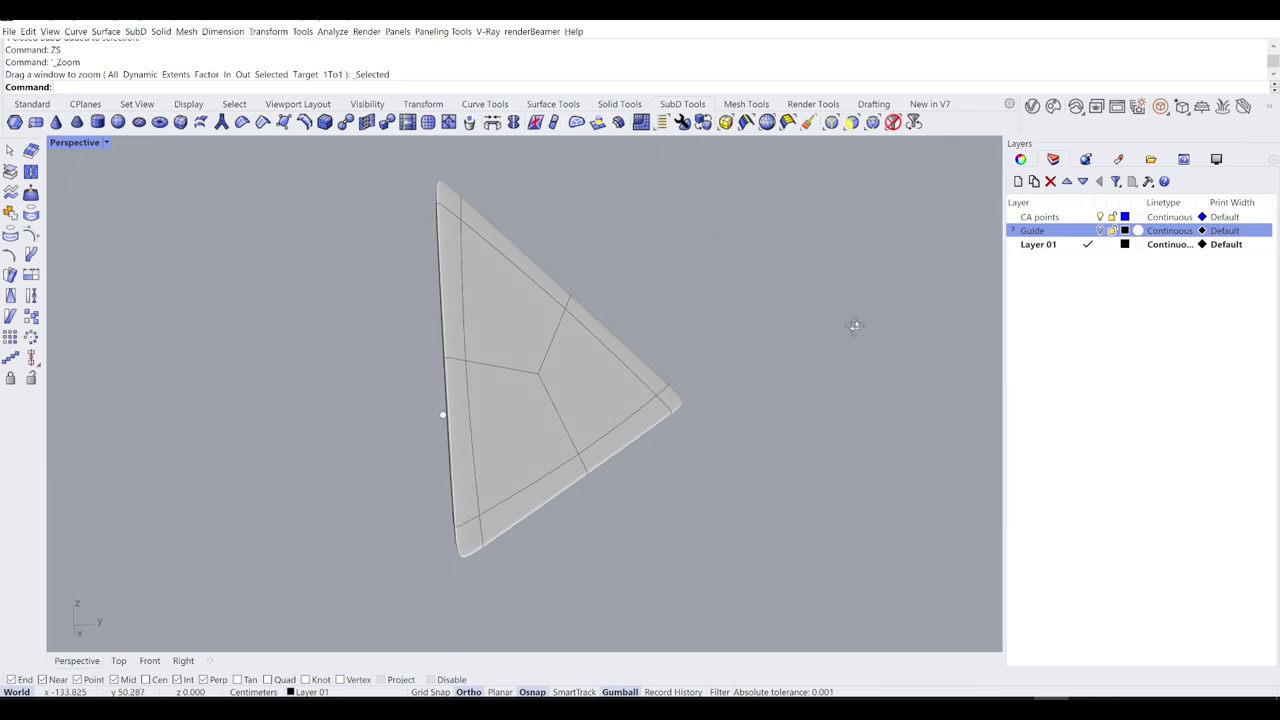
# Step: Inset the three central faces on both triangular sides of the flat-displayed SubD by 0.3 cm in Group mode
pyautogui.moveTo(854, 326); pyautogui.dragTo(604, 333, button='right')
pyautogui.press('Tab')
pyautogui.keyDown('ctrl'); pyautogui.keyDown('shift'); pyautogui.click(577, 440); pyautogui.keyUp('shift'); pyautogui.keyUp('ctrl')
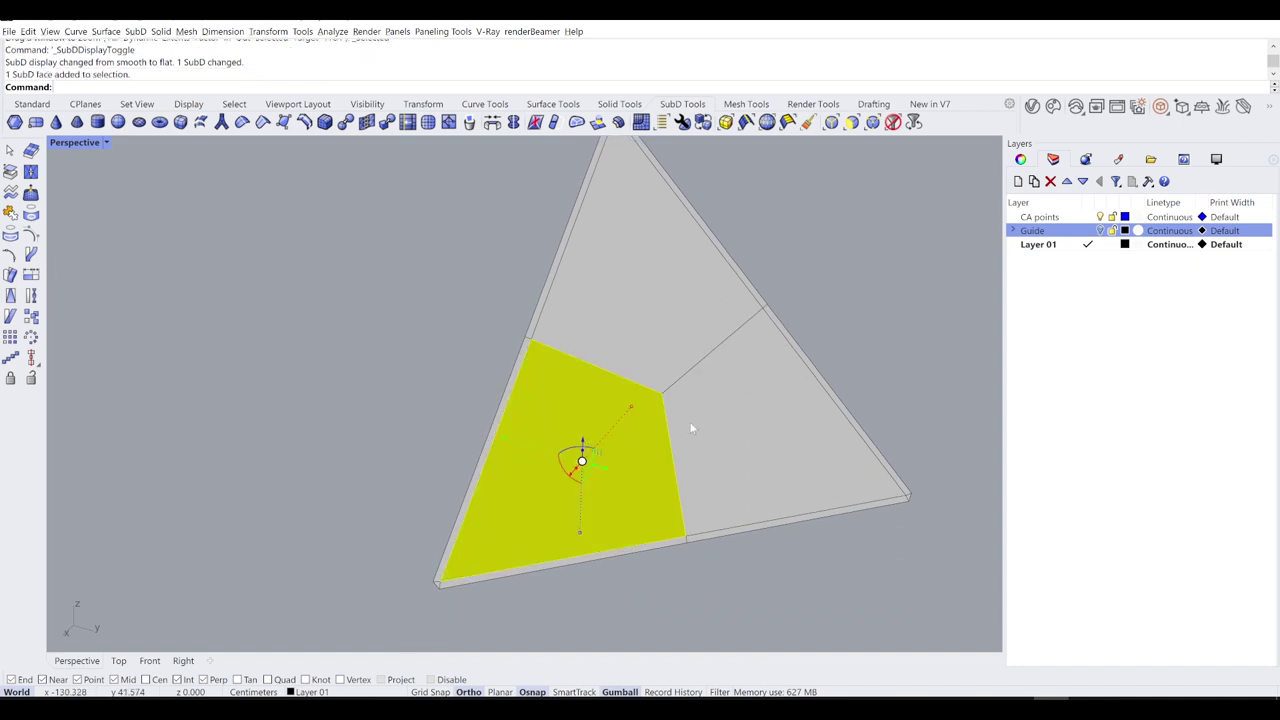
pyautogui.keyDown('ctrl'); pyautogui.click(654, 303); pyautogui.keyUp('ctrl')
pyautogui.keyDown('ctrl'); pyautogui.keyDown('shift'); pyautogui.click(643, 287); pyautogui.keyUp('shift'); pyautogui.keyUp('ctrl')
pyautogui.keyDown('ctrl'); pyautogui.keyDown('shift'); pyautogui.click(605, 421); pyautogui.keyUp('shift'); pyautogui.keyUp('ctrl')
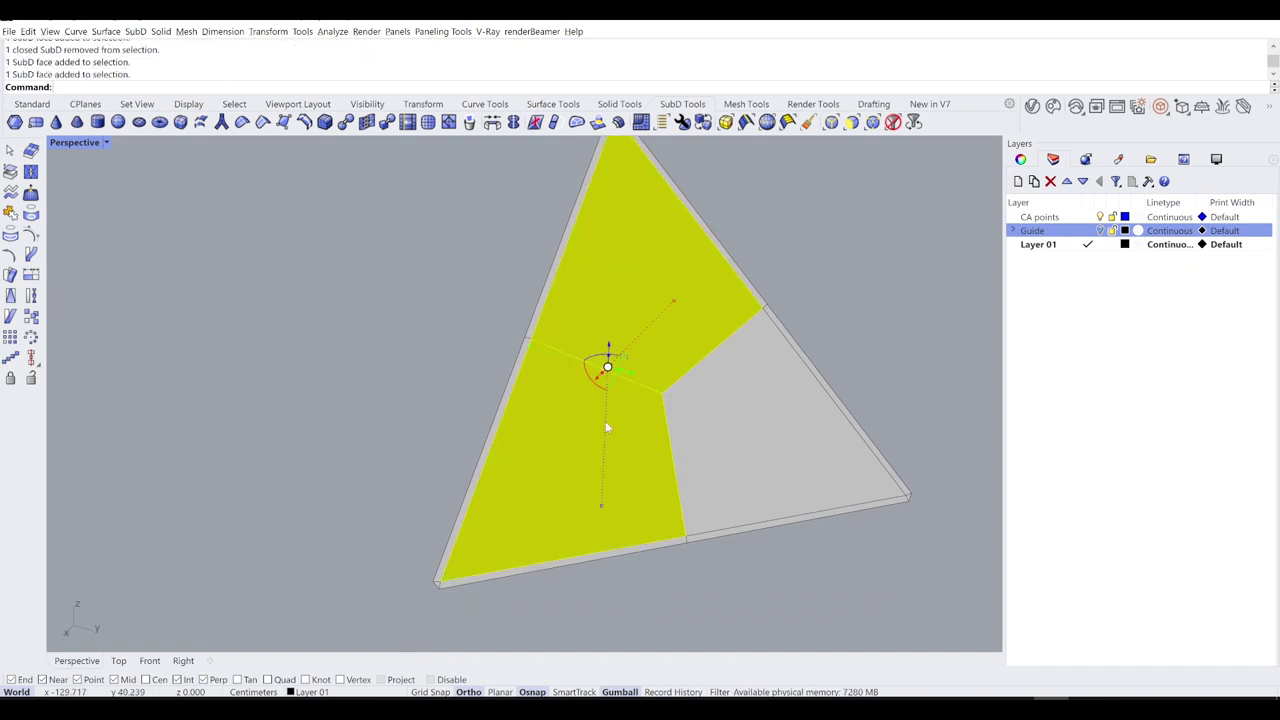
pyautogui.keyDown('ctrl'); pyautogui.keyDown('shift'); pyautogui.click(735, 440); pyautogui.keyUp('shift'); pyautogui.keyUp('ctrl')
pyautogui.moveTo(541, 479); pyautogui.dragTo(800, 430, button='right')
pyautogui.keyDown('ctrl'); pyautogui.keyDown('shift'); pyautogui.click(327, 349); pyautogui.keyUp('shift'); pyautogui.keyUp('ctrl')
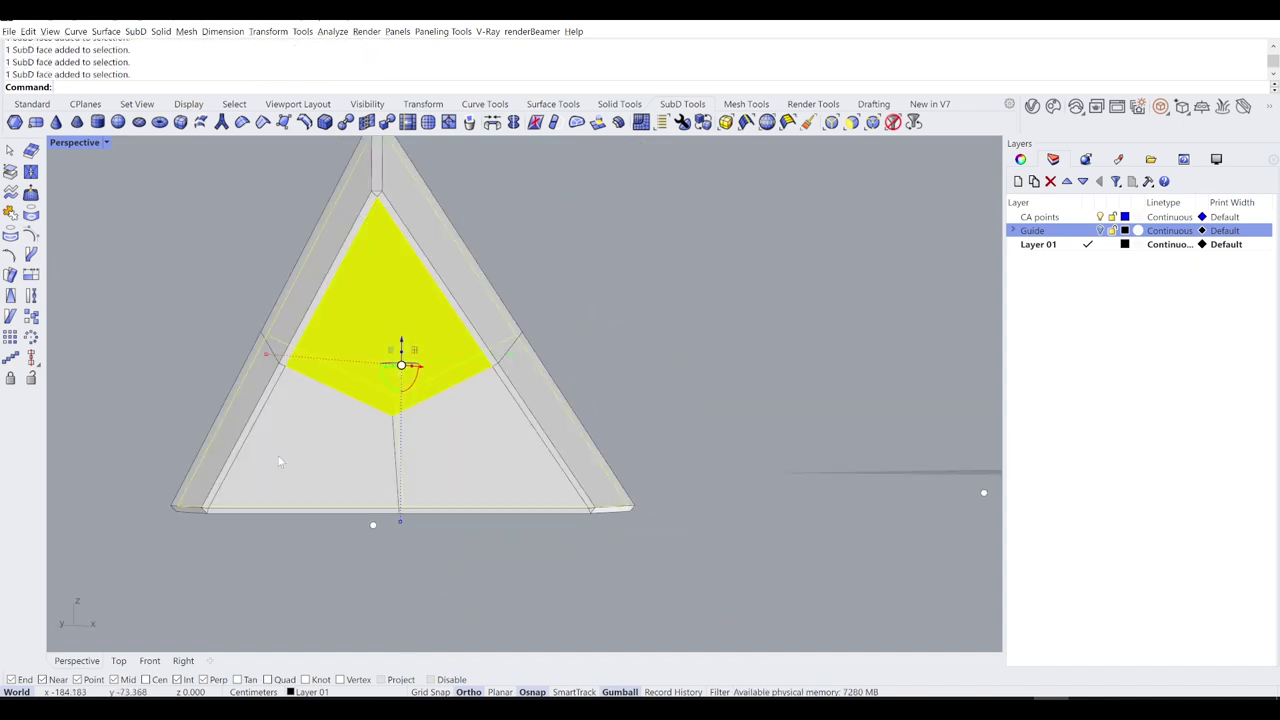
pyautogui.keyDown('ctrl'); pyautogui.keyDown('shift'); pyautogui.click(278, 456); pyautogui.keyUp('shift'); pyautogui.keyUp('ctrl')
pyautogui.keyDown('ctrl'); pyautogui.keyDown('shift'); pyautogui.click(471, 452); pyautogui.keyUp('shift'); pyautogui.keyUp('ctrl')
pyautogui.moveTo(471, 452); pyautogui.dragTo(397, 441, button='right')
pyautogui.keyDown('shift'); pyautogui.moveTo(629, 432); pyautogui.dragTo(571, 434, button='right'); pyautogui.keyUp('shift')
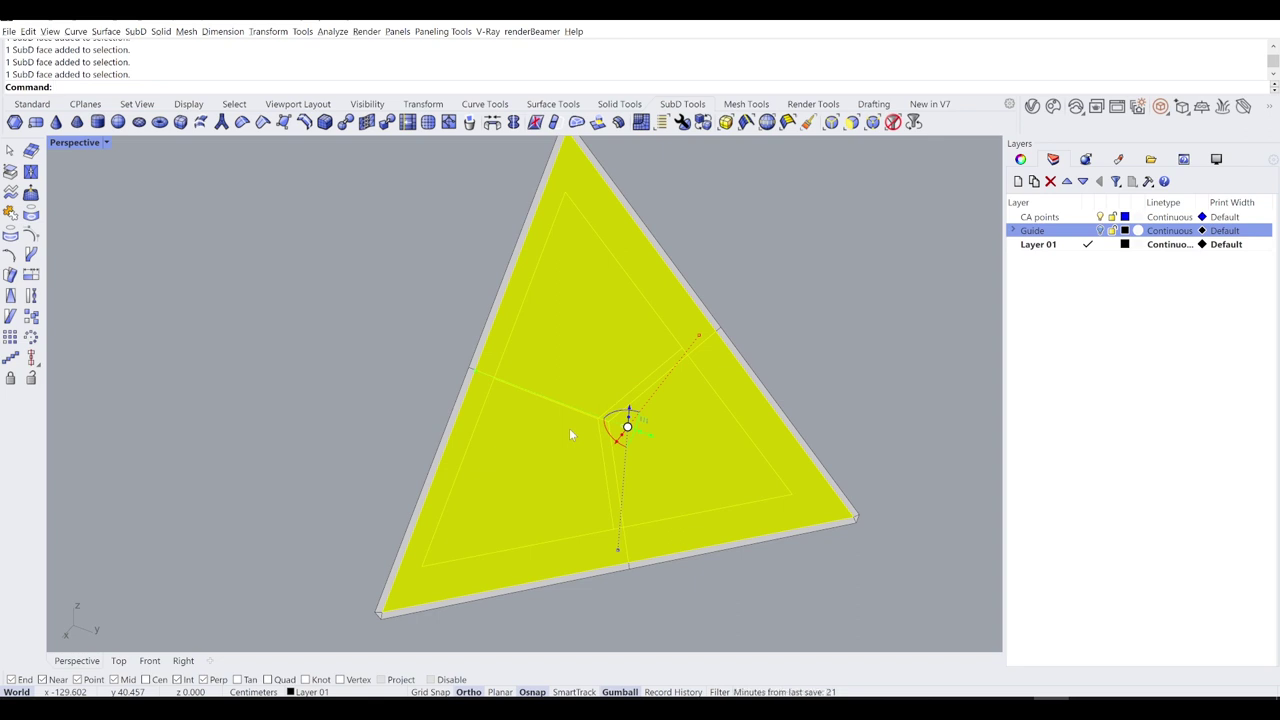
pyautogui.press('Return')
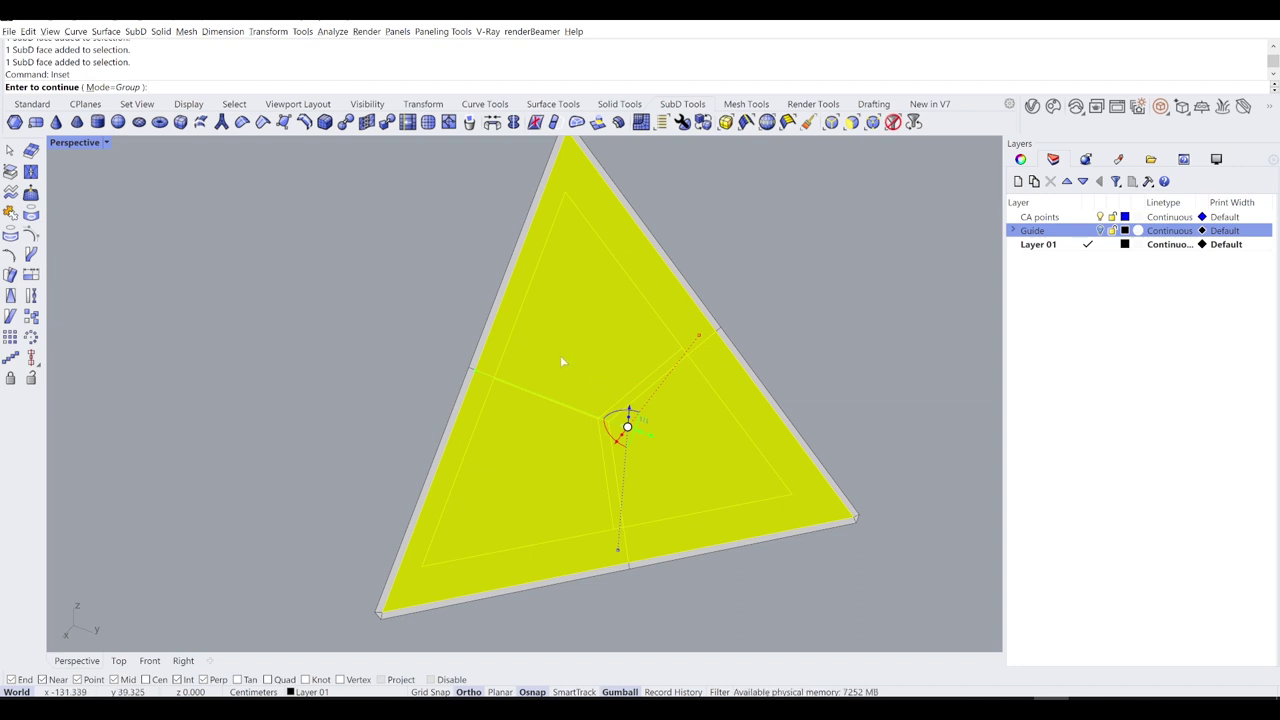
pyautogui.press('Return')
pyautogui.write('0.3')
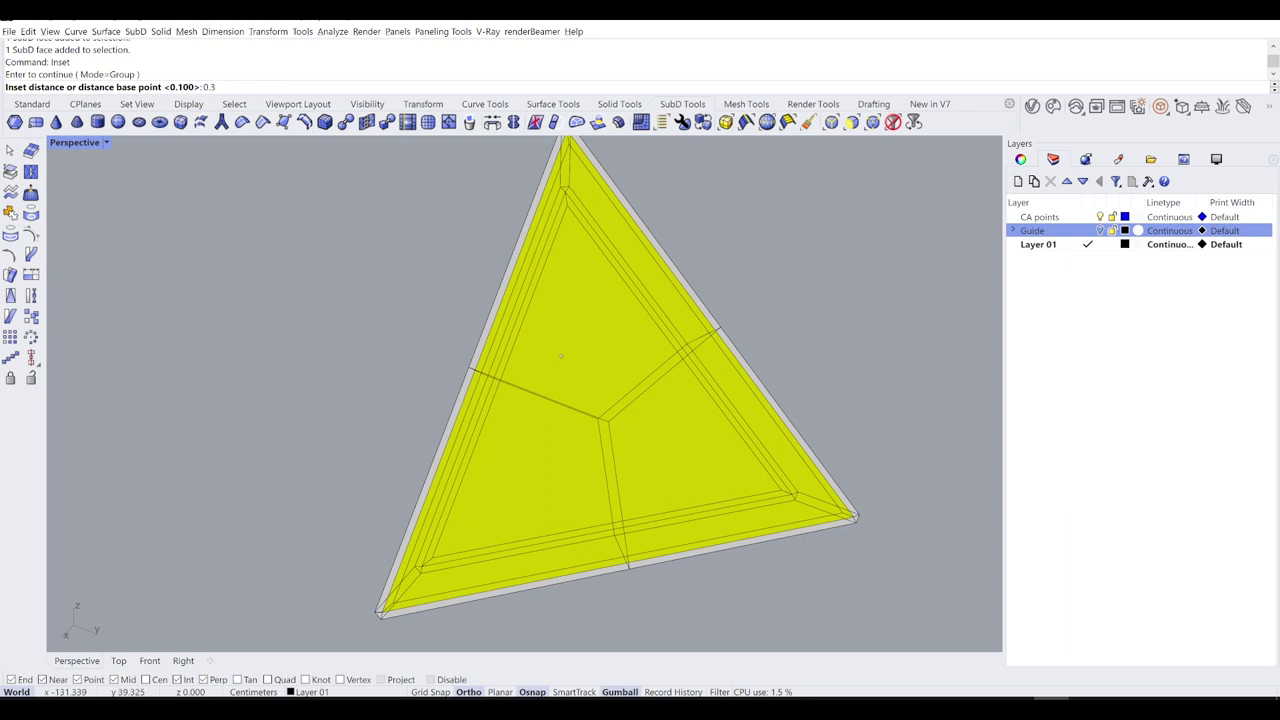
pyautogui.press('Return')
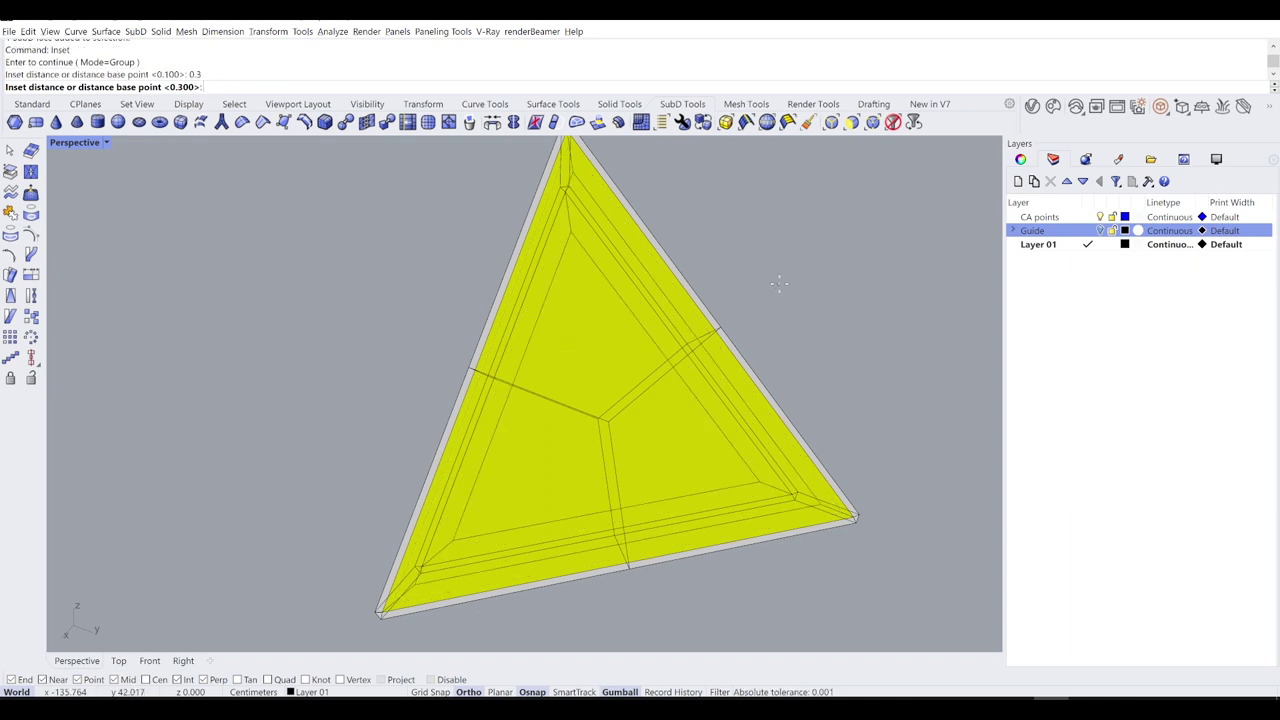
pyautogui.press('Return')
# Step: Inset the same central faces on both triangular sides again by 0.1 cm in Group mode
pyautogui.moveTo(691, 262); pyautogui.dragTo(677, 240, button='right')
pyautogui.press('Return')
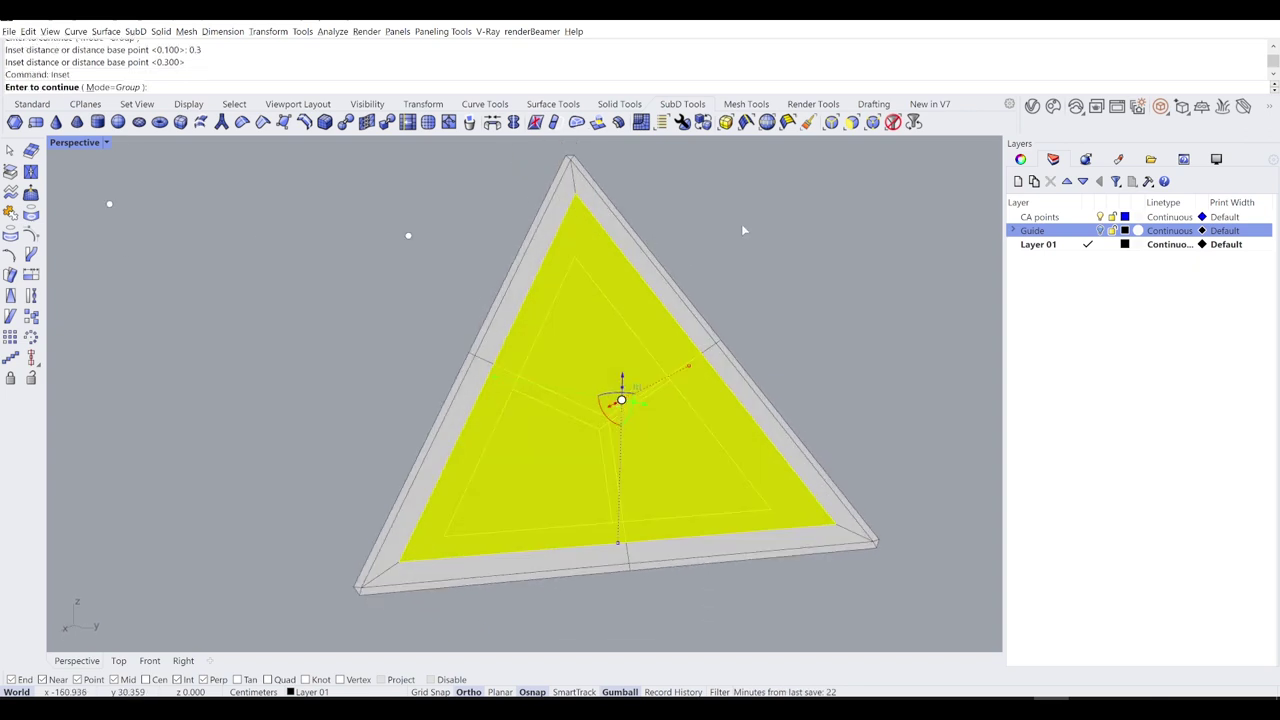
pyautogui.press('Return')
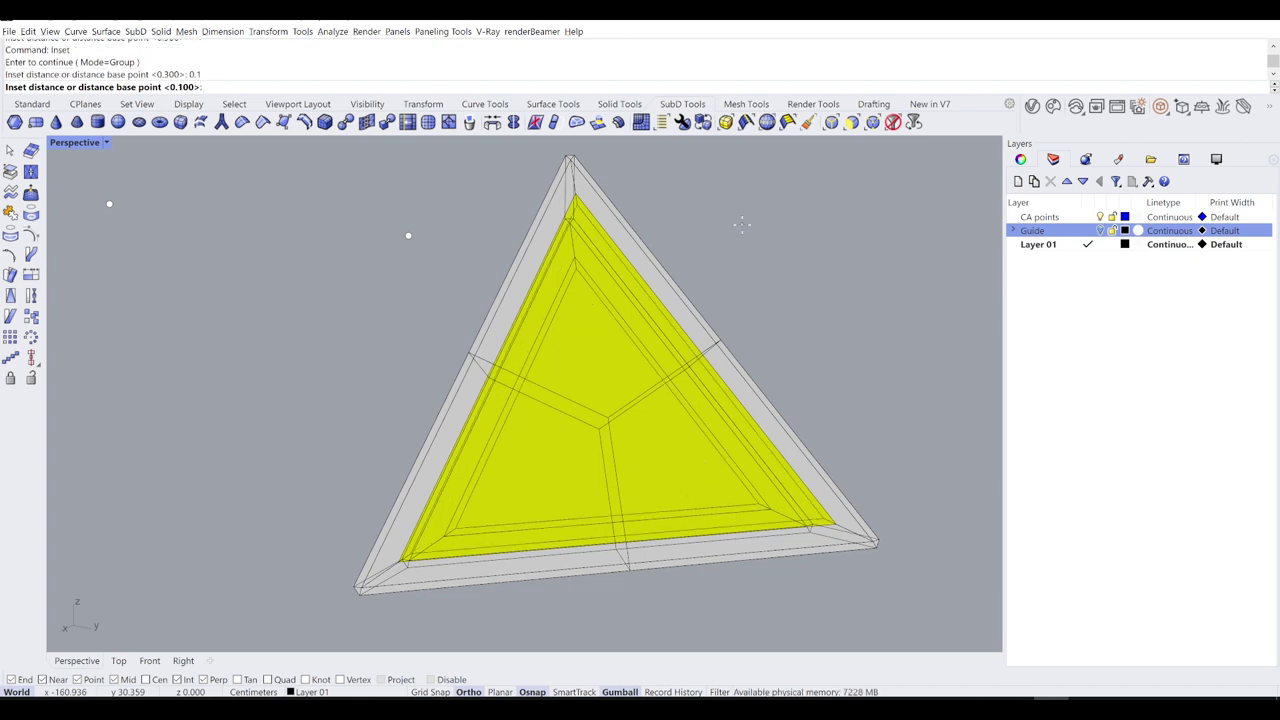
pyautogui.press('Return')
pyautogui.press('Return')
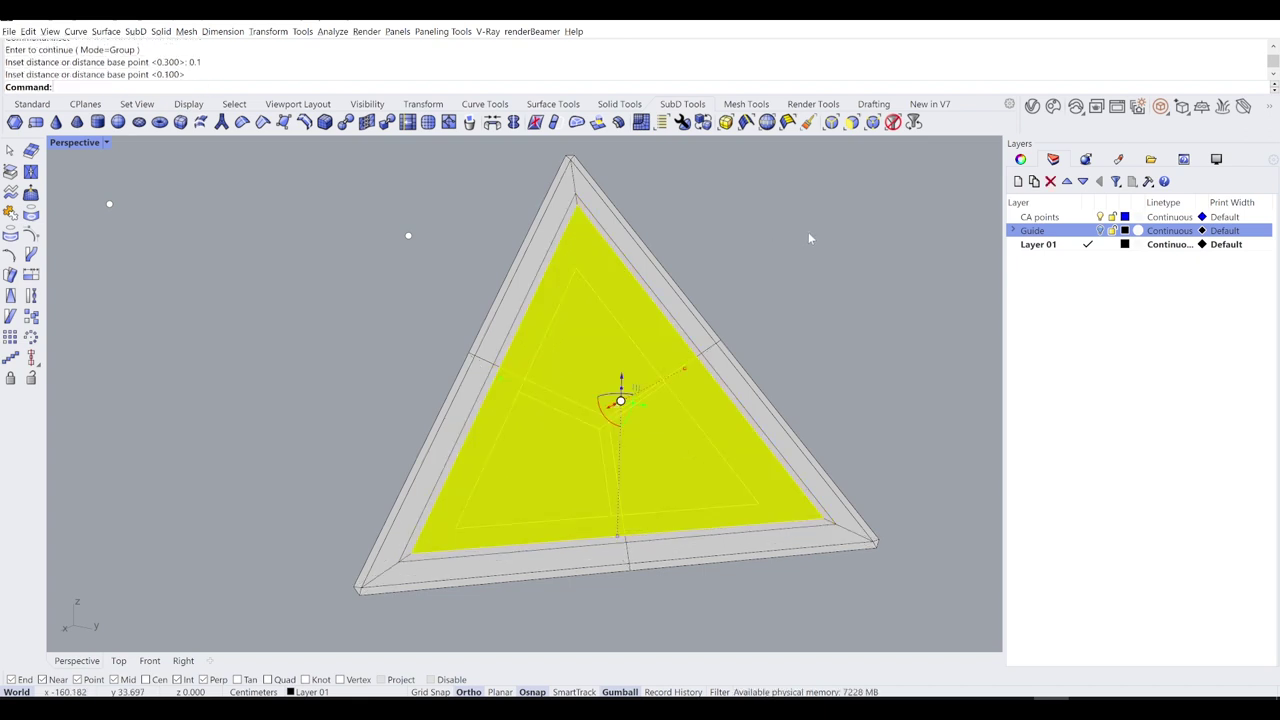
pyautogui.click(856, 265)
# Step: Delete the three innermost faces on one triangular side of the SubD
pyautogui.scroll(5, 660, 170)
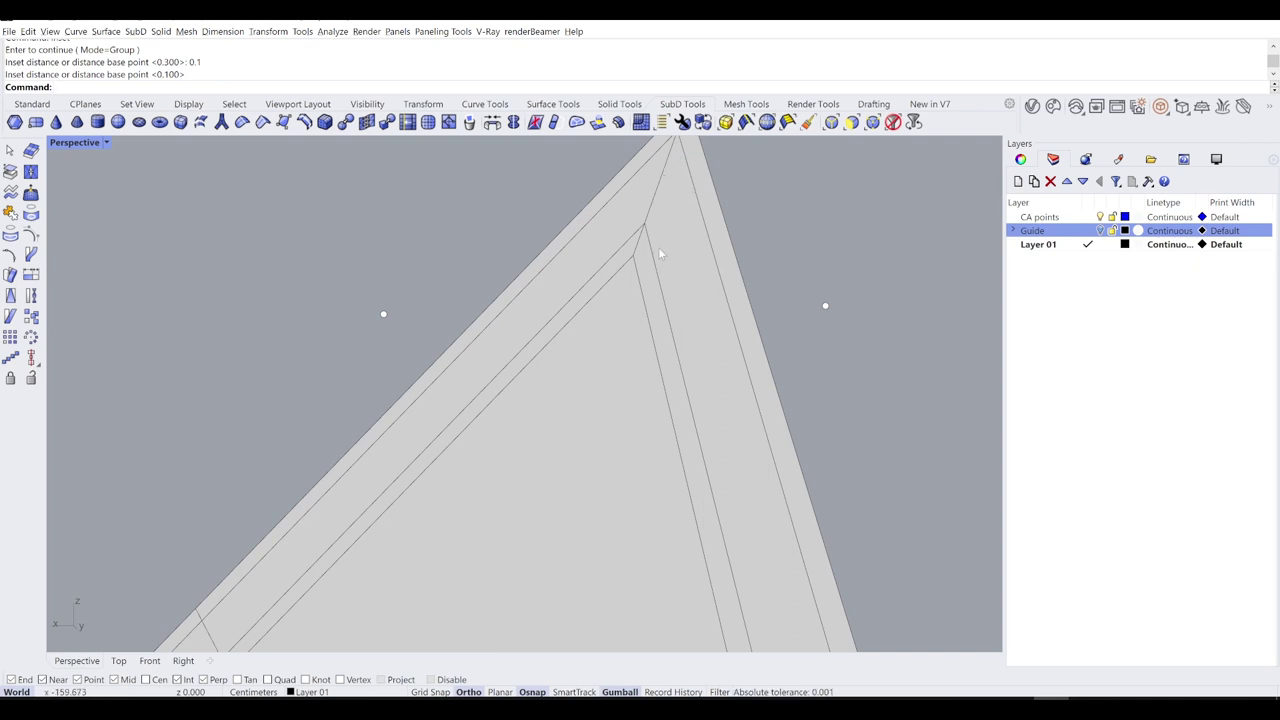
pyautogui.scroll(-5, 641, 265)
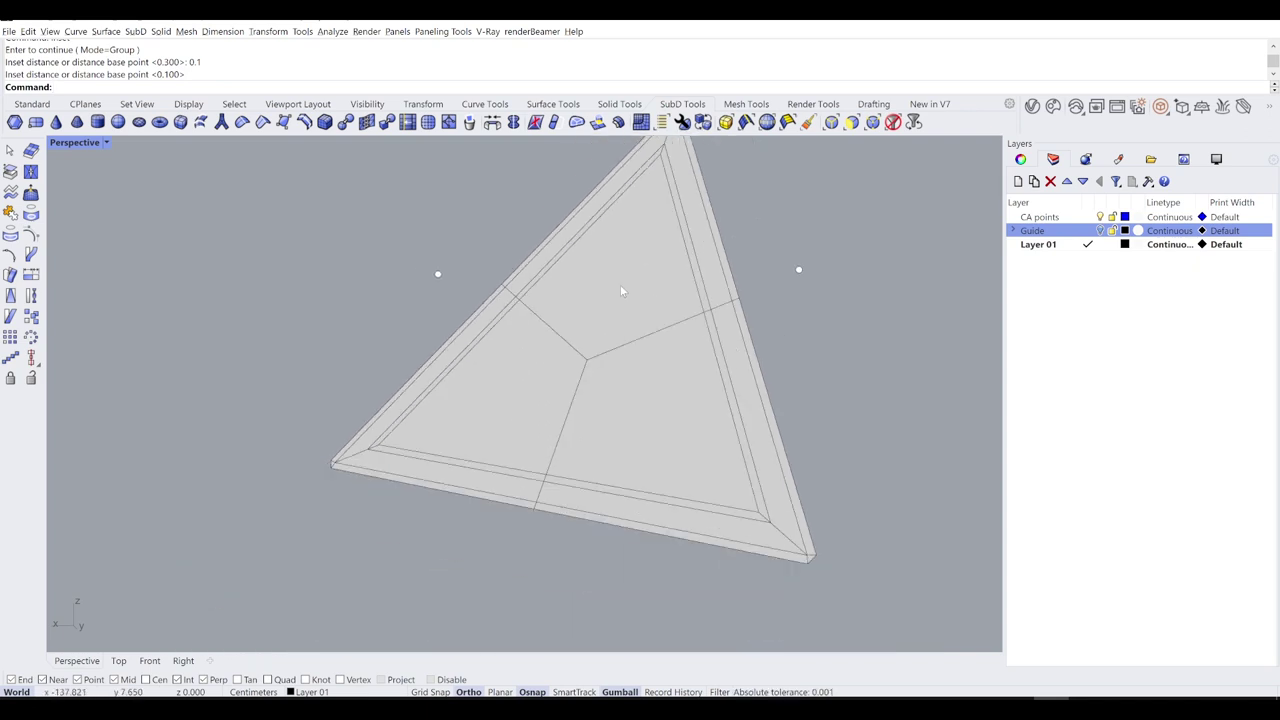
pyautogui.keyDown('ctrl'); pyautogui.keyDown('shift'); pyautogui.click(620, 294); pyautogui.keyUp('shift'); pyautogui.keyUp('ctrl')
pyautogui.keyDown('ctrl'); pyautogui.keyDown('shift'); pyautogui.click(520, 400); pyautogui.keyUp('shift'); pyautogui.keyUp('ctrl')
pyautogui.keyDown('ctrl'); pyautogui.keyDown('shift'); pyautogui.click(627, 439); pyautogui.keyUp('shift'); pyautogui.keyUp('ctrl')
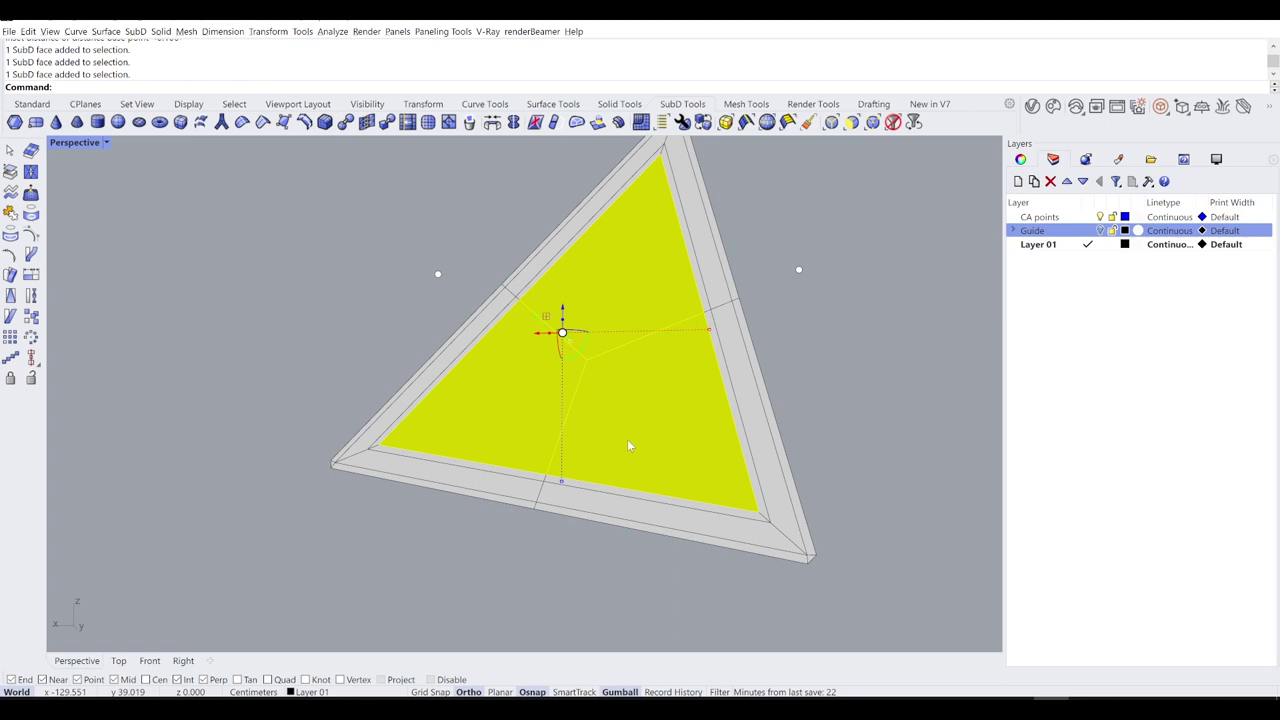
pyautogui.press('Delete')
pyautogui.moveTo(771, 429); pyautogui.dragTo(436, 244, button='right')
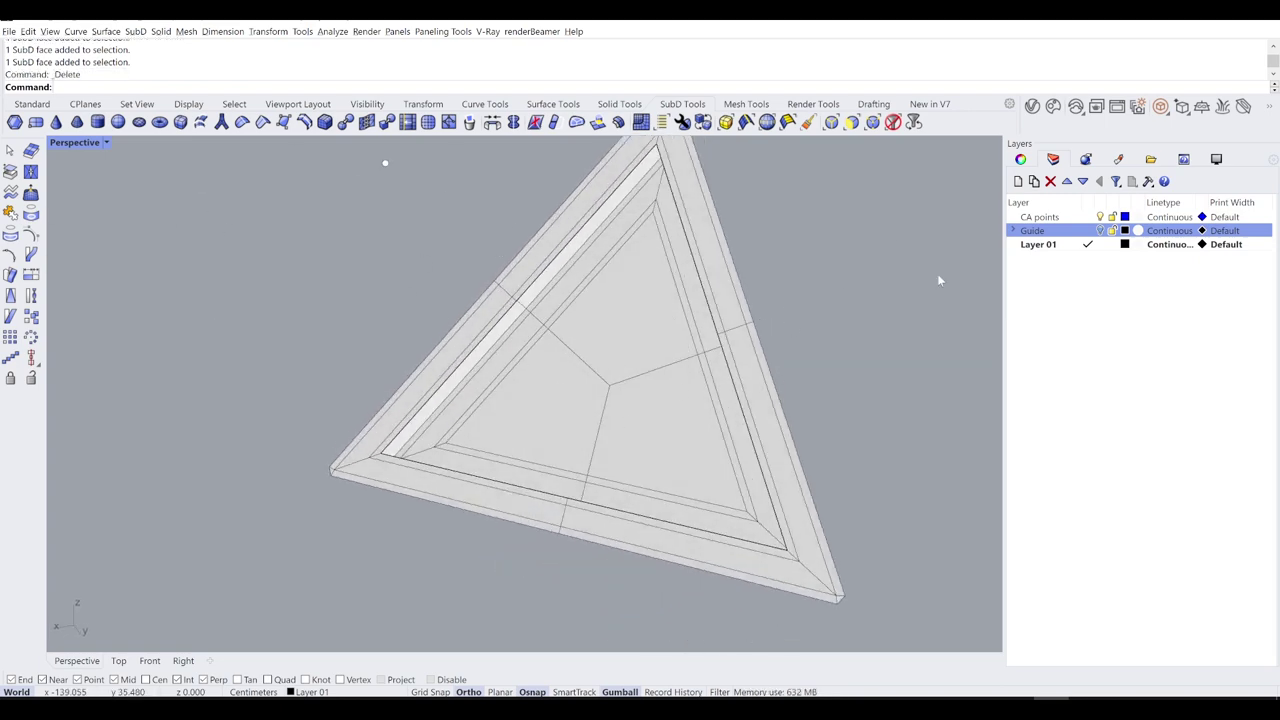
# Step: Turn on coloured backfaces for the Shaded display and set the backface colour to a paler blue (RGB 120, 176, 208)
pyautogui.click(1216, 159)
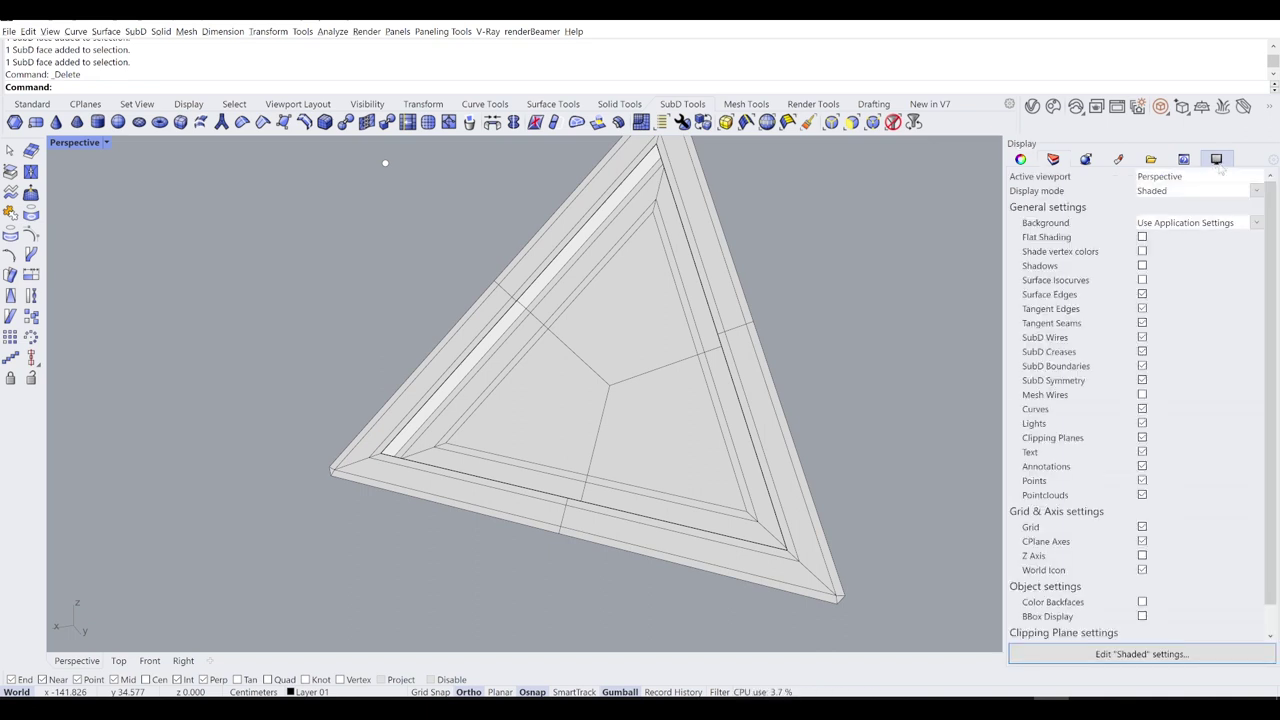
pyautogui.scroll(-1, 1207, 497)
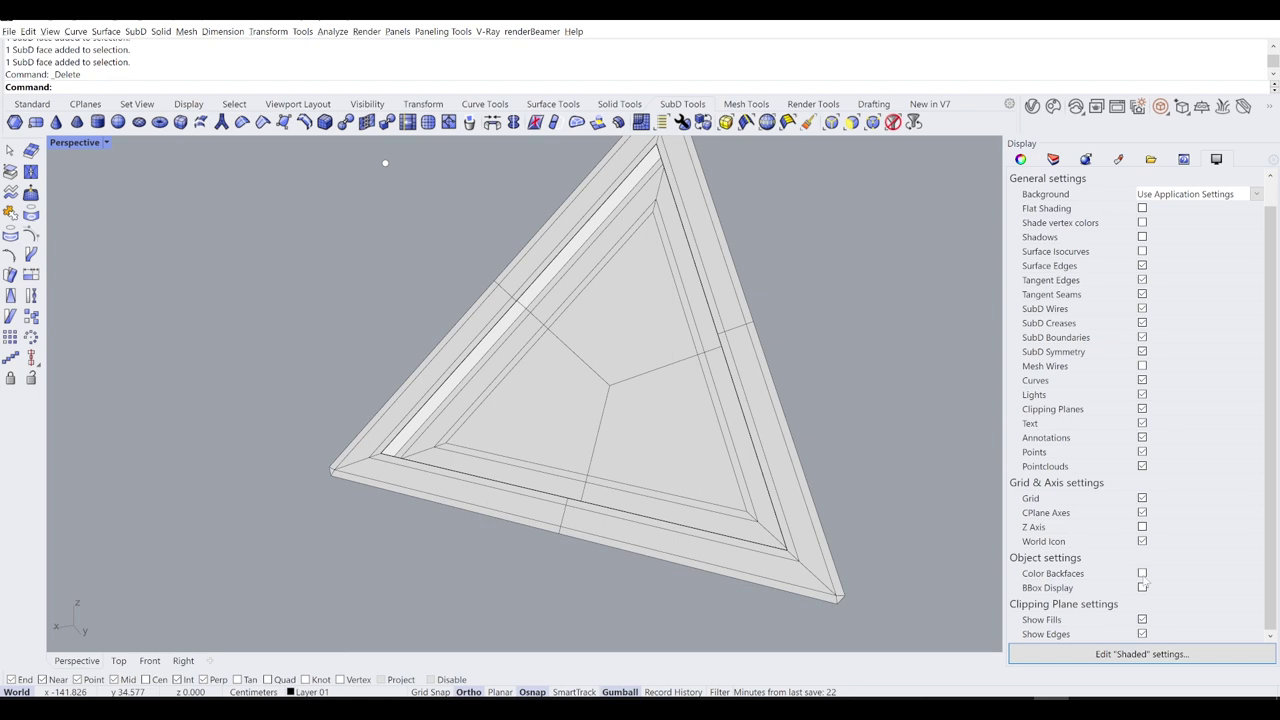
pyautogui.click(1142, 574)
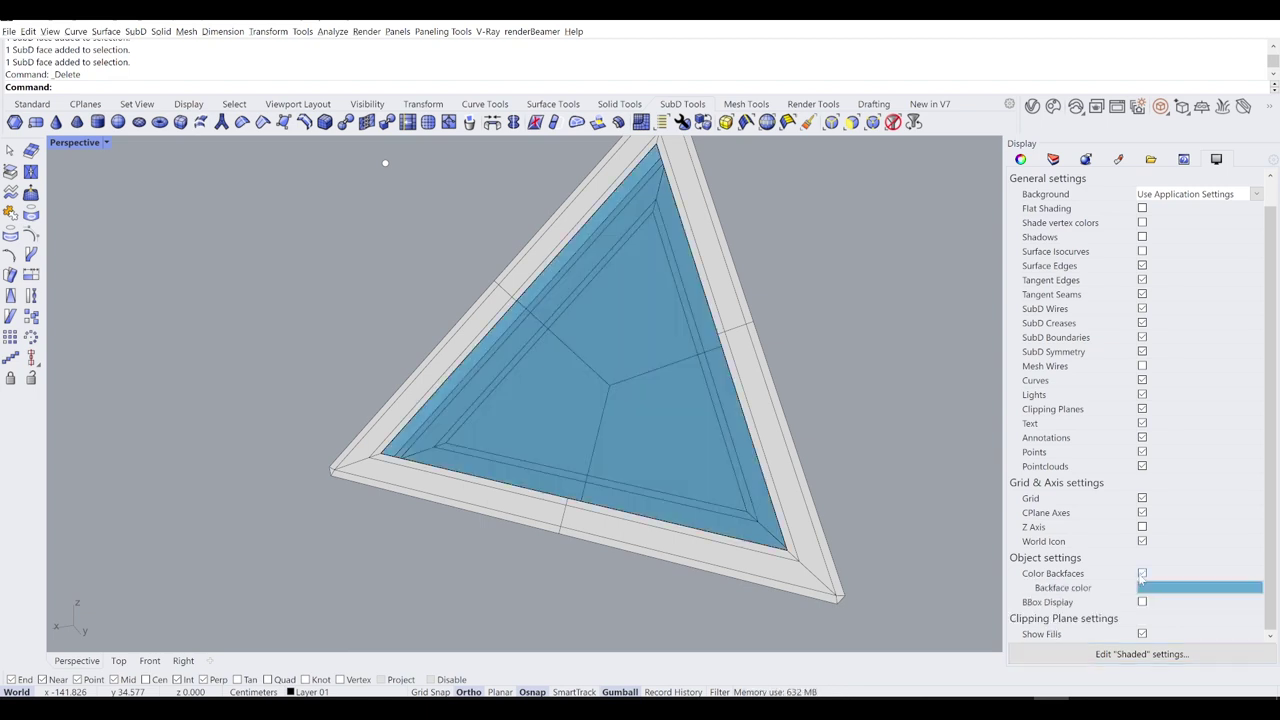
pyautogui.moveTo(736, 462); pyautogui.dragTo(665, 420, button='right')
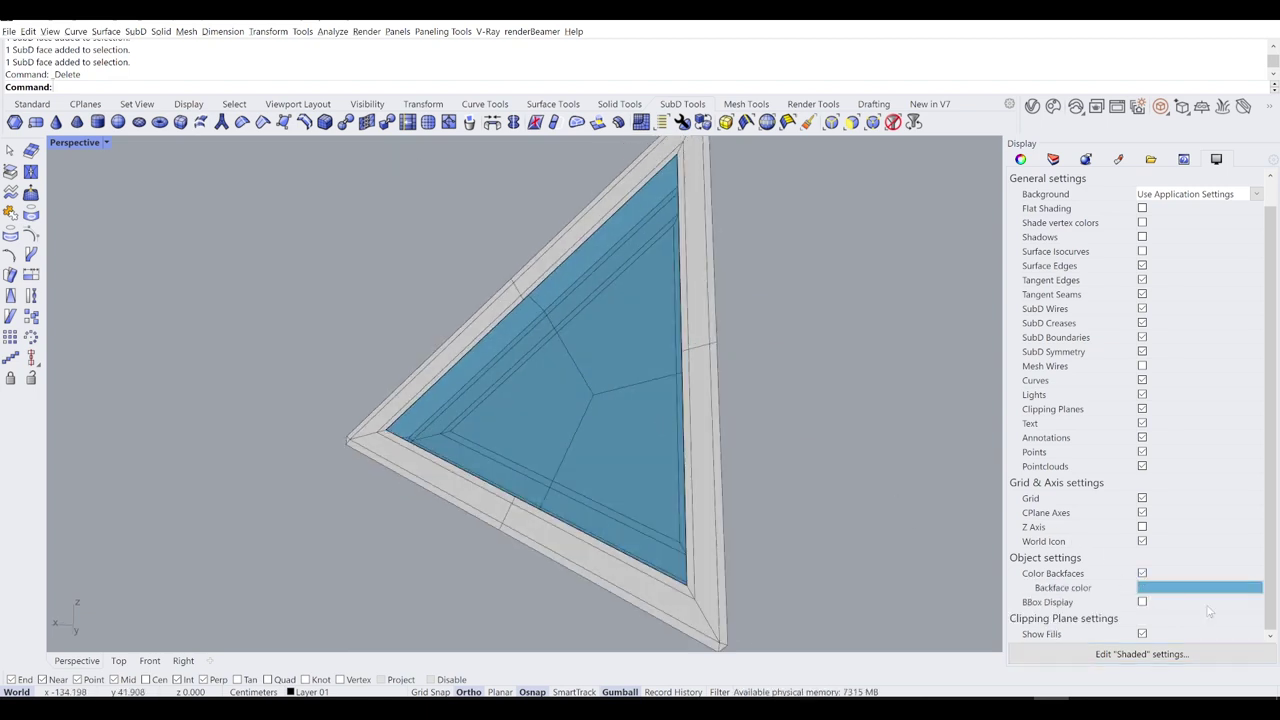
pyautogui.click(1234, 589)
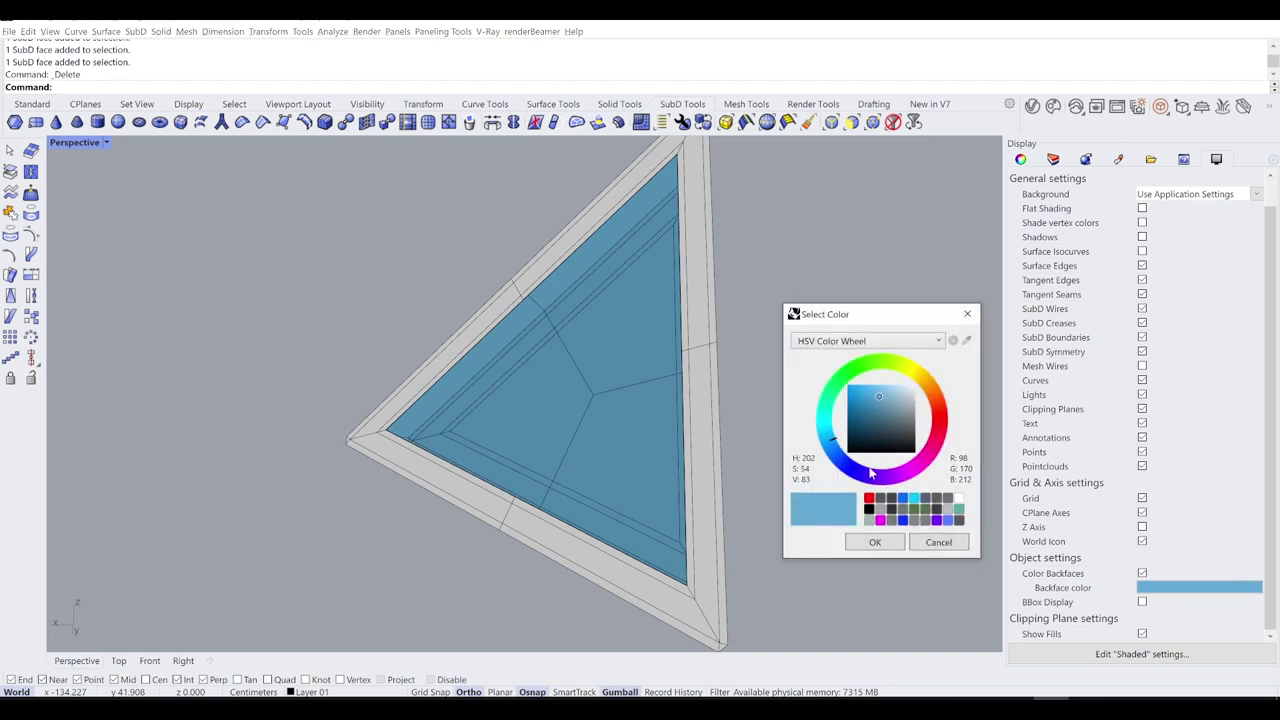
pyautogui.moveTo(884, 400); pyautogui.dragTo(887, 402)
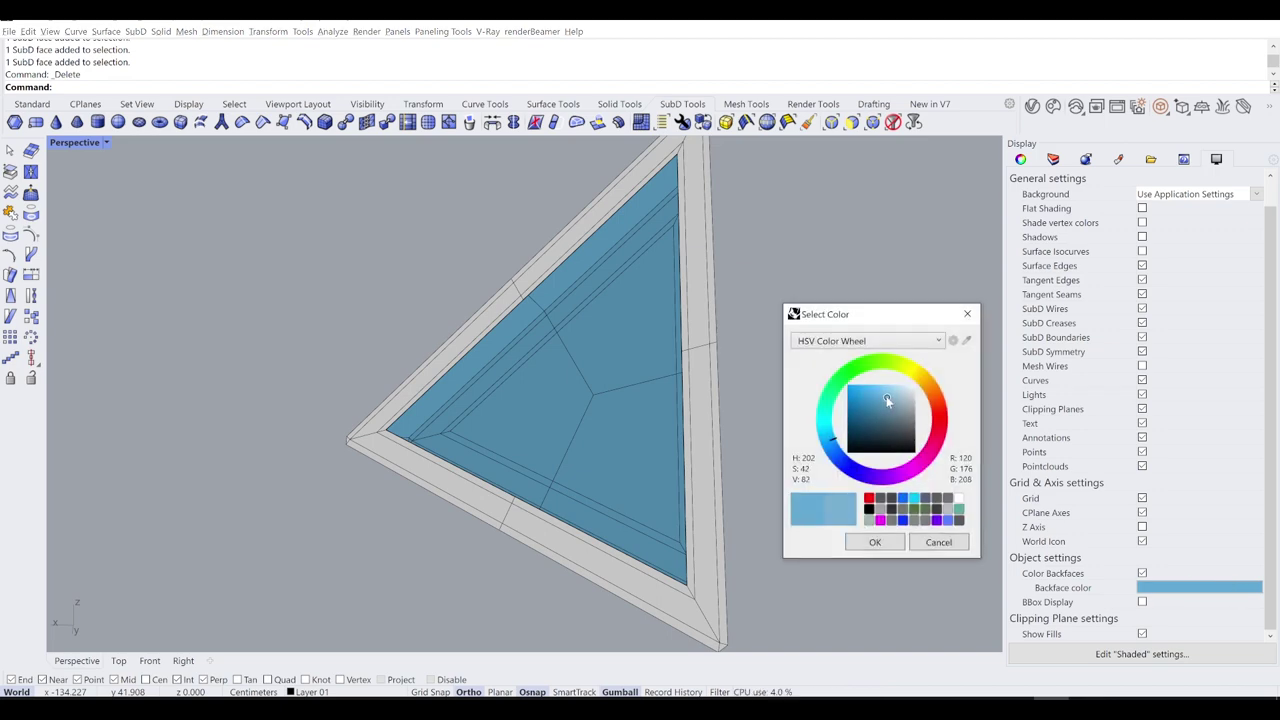
pyautogui.click(868, 553)
# Step: Delete the three innermost faces on the opposite triangular side, leaving an opening through the SubD
pyautogui.moveTo(788, 447); pyautogui.dragTo(750, 408, button='right')
pyautogui.scroll(4, 525, 289)
pyautogui.moveTo(580, 360); pyautogui.dragTo(636, 369, button='right')
pyautogui.keyDown('ctrl'); pyautogui.keyDown('shift'); pyautogui.click(636, 369); pyautogui.keyUp('shift'); pyautogui.keyUp('ctrl')
pyautogui.keyDown('ctrl'); pyautogui.keyDown('shift'); pyautogui.click(588, 421); pyautogui.keyUp('shift'); pyautogui.keyUp('ctrl')
pyautogui.keyDown('ctrl'); pyautogui.keyDown('shift'); pyautogui.click(705, 540); pyautogui.keyUp('shift'); pyautogui.keyUp('ctrl')
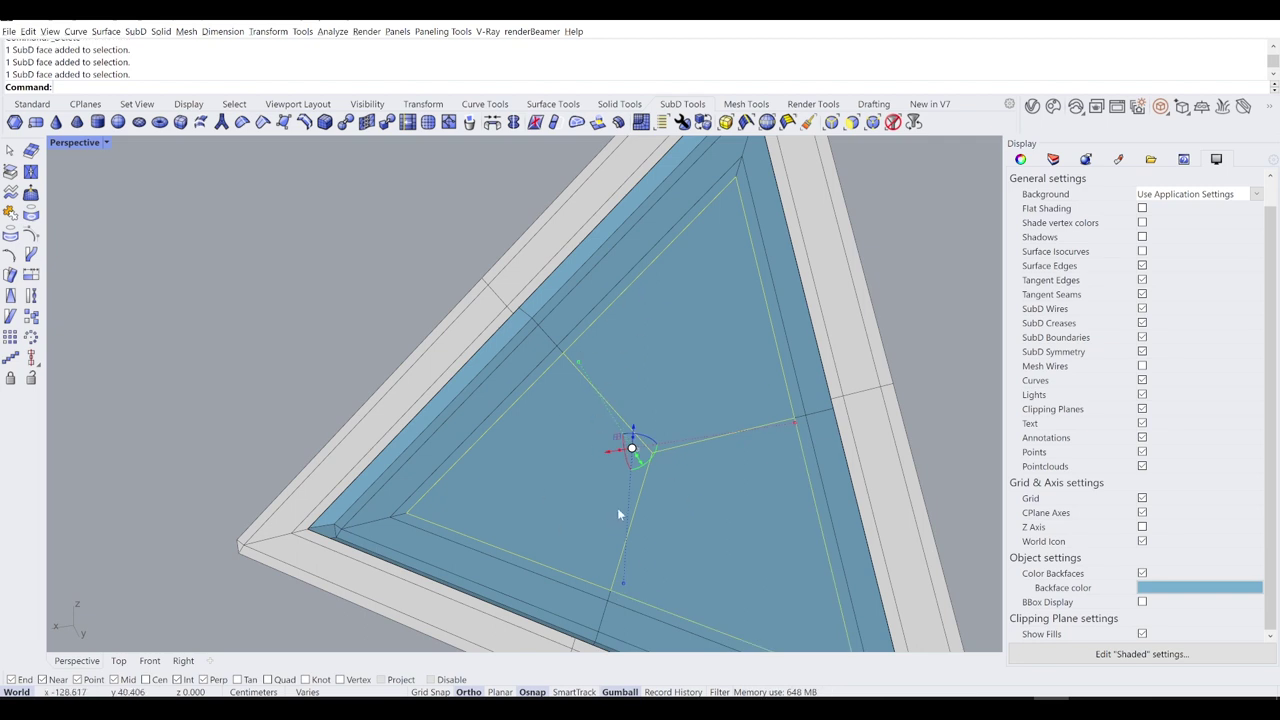
pyautogui.press('Delete')
pyautogui.scroll(-3, 640, 449)
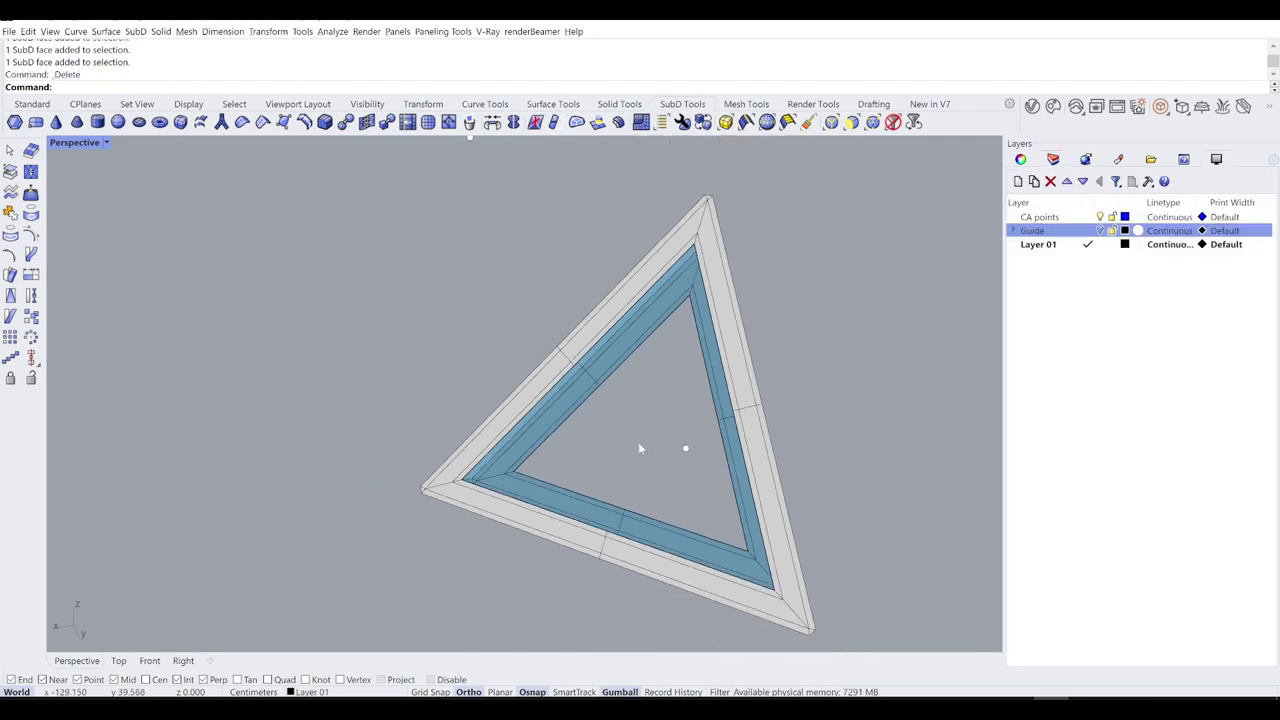
# Step: Bridge the two inner edge loops of the triangular opening with 1 segment and Join on, without Crease
pyautogui.moveTo(640, 449); pyautogui.dragTo(606, 377, button='right')
pyautogui.press('Tab')
pyautogui.press('Tab')
pyautogui.scroll(3, 580, 356)
pyautogui.keyDown('ctrl'); pyautogui.keyDown('shift'); pyautogui.doubleClick(615, 301); pyautogui.keyUp('shift'); pyautogui.keyUp('ctrl')
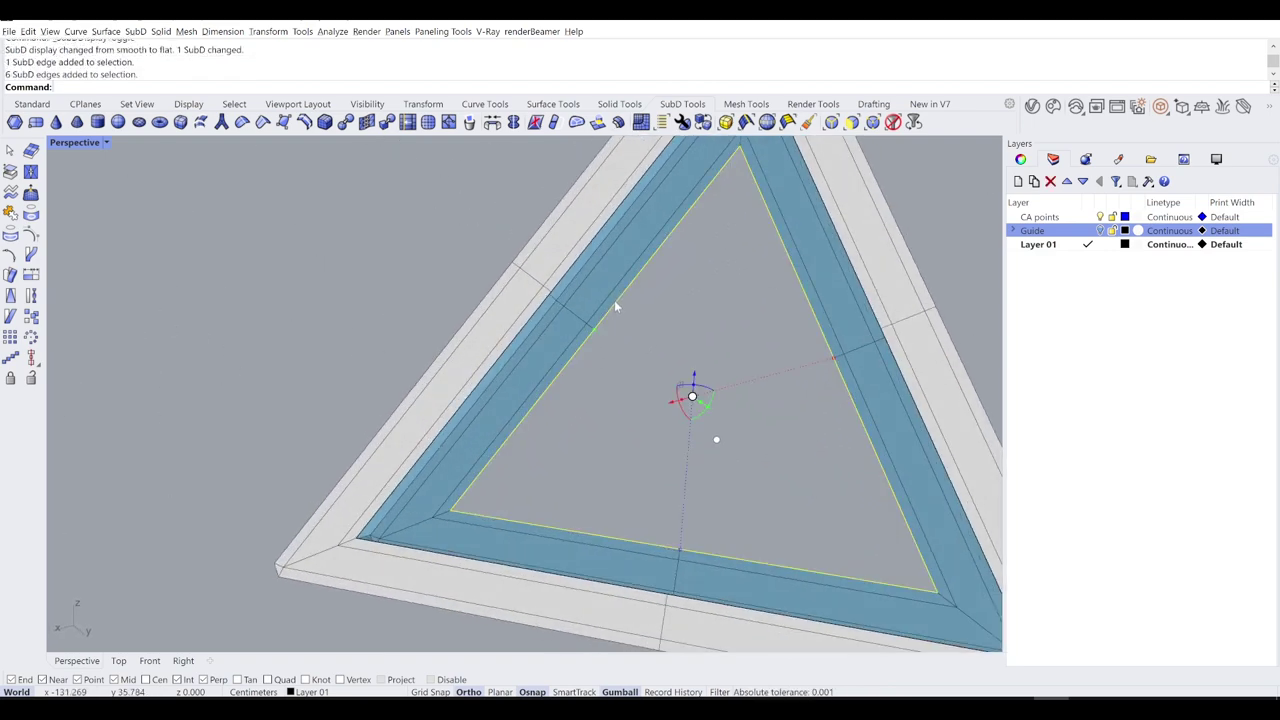
pyautogui.keyDown('shift'); pyautogui.doubleClick(566, 272); pyautogui.keyUp('shift')
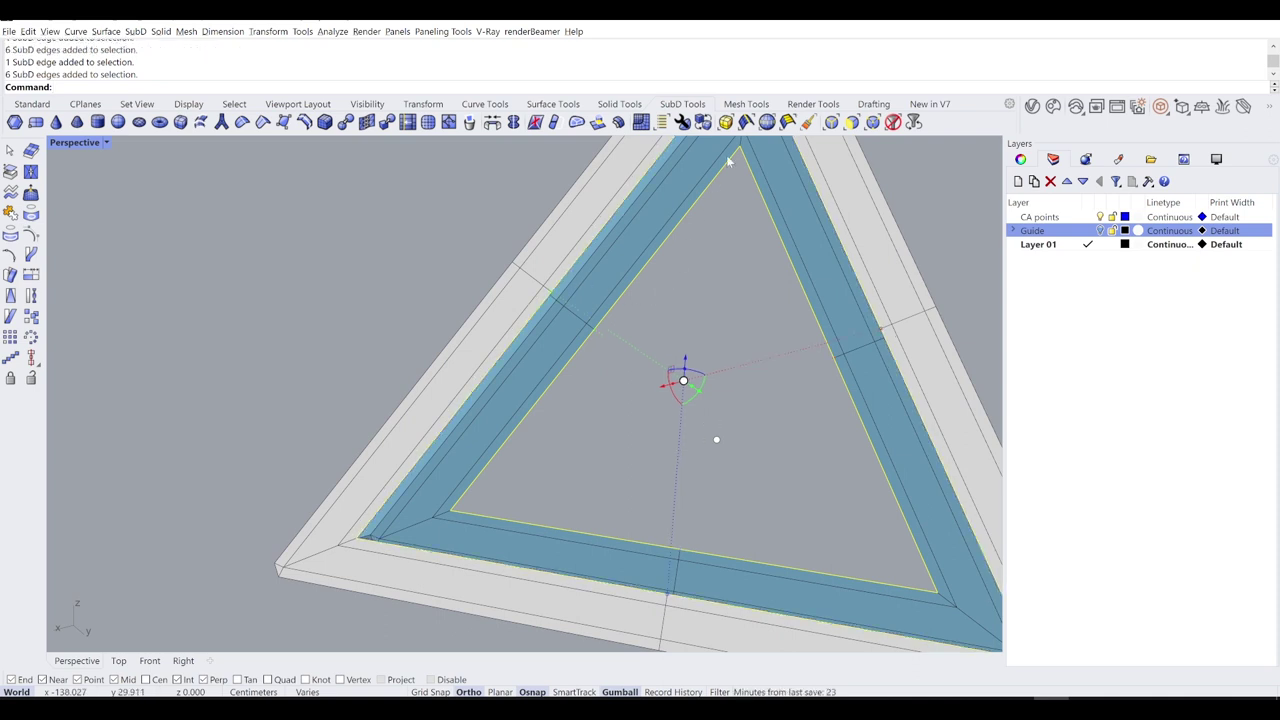
pyautogui.scroll(-2, 658, 197)
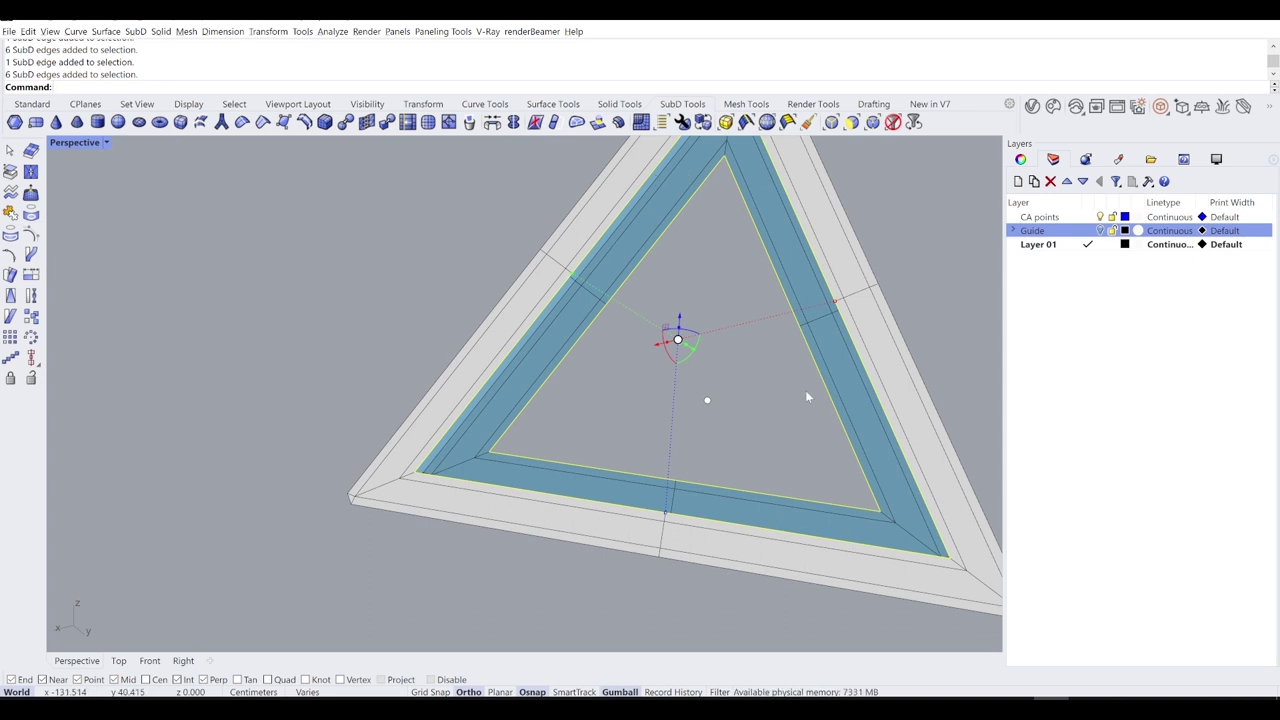
pyautogui.moveTo(638, 392)
pyautogui.mouseDown(button='right')
pyautogui.moveTo(626, 382)
pyautogui.moveTo(631, 407)
pyautogui.moveTo(644, 406)
pyautogui.mouseUp(button='right')
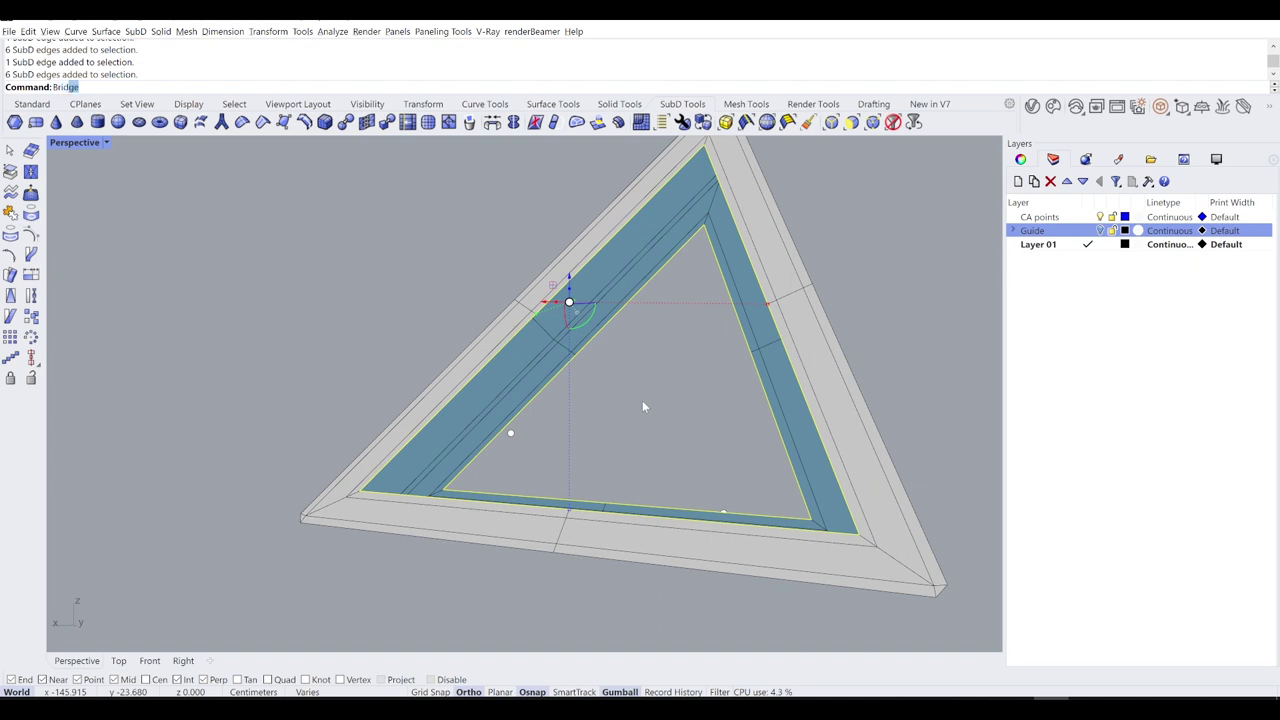
pyautogui.press('Return')
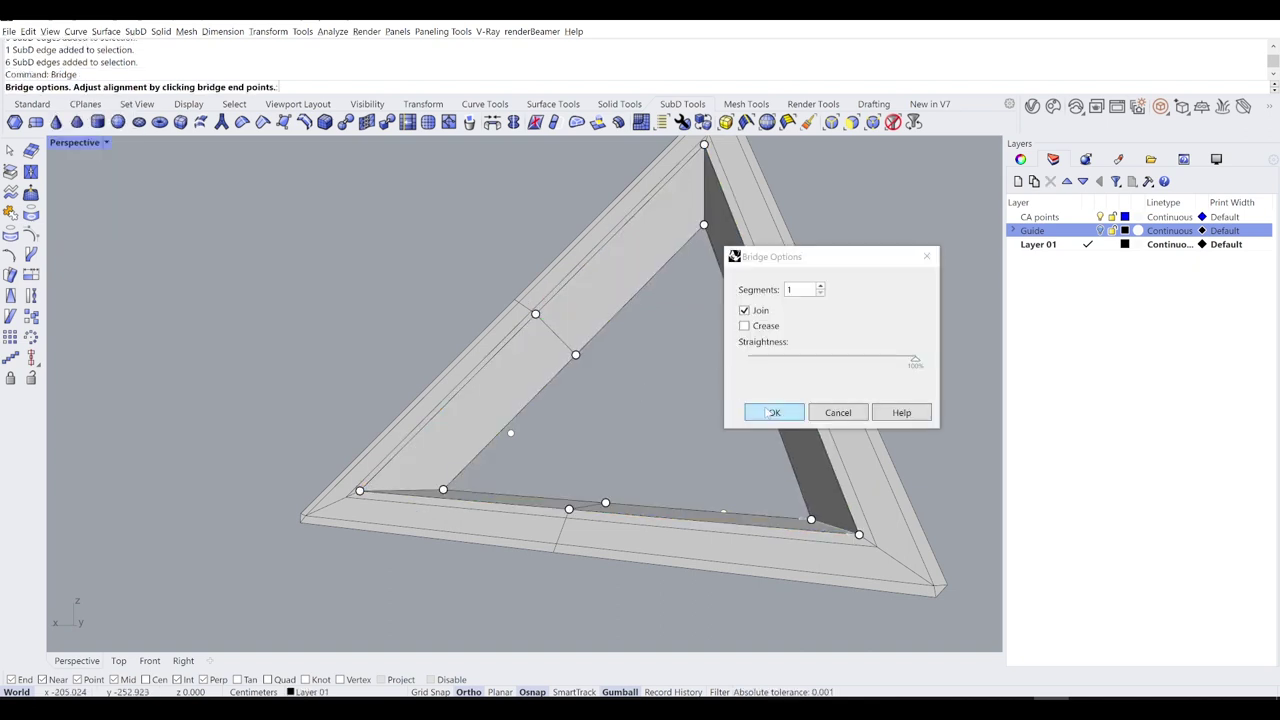
pyautogui.click(773, 412)
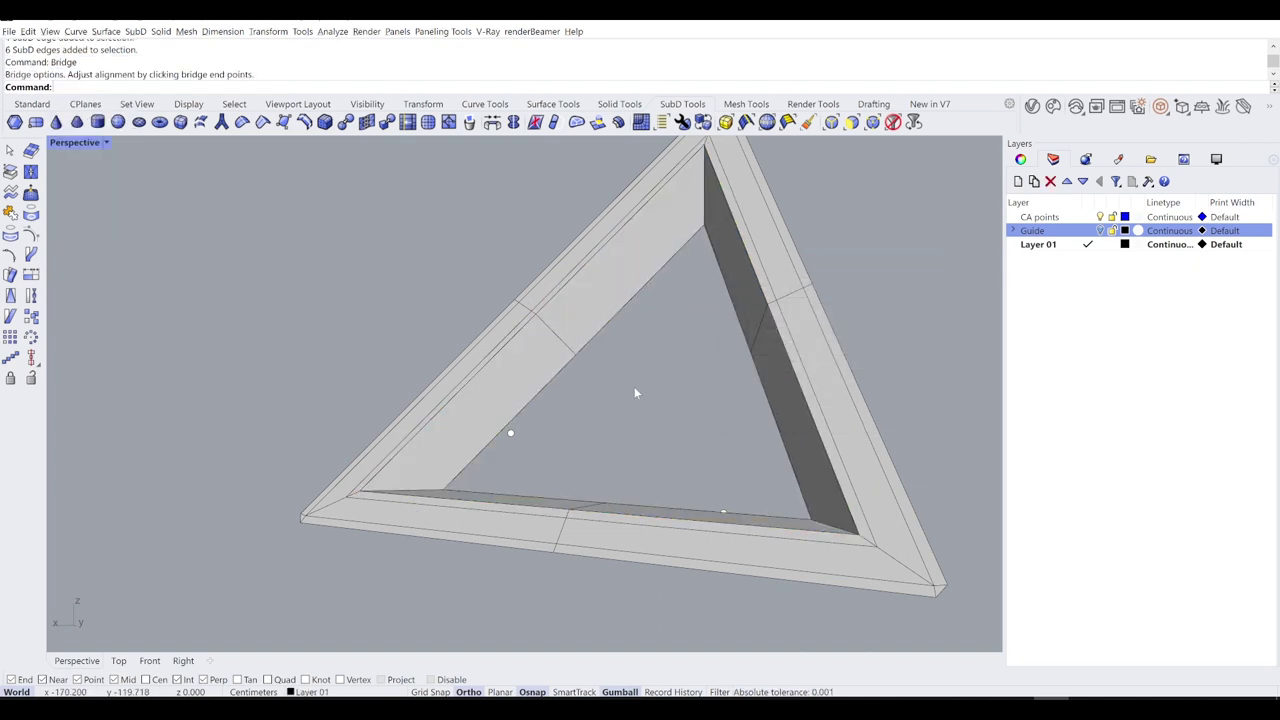
# Step: Examine the smoothed SubD's surface with an EMap environment reflection, close the analysis and return to flat display
pyautogui.moveTo(634, 386); pyautogui.dragTo(495, 334, button='right')
pyautogui.press('Tab')
pyautogui.click(501, 340)
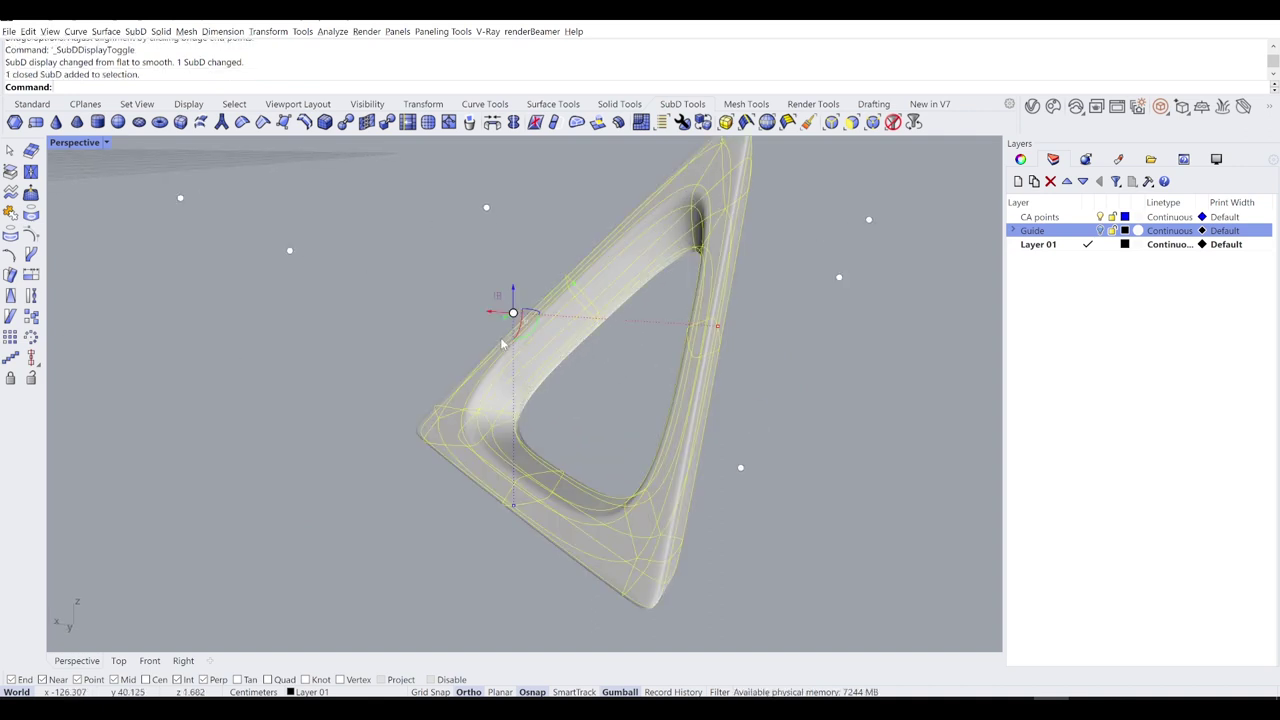
pyautogui.write('EMap')
pyautogui.press('Return')
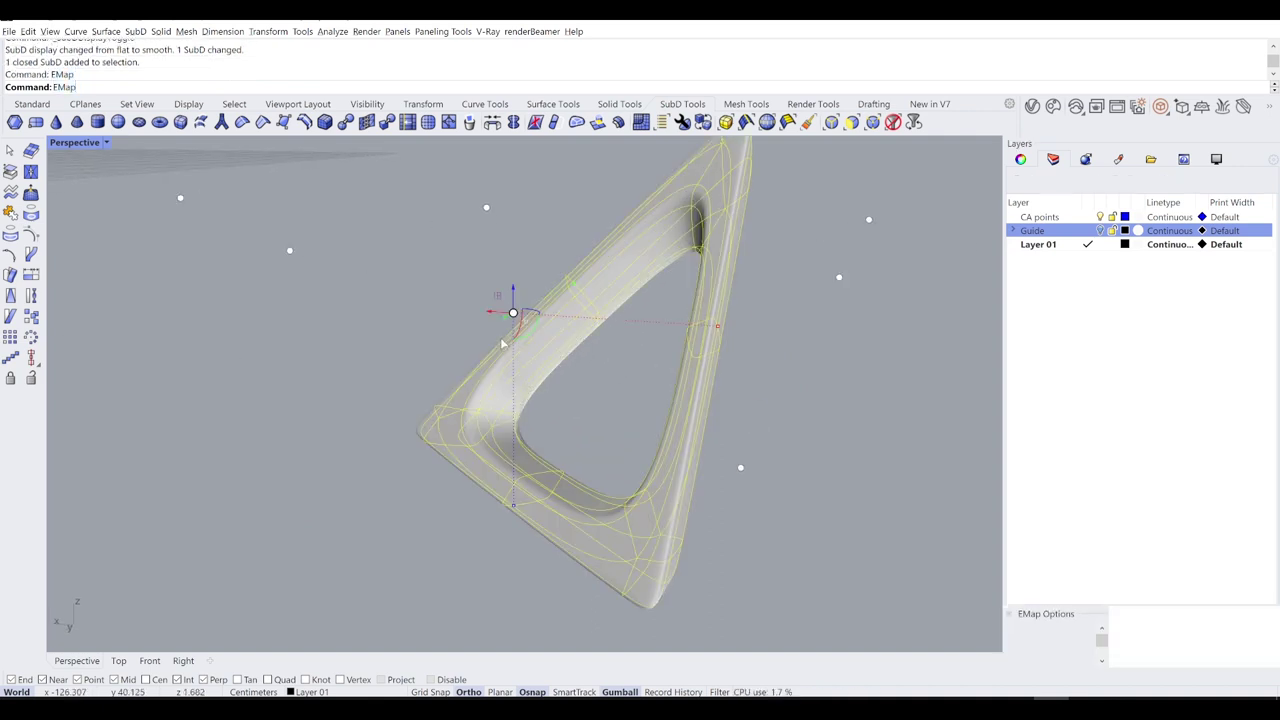
pyautogui.click(399, 320)
pyautogui.moveTo(399, 320); pyautogui.dragTo(612, 408, button='right')
pyautogui.scroll(-6, 817, 286)
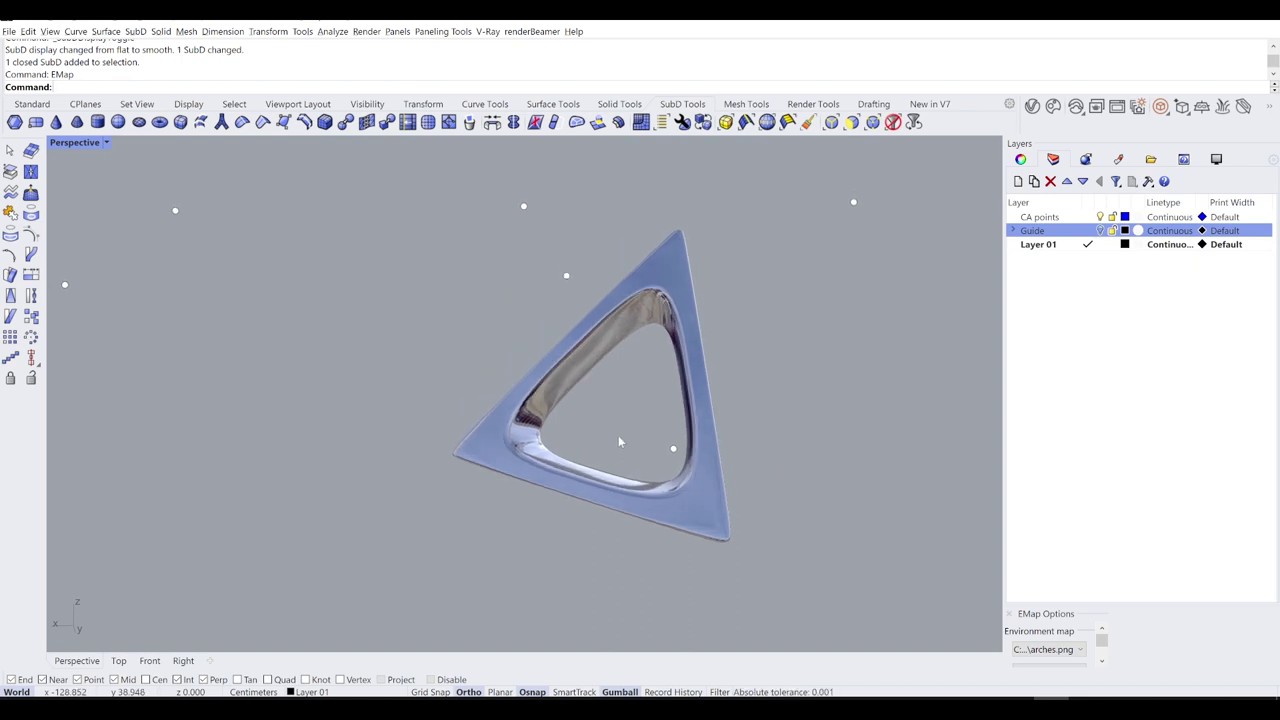
pyautogui.moveTo(769, 384); pyautogui.dragTo(759, 376, button='right')
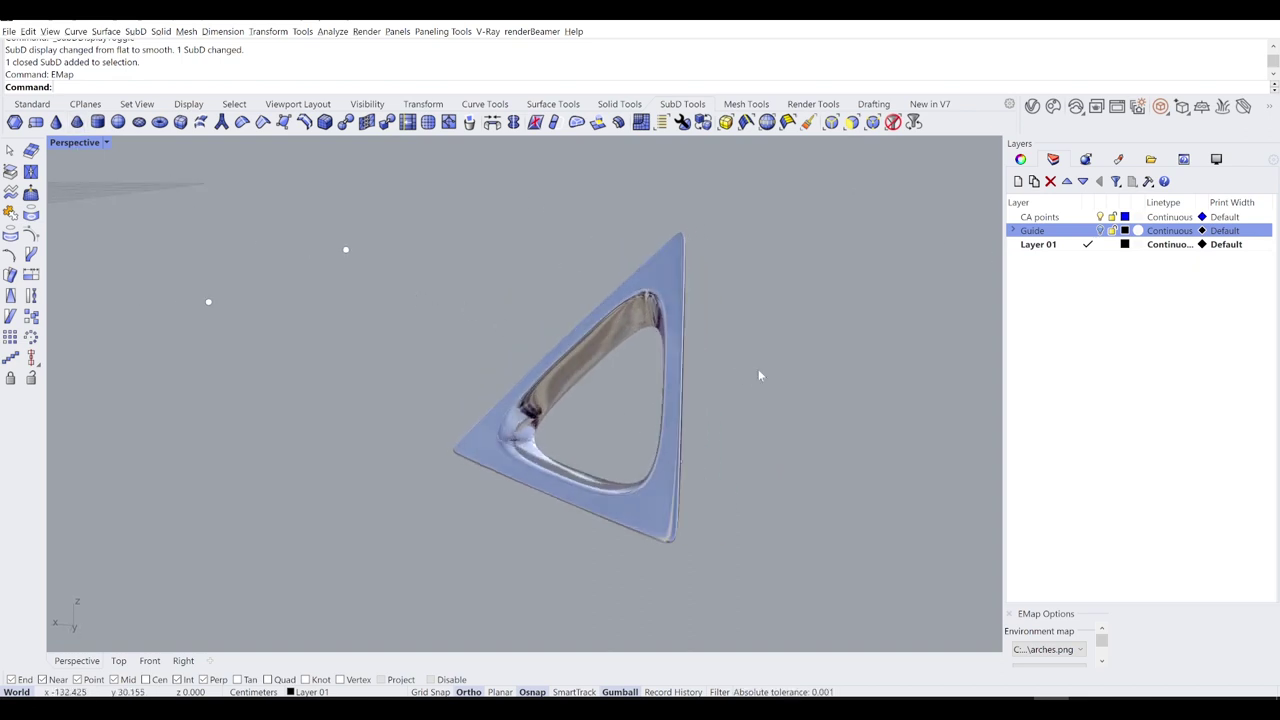
pyautogui.moveTo(1054, 613); pyautogui.dragTo(801, 371)
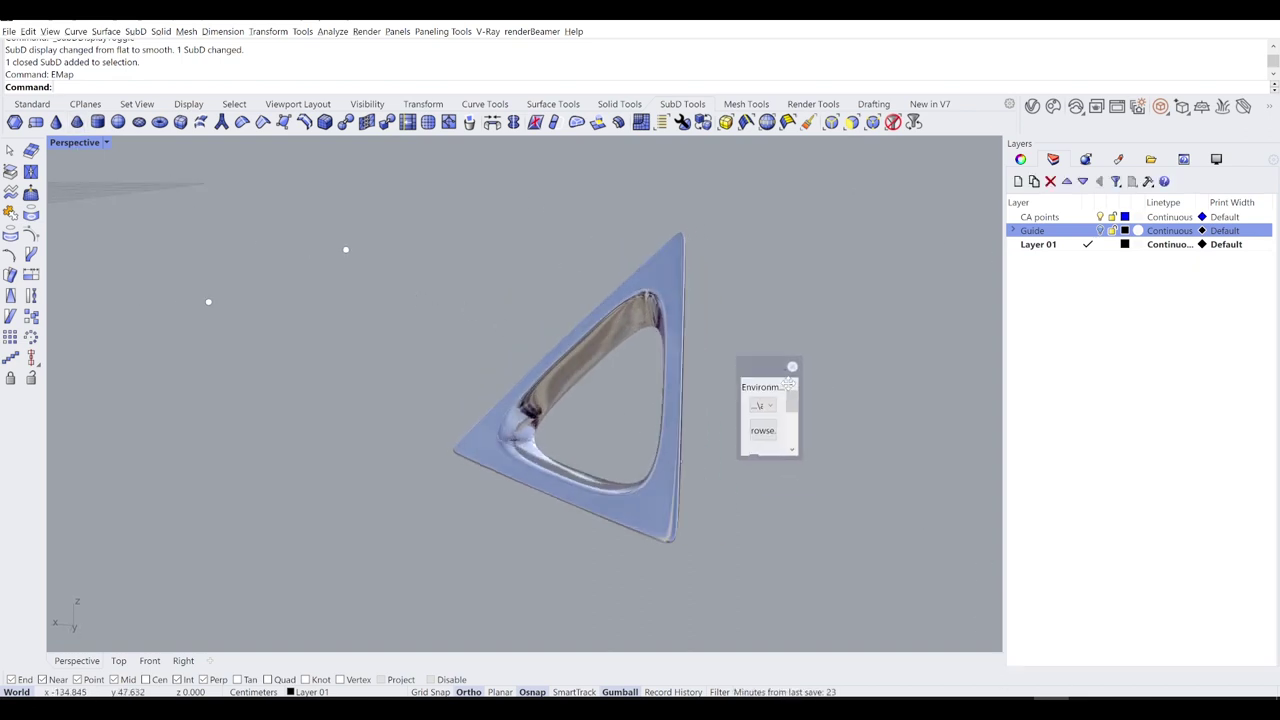
pyautogui.click(792, 367)
pyautogui.press('Tab')
# Step: Start a polyline at the middle vertex of an inner border edge and turn off the Near and Mid object snaps
pyautogui.moveTo(846, 389); pyautogui.dragTo(556, 435, button='right')
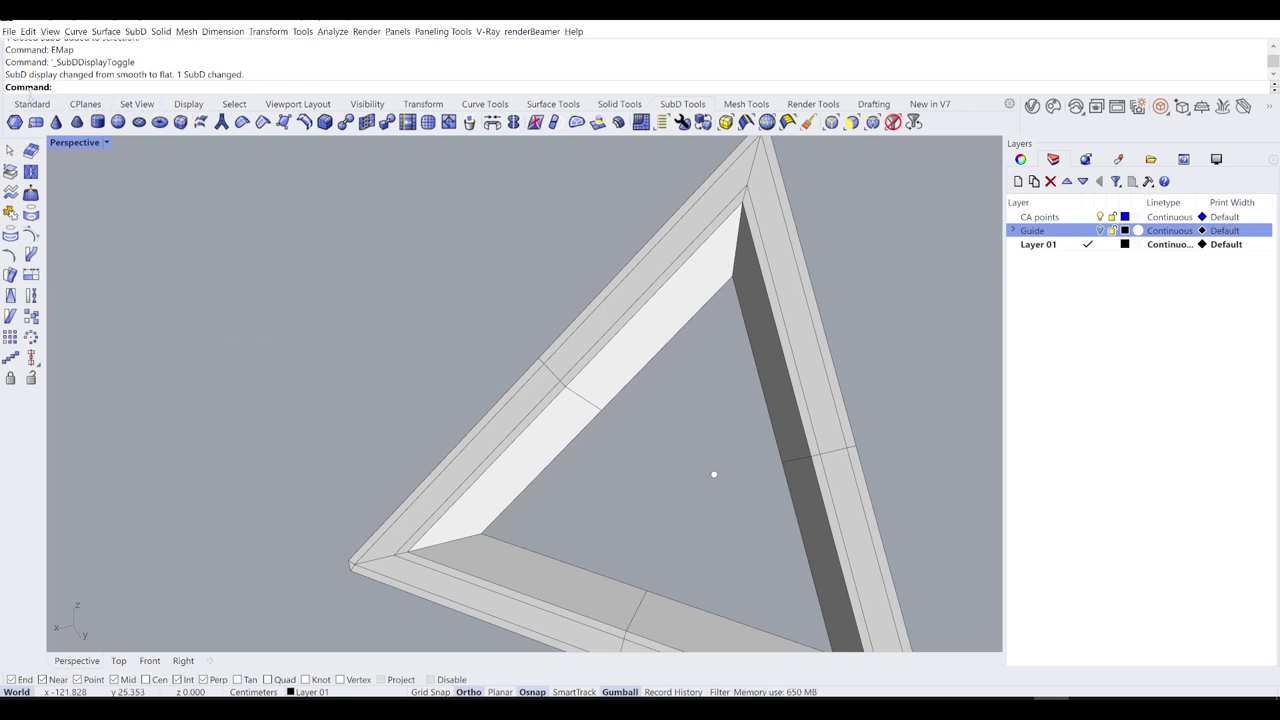
pyautogui.click(31, 104)
pyautogui.click(10, 172)
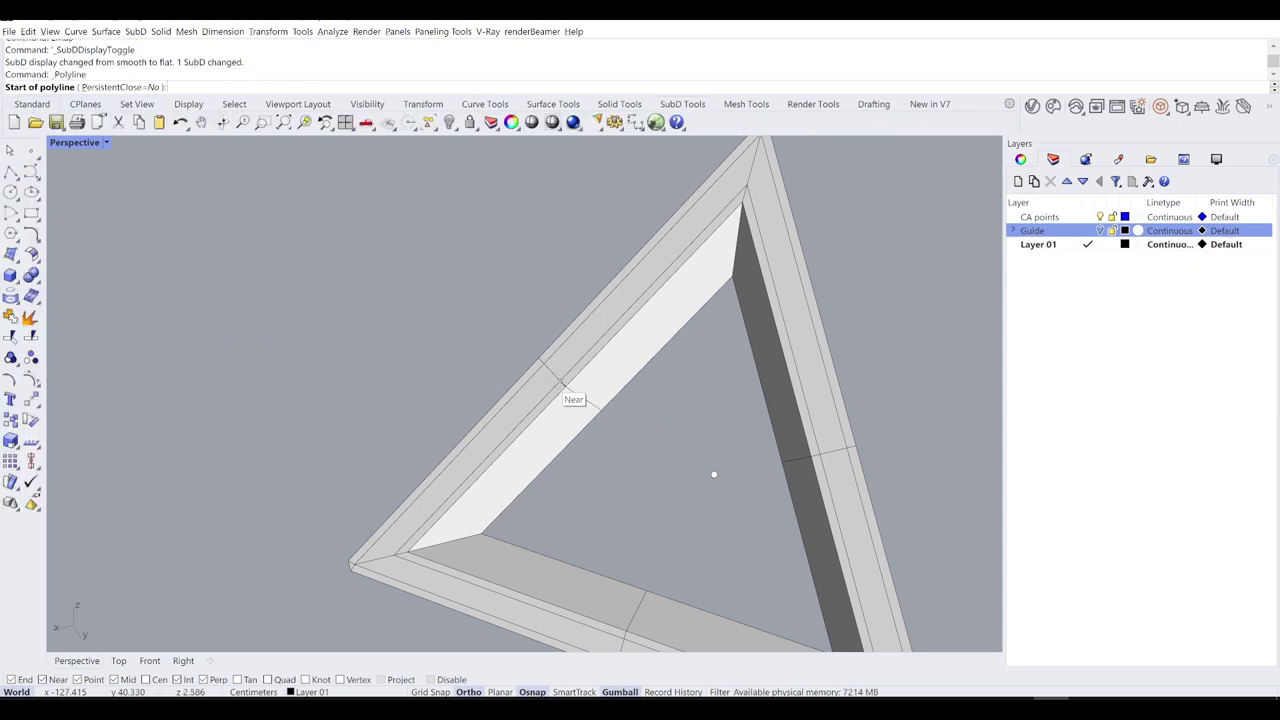
pyautogui.click(565, 386)
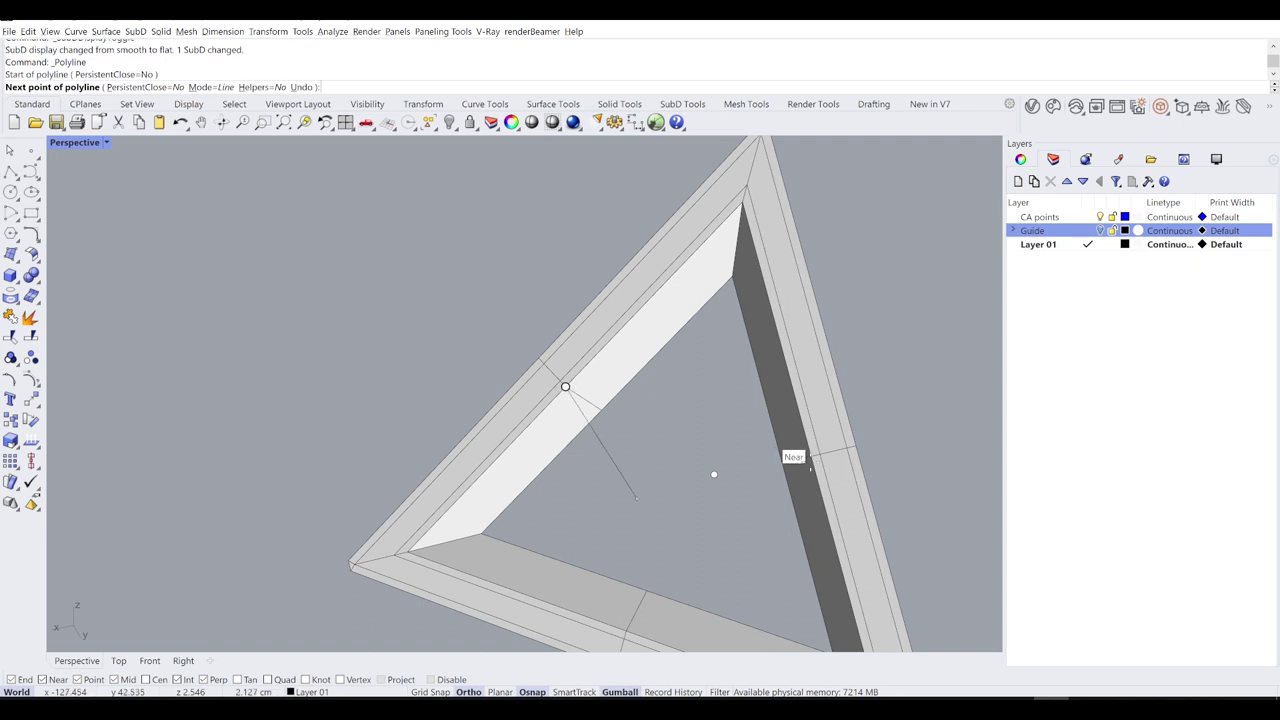
pyautogui.scroll(2, 807, 456)
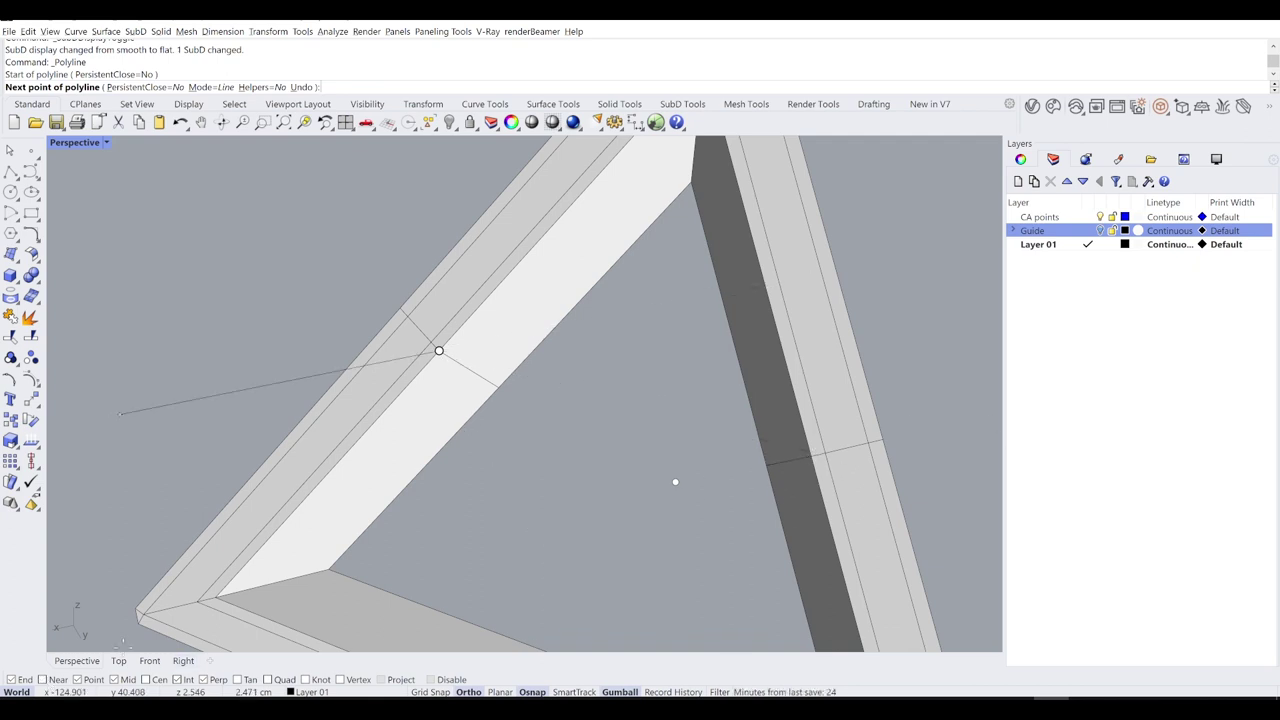
pyautogui.click(114, 679)
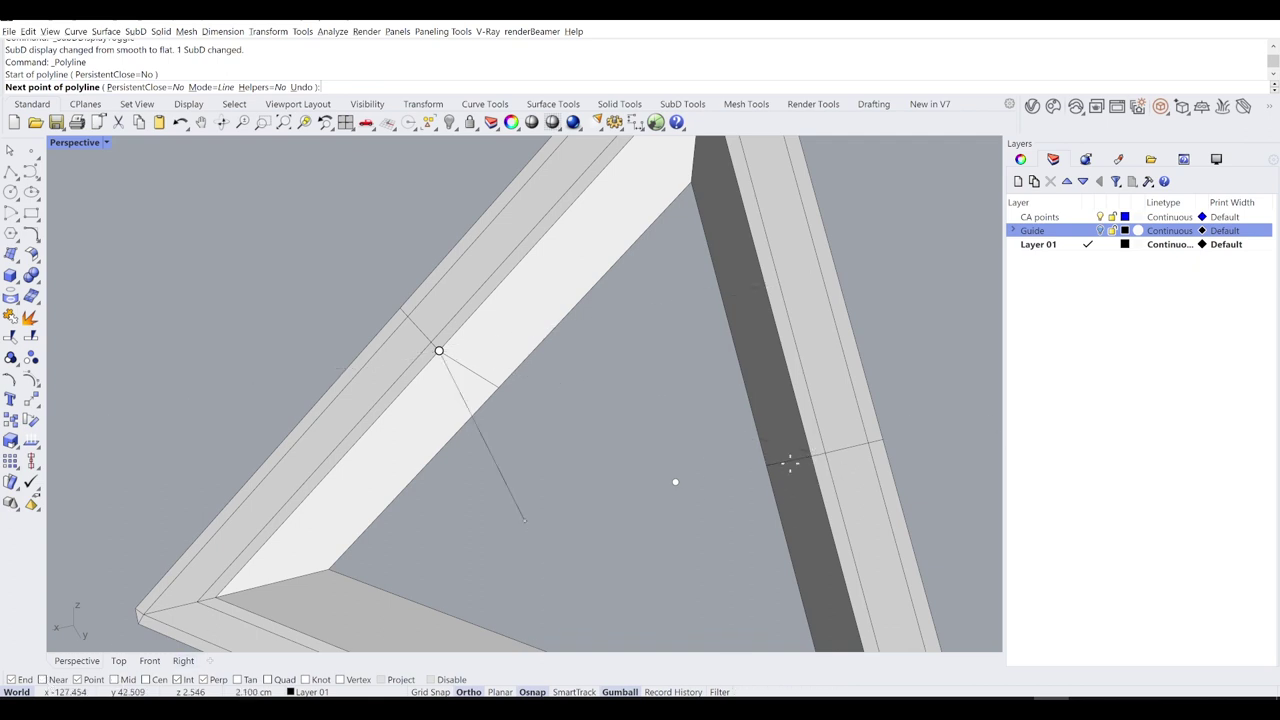
pyautogui.moveTo(809, 456); pyautogui.dragTo(738, 432, button='right')
pyautogui.press('Escape')
# Step: With Vertex snap on, draw a line across the opening between the middle vertices of two adjacent inner edges
pyautogui.moveTo(602, 467); pyautogui.dragTo(610, 468, button='right')
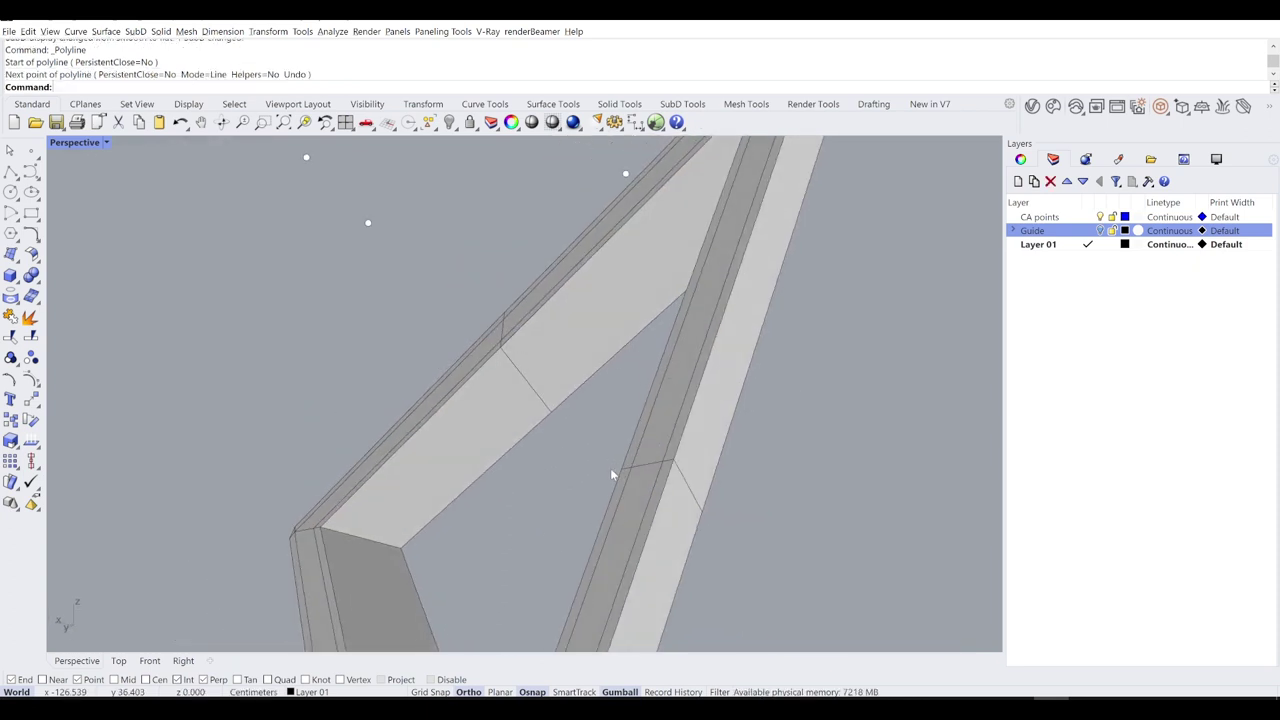
pyautogui.rightClick(610, 468)
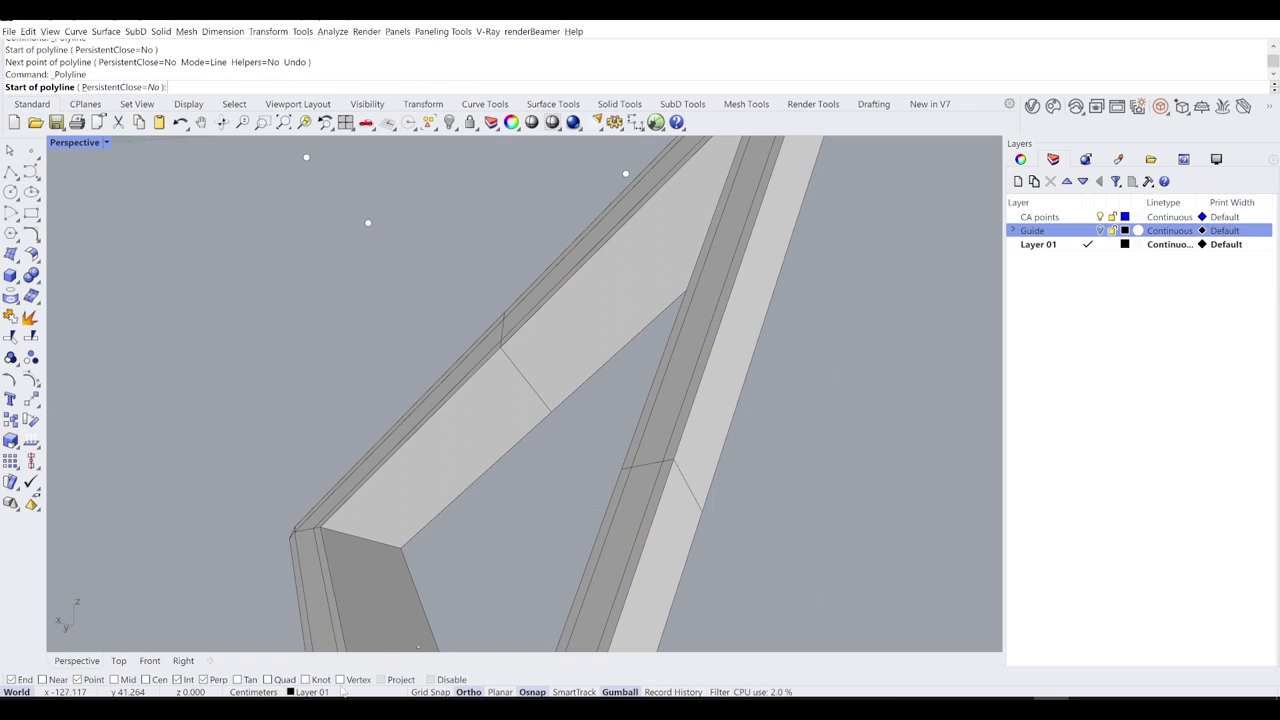
pyautogui.click(500, 347)
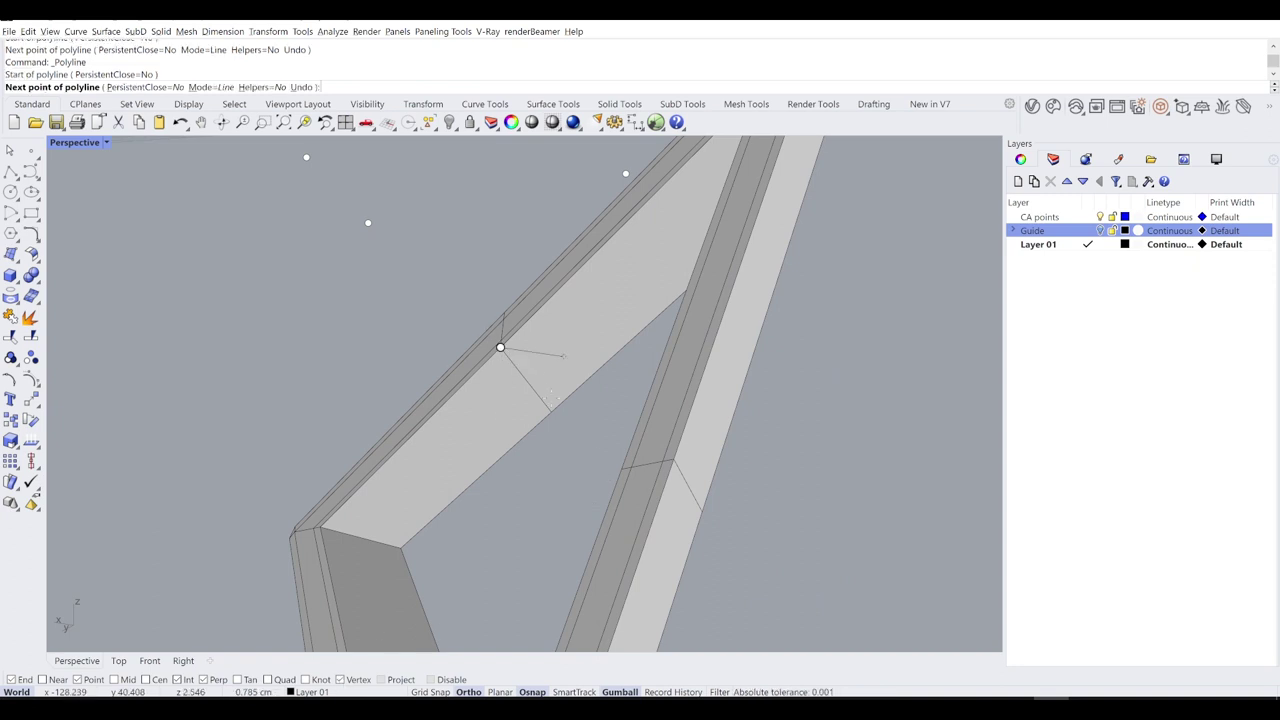
pyautogui.click(617, 468)
pyautogui.rightClick(617, 469)
pyautogui.moveTo(617, 469); pyautogui.dragTo(652, 486, button='right')
# Step: Draw a line from the opening's upper corner vertex perpendicular to the line across the opening
pyautogui.moveTo(630, 388); pyautogui.dragTo(606, 440, button='right')
pyautogui.rightClick(686, 218)
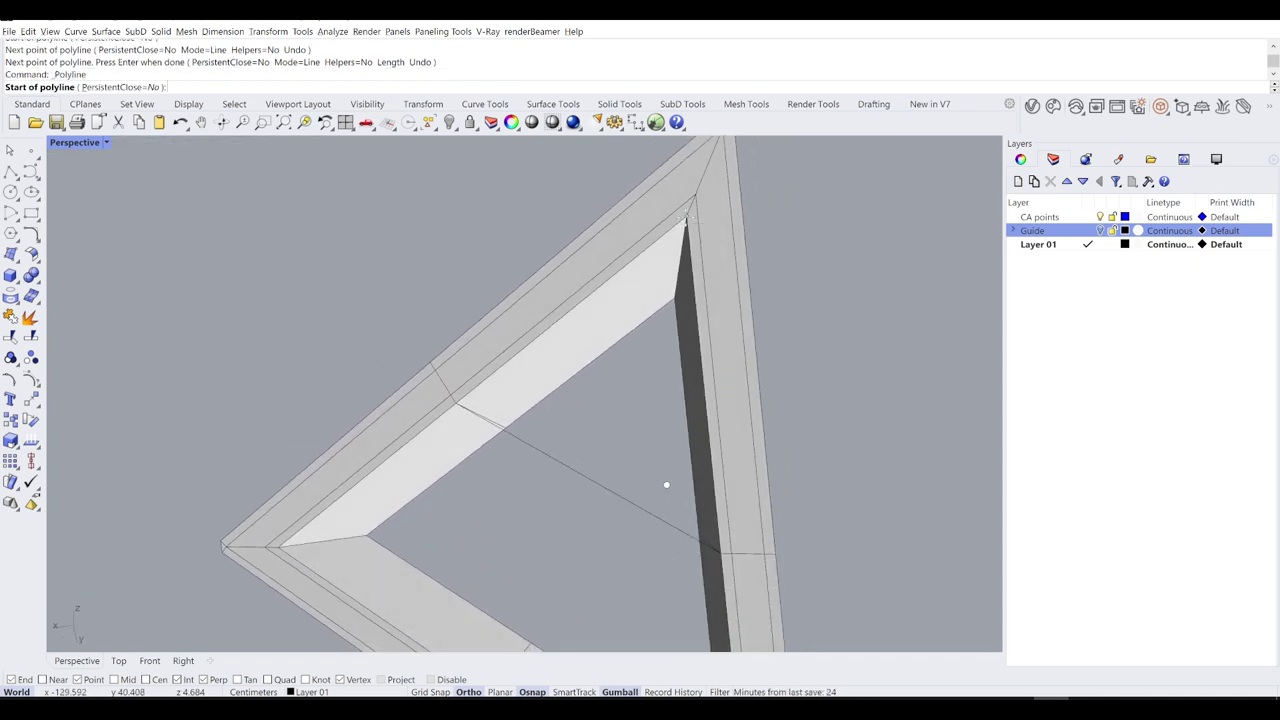
pyautogui.click(686, 216)
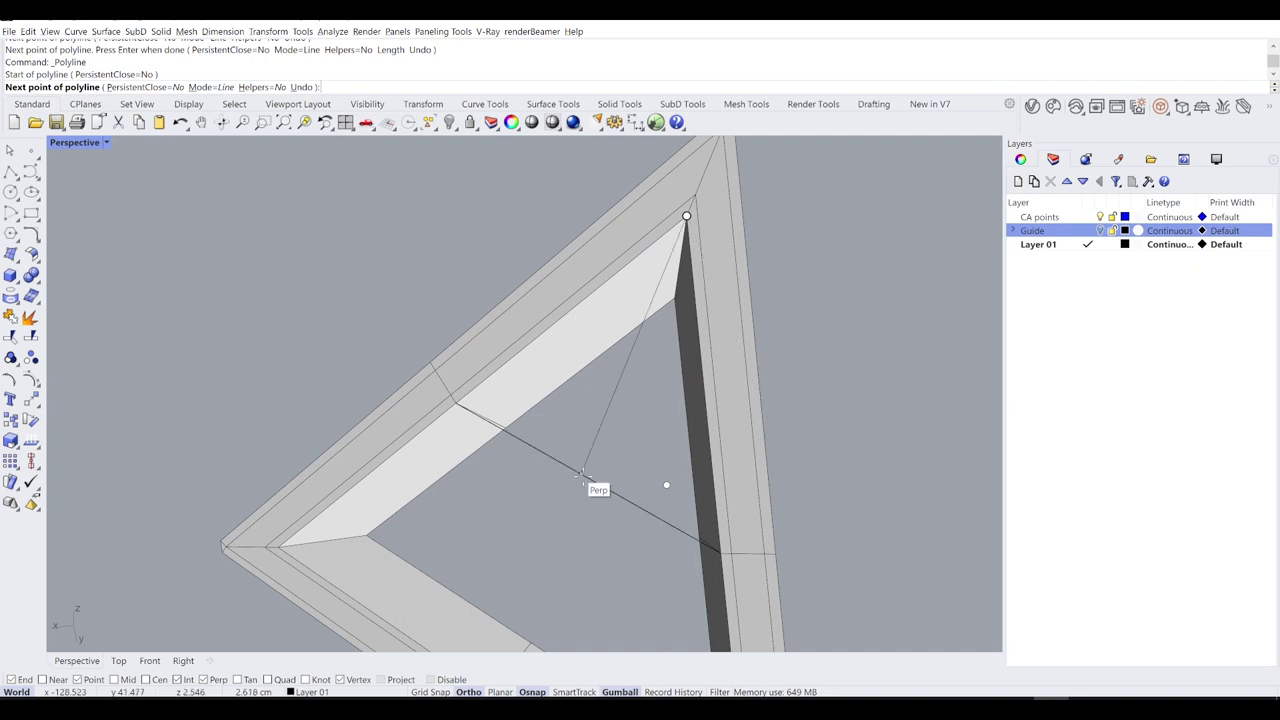
pyautogui.click(590, 484)
pyautogui.rightClick(590, 484)
# Step: Draw a short line from the corner vertex on the opposite side of the opening perpendicular to the corner's construction line
pyautogui.moveTo(590, 484); pyautogui.dragTo(612, 385, button='right')
pyautogui.scroll(5, 611, 282)
pyautogui.keyDown('shift'); pyautogui.moveTo(670, 350); pyautogui.dragTo(603, 203, button='right'); pyautogui.keyUp('shift')
pyautogui.scroll(2, 603, 203)
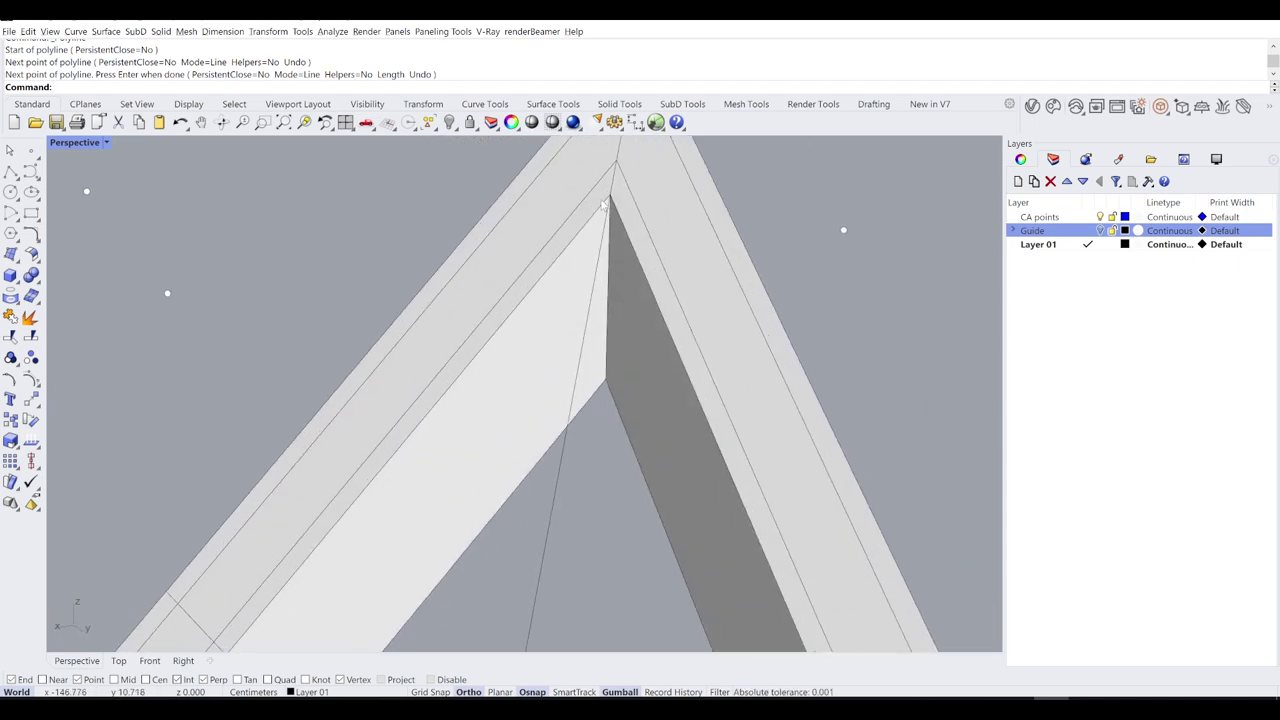
pyautogui.click(612, 203)
pyautogui.click(650, 241)
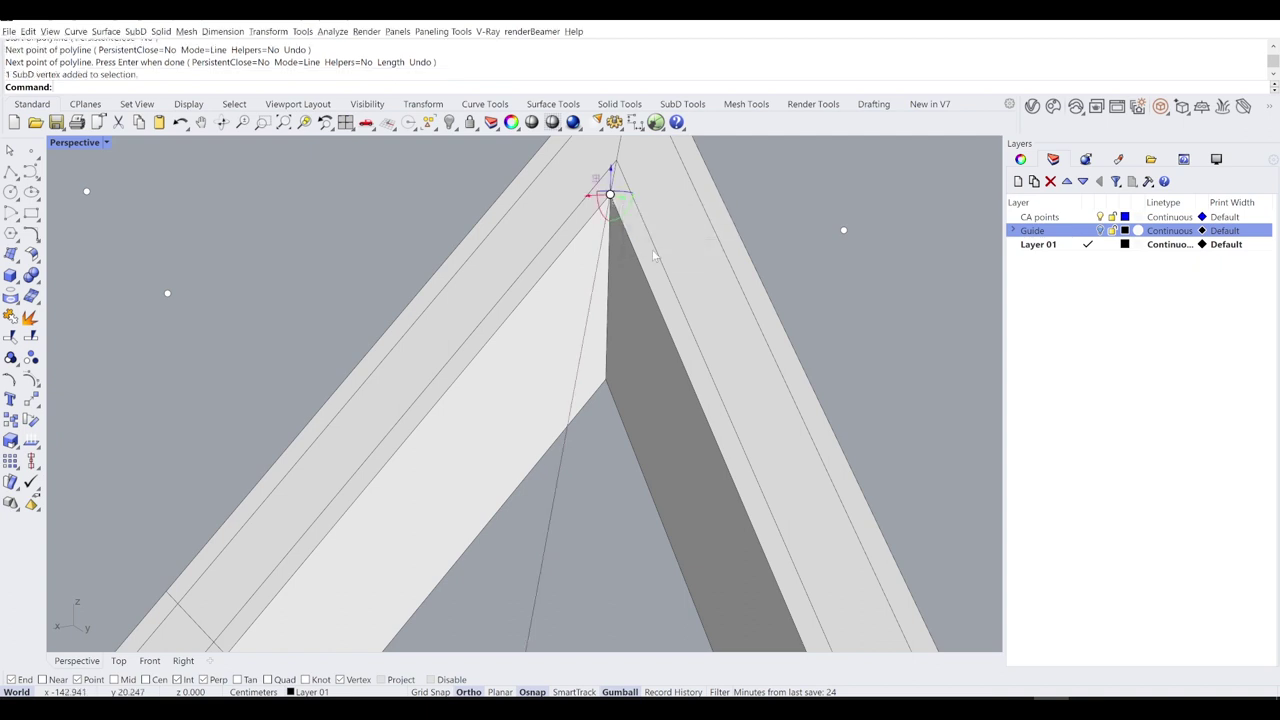
pyautogui.scroll(-1, 663, 310)
pyautogui.moveTo(663, 310)
pyautogui.mouseDown(button='right')
pyautogui.moveTo(560, 360)
pyautogui.moveTo(643, 300)
pyautogui.moveTo(648, 313)
pyautogui.mouseUp(button='right')
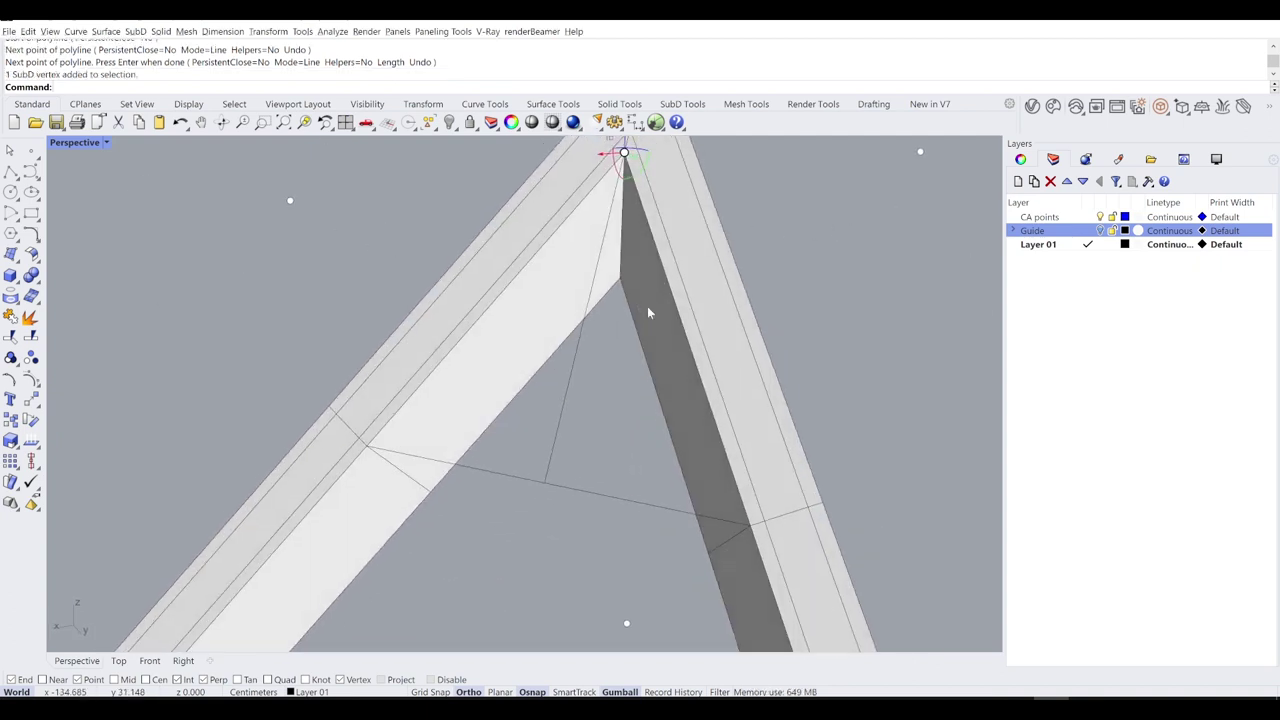
pyautogui.click(11, 171)
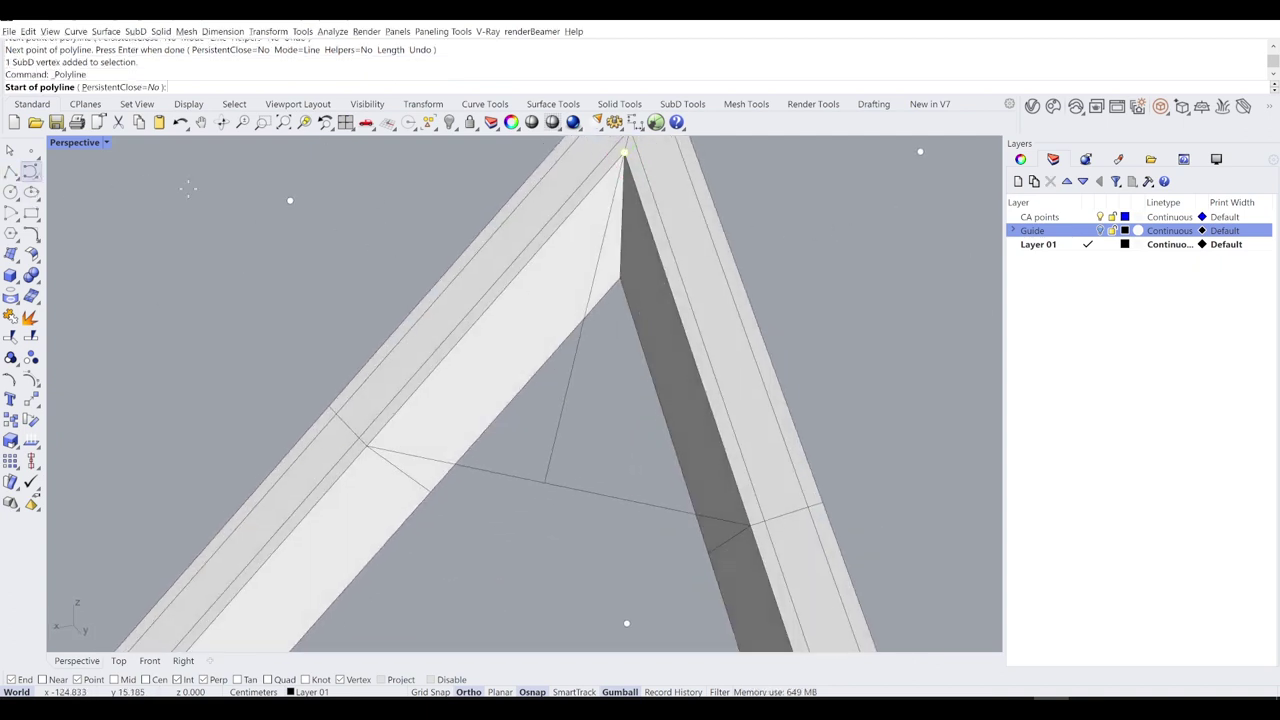
pyautogui.click(620, 278)
pyautogui.click(599, 253)
pyautogui.rightClick(600, 252)
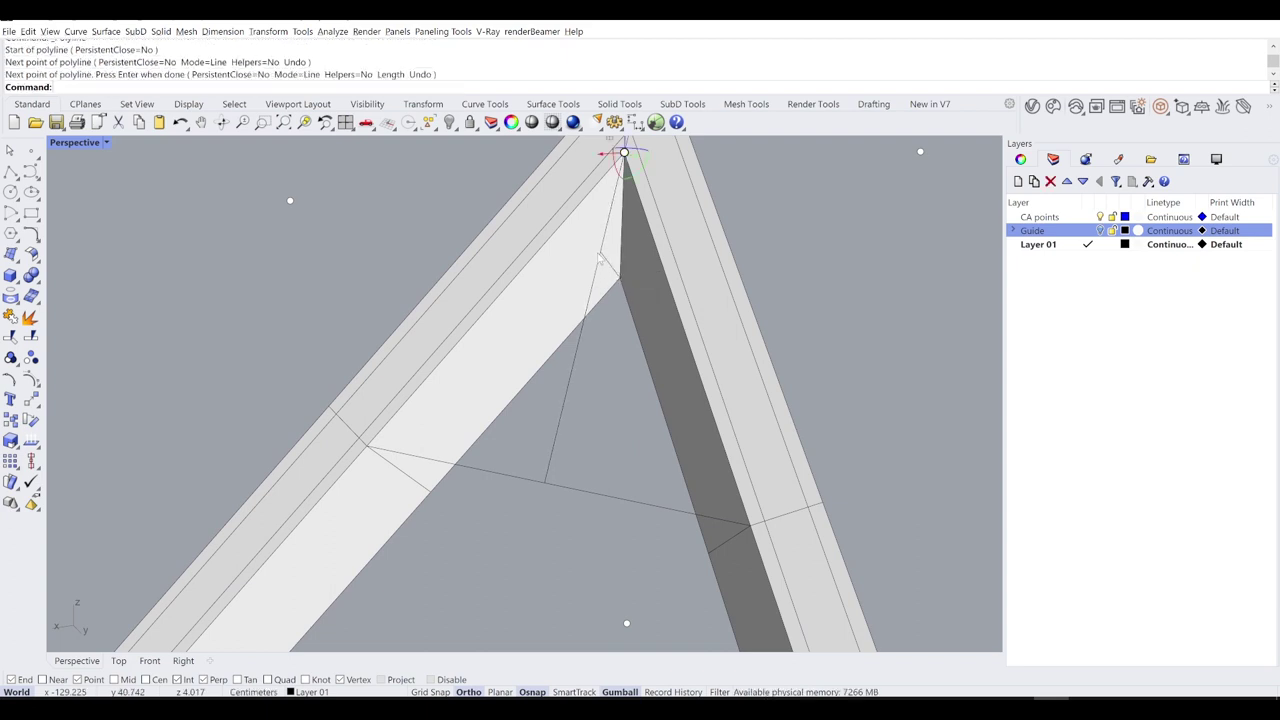
pyautogui.moveTo(600, 252); pyautogui.dragTo(660, 380, button='right')
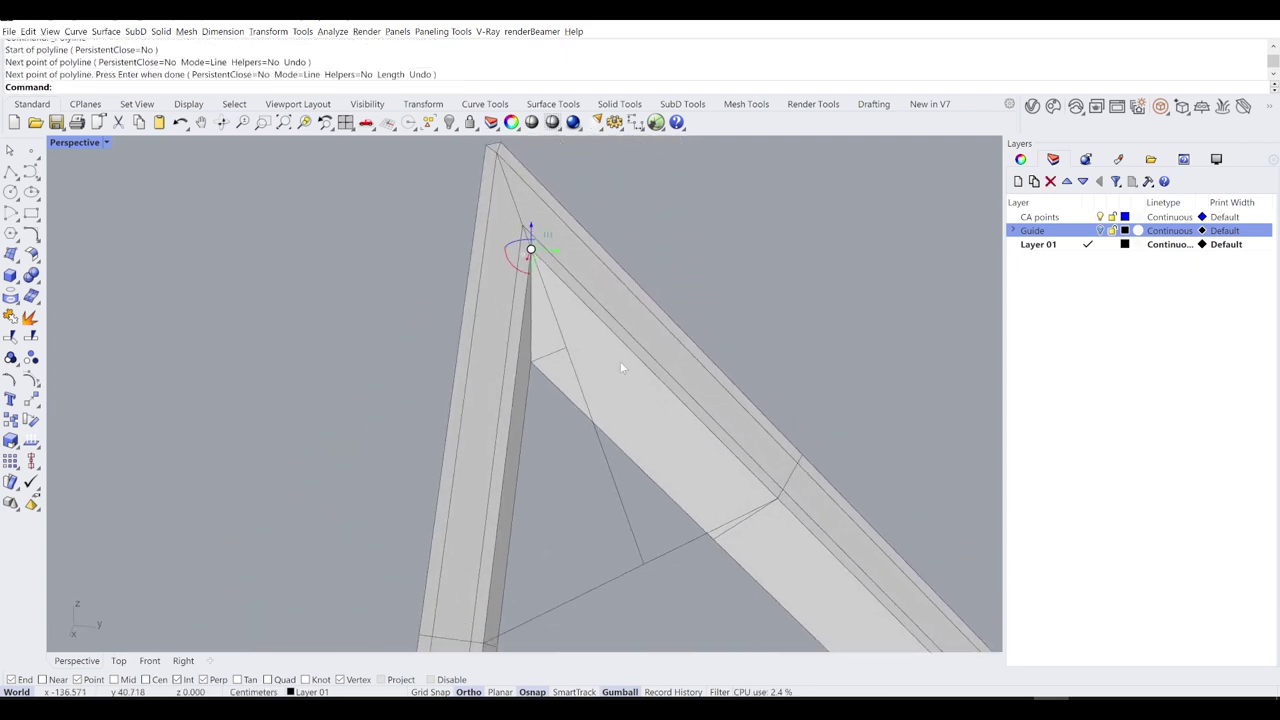
# Step: Move the opening's upper corner SubD vertex to the end of the short perpendicular line on the construction line
pyautogui.write(',')
pyautogui.press('Return')
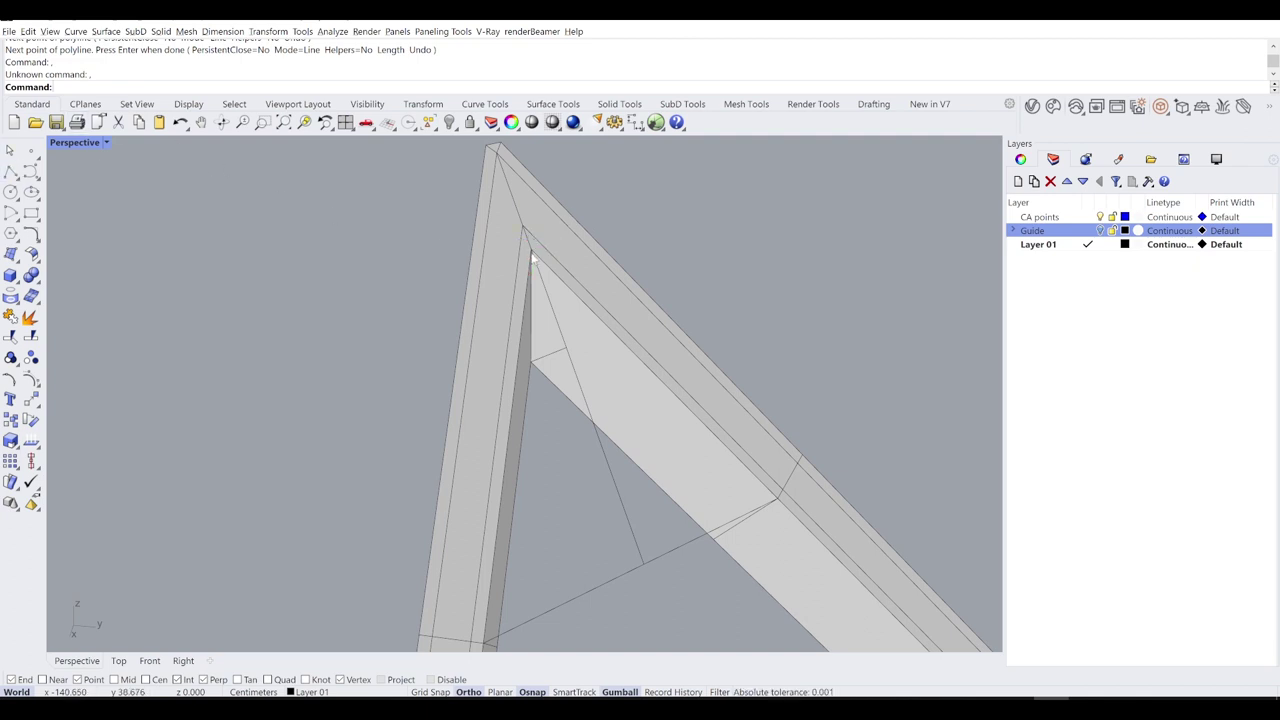
pyautogui.click(534, 257)
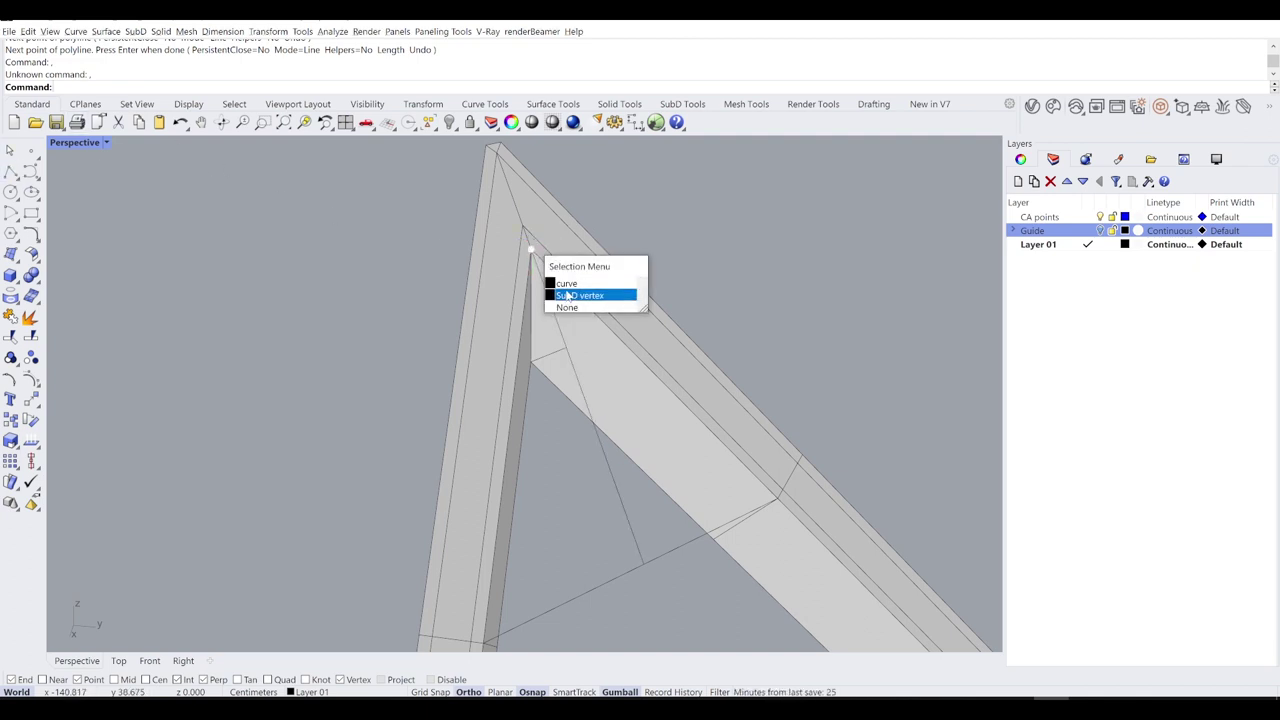
pyautogui.click(565, 290)
pyautogui.write('m')
pyautogui.press('Return')
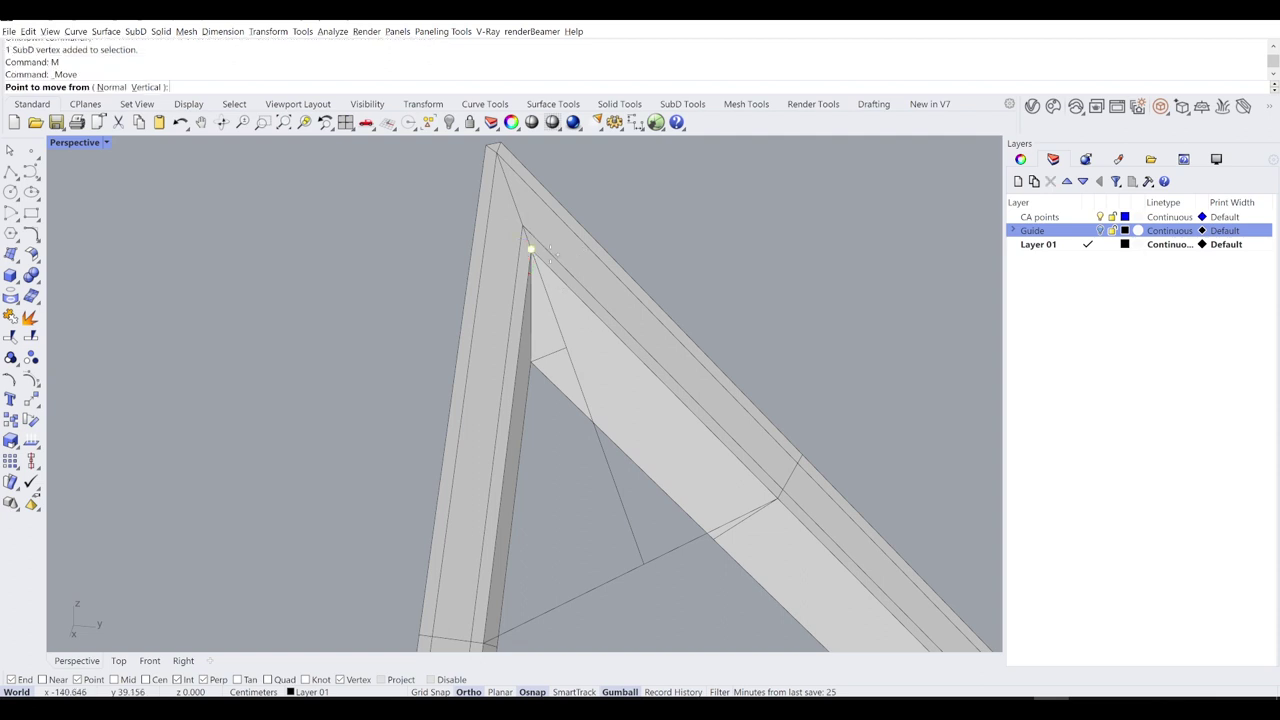
pyautogui.click(529, 249)
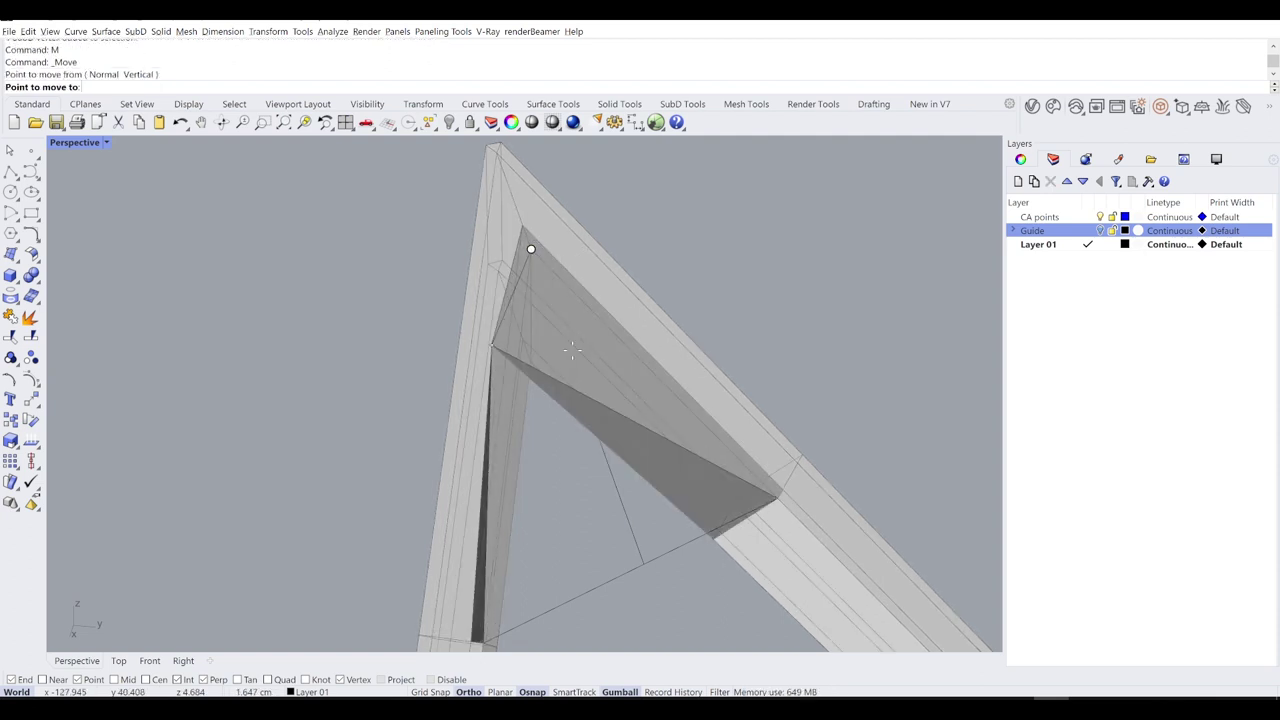
pyautogui.click(565, 347)
pyautogui.scroll(5, 540, 340)
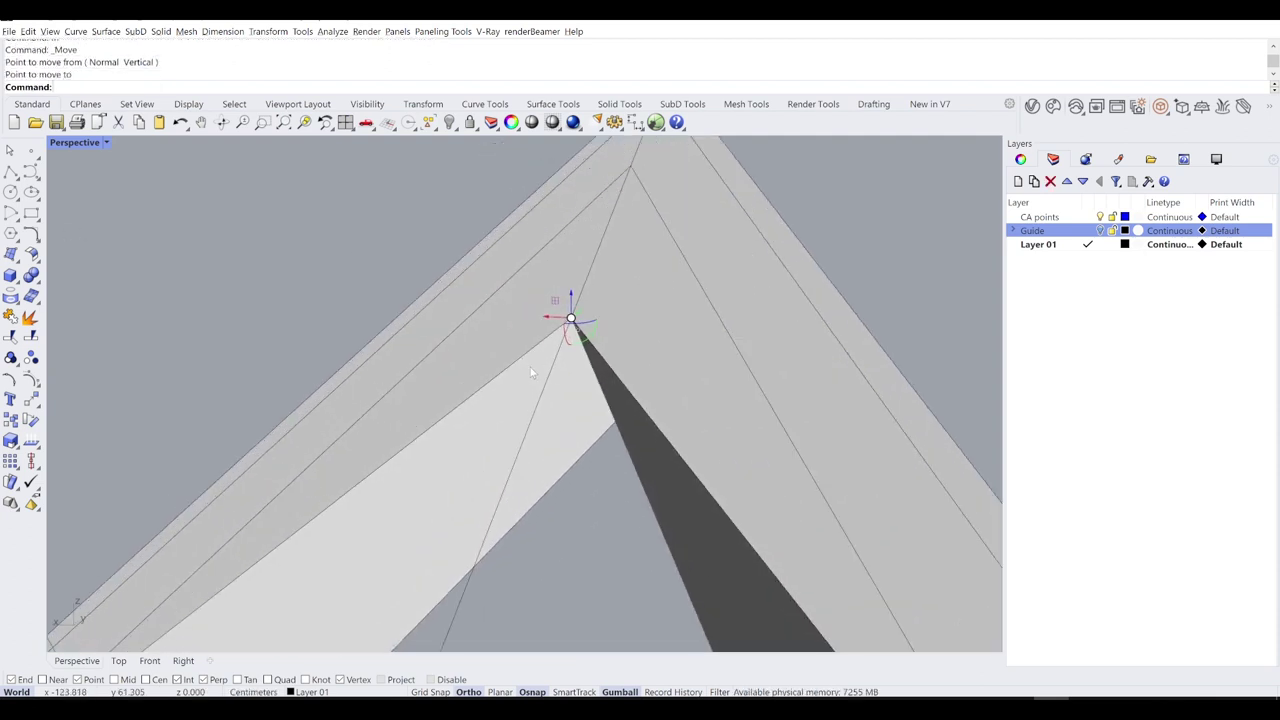
pyautogui.scroll(-5, 605, 340)
# Step: Check the adjusted corner in smooth display, then return the SubD to flat display
pyautogui.press('Tab')
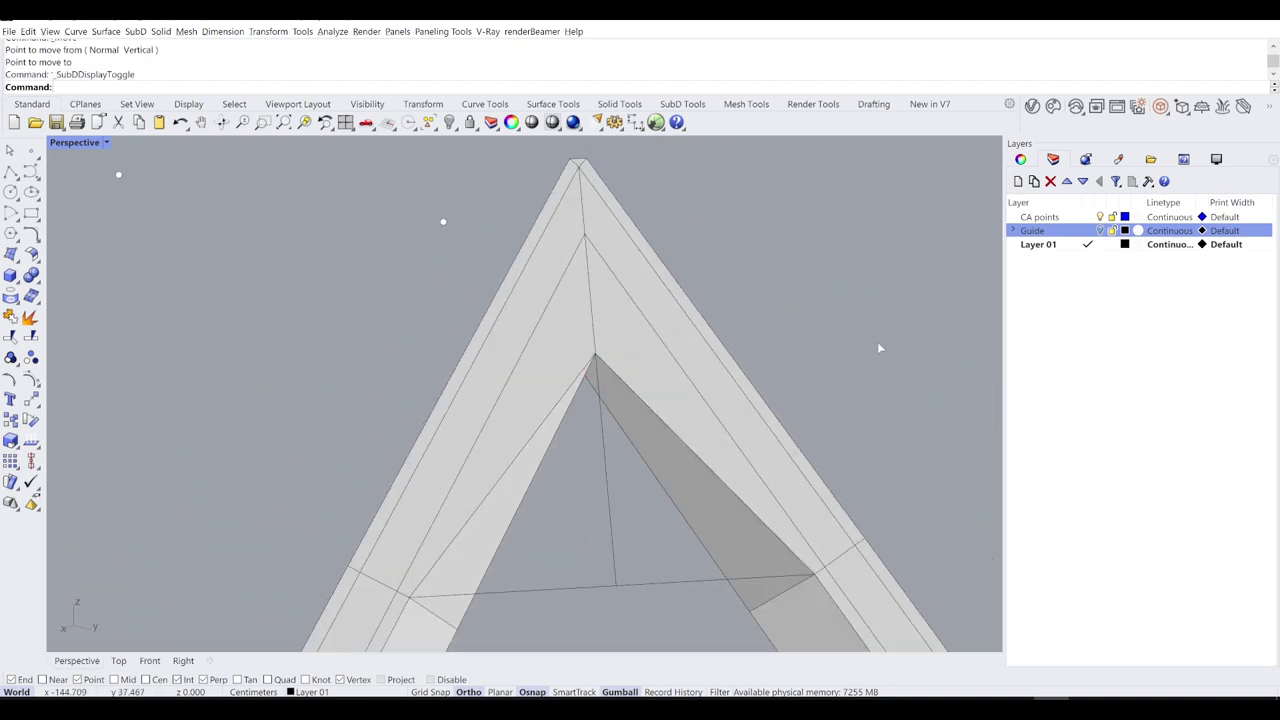
pyautogui.moveTo(873, 374); pyautogui.dragTo(755, 318, button='right')
pyautogui.press('Tab')
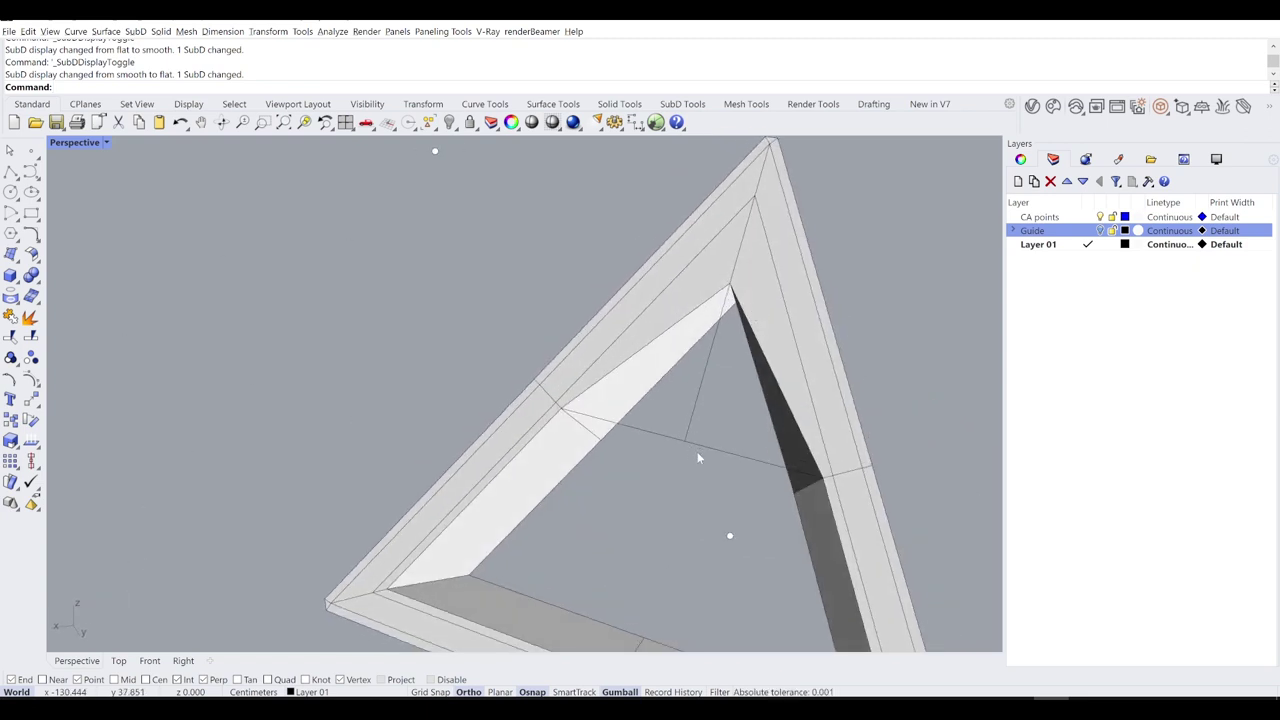
# Step: Undo the move of the opening's upper corner vertex and delete the three construction lines inside the triangle
pyautogui.moveTo(698, 458); pyautogui.dragTo(754, 457, button='right')
pyautogui.moveTo(705, 377); pyautogui.dragTo(705, 377)
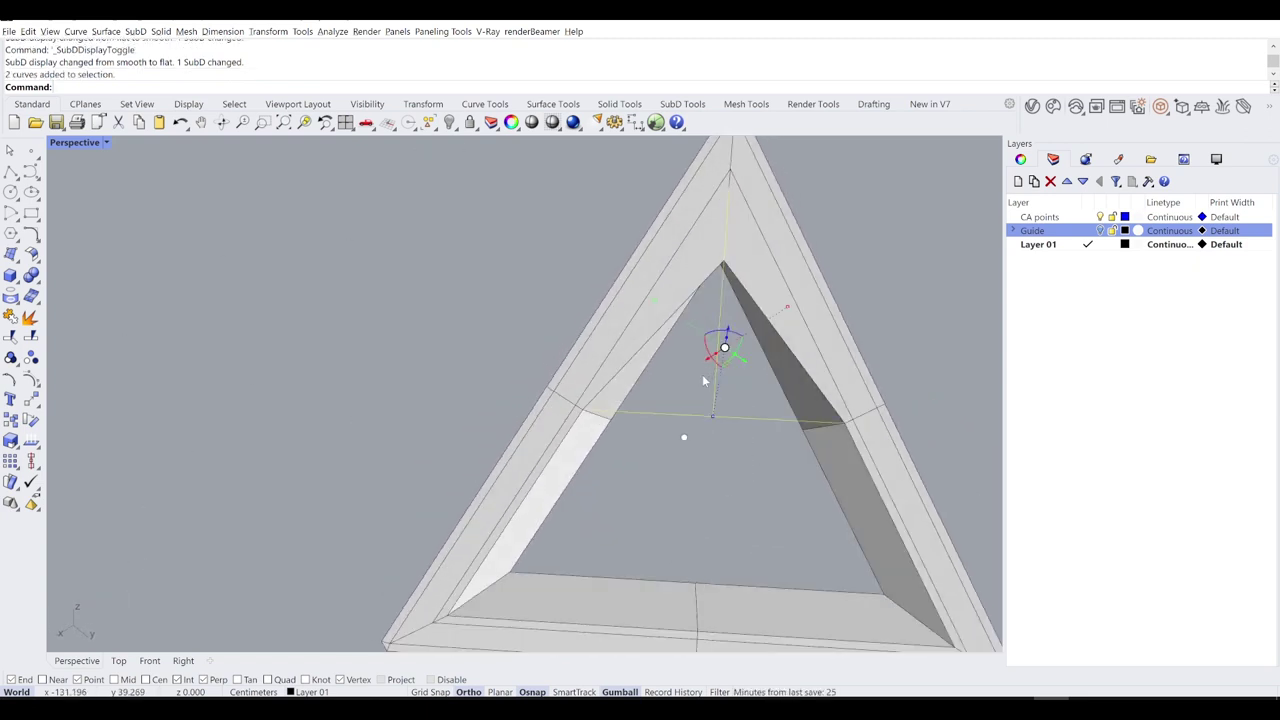
pyautogui.hotkey('ctrl', 'z')
pyautogui.moveTo(782, 373); pyautogui.dragTo(693, 263, button='right')
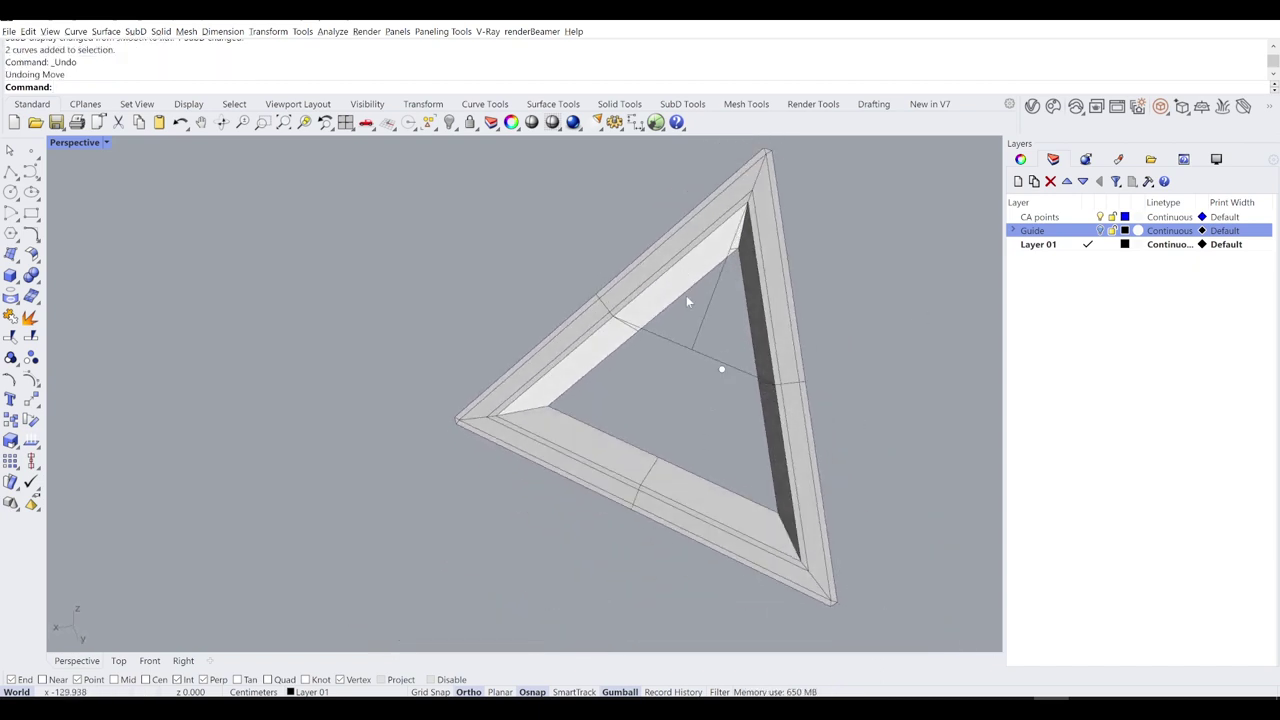
pyautogui.moveTo(537, 166); pyautogui.dragTo(873, 427)
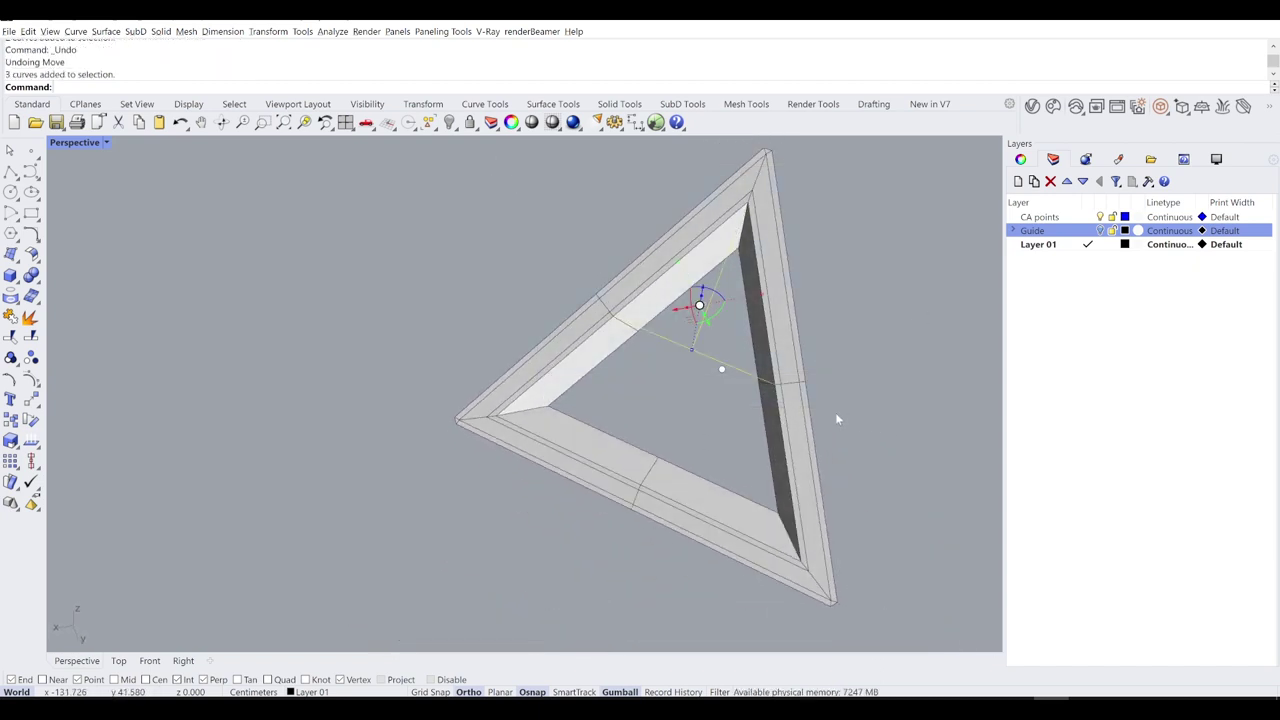
pyautogui.press('Delete')
# Step: Bevel the edge loop around the middle of the triangle's lower bar with one segment to form a narrow band of faces
pyautogui.moveTo(807, 423); pyautogui.dragTo(645, 369, button='right')
pyautogui.scroll(4, 645, 369)
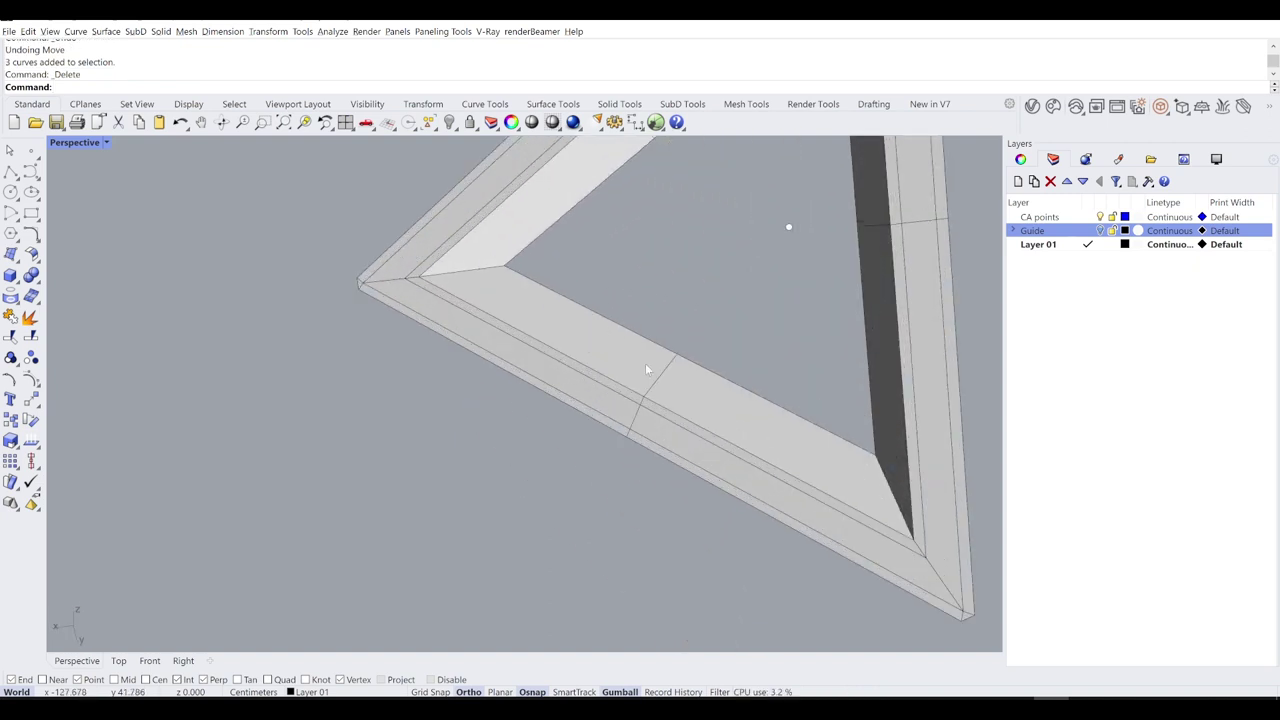
pyautogui.doubleClick(670, 376)
pyautogui.scroll(-5, 660, 399)
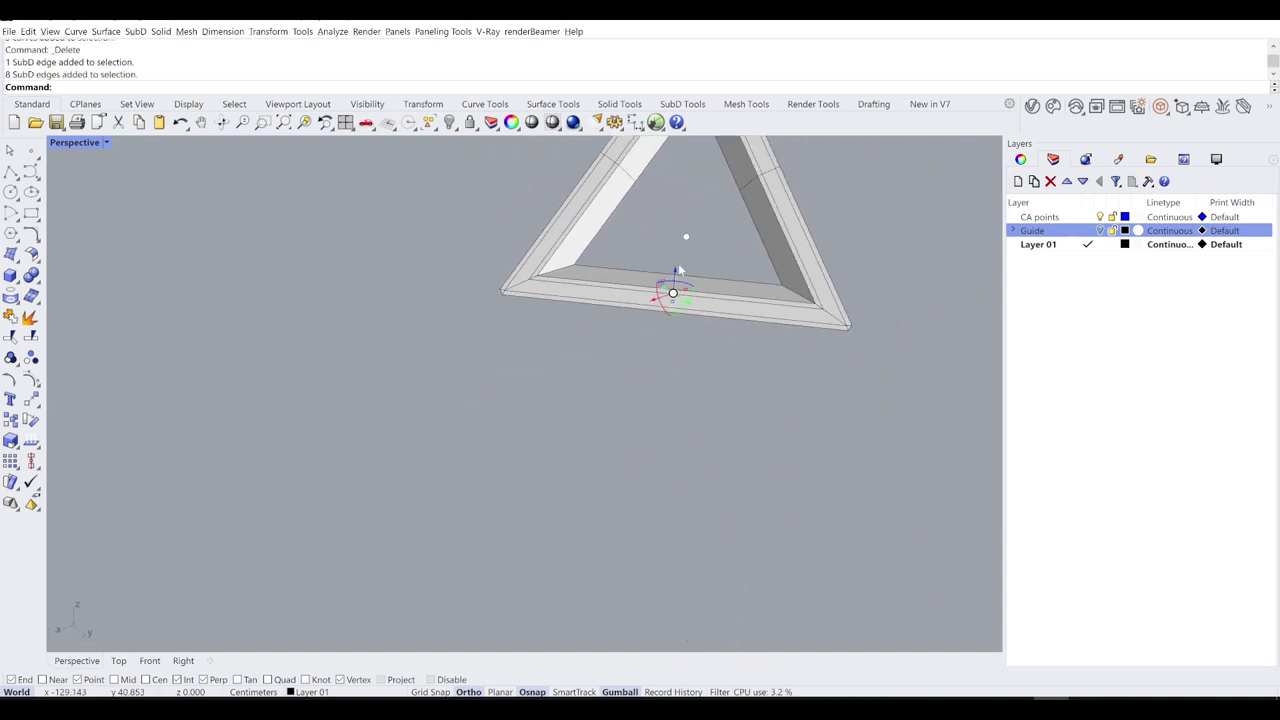
pyautogui.moveTo(678, 263); pyautogui.dragTo(631, 326, button='right')
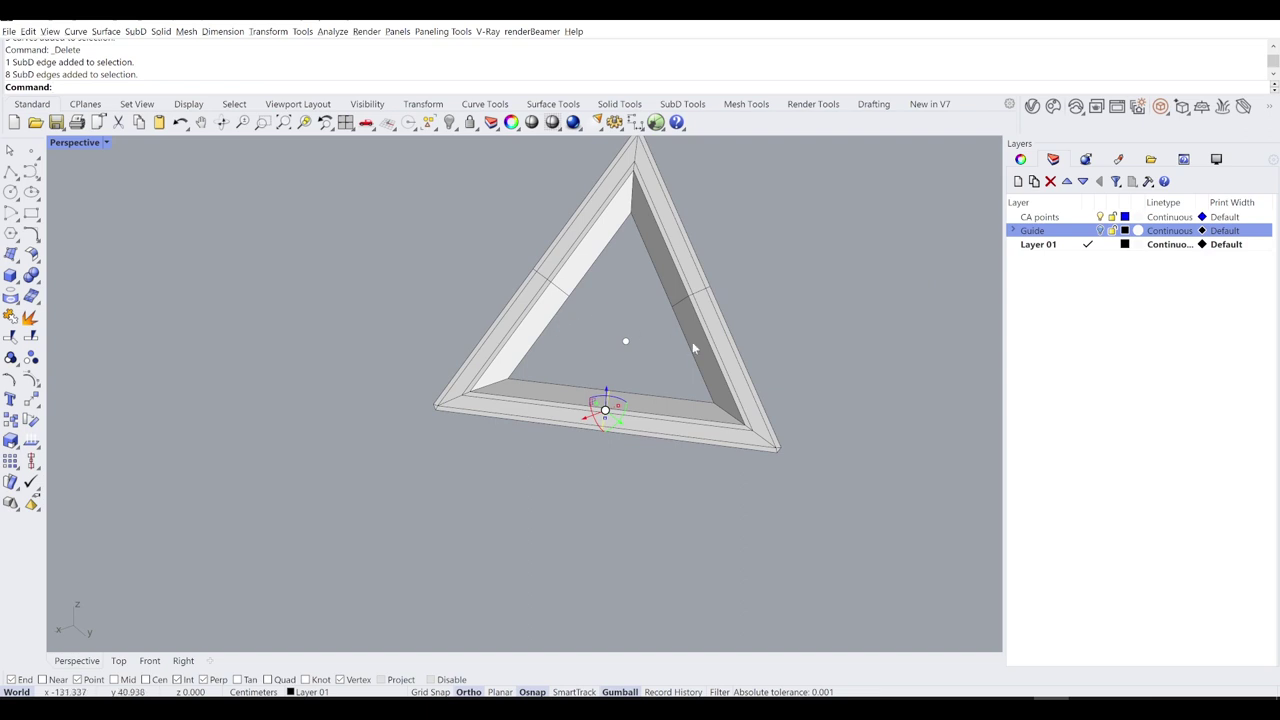
pyautogui.moveTo(621, 320); pyautogui.dragTo(618, 265, button='right')
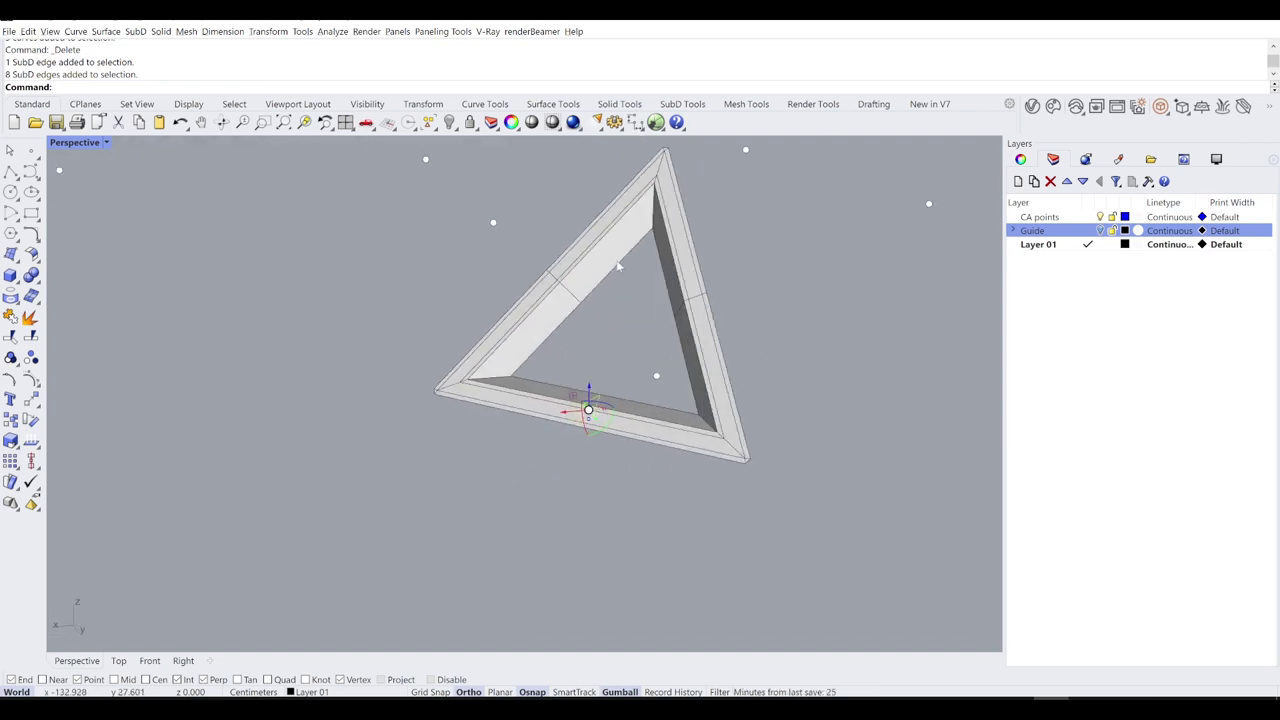
pyautogui.moveTo(607, 339); pyautogui.dragTo(545, 385, button='right')
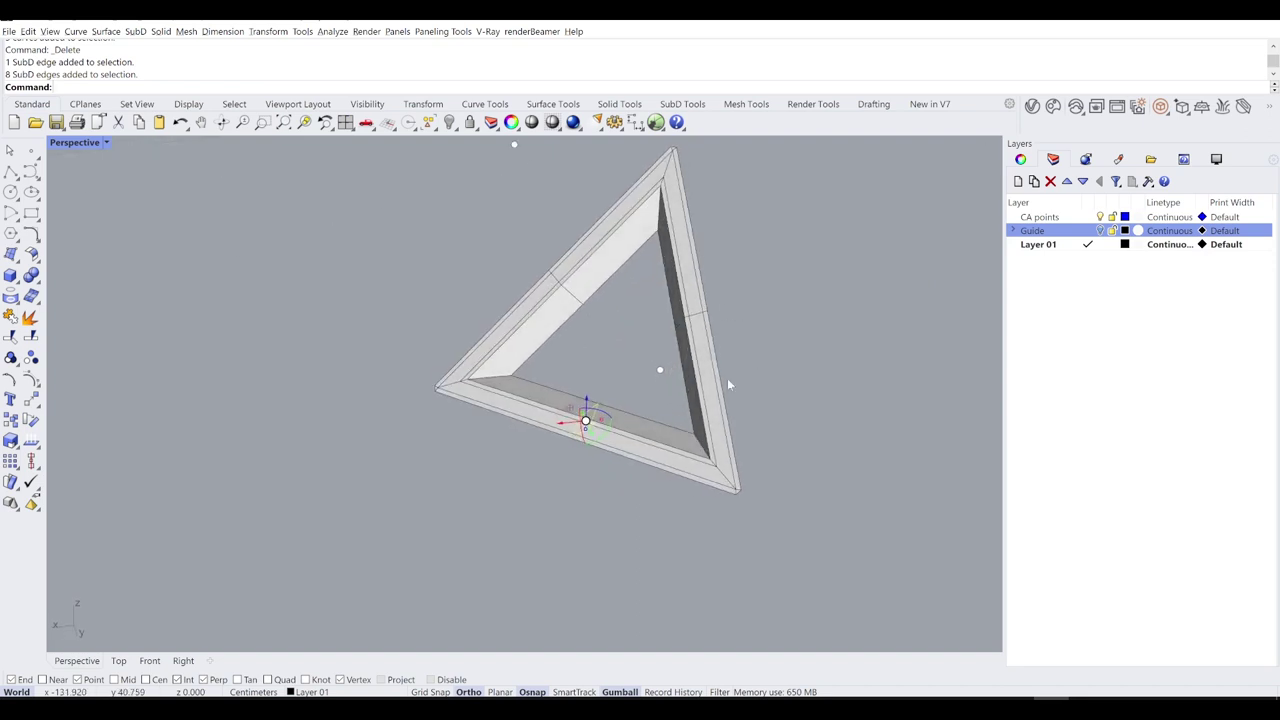
pyautogui.scroll(7, 540, 387)
pyautogui.scroll(2, 660, 400)
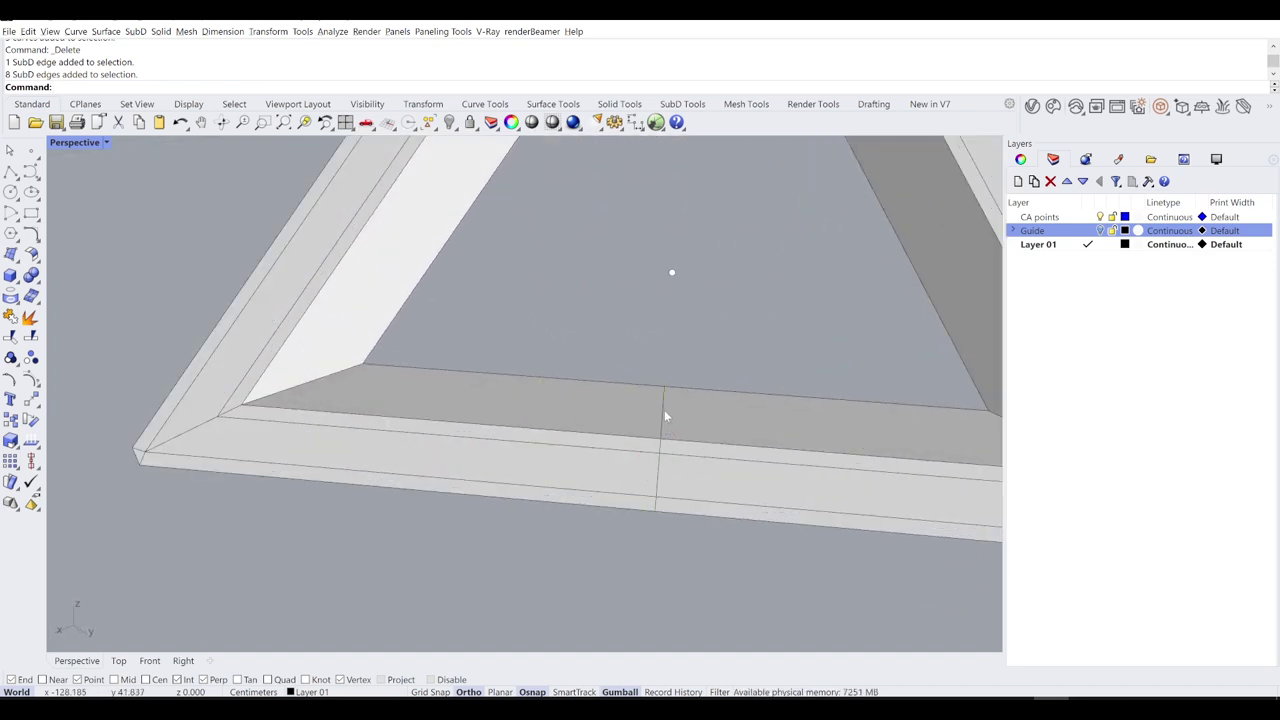
pyautogui.doubleClick(665, 411)
pyautogui.moveTo(665, 411); pyautogui.dragTo(695, 430, button='right')
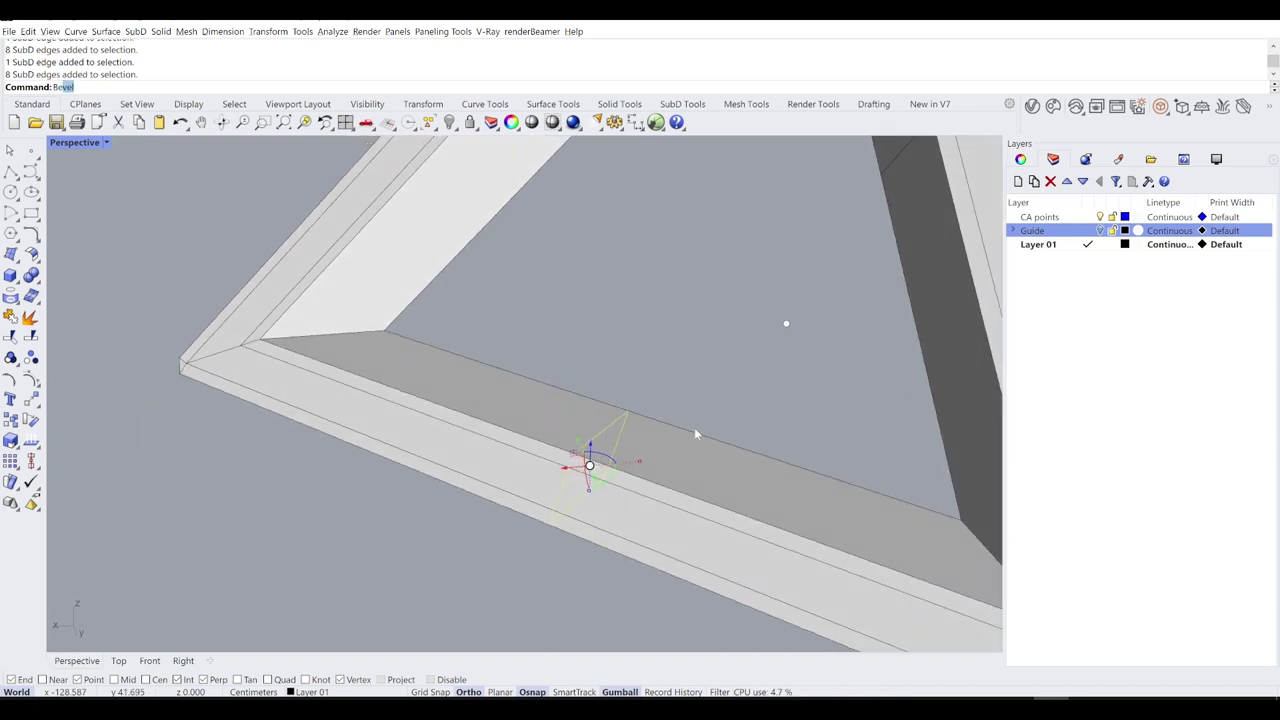
pyautogui.press('Return')
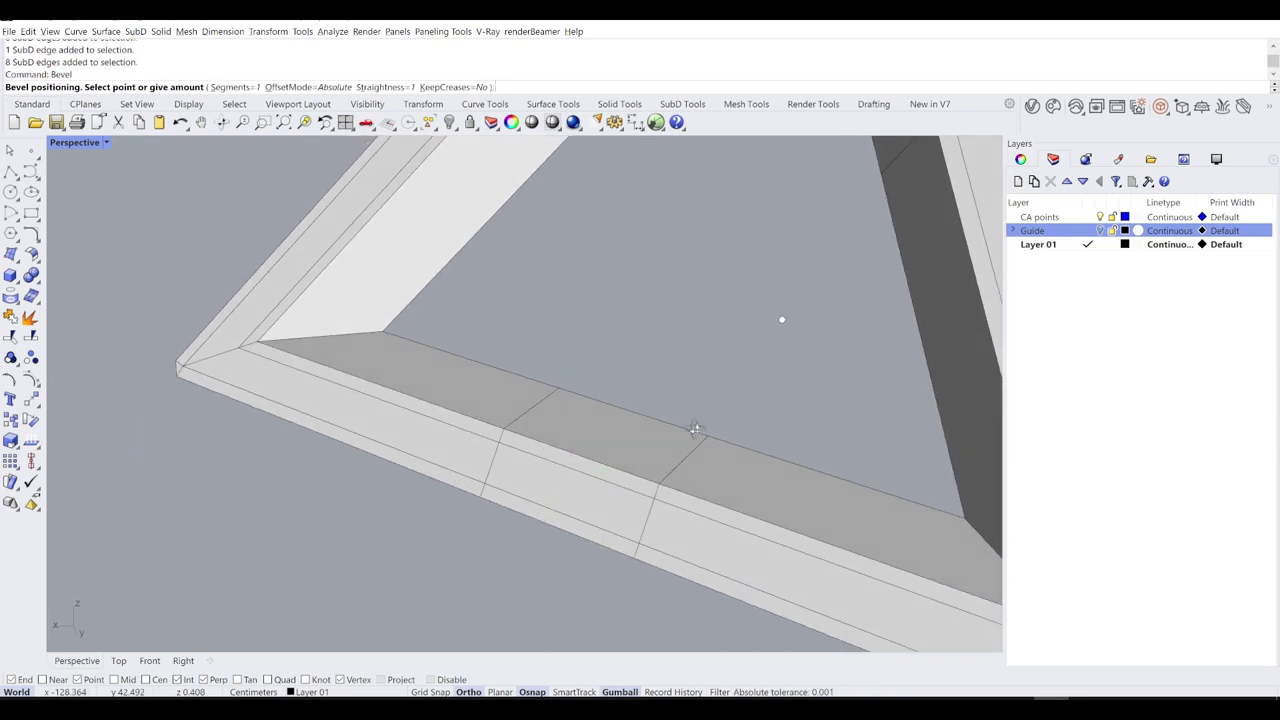
pyautogui.scroll(-5, 695, 430)
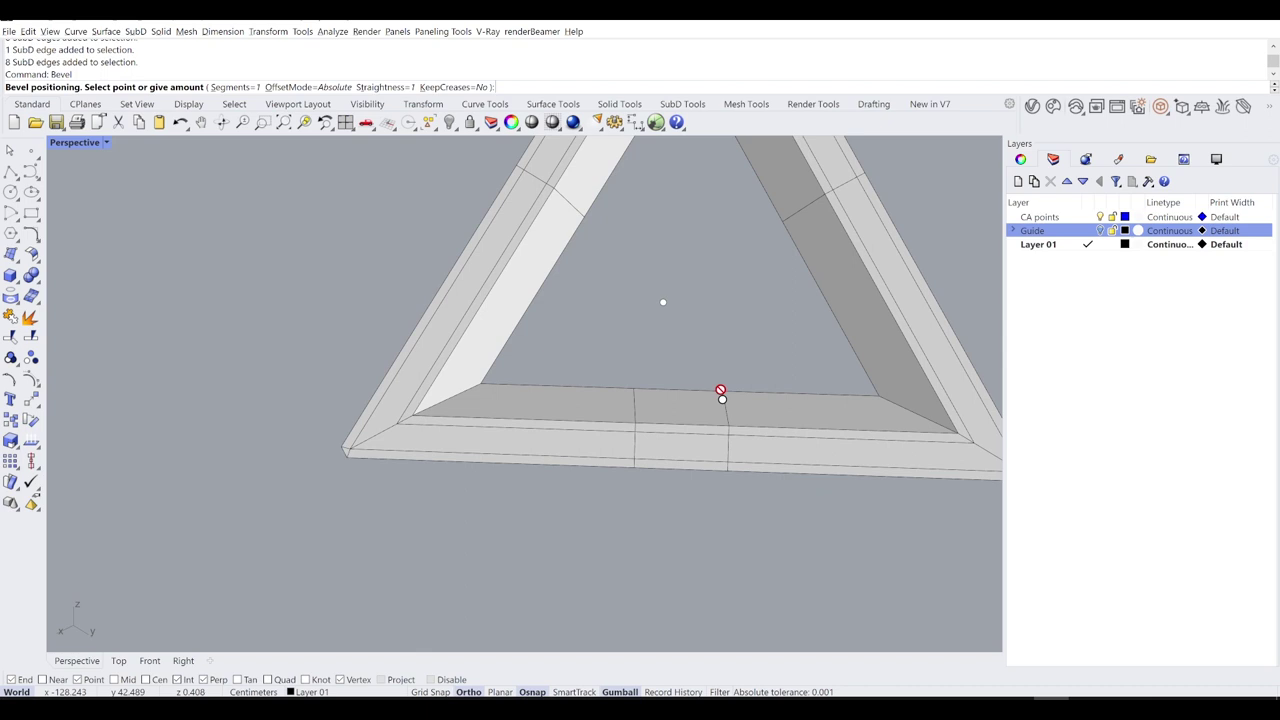
pyautogui.click(710, 400)
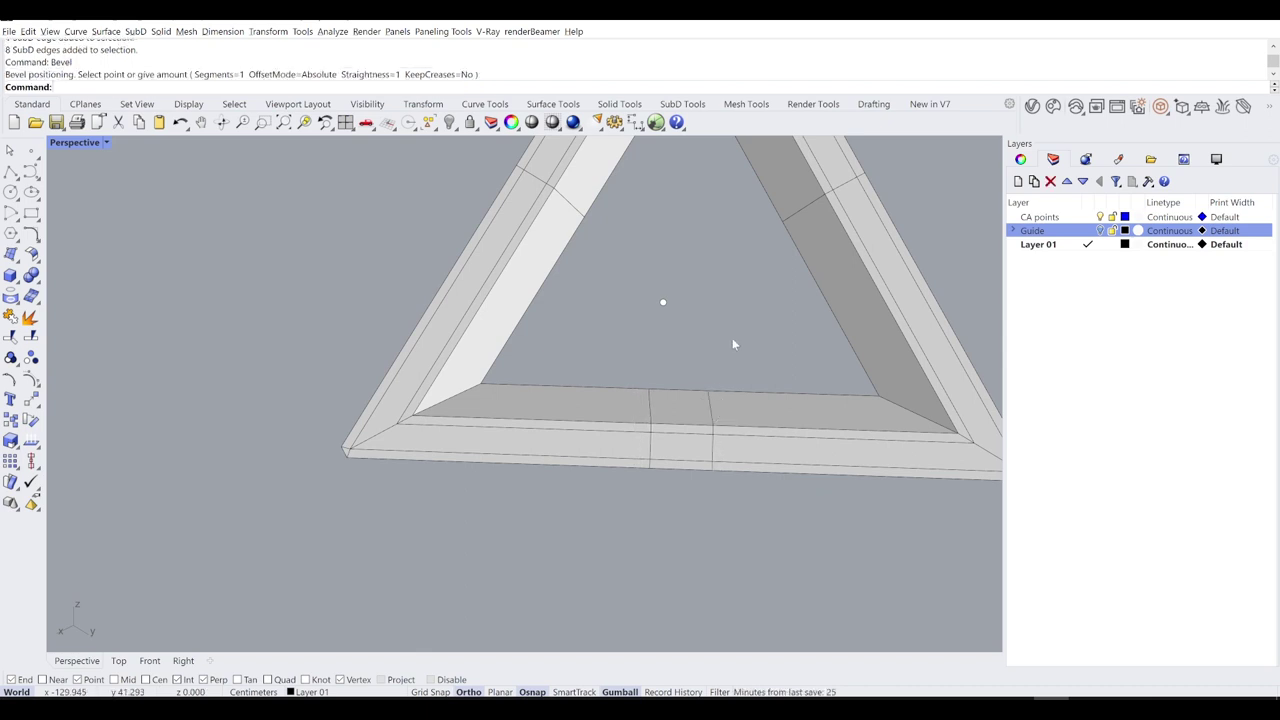
# Step: Extrude the lower bar's inner, border, front and outer bevel faces between the bevelled edges vertically upward into a block
pyautogui.moveTo(732, 340); pyautogui.dragTo(660, 340, button='right')
pyautogui.scroll(5, 628, 480)
pyautogui.moveTo(628, 480); pyautogui.dragTo(446, 408, button='right')
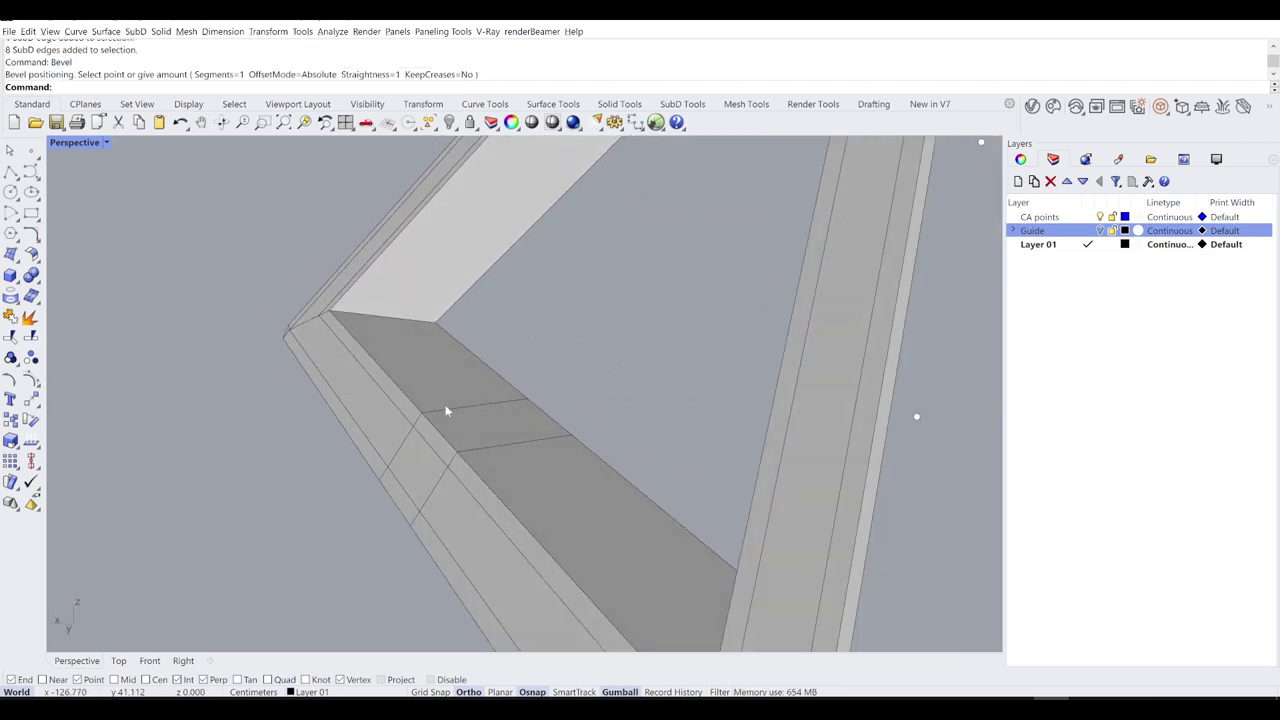
pyautogui.scroll(4, 446, 410)
pyautogui.click(519, 445)
pyautogui.click(674, 367)
pyautogui.keyDown('ctrl'); pyautogui.keyDown('shift'); pyautogui.click(530, 465); pyautogui.keyUp('shift'); pyautogui.keyUp('ctrl')
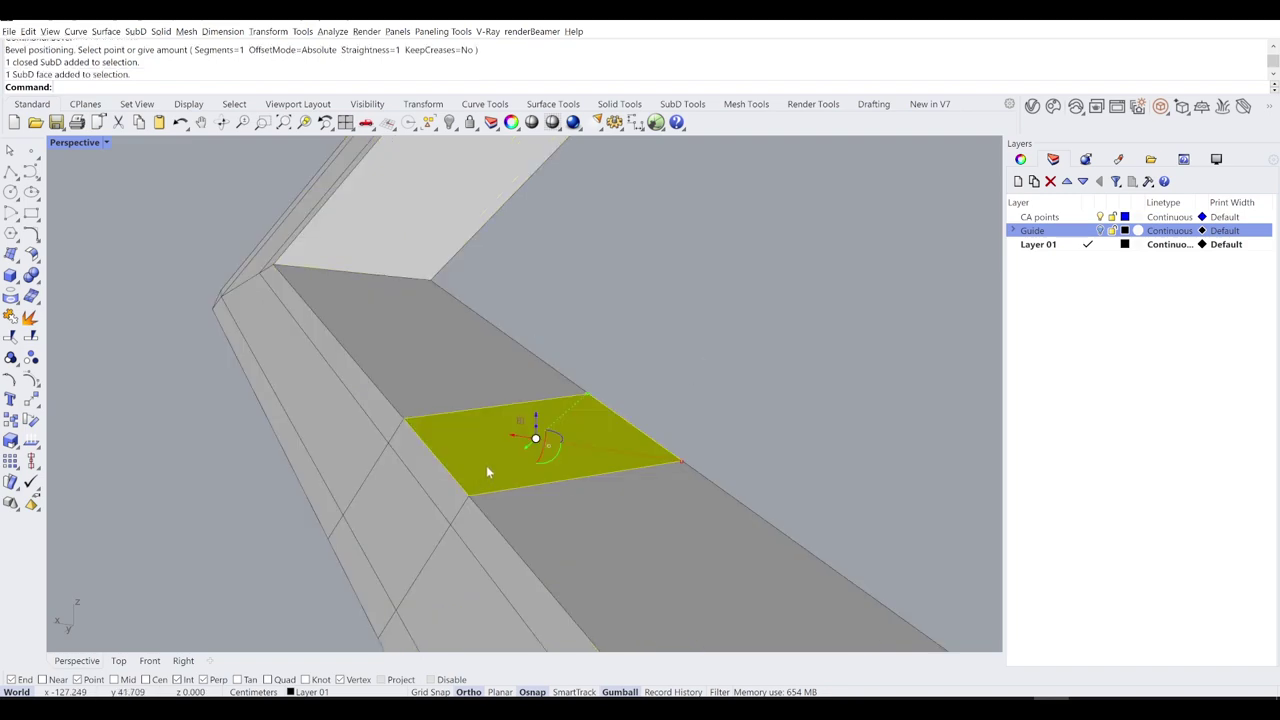
pyautogui.scroll(-5, 486, 465)
pyautogui.scroll(5, 520, 403)
pyautogui.keyDown('ctrl'); pyautogui.keyDown('shift'); pyautogui.click(518, 412); pyautogui.keyUp('shift'); pyautogui.keyUp('ctrl')
pyautogui.keyDown('ctrl'); pyautogui.keyDown('shift'); pyautogui.click(474, 467); pyautogui.keyUp('shift'); pyautogui.keyUp('ctrl')
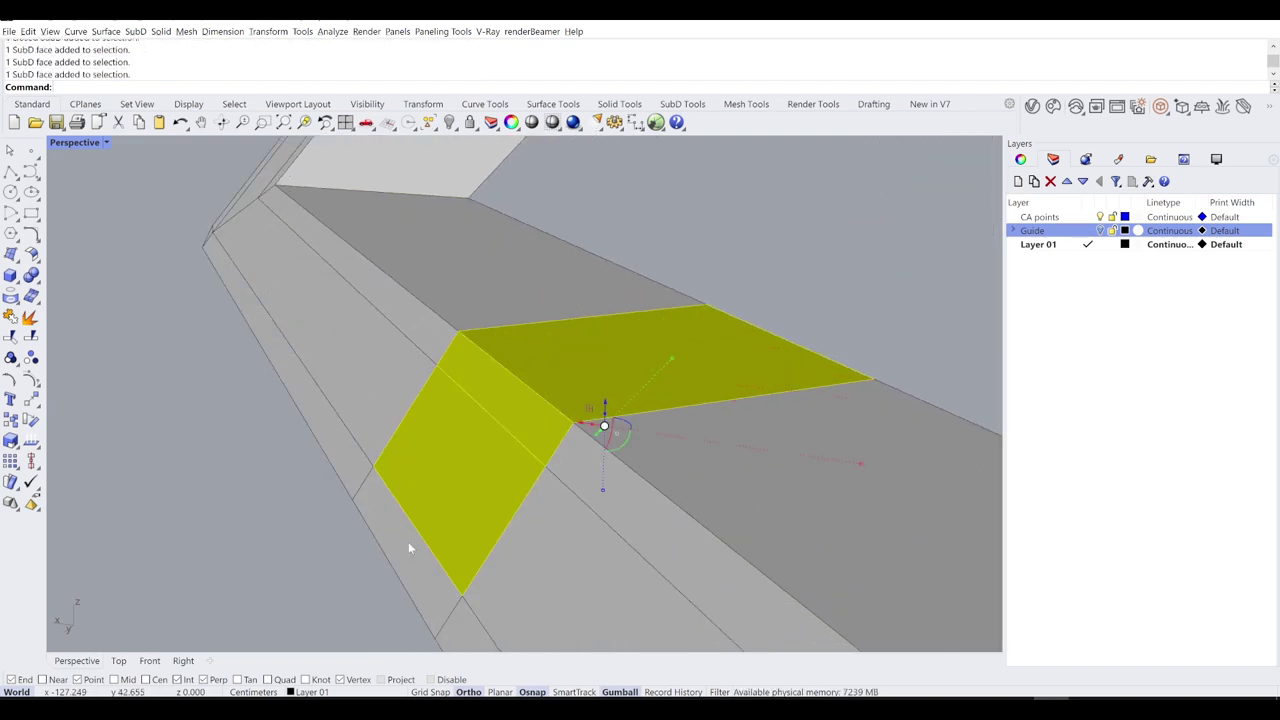
pyautogui.keyDown('ctrl'); pyautogui.keyDown('shift'); pyautogui.click(408, 548); pyautogui.keyUp('shift'); pyautogui.keyUp('ctrl')
pyautogui.scroll(-6, 486, 508)
pyautogui.moveTo(486, 508); pyautogui.dragTo(546, 463, button='right')
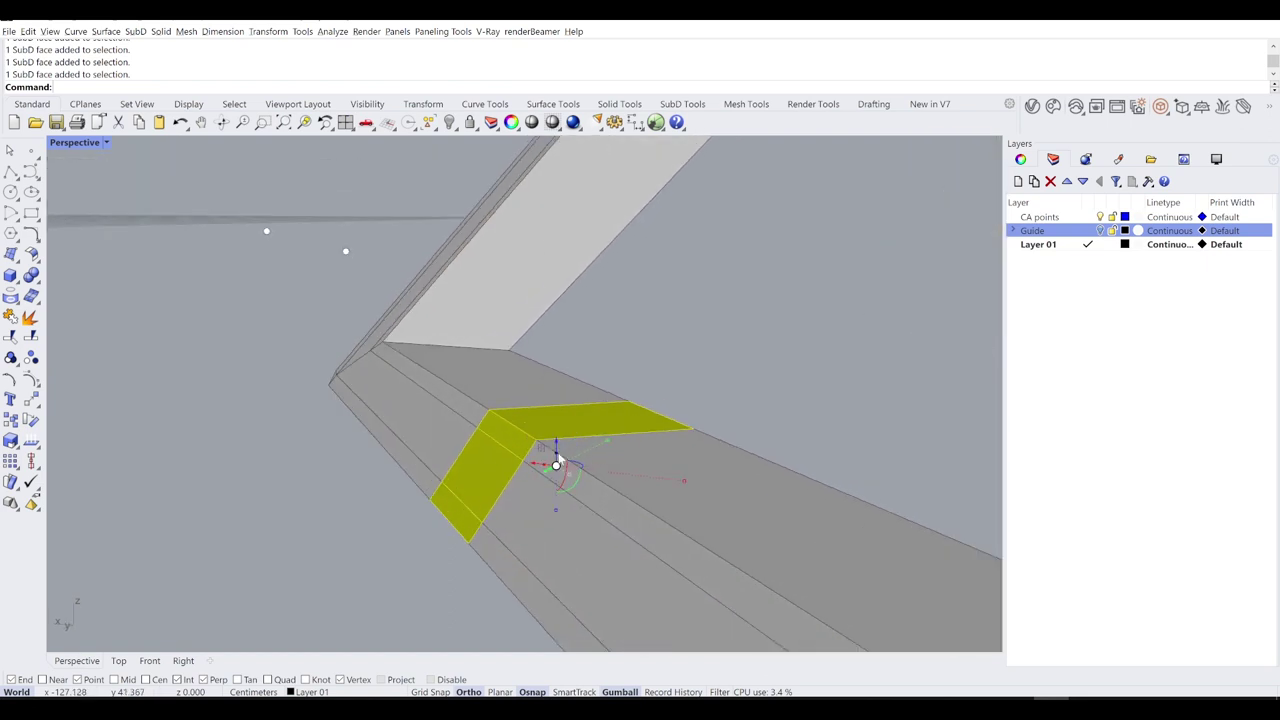
pyautogui.moveTo(558, 456); pyautogui.dragTo(557, 268)
pyautogui.click(826, 287)
# Step: Check the raised block in smooth display, then return the SubD to flat display
pyautogui.moveTo(826, 287); pyautogui.dragTo(745, 330, button='right')
pyautogui.press('Tab')
pyautogui.keyDown('shift'); pyautogui.moveTo(745, 330); pyautogui.dragTo(500, 586, button='right'); pyautogui.keyUp('shift')
pyautogui.press('Tab')
pyautogui.scroll(3, 465, 447)
# Step: Flatten the raised block's four top faces into a horizontal plane by scaling them vertically to 0
pyautogui.keyDown('ctrl'); pyautogui.keyDown('shift'); pyautogui.click(501, 588); pyautogui.keyUp('shift'); pyautogui.keyUp('ctrl')
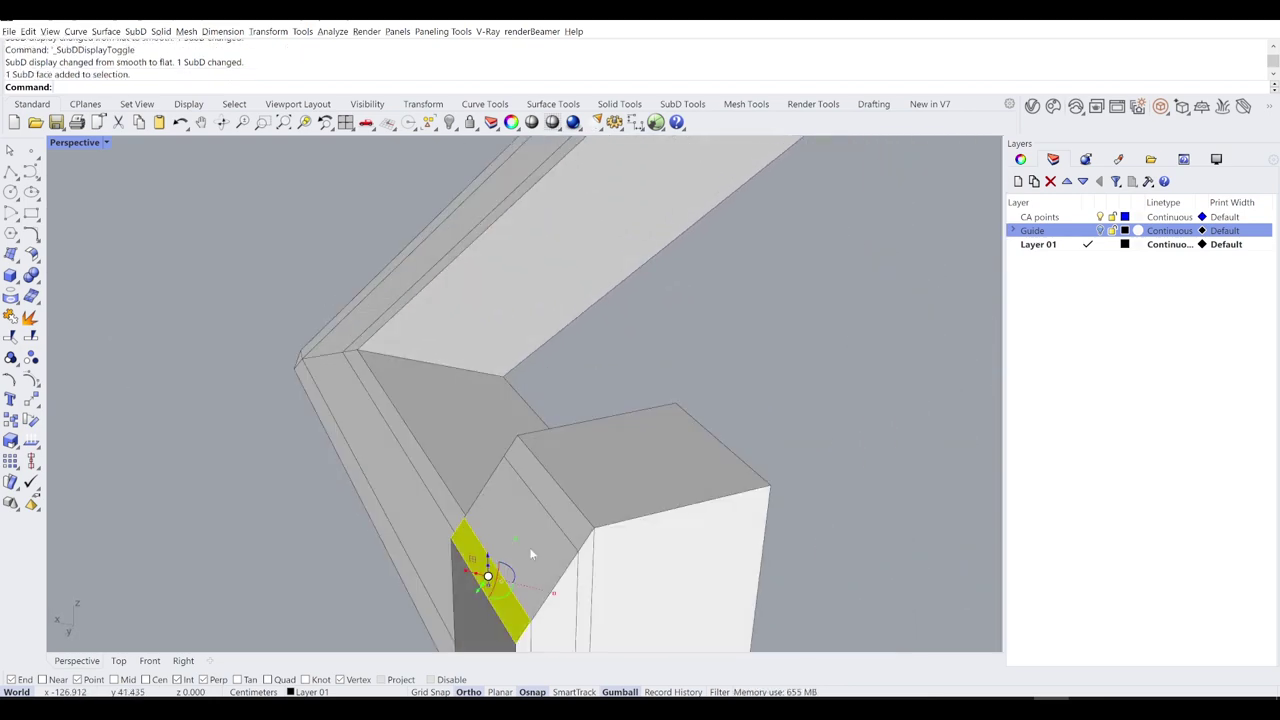
pyautogui.keyDown('ctrl'); pyautogui.keyDown('shift'); pyautogui.click(531, 550); pyautogui.keyUp('shift'); pyautogui.keyUp('ctrl')
pyautogui.scroll(5, 537, 502)
pyautogui.keyDown('ctrl'); pyautogui.keyDown('shift'); pyautogui.click(583, 494); pyautogui.keyUp('shift'); pyautogui.keyUp('ctrl')
pyautogui.keyDown('ctrl'); pyautogui.keyDown('shift'); pyautogui.click(694, 427); pyautogui.keyUp('shift'); pyautogui.keyUp('ctrl')
pyautogui.scroll(-5, 694, 427)
pyautogui.keyDown('shift'); pyautogui.moveTo(669, 544); pyautogui.dragTo(636, 513, button='right'); pyautogui.keyUp('shift')
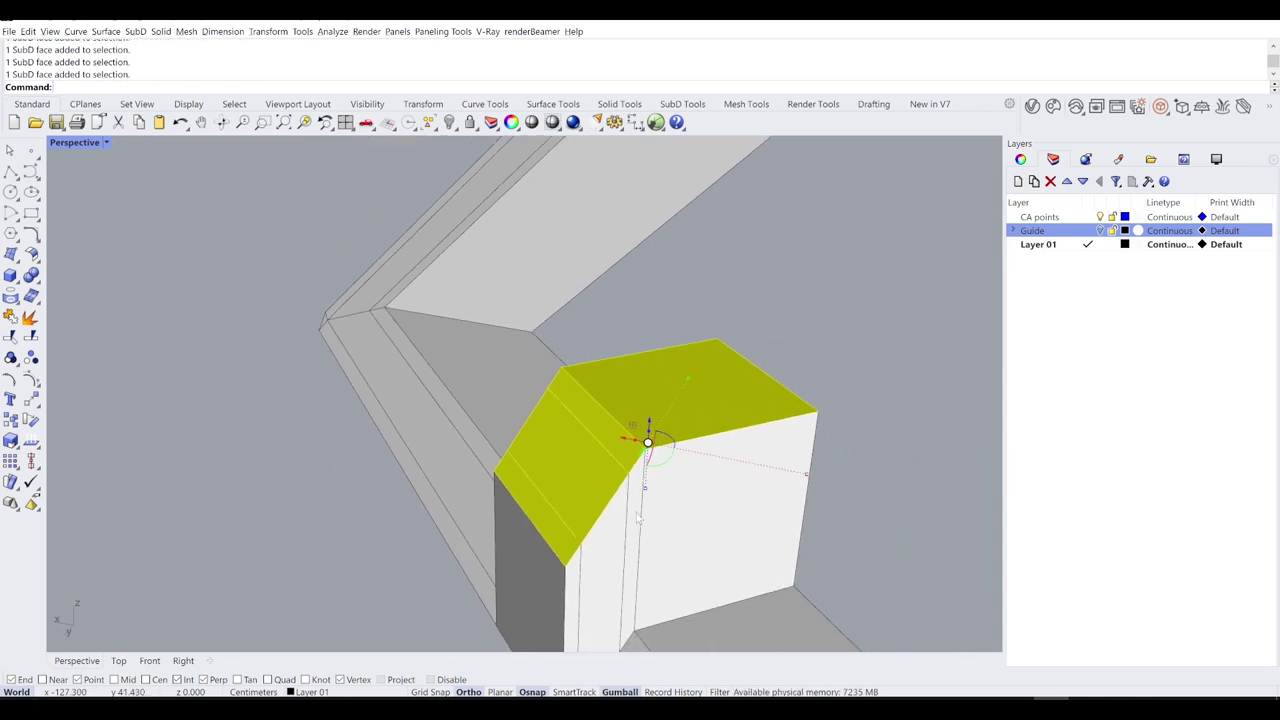
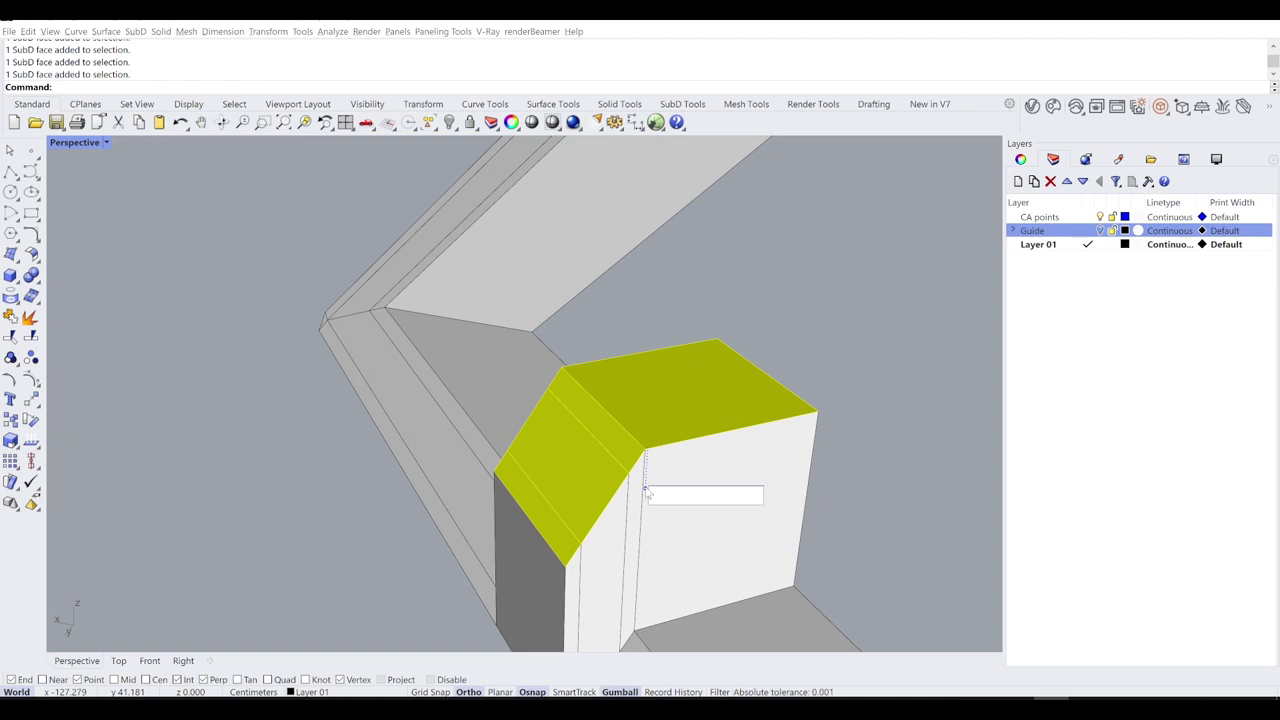
pyautogui.write('0')
pyautogui.press('Return')
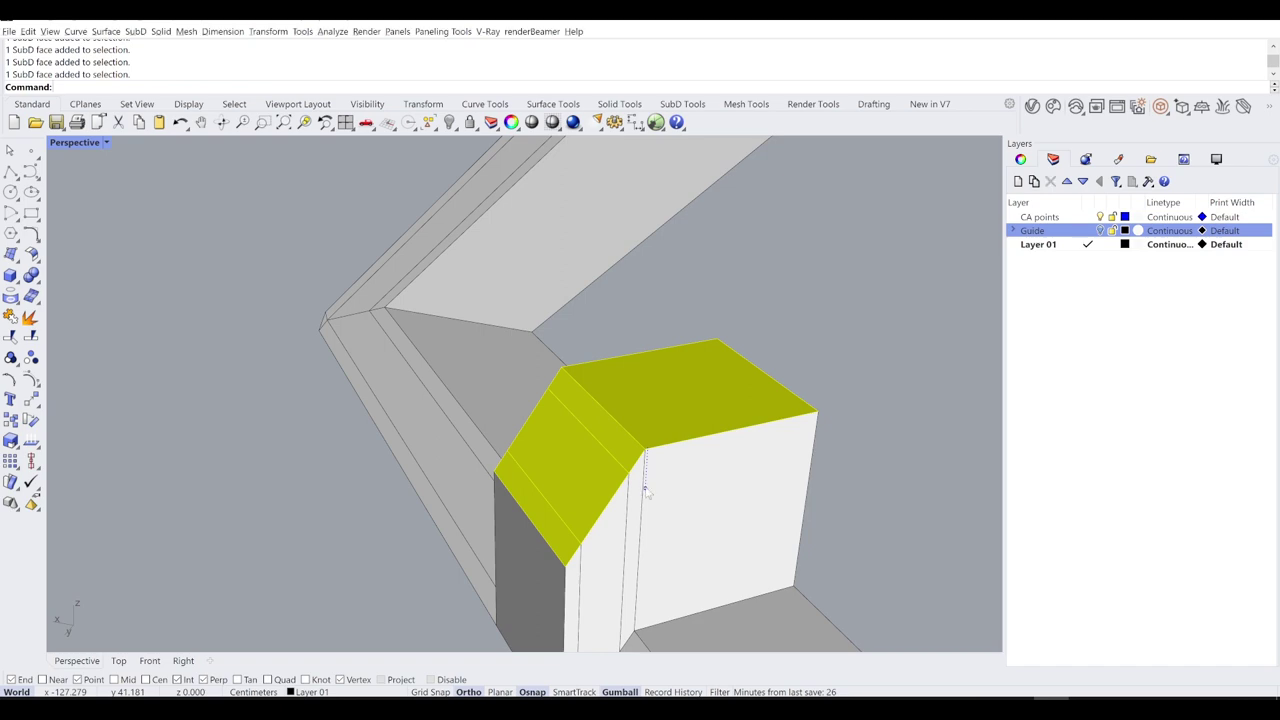
pyautogui.press('Escape')
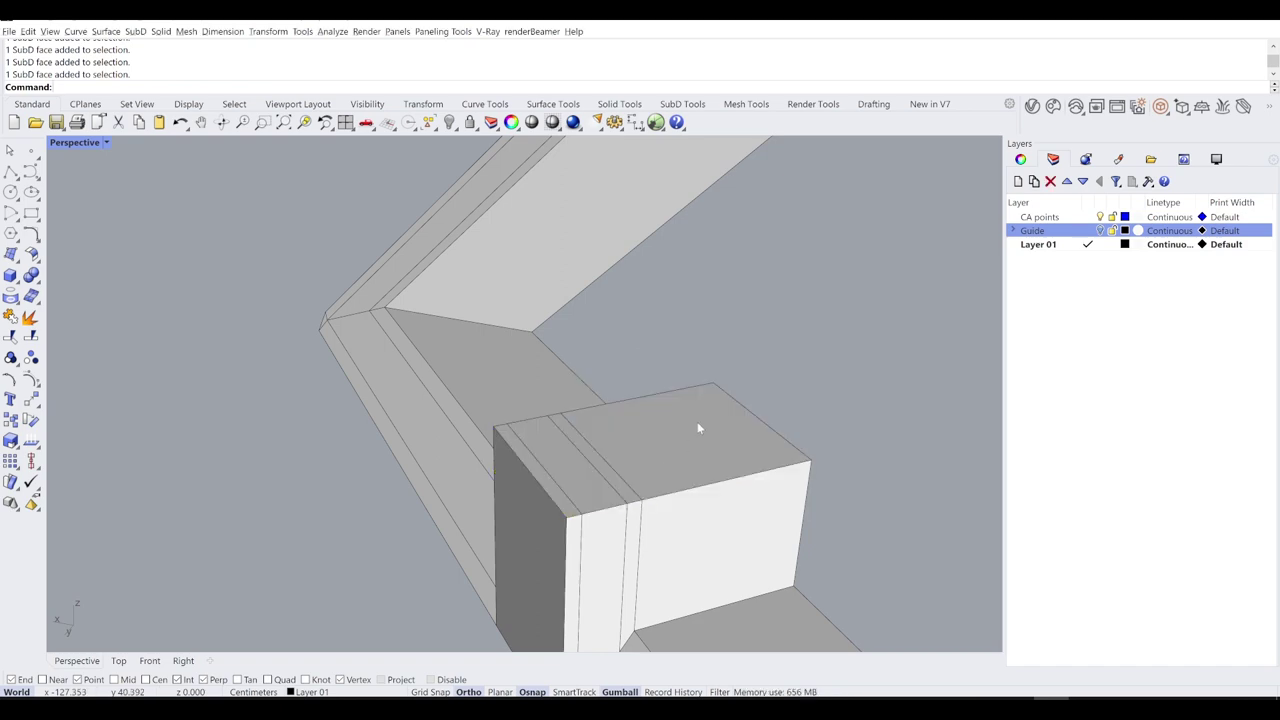
# Step: Compare the flattened block in smooth and flat display from several sides
pyautogui.press('Tab')
pyautogui.moveTo(706, 409); pyautogui.dragTo(657, 422, button='right')
pyautogui.scroll(-3, 749, 429)
pyautogui.press('Tab')
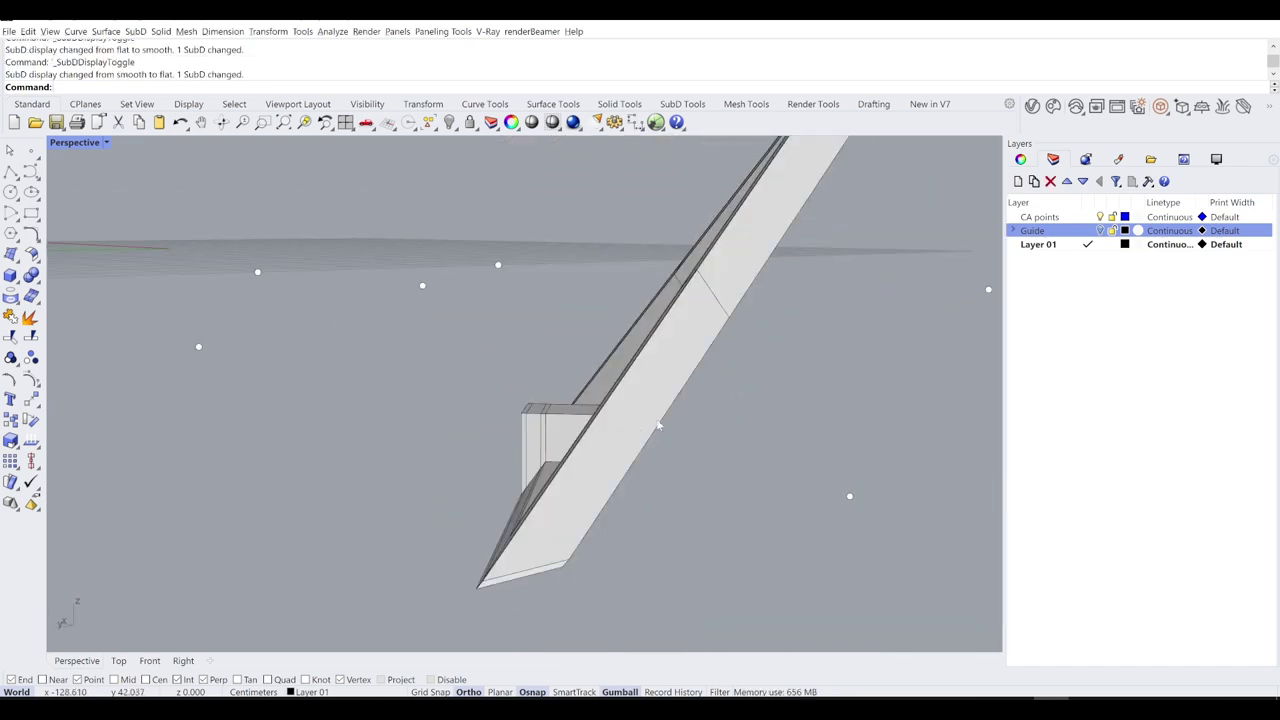
pyautogui.press('Tab')
pyautogui.moveTo(574, 440); pyautogui.dragTo(534, 606, button='right')
pyautogui.press('Tab')
pyautogui.press('Tab')
pyautogui.press('Tab')
pyautogui.scroll(5, 705, 442)
# Step: Align the gumball to the object and extrude the block's front end face outward along its normal
pyautogui.keyDown('ctrl'); pyautogui.keyDown('shift'); pyautogui.click(712, 448); pyautogui.keyUp('shift'); pyautogui.keyUp('ctrl')
pyautogui.rightClick(615, 693)
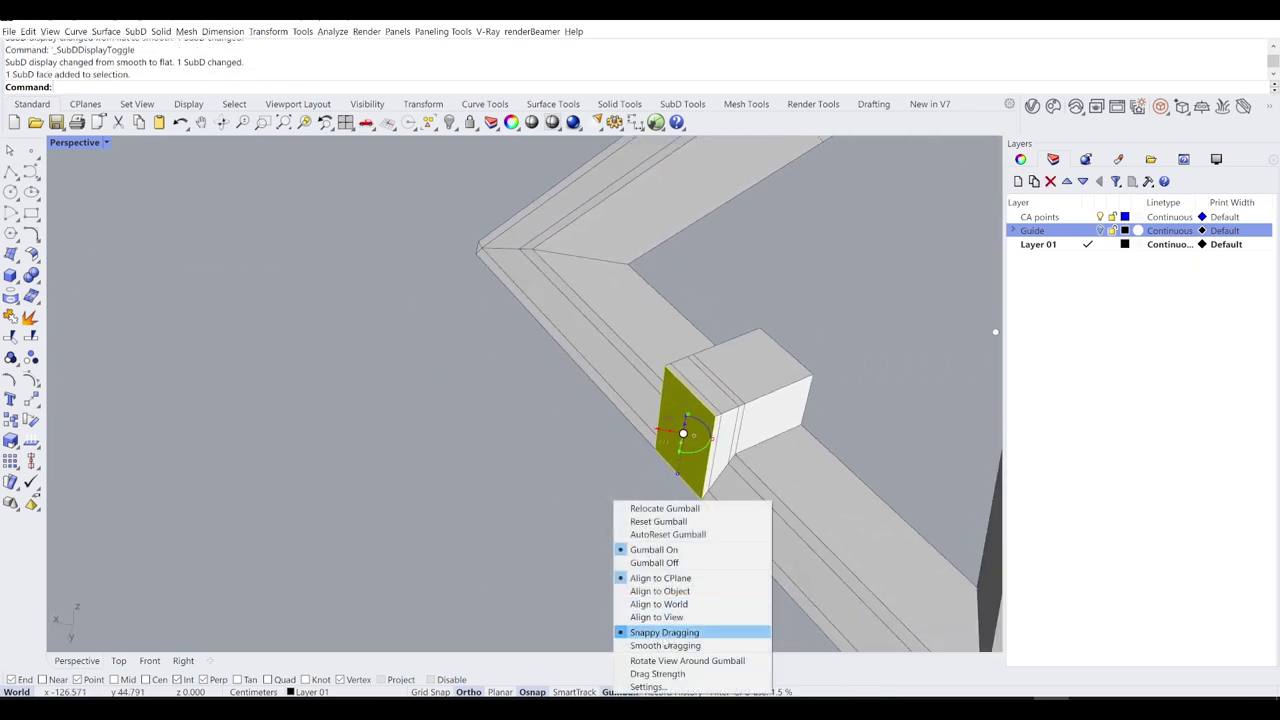
pyautogui.click(716, 596)
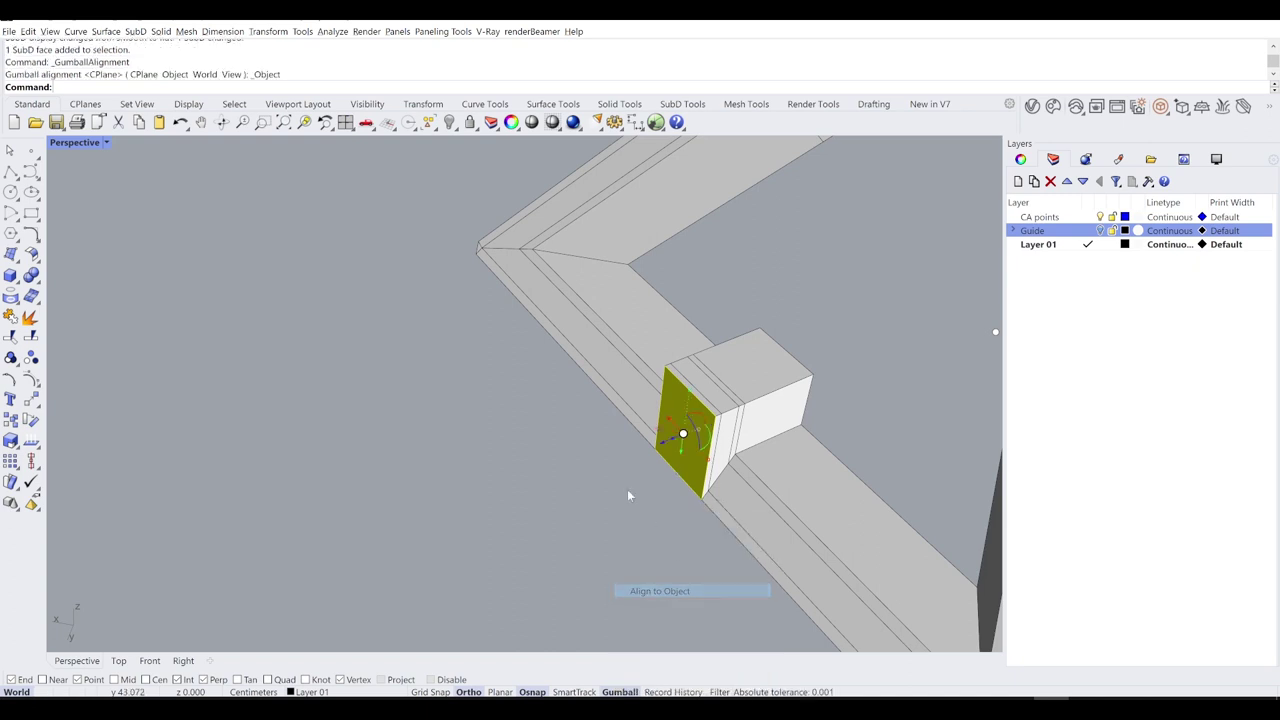
pyautogui.scroll(5, 664, 444)
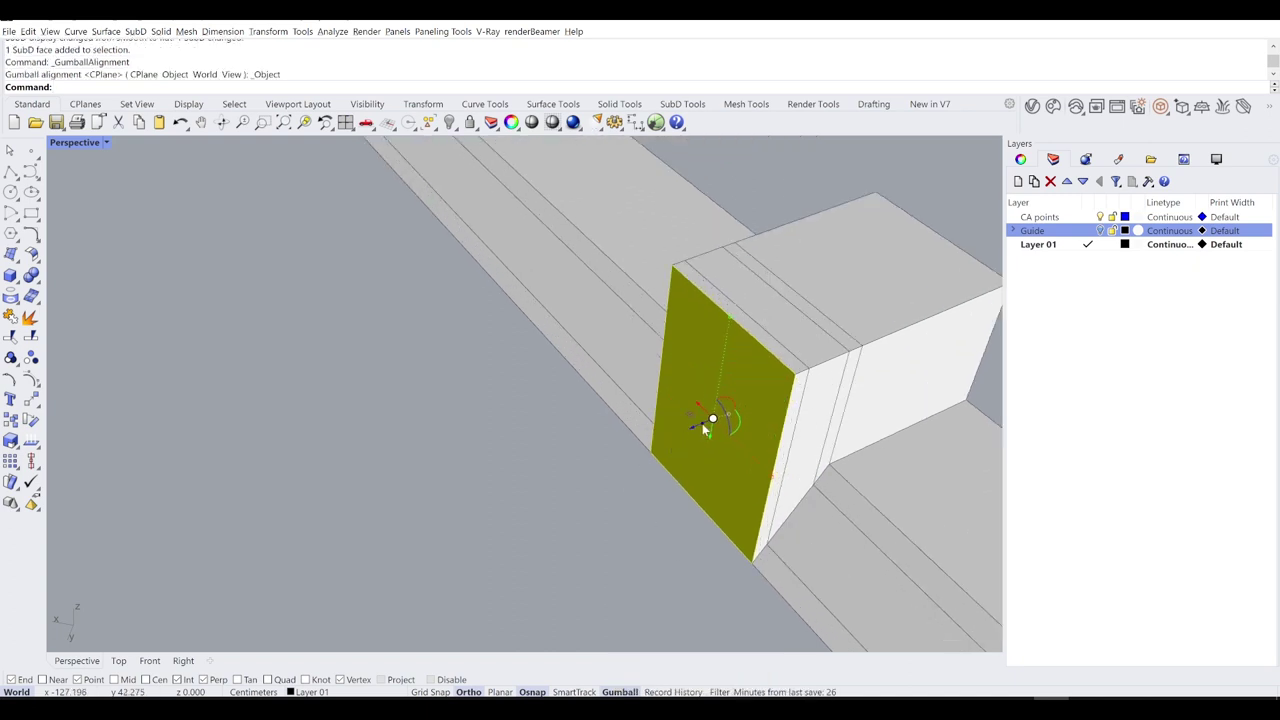
pyautogui.moveTo(704, 424); pyautogui.dragTo(528, 502)
pyautogui.scroll(-5, 552, 512)
pyautogui.click(452, 536)
# Step: Check the lengthened block in smooth display, then switch the SubD back to flat display
pyautogui.moveTo(452, 531); pyautogui.dragTo(686, 460, button='right')
pyautogui.scroll(-8, 443, 472)
pyautogui.press('Tab')
pyautogui.press('Tab')
pyautogui.scroll(3, 460, 418)
pyautogui.scroll(6, 455, 410)
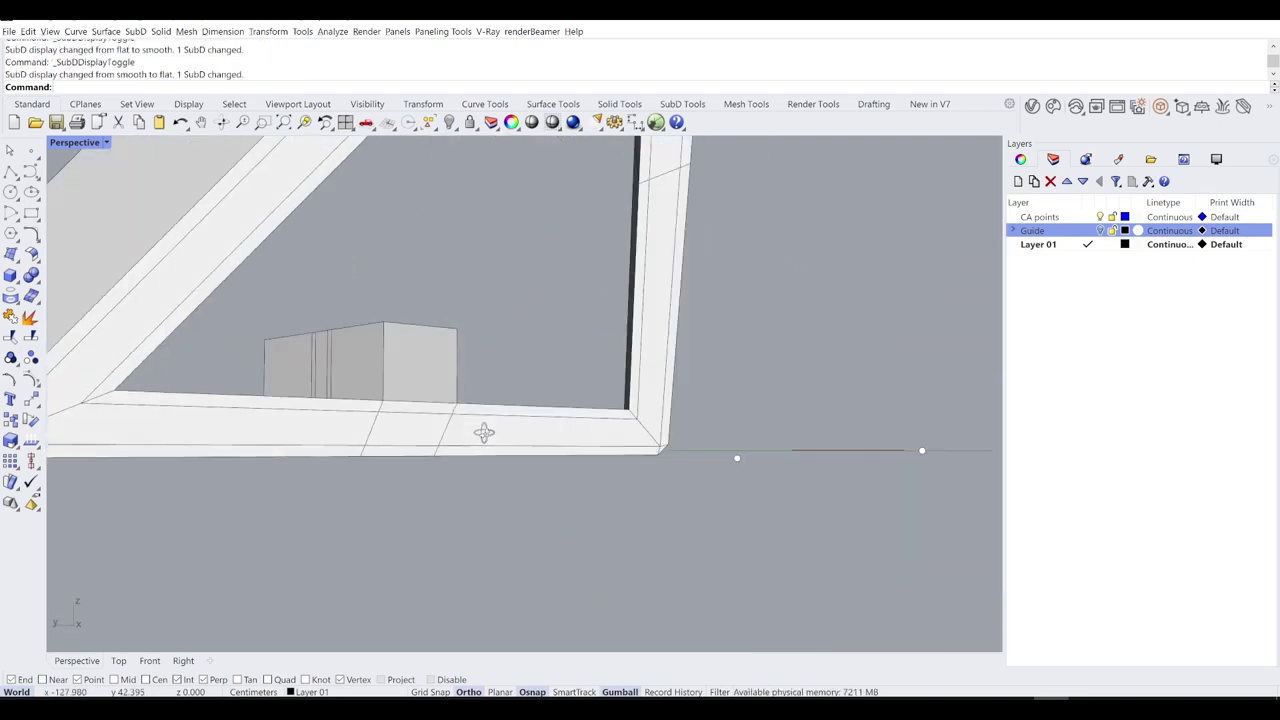
pyautogui.keyDown('ctrl'); pyautogui.keyDown('shift'); pyautogui.click(450, 428); pyautogui.keyUp('shift'); pyautogui.keyUp('ctrl')
pyautogui.keyDown('ctrl'); pyautogui.keyDown('shift'); pyautogui.click(478, 392); pyautogui.keyUp('shift'); pyautogui.keyUp('ctrl')
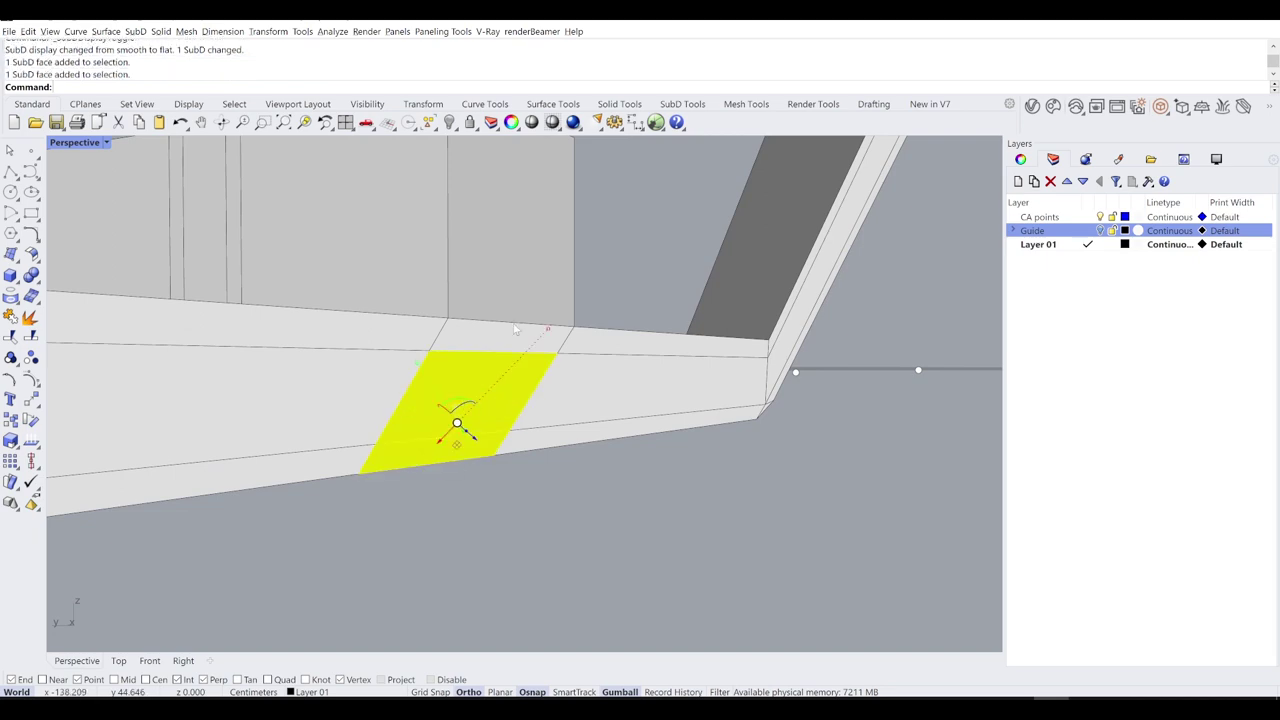
pyautogui.keyDown('ctrl'); pyautogui.keyDown('shift'); pyautogui.click(491, 338); pyautogui.keyUp('shift'); pyautogui.keyUp('ctrl')
pyautogui.keyDown('ctrl'); pyautogui.keyDown('shift'); pyautogui.click(502, 276); pyautogui.keyUp('shift'); pyautogui.keyUp('ctrl')
pyautogui.moveTo(502, 276); pyautogui.dragTo(386, 372, button='right')
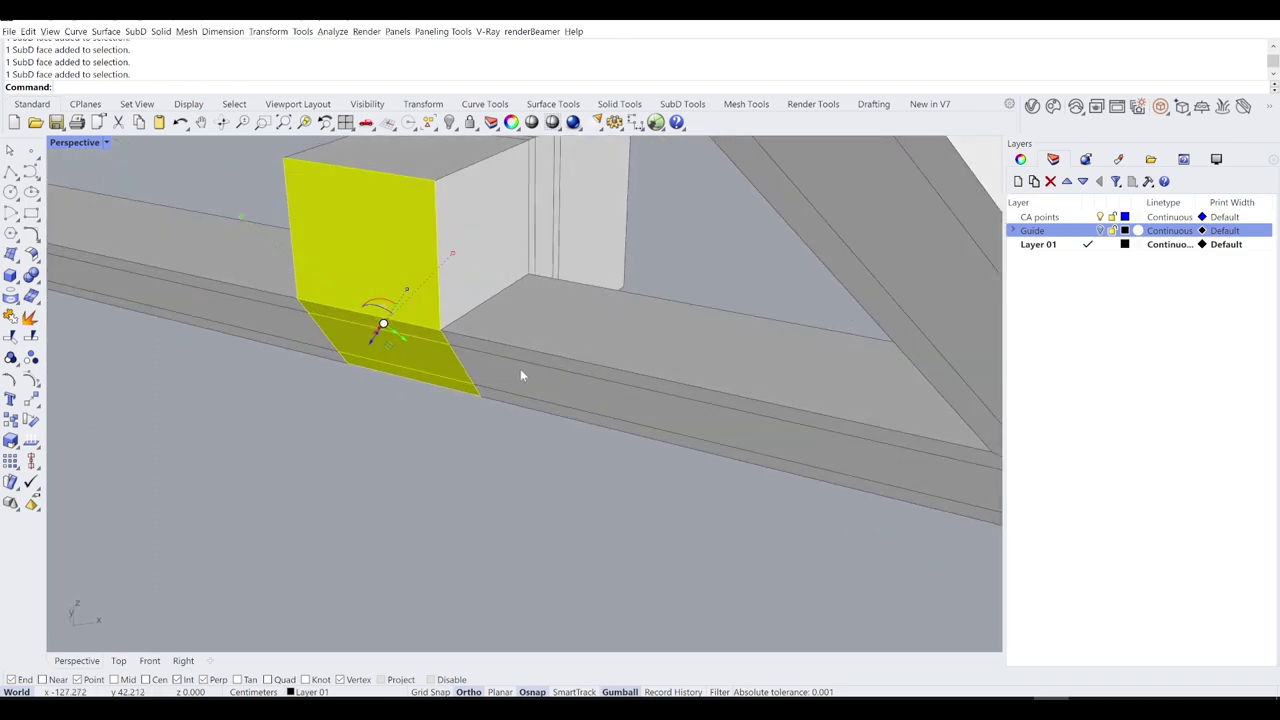
pyautogui.moveTo(520, 375); pyautogui.dragTo(375, 342, button='right')
pyautogui.keyDown('ctrl'); pyautogui.keyDown('shift'); pyautogui.click(532, 301); pyautogui.keyUp('shift'); pyautogui.keyUp('ctrl')
pyautogui.scroll(5, 540, 301)
pyautogui.keyDown('ctrl'); pyautogui.keyDown('shift'); pyautogui.click(565, 314); pyautogui.keyUp('shift'); pyautogui.keyUp('ctrl')
pyautogui.scroll(-5, 564, 315)
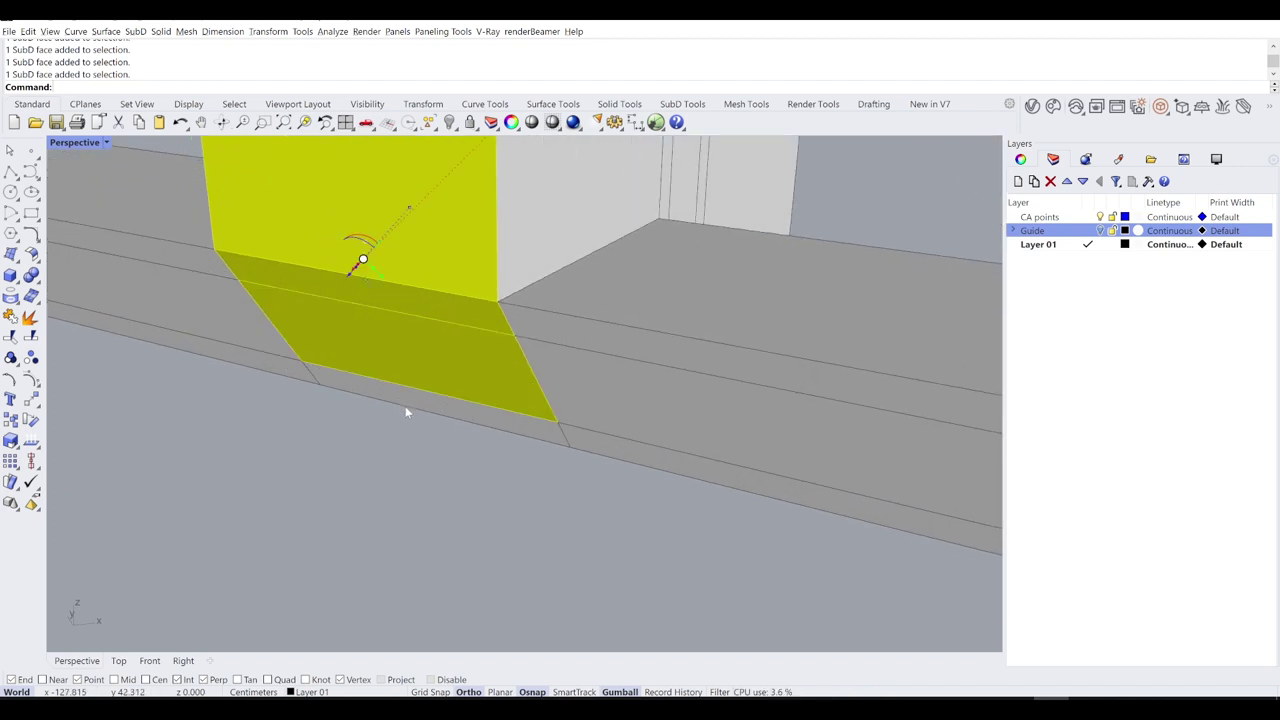
pyautogui.moveTo(428, 409); pyautogui.dragTo(457, 372, button='right')
pyautogui.scroll(9, 422, 338)
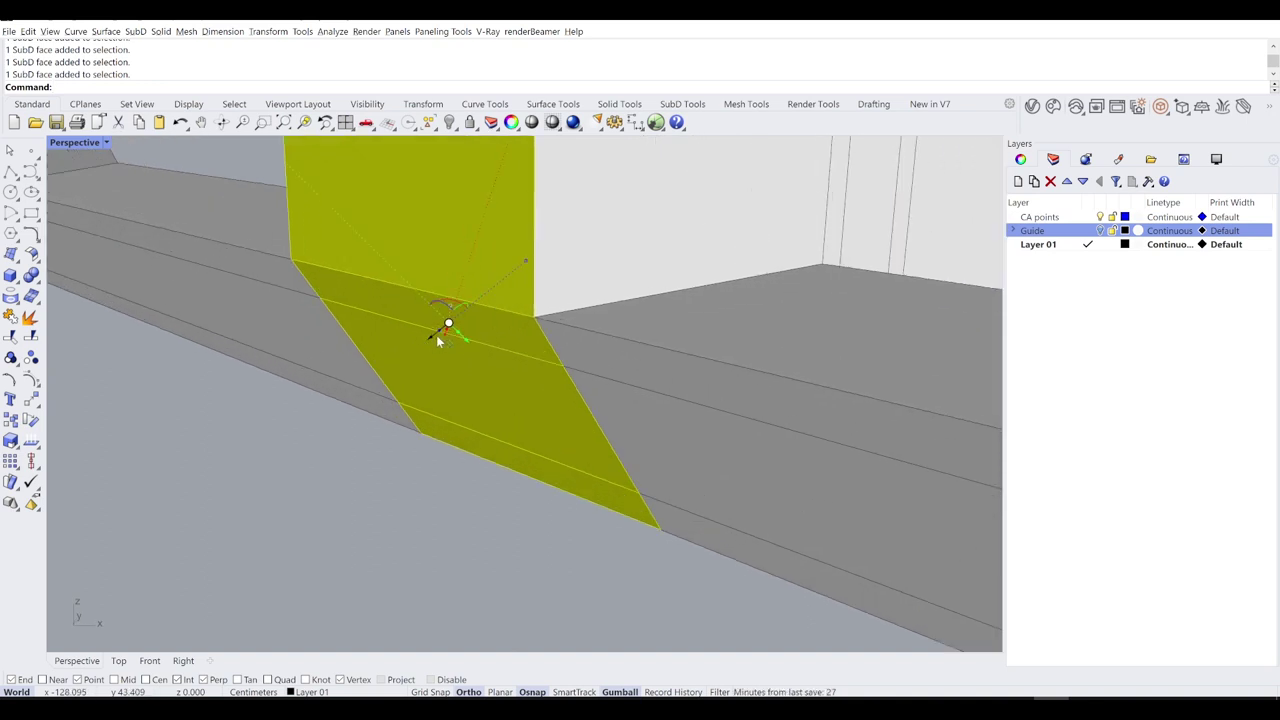
pyautogui.scroll(-3, 440, 333)
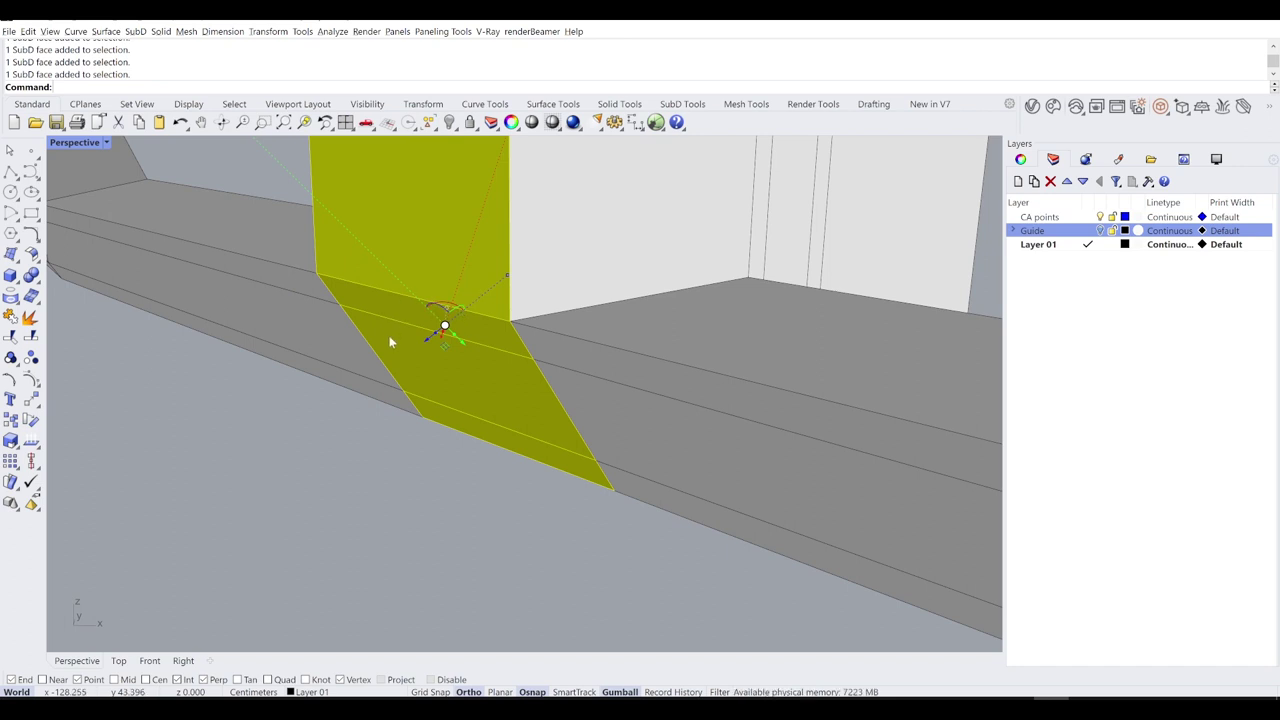
pyautogui.scroll(2, 449, 340)
pyautogui.scroll(-3, 410, 336)
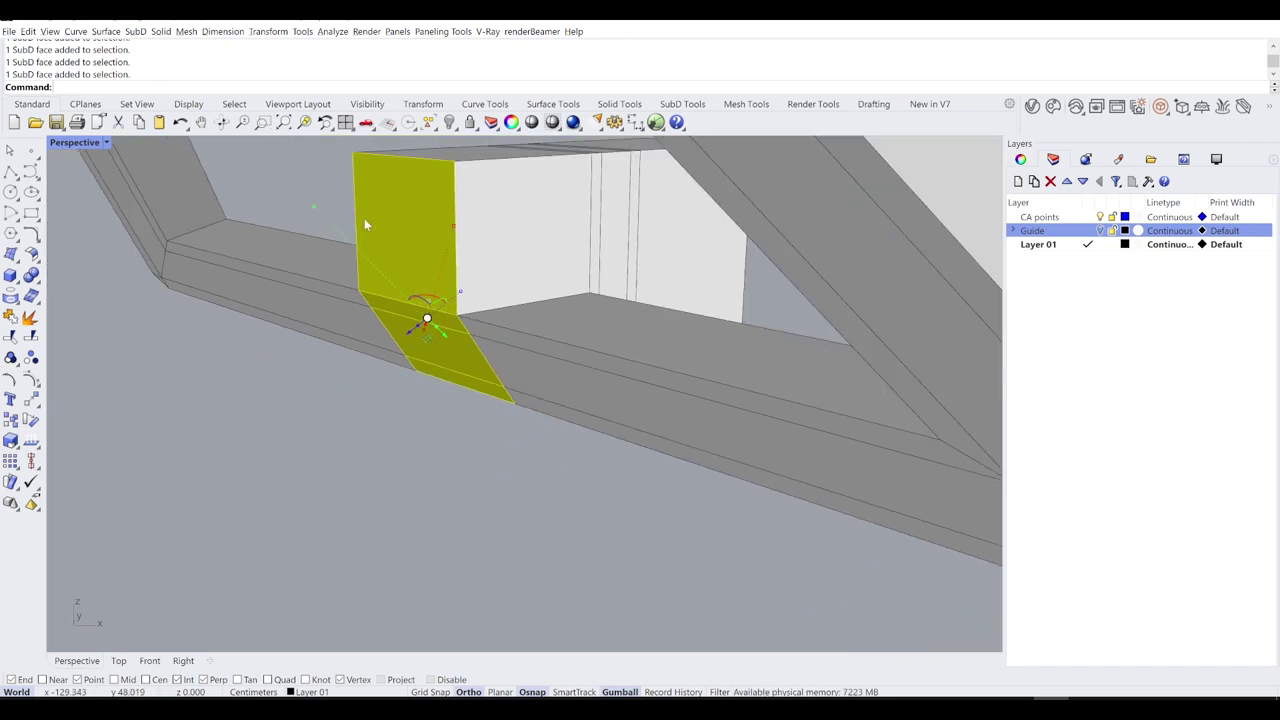
pyautogui.click(300, 502)
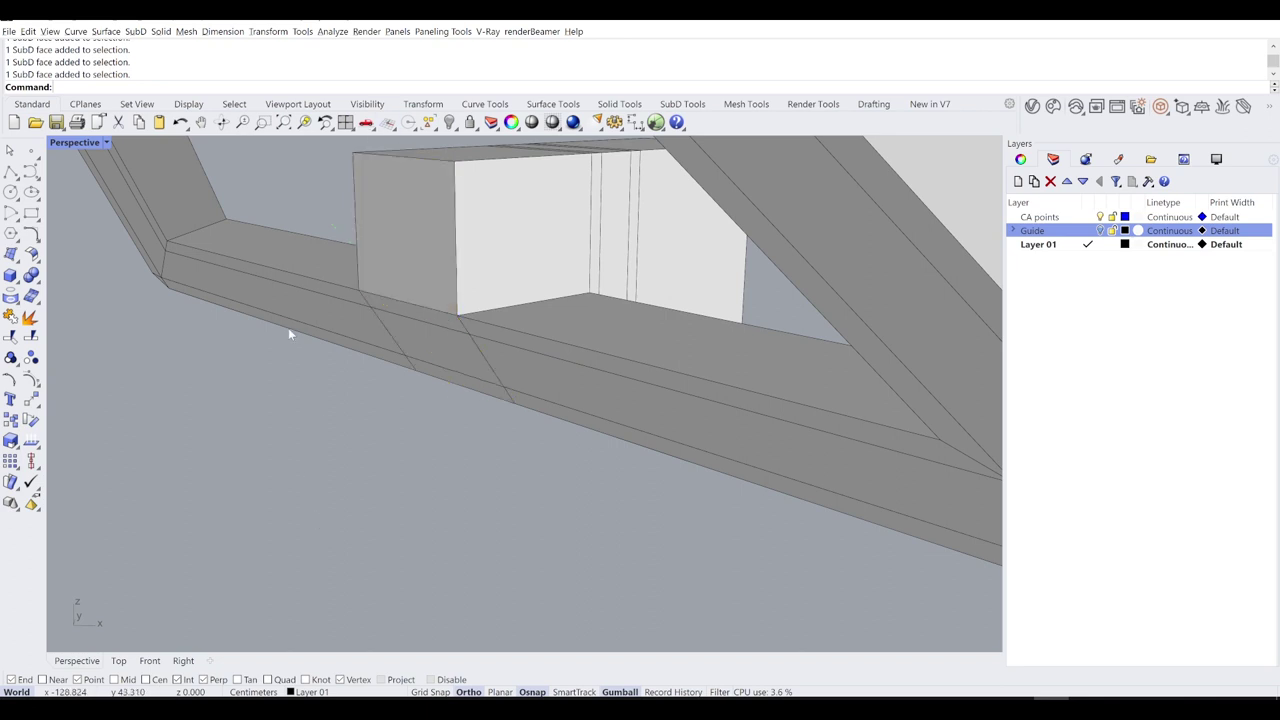
pyautogui.moveTo(288, 329); pyautogui.dragTo(340, 350, button='right')
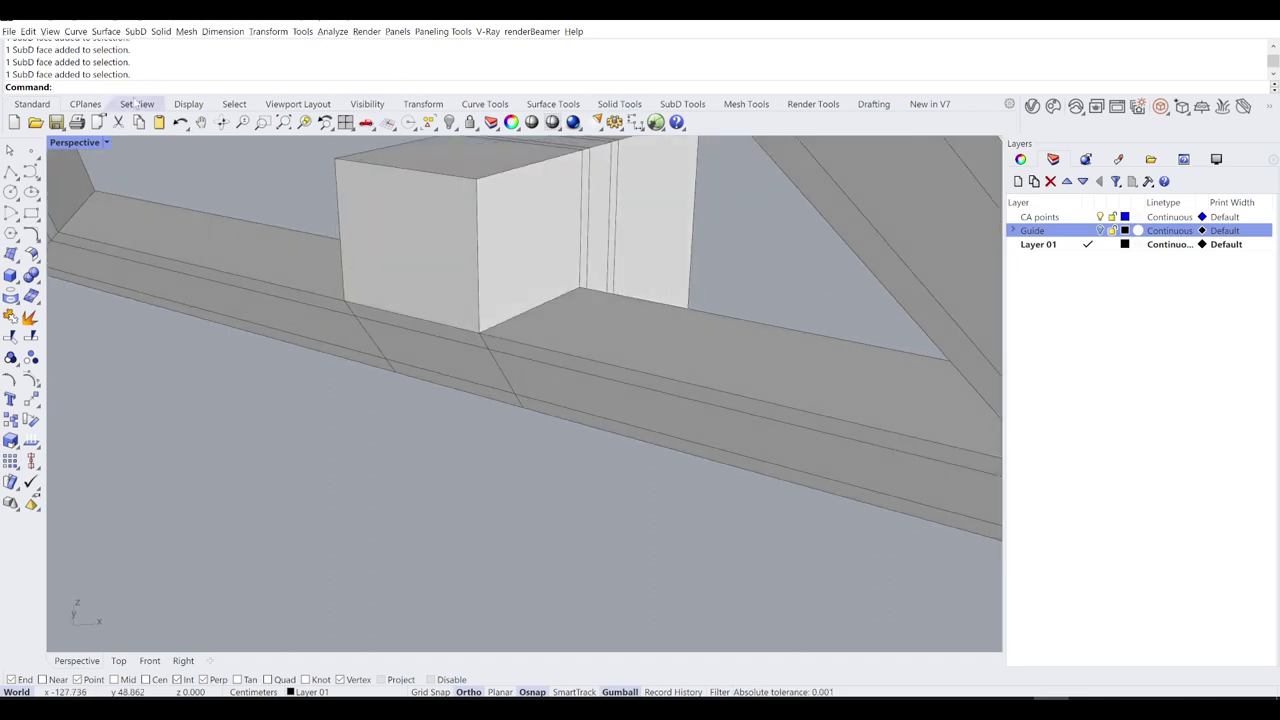
# Step: Set a three-point construction plane on the block's front end face, with its origin at a lower corner of that face
pyautogui.click(135, 103)
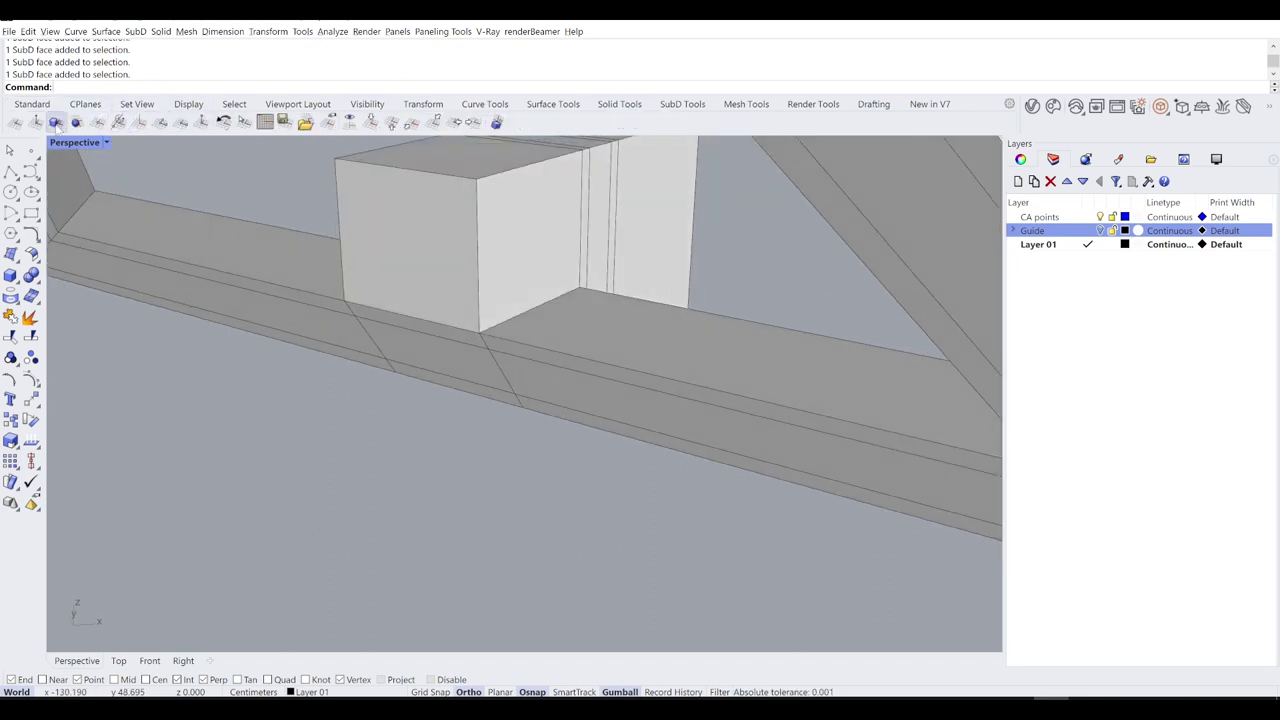
pyautogui.click(160, 122)
pyautogui.click(348, 302)
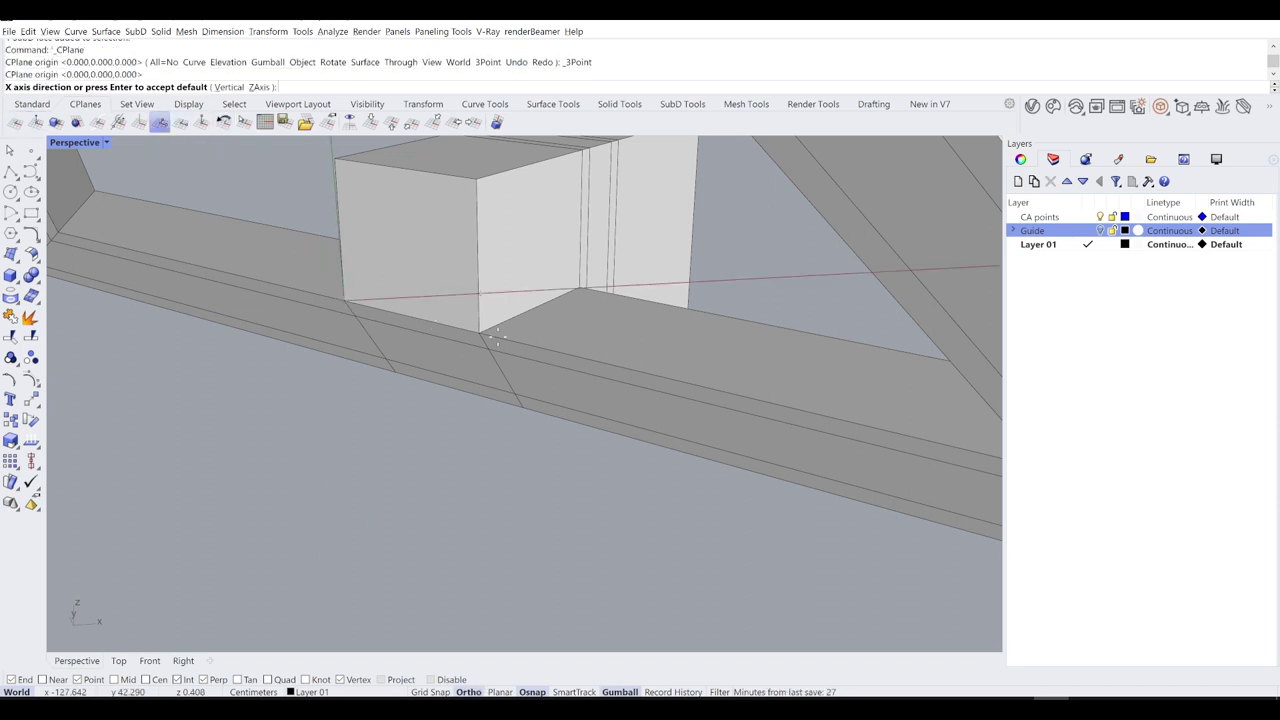
pyautogui.click(336, 157)
# Step: Select the block's end face with the three bar faces directly beneath it and align the gumball to the construction plane
pyautogui.scroll(-6, 400, 294)
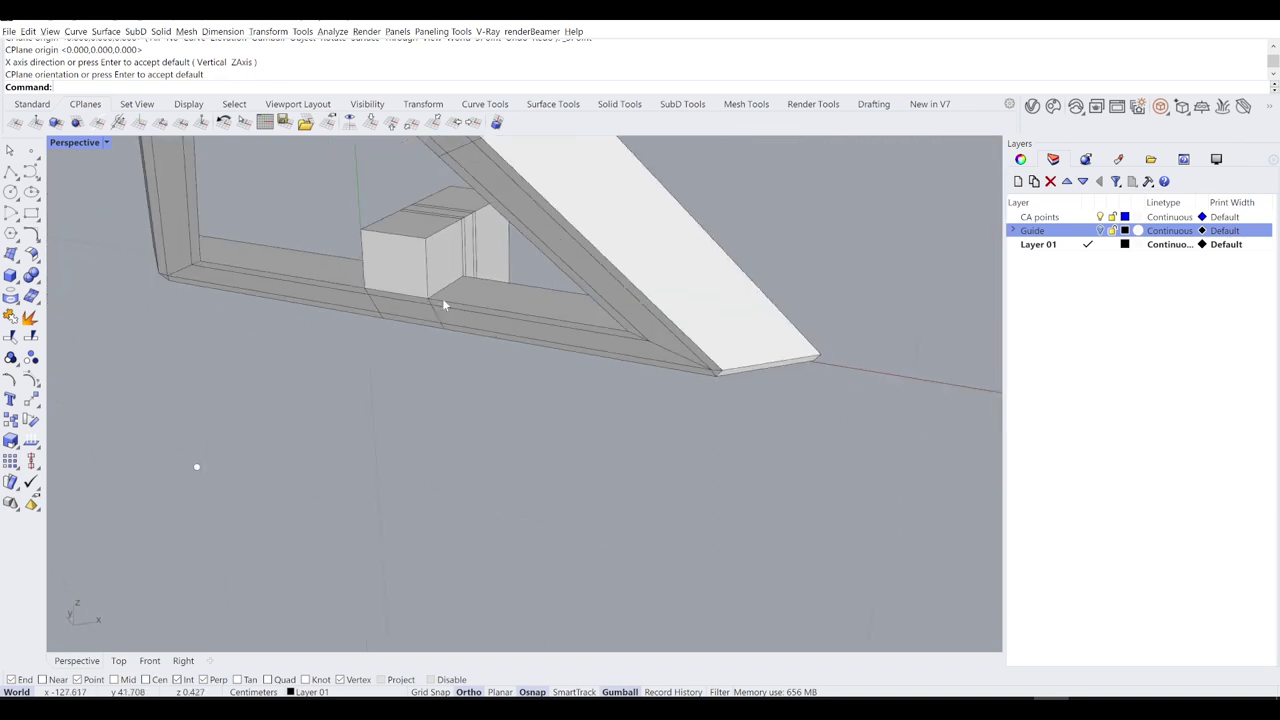
pyautogui.moveTo(442, 298)
pyautogui.keyDown('shift'); pyautogui.mouseDown(button='right')
pyautogui.moveTo(552, 354)
pyautogui.moveTo(515, 356)
pyautogui.moveTo(445, 305)
pyautogui.moveTo(455, 294)
pyautogui.mouseUp(button='right'); pyautogui.keyUp('shift')
pyautogui.scroll(-5, 552, 354)
pyautogui.scroll(5, 530, 345)
pyautogui.scroll(6, 531, 352)
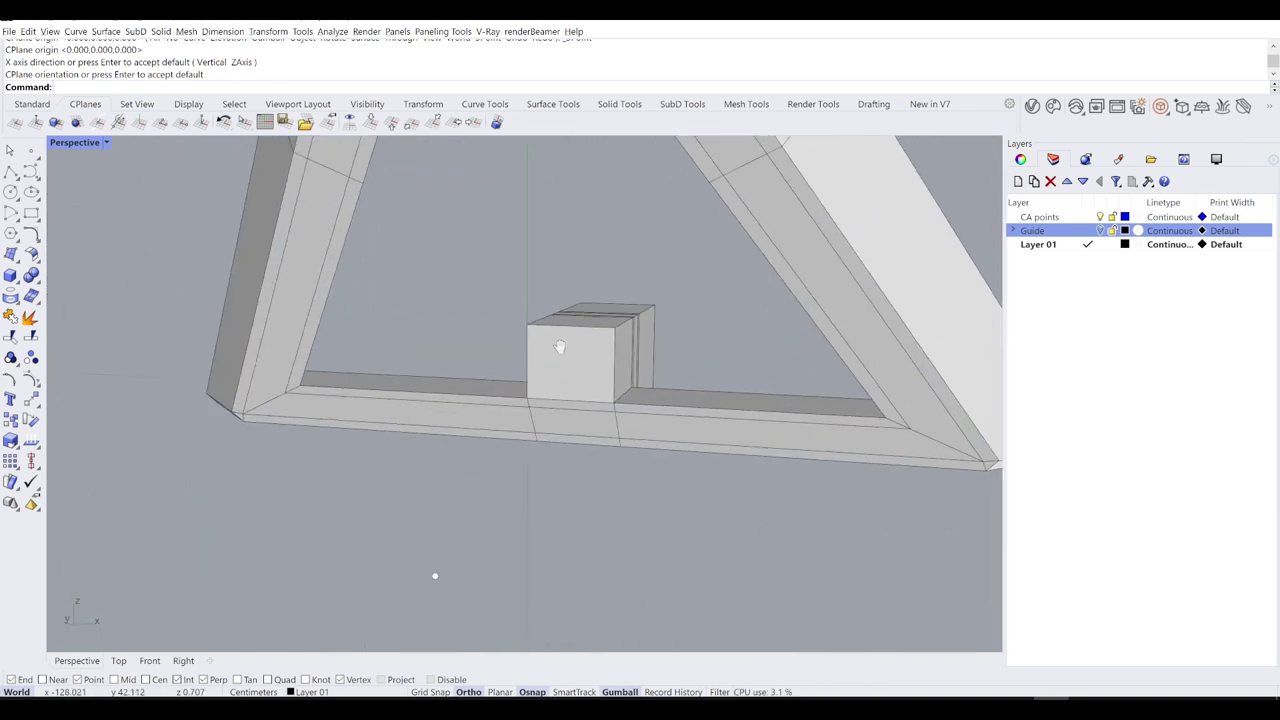
pyautogui.keyDown('ctrl'); pyautogui.keyDown('shift'); pyautogui.click(560, 289); pyautogui.keyUp('shift'); pyautogui.keyUp('ctrl')
pyautogui.scroll(4, 563, 317)
pyautogui.keyDown('ctrl'); pyautogui.keyDown('shift'); pyautogui.click(580, 375); pyautogui.keyUp('shift'); pyautogui.keyUp('ctrl')
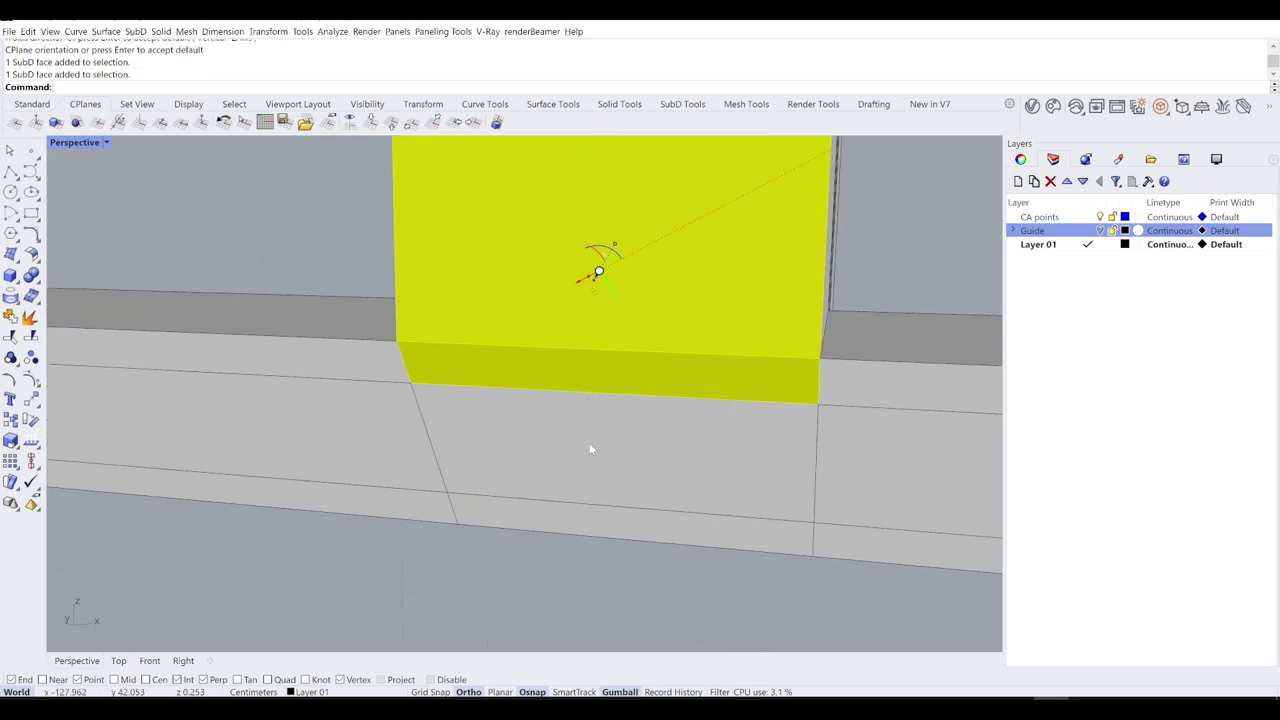
pyautogui.keyDown('ctrl'); pyautogui.keyDown('shift'); pyautogui.click(589, 447); pyautogui.keyUp('shift'); pyautogui.keyUp('ctrl')
pyautogui.keyDown('ctrl'); pyautogui.keyDown('shift'); pyautogui.click(628, 530); pyautogui.keyUp('shift'); pyautogui.keyUp('ctrl')
pyautogui.rightClick(629, 698)
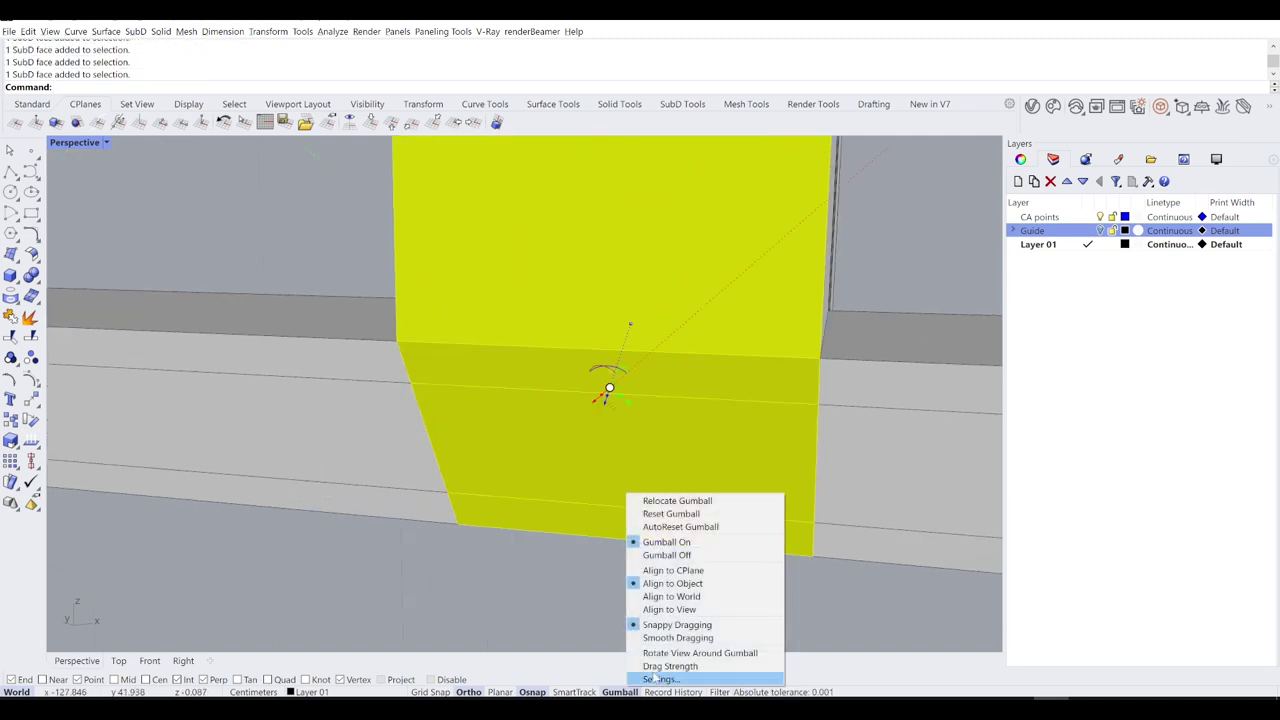
pyautogui.click(703, 570)
# Step: Extrude the four selected faces outward from the frame along the construction plane's normal, then clear the selection
pyautogui.scroll(-5, 700, 550)
pyautogui.moveTo(686, 521); pyautogui.dragTo(620, 438, button='right')
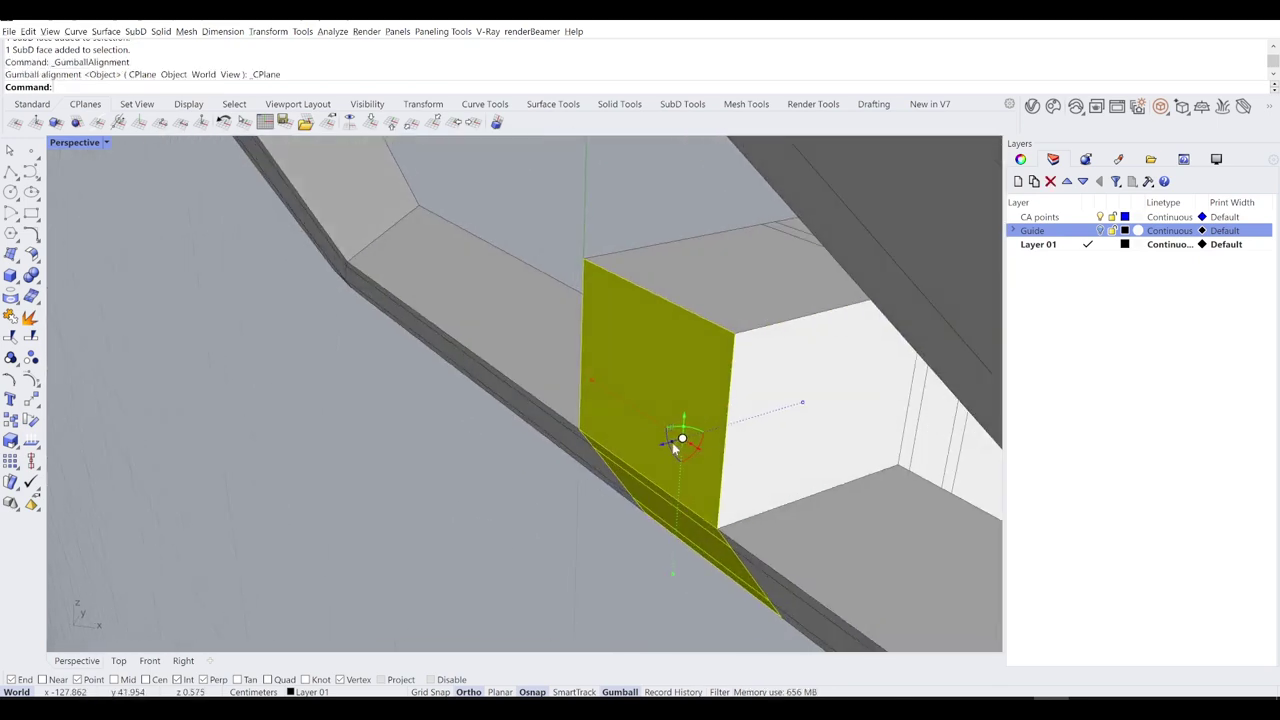
pyautogui.moveTo(678, 450); pyautogui.dragTo(447, 522)
pyautogui.scroll(-4, 449, 520)
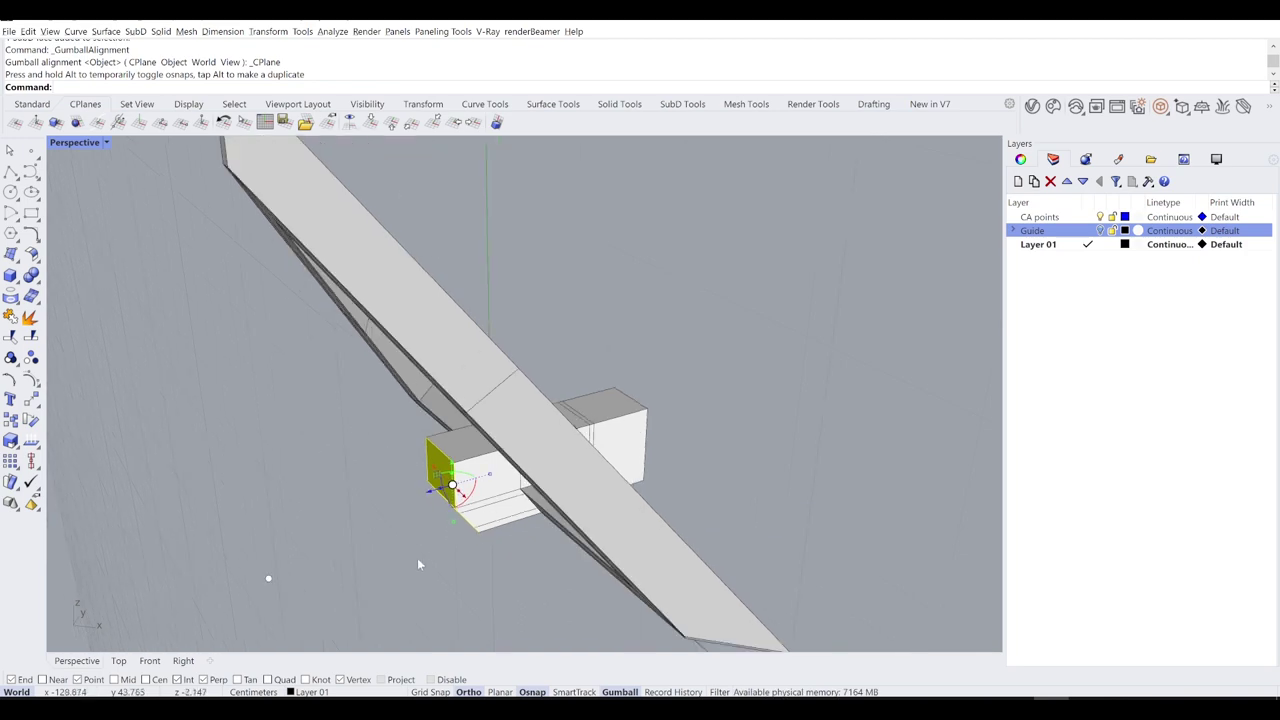
pyautogui.click(417, 558)
pyautogui.moveTo(417, 558); pyautogui.dragTo(540, 440, button='right')
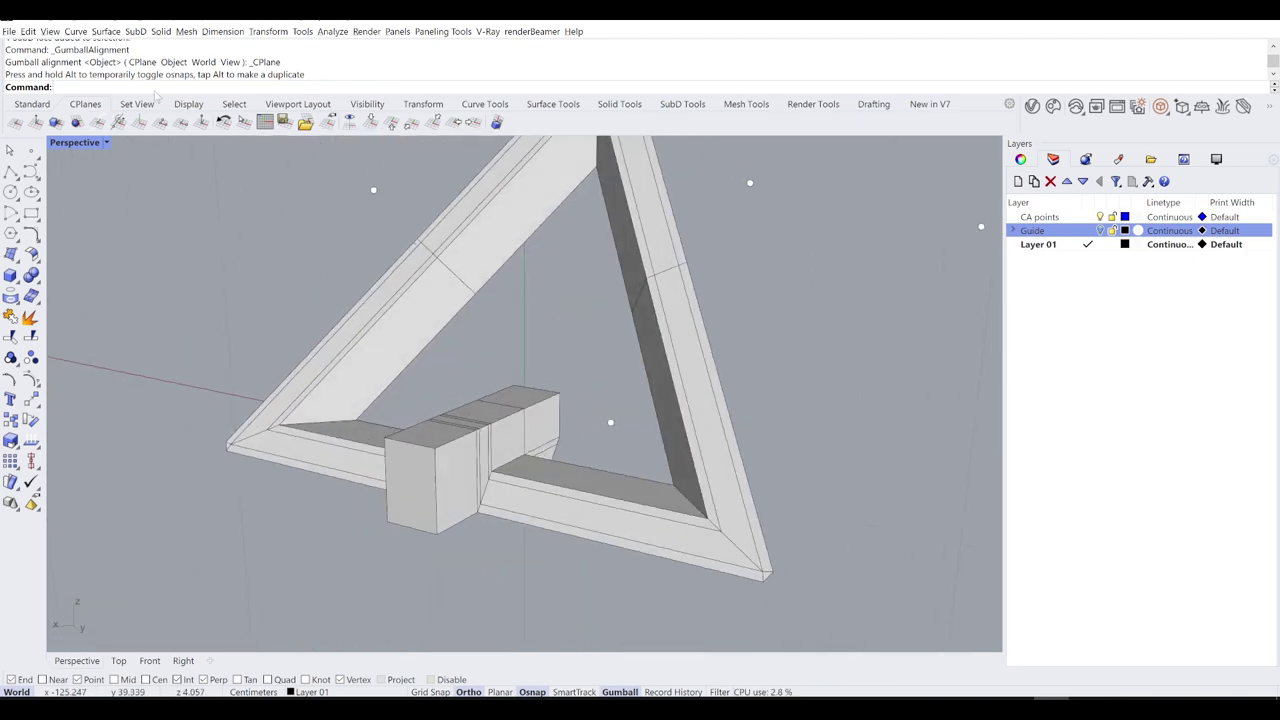
# Step: Reset the construction plane to World Top and bring the extruded end of the block into view
pyautogui.click(370, 121)
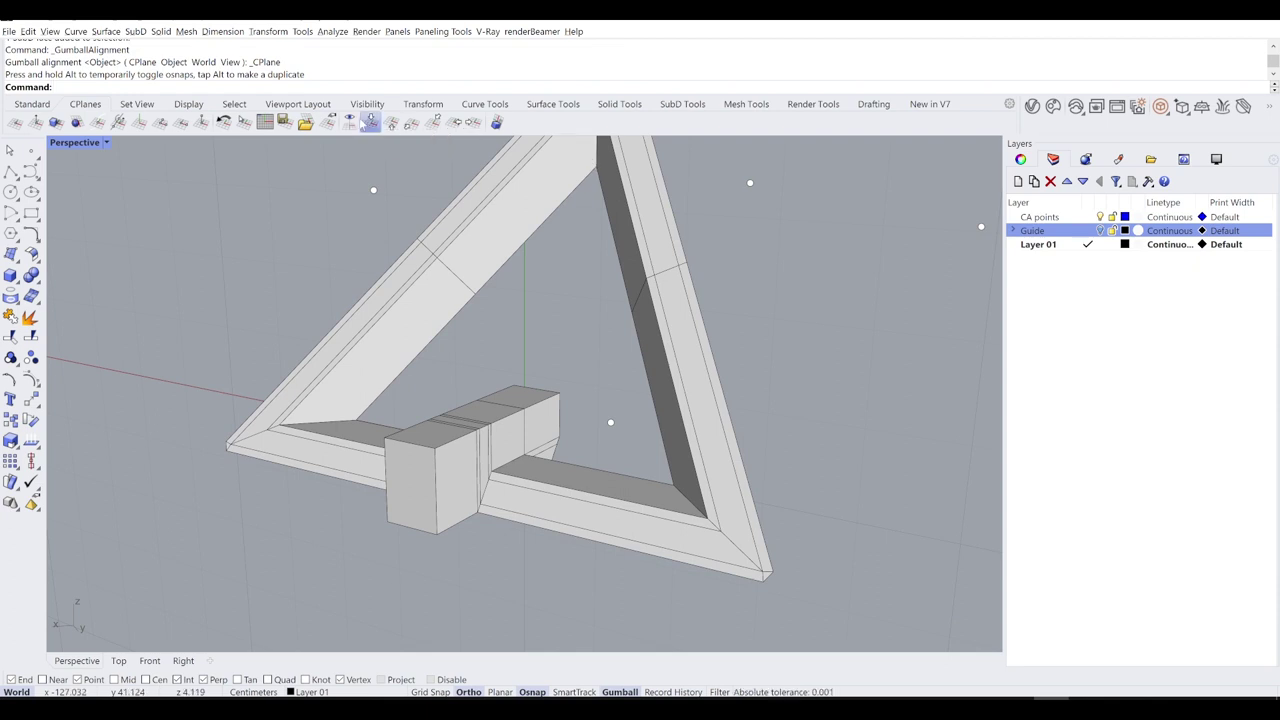
pyautogui.moveTo(540, 258); pyautogui.dragTo(603, 308, button='right')
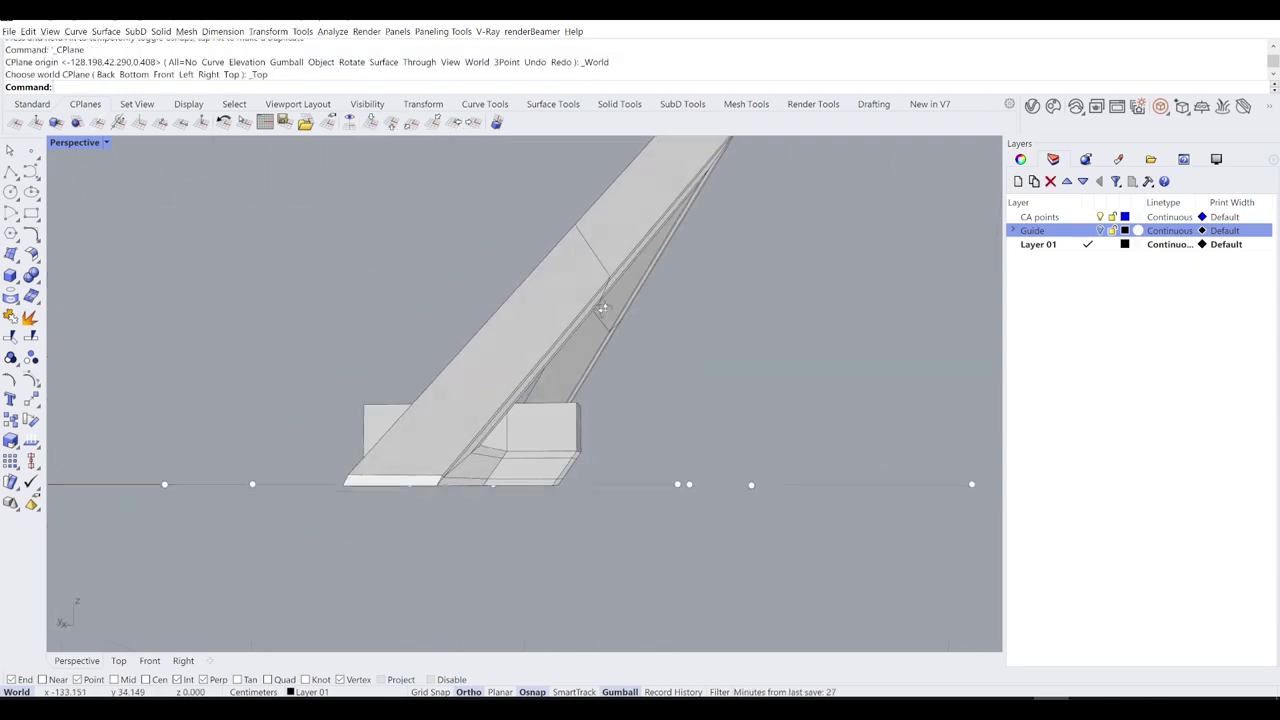
pyautogui.scroll(4, 619, 427)
pyautogui.moveTo(619, 427); pyautogui.dragTo(605, 433, button='right')
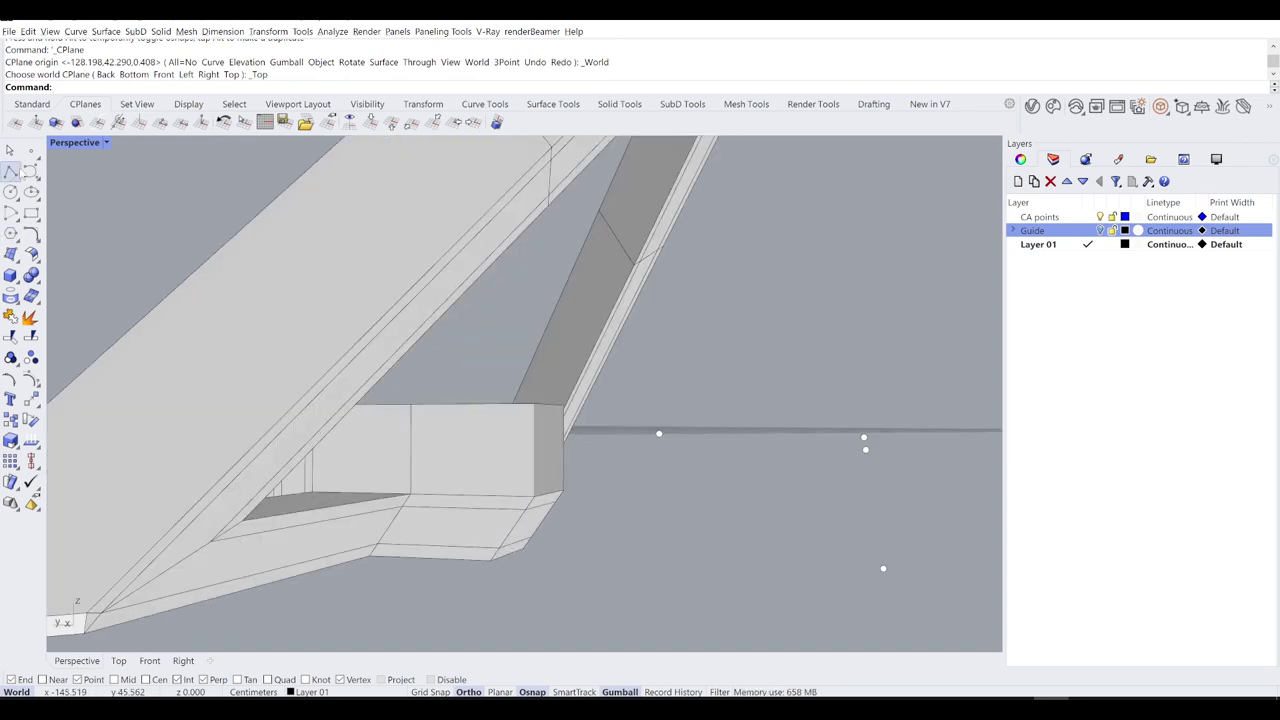
pyautogui.click(10, 171)
pyautogui.click(491, 561)
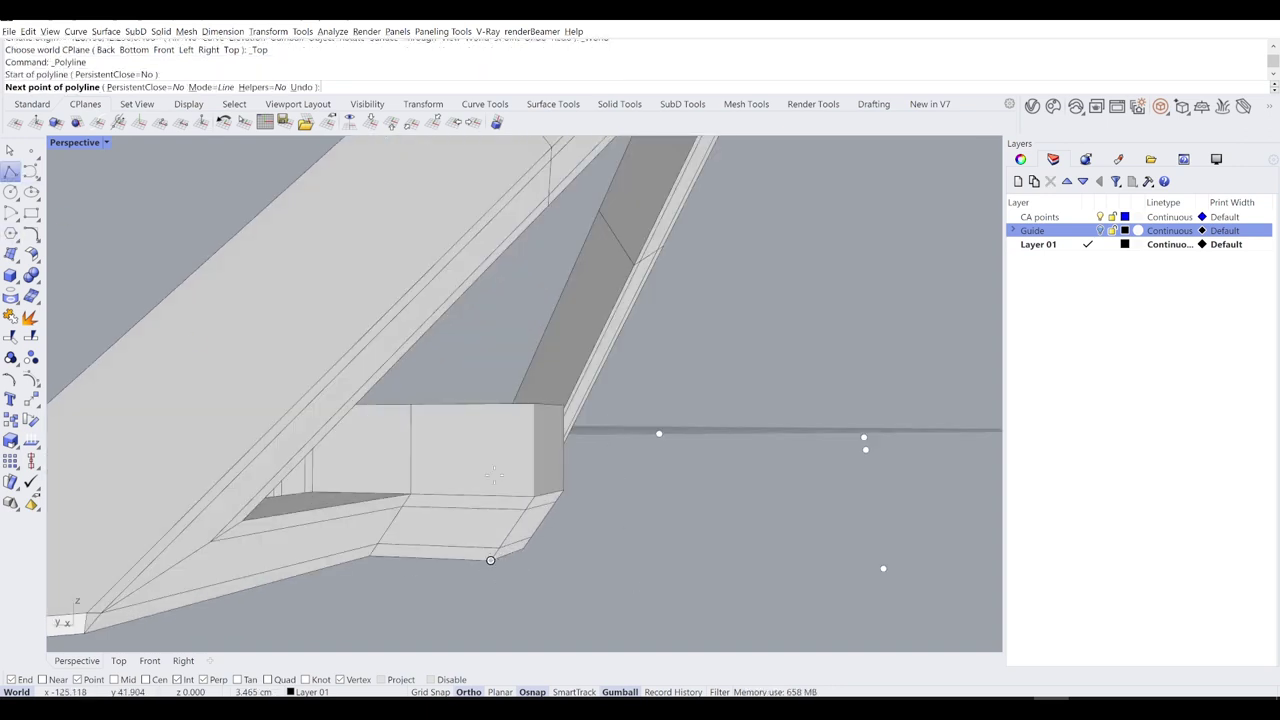
pyautogui.moveTo(502, 408); pyautogui.dragTo(482, 418, button='right')
pyautogui.scroll(5, 482, 417)
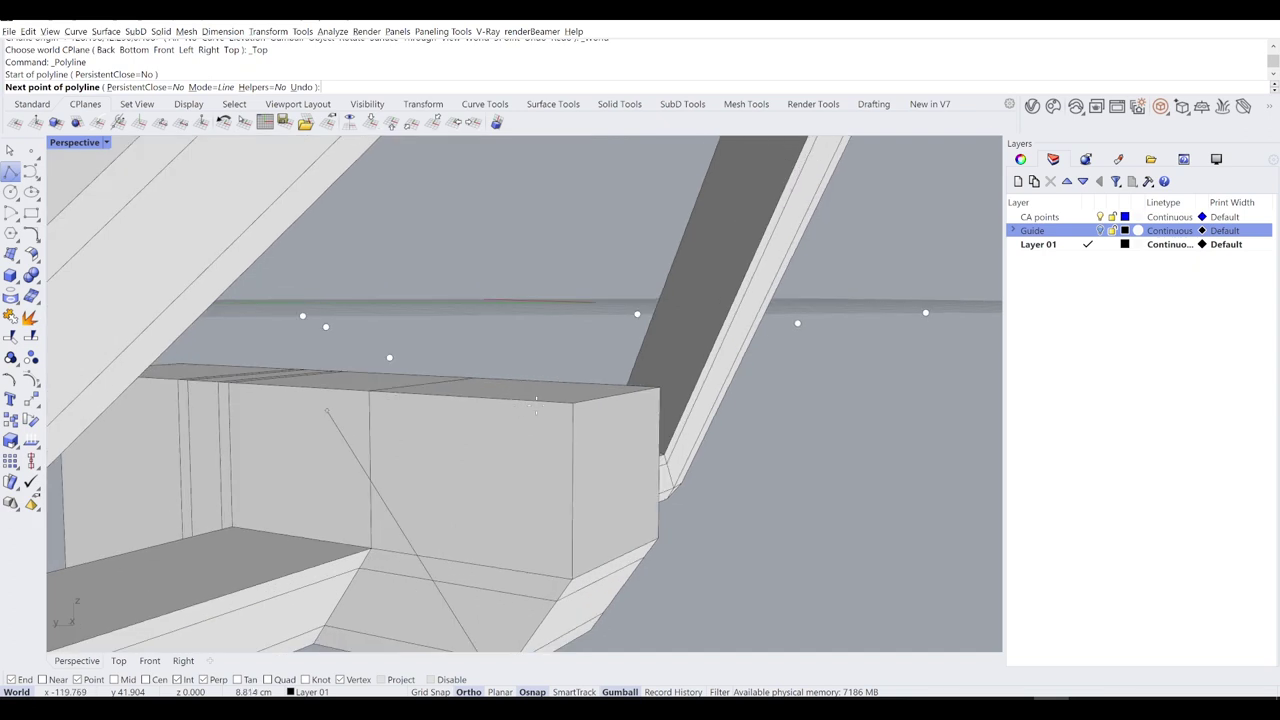
pyautogui.press('Escape')
# Step: Draw a guide polyline along the extruded block's upper side edge and a vertical one from its lowest end corner up to that edge
pyautogui.rightClick(386, 398)
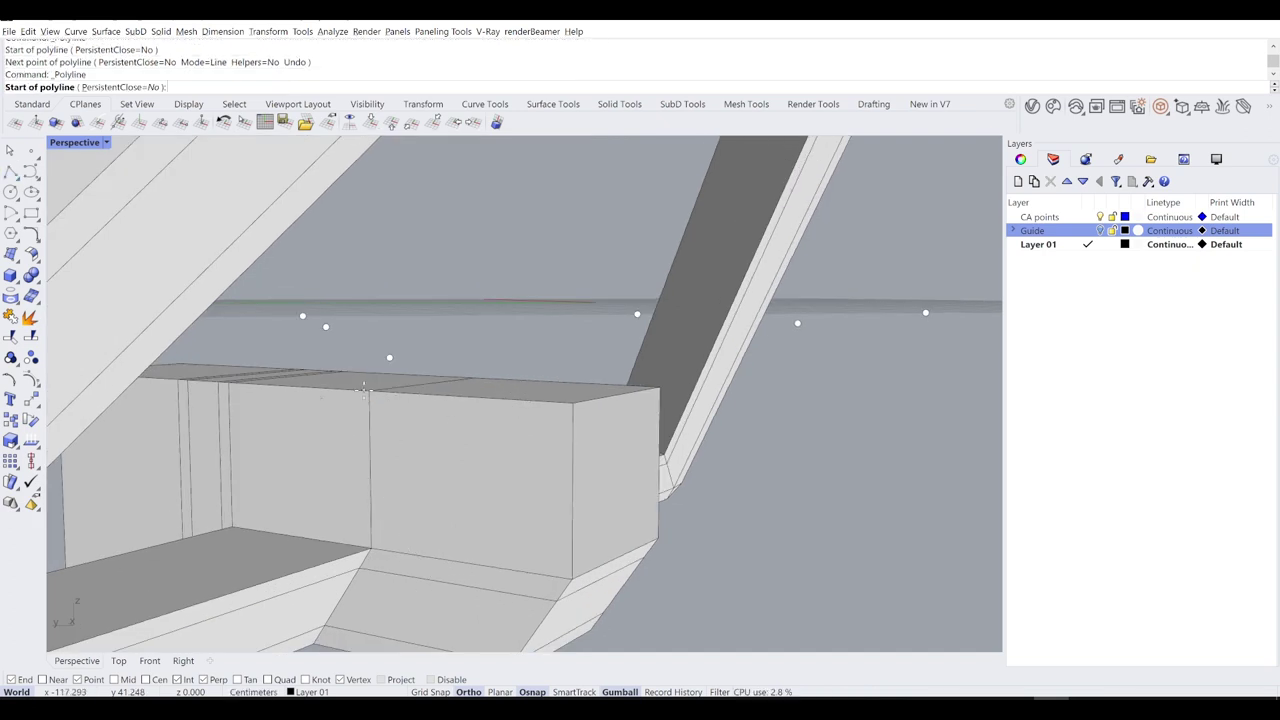
pyautogui.click(369, 391)
pyautogui.click(575, 400)
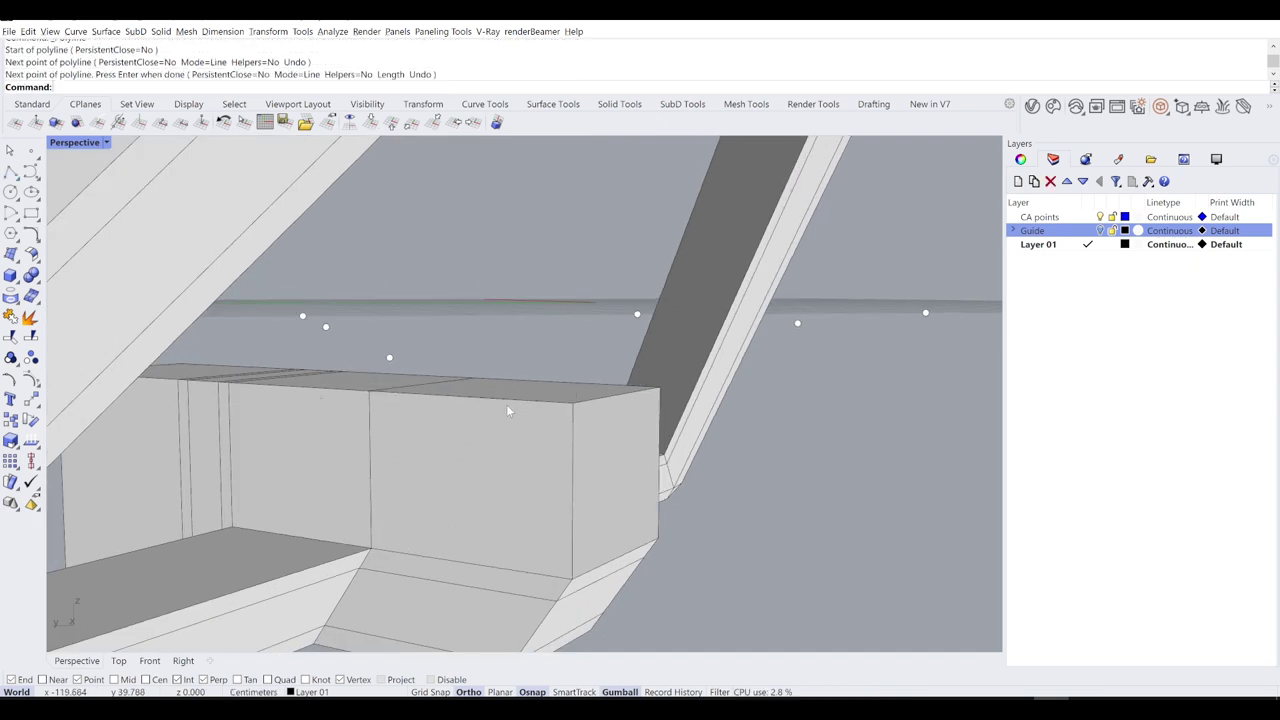
pyautogui.press('Return')
pyautogui.press('Return')
pyautogui.moveTo(506, 404); pyautogui.dragTo(492, 588, button='right')
pyautogui.click(505, 597)
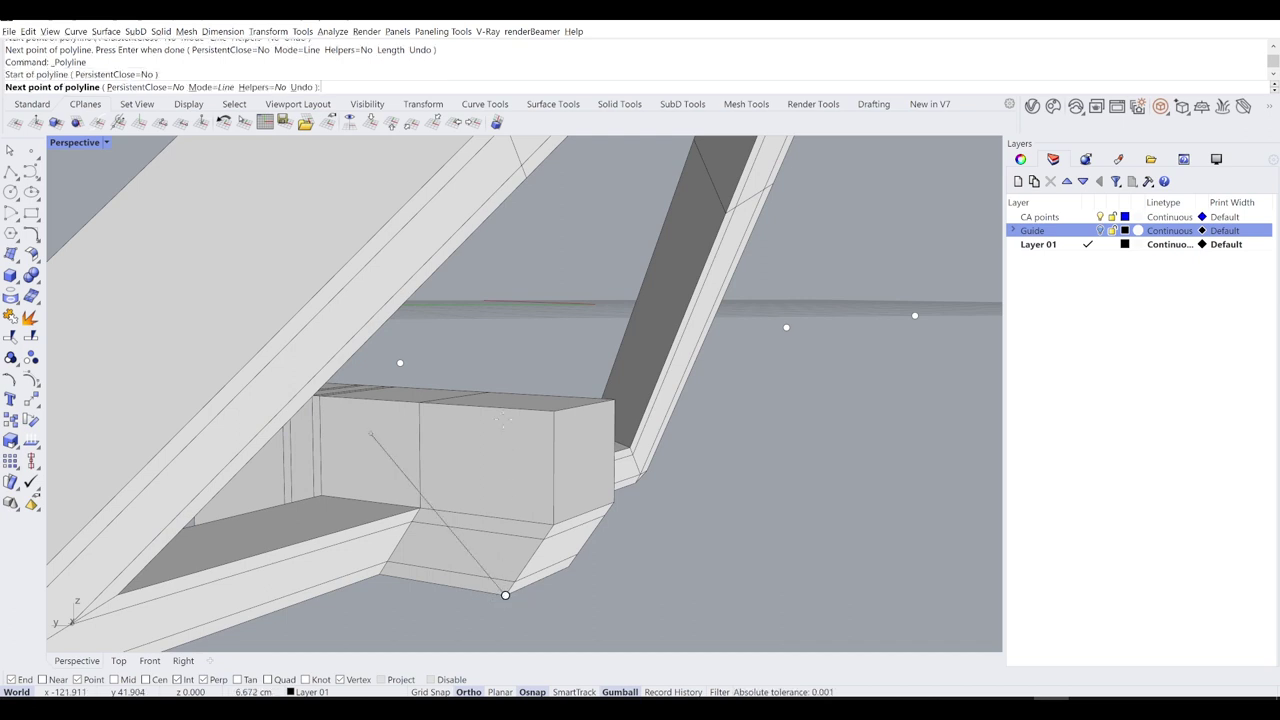
pyautogui.click(511, 404)
pyautogui.press('Return')
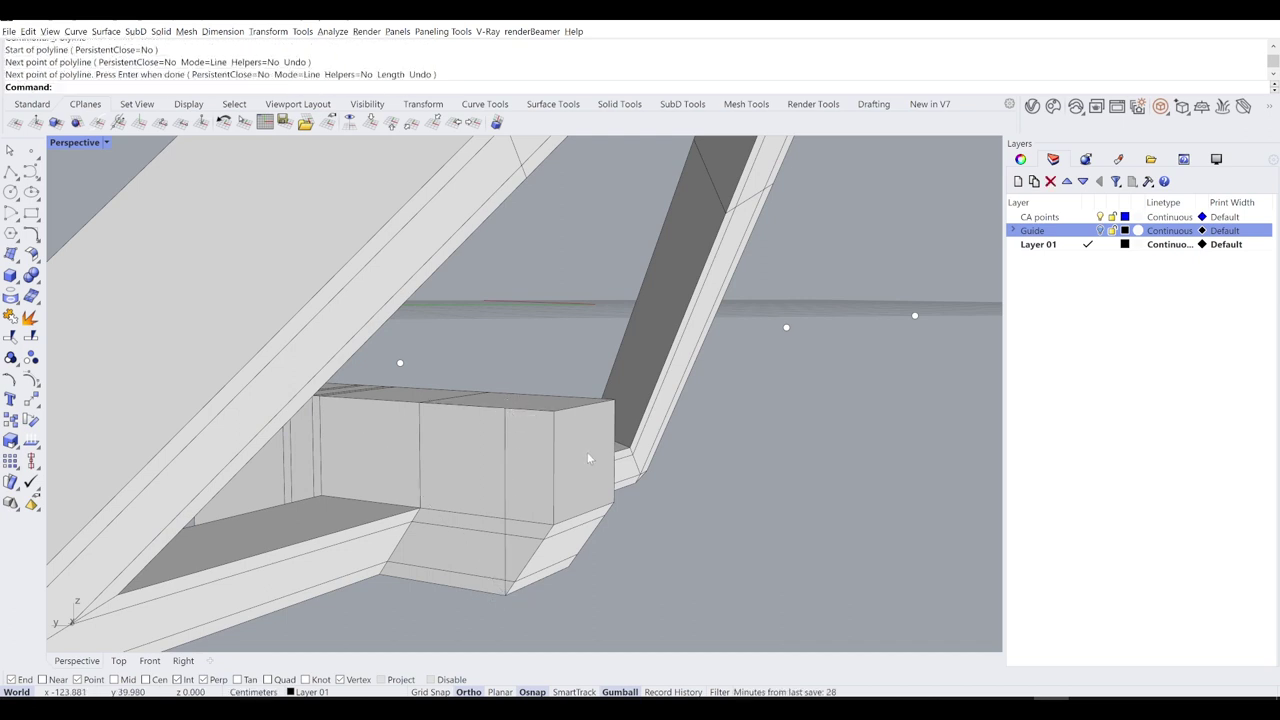
# Step: Move the block's upper end face back from its top corner to the top of the vertical guide line
pyautogui.keyDown('ctrl'); pyautogui.keyDown('shift'); pyautogui.click(589, 458); pyautogui.keyUp('shift'); pyautogui.keyUp('ctrl')
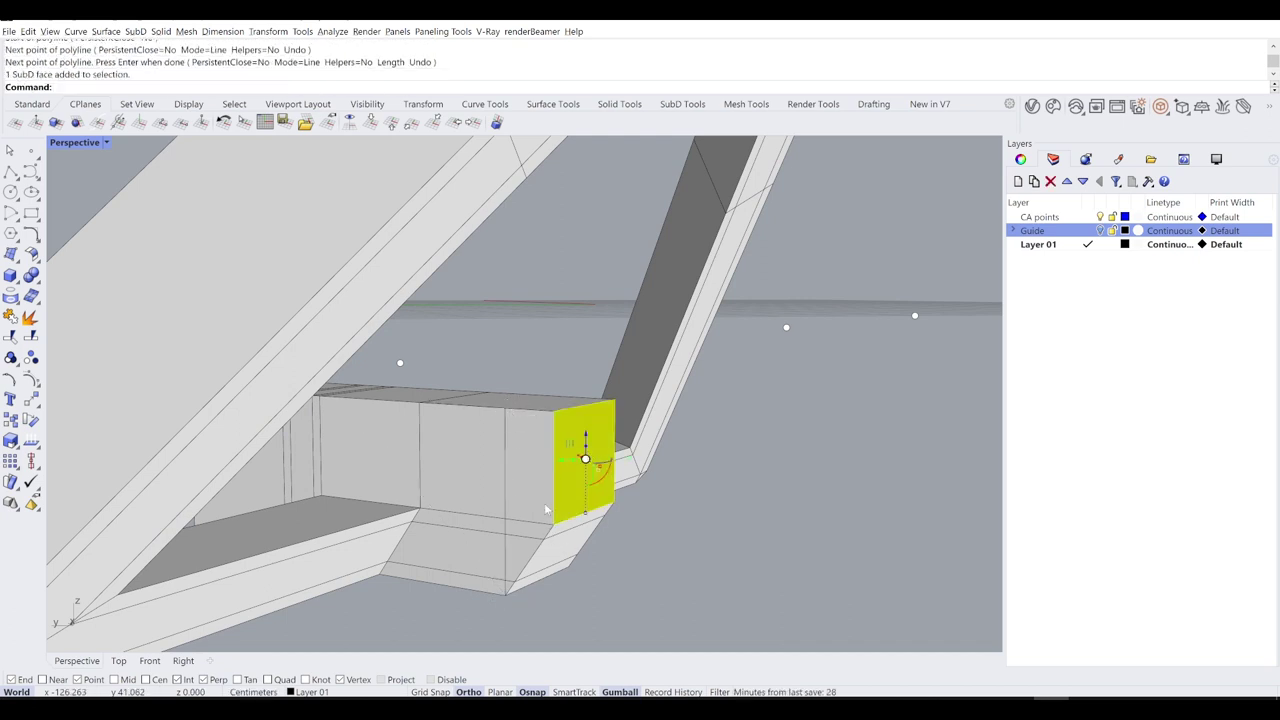
pyautogui.write('m')
pyautogui.press('Return')
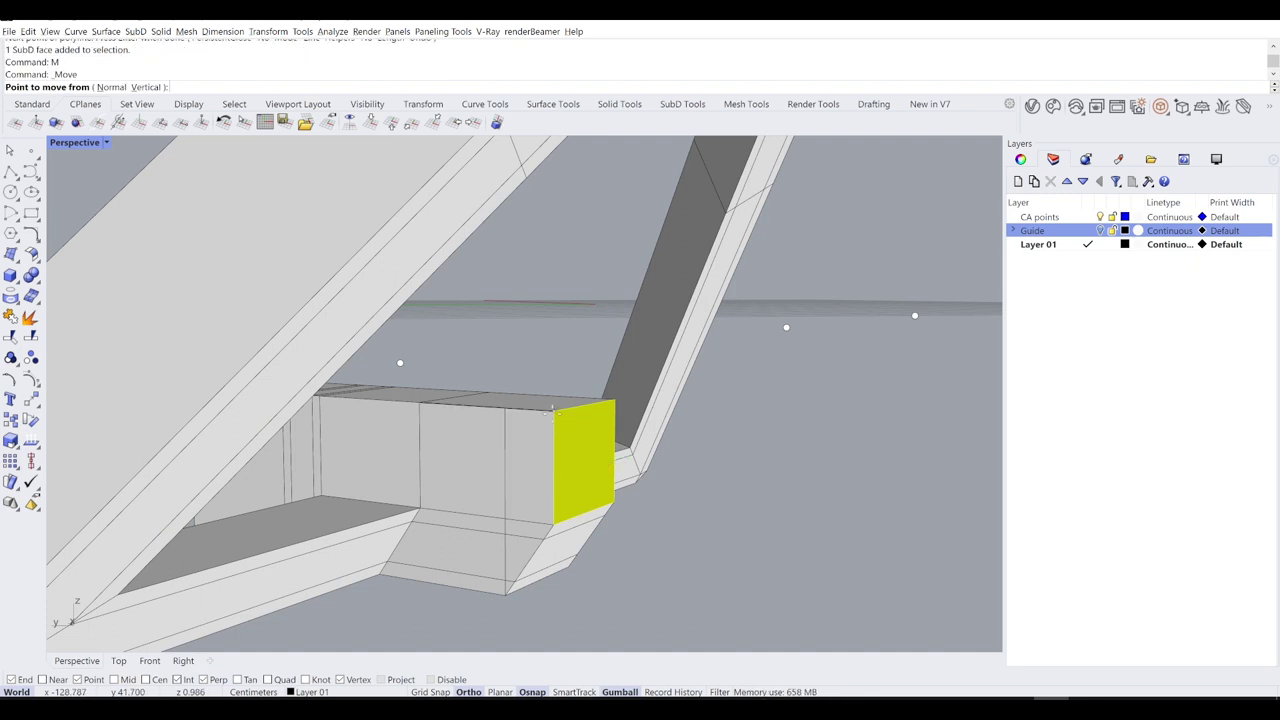
pyautogui.click(552, 410)
pyautogui.click(506, 405)
pyautogui.press('Escape')
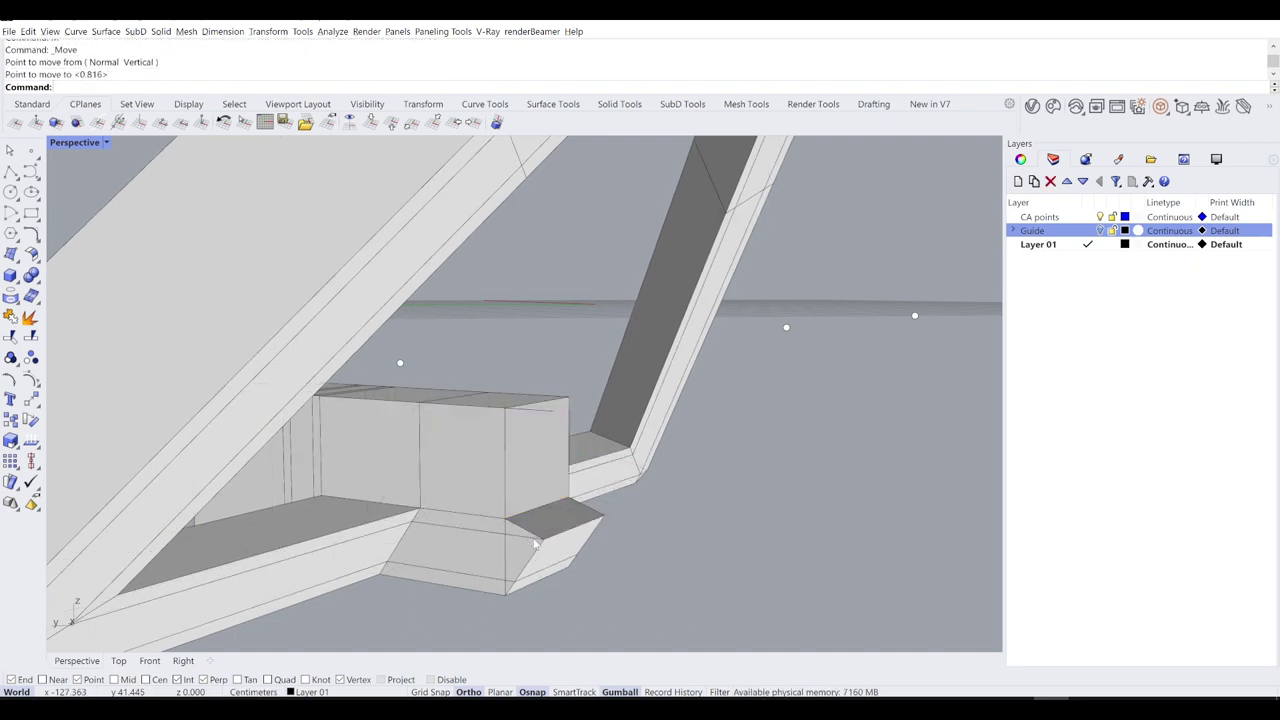
# Step: Move the protruding upper edge of the sloped end faces back onto the vertical guide line
pyautogui.keyDown('ctrl'); pyautogui.keyDown('shift'); pyautogui.click(558, 538); pyautogui.keyUp('shift'); pyautogui.keyUp('ctrl')
pyautogui.scroll(2, 527, 548)
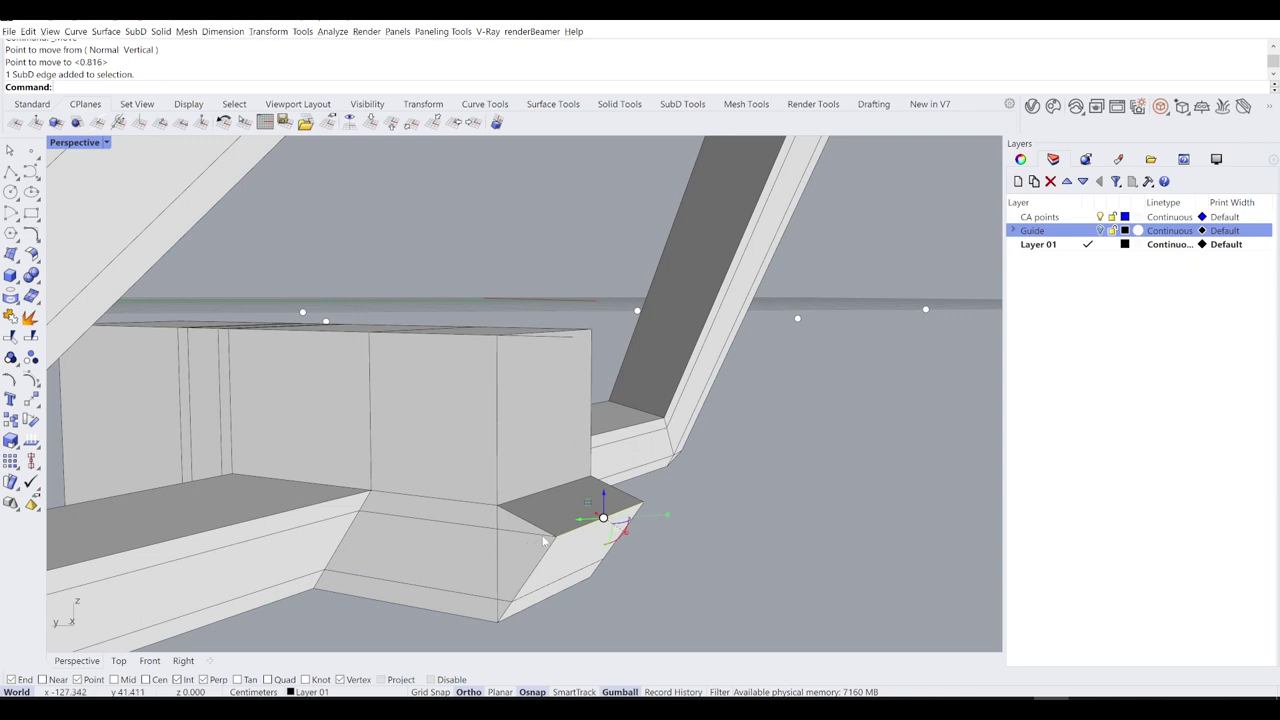
pyautogui.press('Return')
pyautogui.click(558, 538)
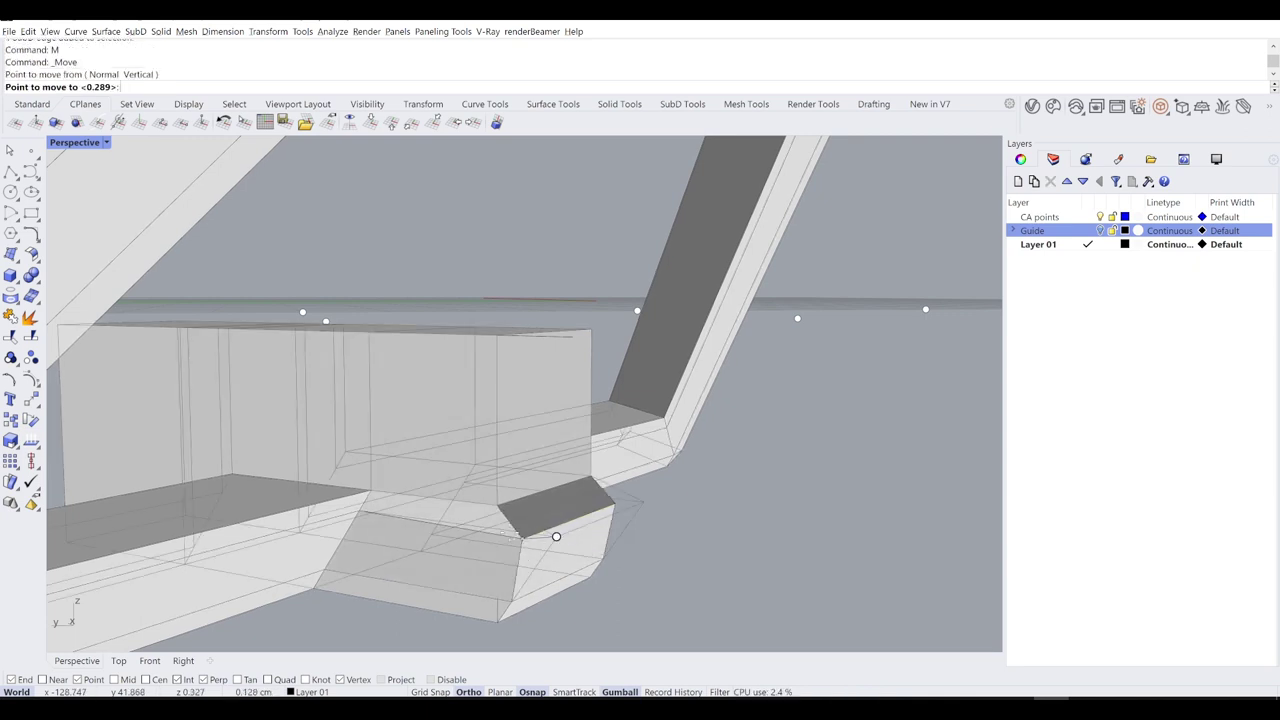
pyautogui.click(505, 541)
# Step: Move the remaining protruding lower edge perpendicularly onto the vertical guide line to straighten the block's end
pyautogui.scroll(2, 507, 615)
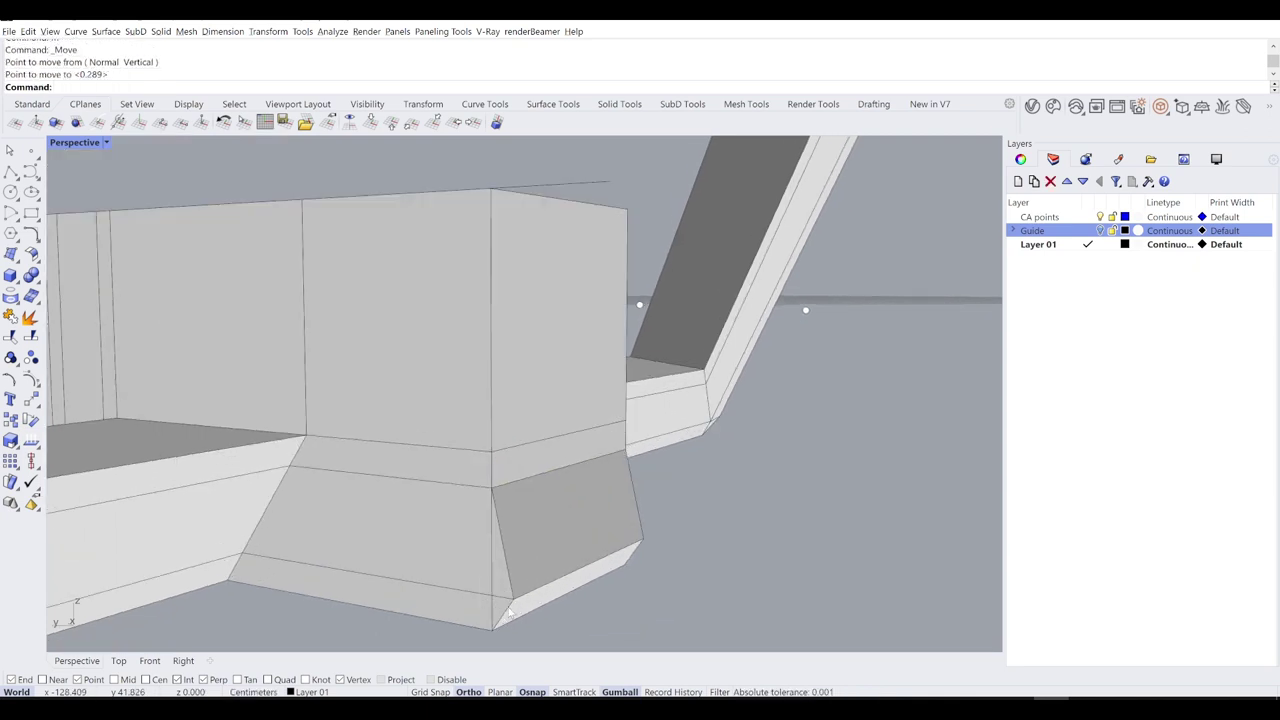
pyautogui.keyDown('ctrl'); pyautogui.keyDown('shift'); pyautogui.click(528, 596); pyautogui.keyUp('shift'); pyautogui.keyUp('ctrl')
pyautogui.write('M')
pyautogui.press('Return')
pyautogui.click(515, 598)
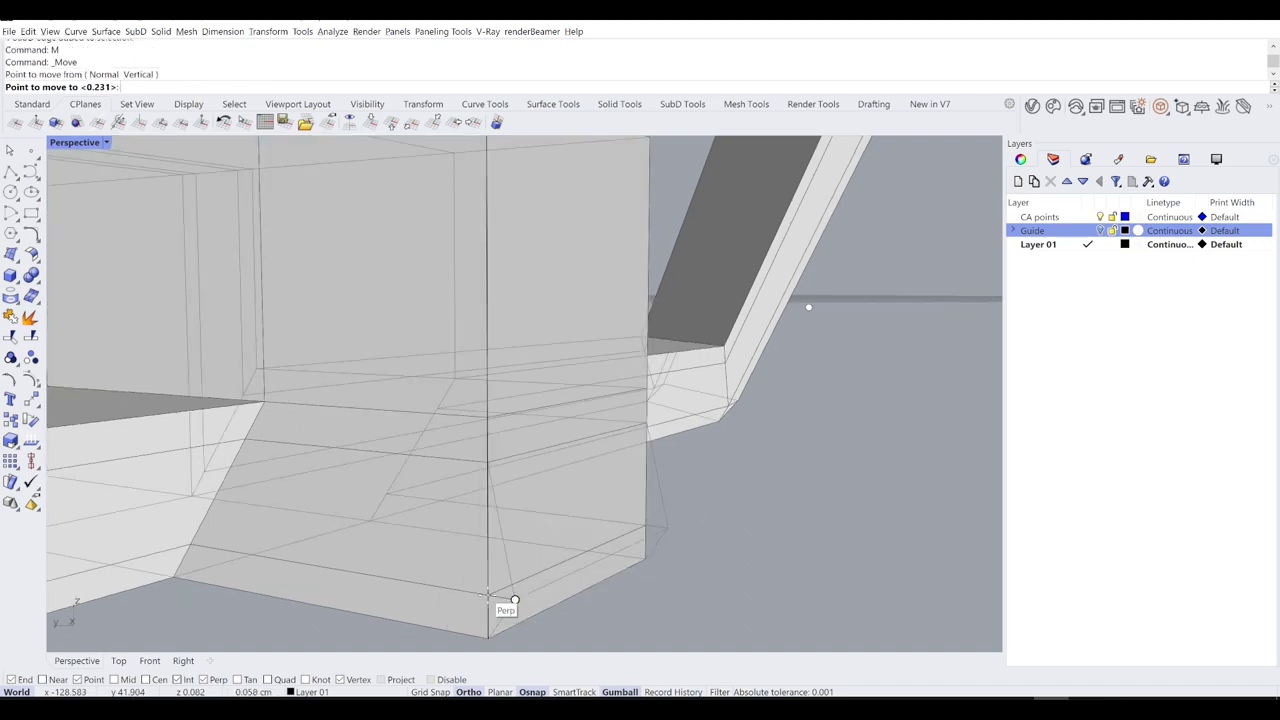
pyautogui.click(491, 569)
# Step: Delete the two guide curves at the block's straightened end
pyautogui.scroll(-2, 493, 568)
pyautogui.moveTo(565, 524)
pyautogui.mouseDown(button='right')
pyautogui.moveTo(537, 521)
pyautogui.moveTo(566, 546)
pyautogui.mouseUp(button='right')
pyautogui.scroll(-6, 402, 322)
pyautogui.moveTo(560, 534); pyautogui.dragTo(563, 536)
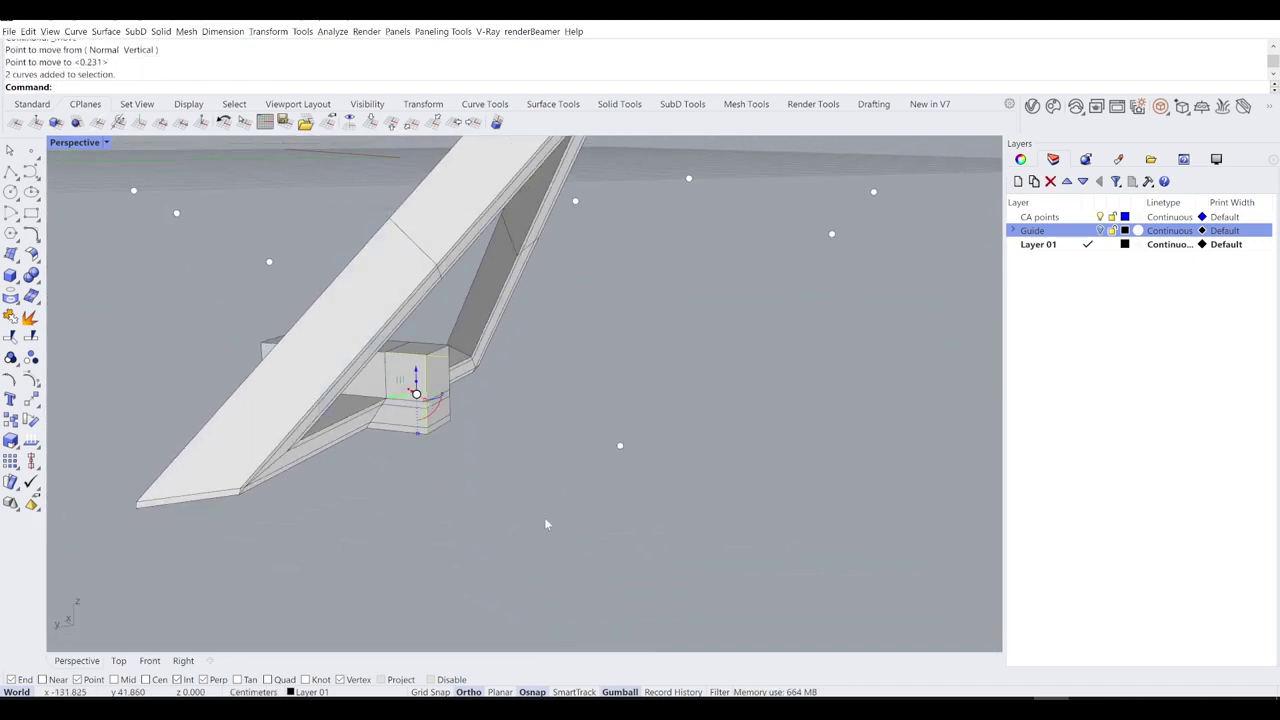
pyautogui.press('Delete')
# Step: Check the straightened block in smooth display, then switch the SubD back to flat display
pyautogui.moveTo(442, 450)
pyautogui.mouseDown(button='right')
pyautogui.moveTo(434, 428)
pyautogui.moveTo(540, 429)
pyautogui.moveTo(516, 435)
pyautogui.moveTo(543, 449)
pyautogui.moveTo(434, 406)
pyautogui.moveTo(418, 448)
pyautogui.mouseUp(button='right')
pyautogui.press('Tab')
pyautogui.scroll(-4, 543, 449)
pyautogui.press('Tab')
pyautogui.scroll(3, 418, 448)
pyautogui.scroll(5, 417, 447)
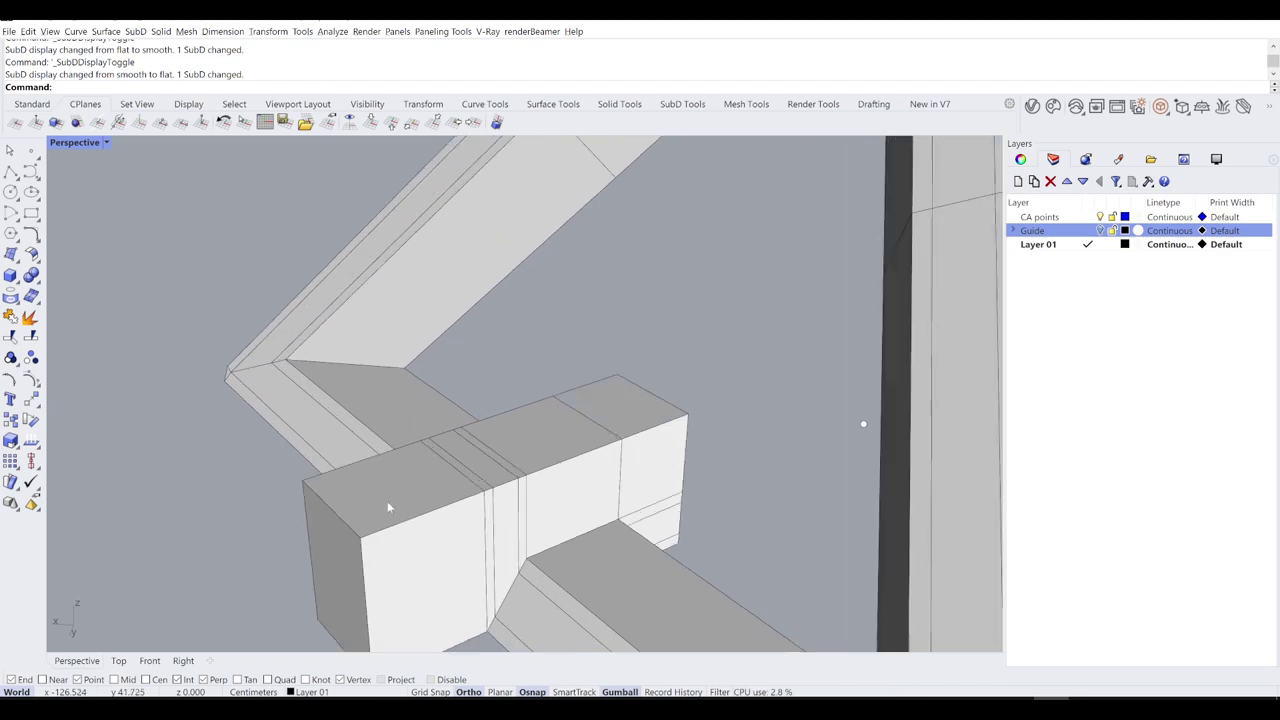
pyautogui.keyDown('ctrl'); pyautogui.keyDown('shift'); pyautogui.click(388, 502); pyautogui.keyUp('shift'); pyautogui.keyUp('ctrl')
pyautogui.scroll(3, 456, 466)
pyautogui.scroll(-8, 483, 484)
pyautogui.click(577, 399)
pyautogui.scroll(-3, 577, 405)
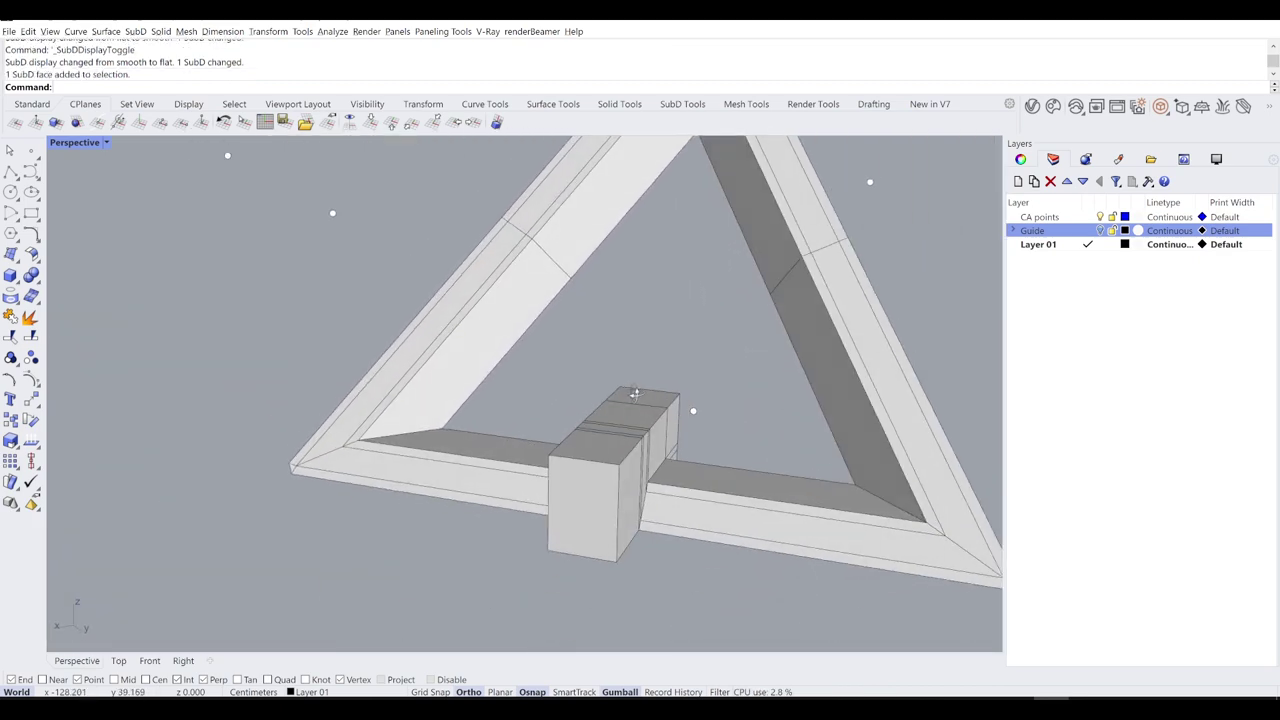
# Step: Window-select all of the block's faces, edges and vertices where it crosses the triangle's lower bar
pyautogui.scroll(4, 612, 430)
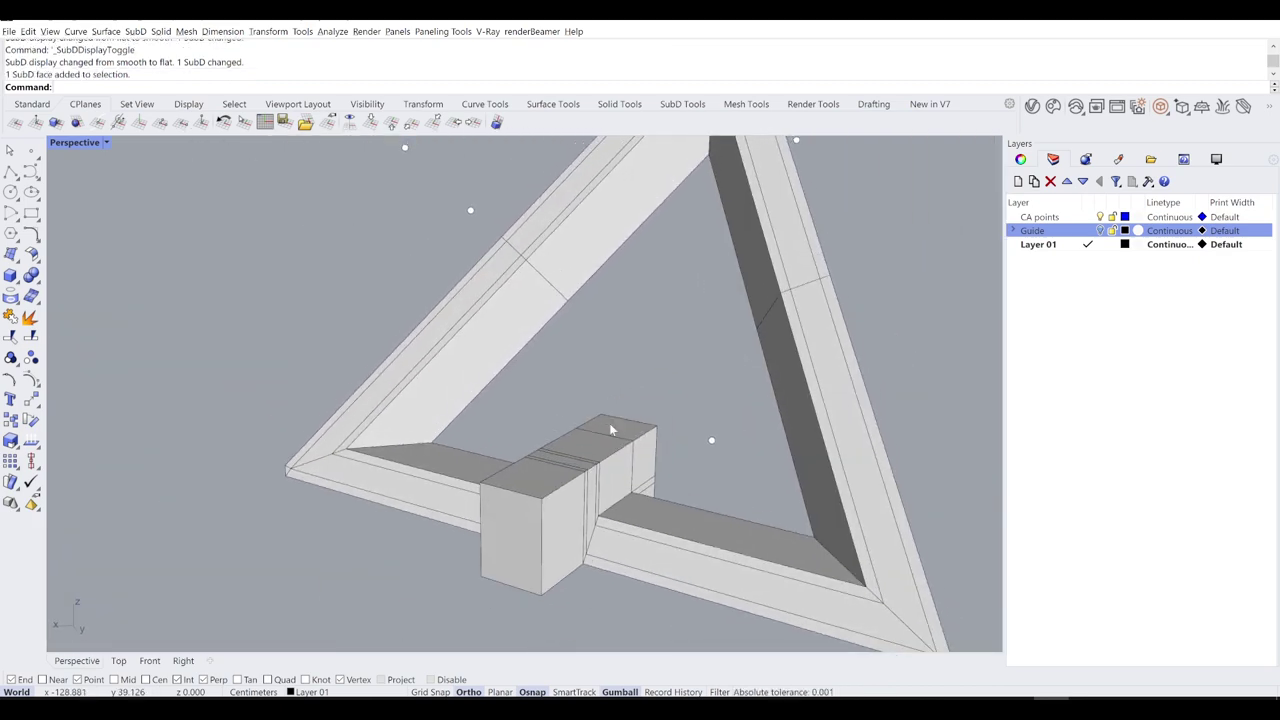
pyautogui.moveTo(605, 380); pyautogui.dragTo(634, 391, button='right')
pyautogui.scroll(-3, 577, 434)
pyautogui.scroll(4, 577, 455)
pyautogui.moveTo(577, 456); pyautogui.dragTo(540, 490, button='right')
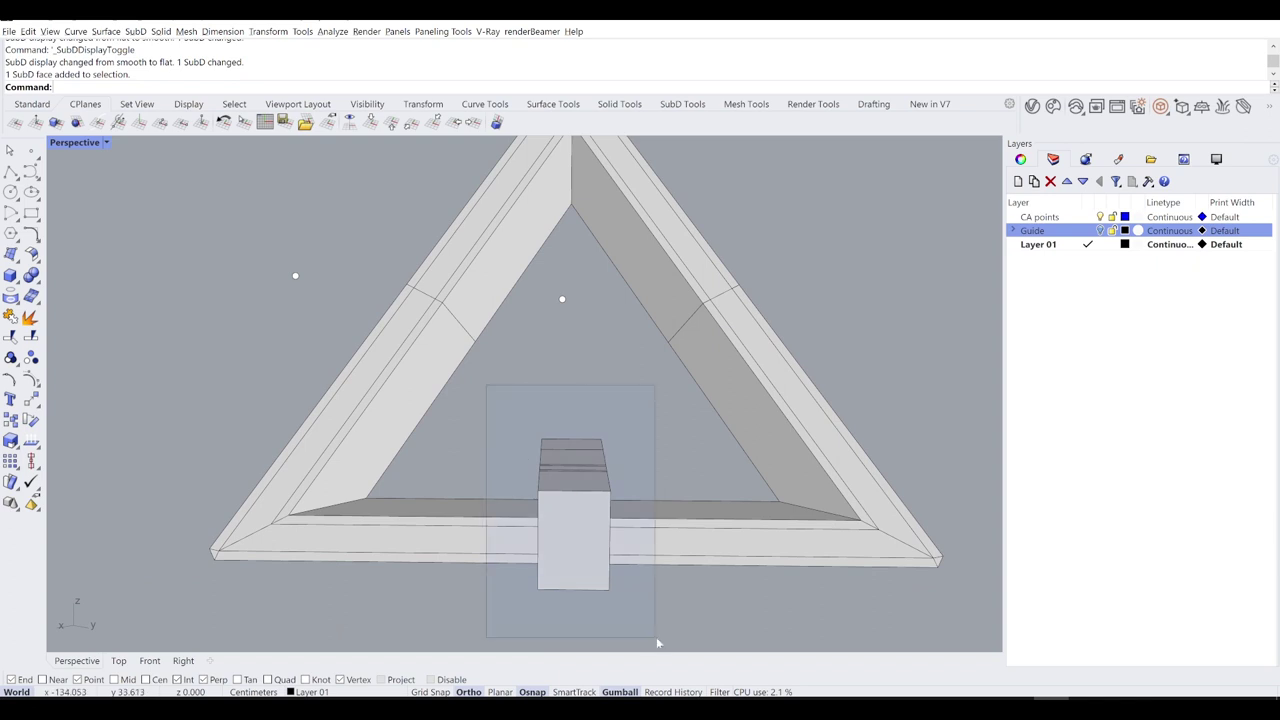
pyautogui.moveTo(486, 385); pyautogui.dragTo(657, 642)
pyautogui.scroll(3, 566, 515)
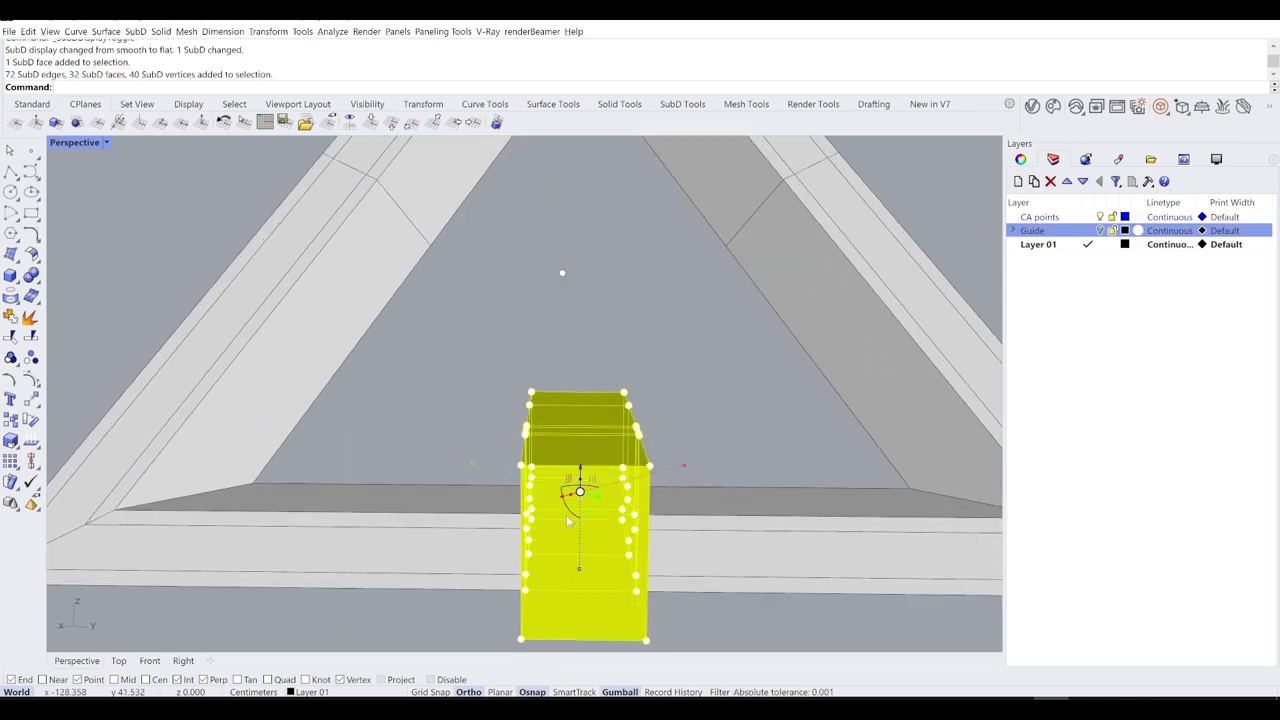
pyautogui.press('Return')
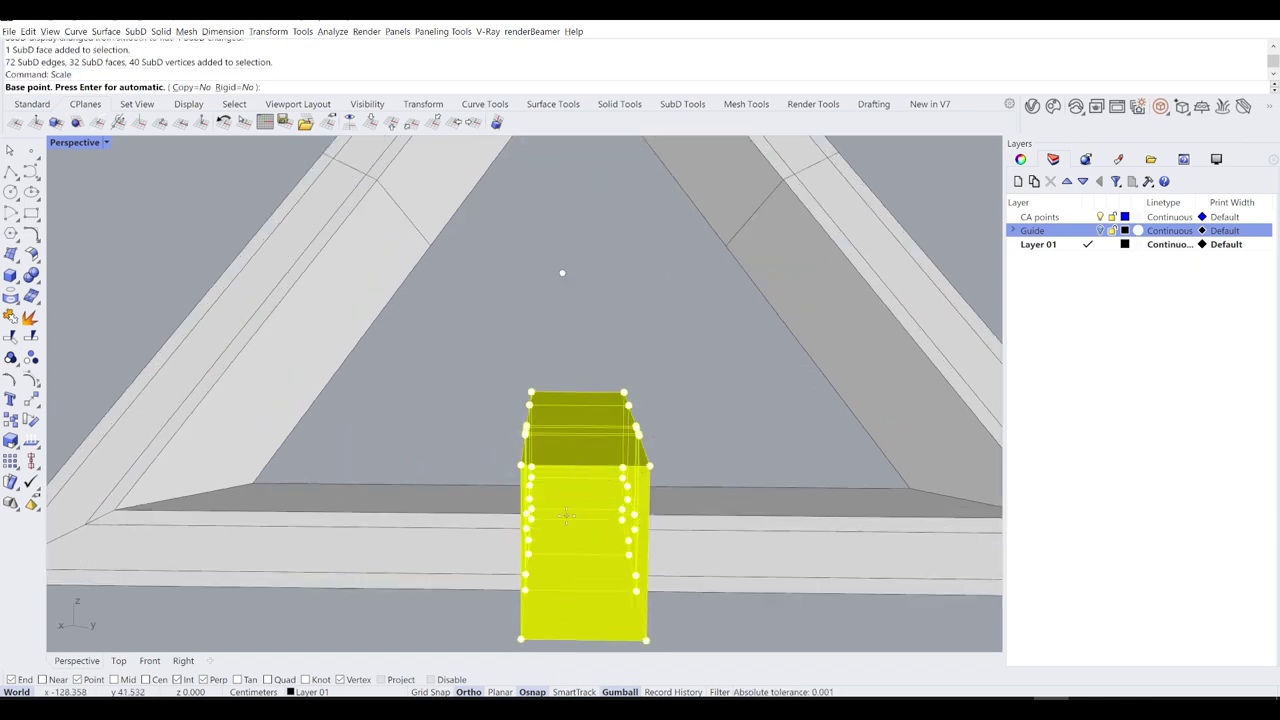
pyautogui.press('Escape')
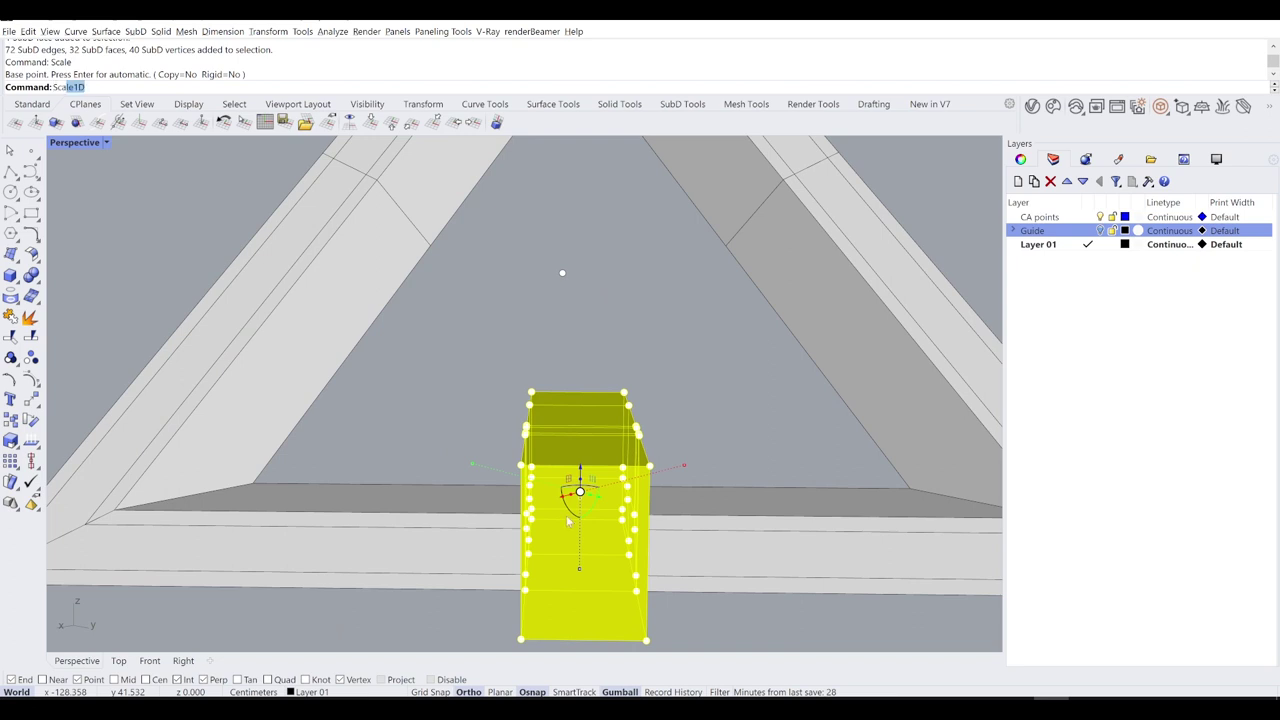
pyautogui.write('Sca')
pyautogui.press('Return')
pyautogui.scroll(-4, 675, 478)
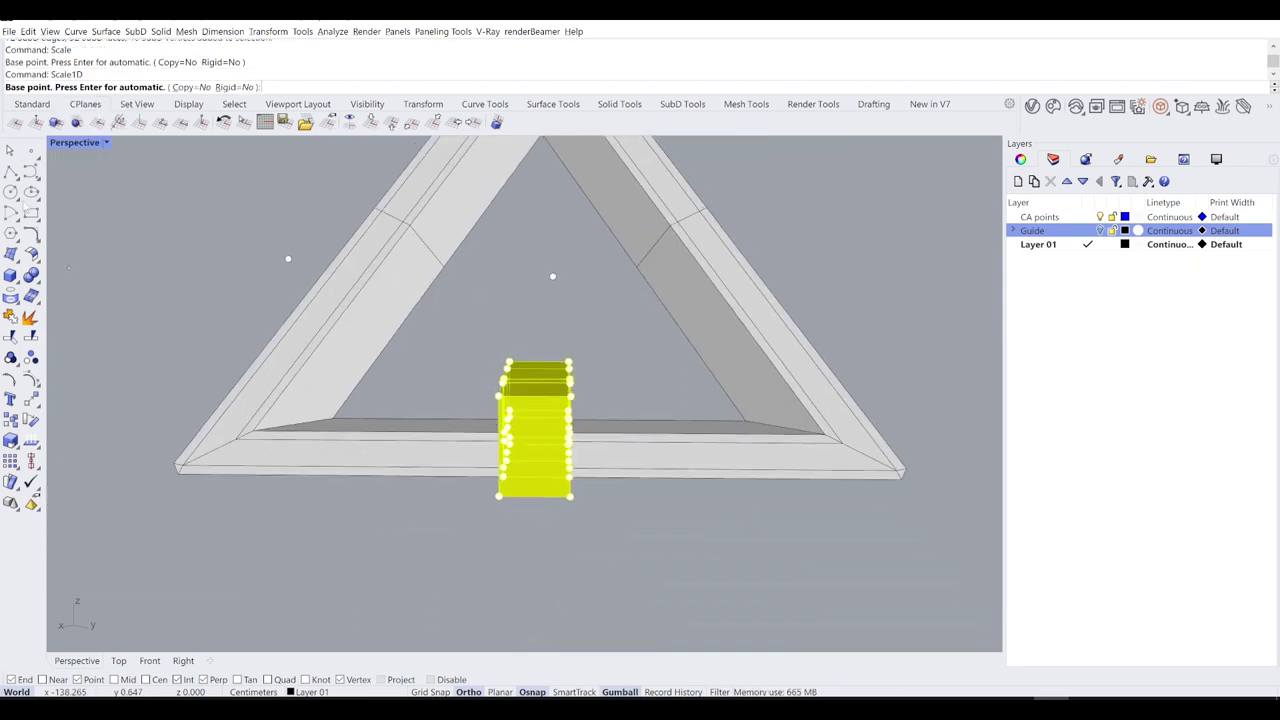
# Step: Draw a straight guide line along the lower edge of the block's end face, from corner to corner
pyautogui.click(10, 172)
pyautogui.click(499, 496)
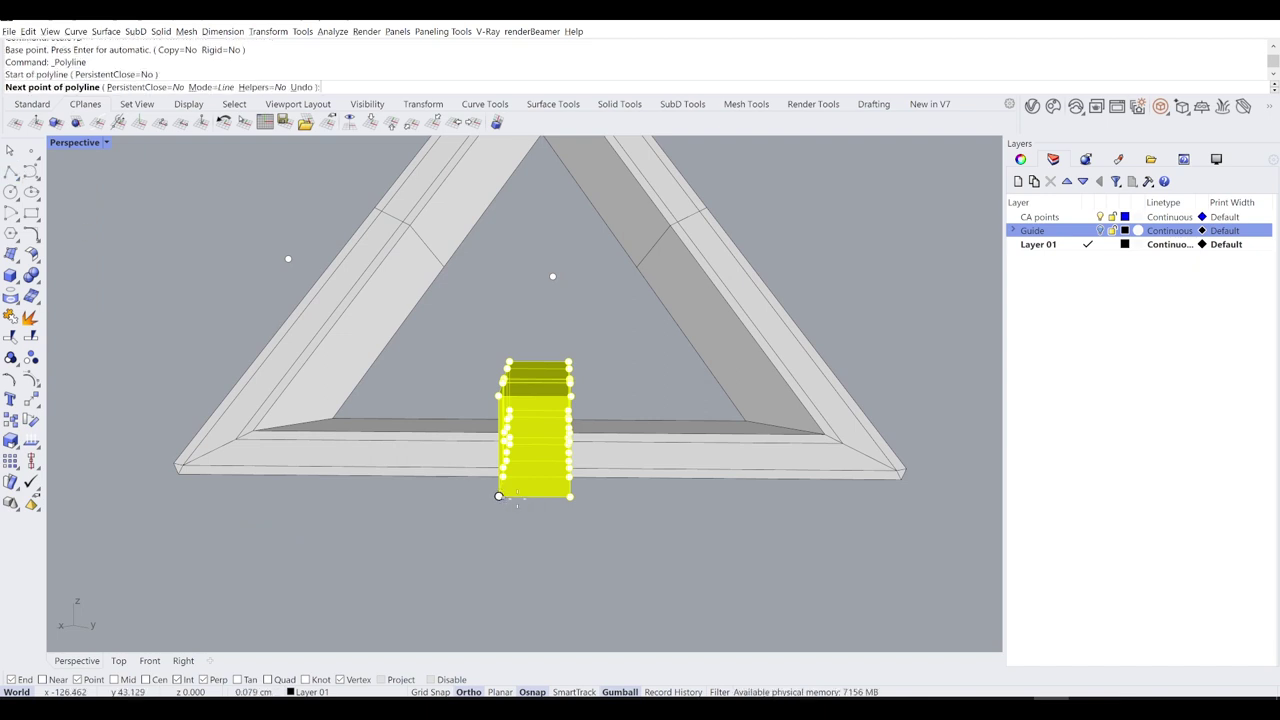
pyautogui.click(570, 497)
pyautogui.press('Return')
pyautogui.press('Return')
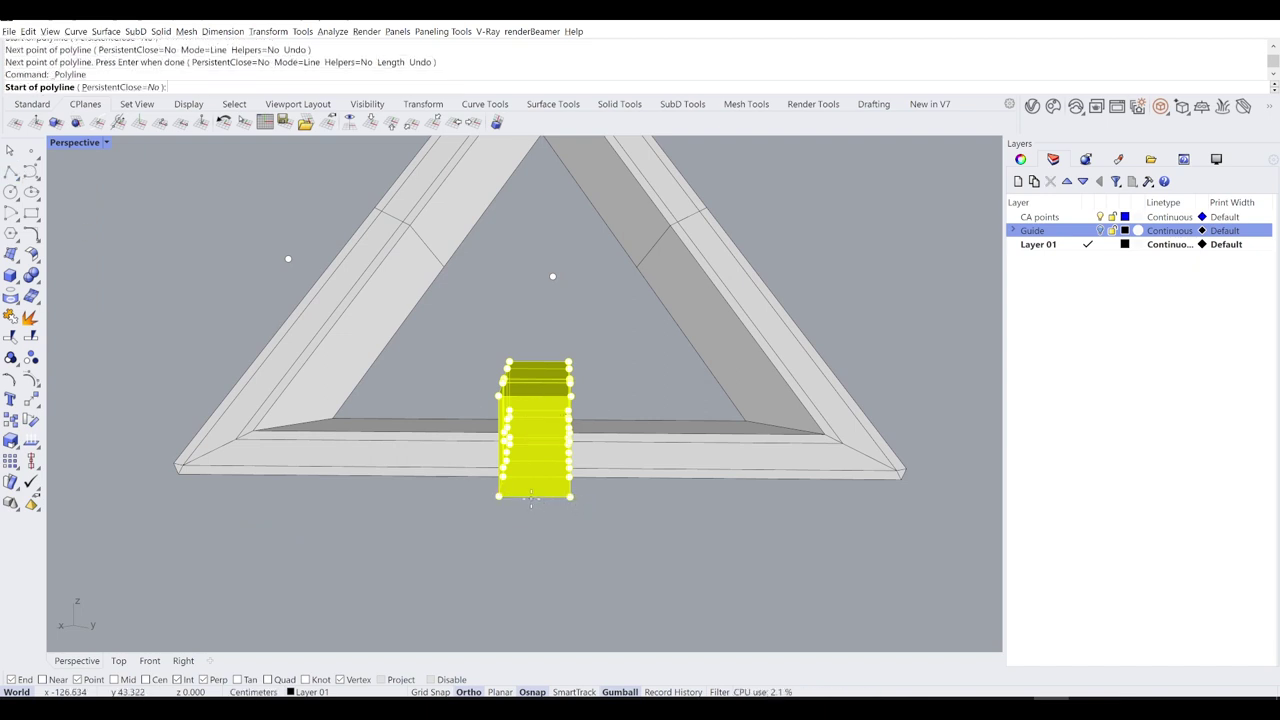
pyautogui.press('Escape')
# Step: Narrow the selected block with Scale1D from the midpoint of its lower end edge, using 0.1 as the second reference distance
pyautogui.write('Scale')
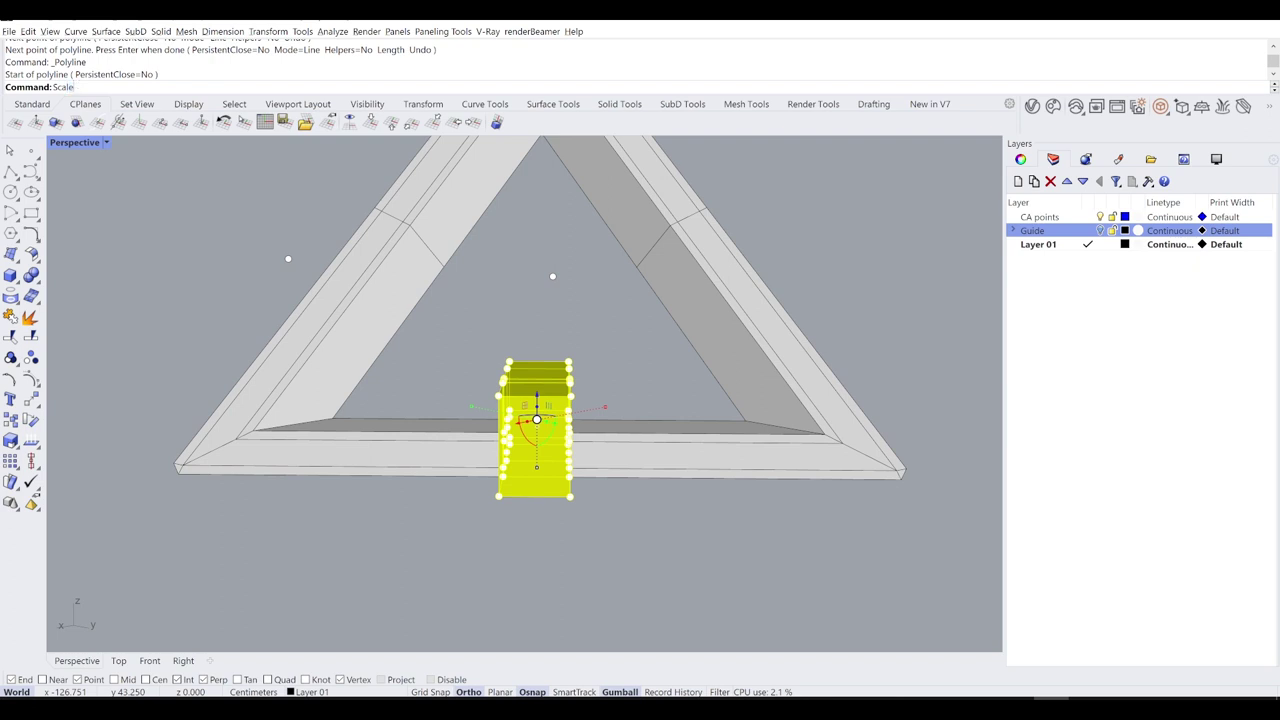
pyautogui.write('1D')
pyautogui.press('Return')
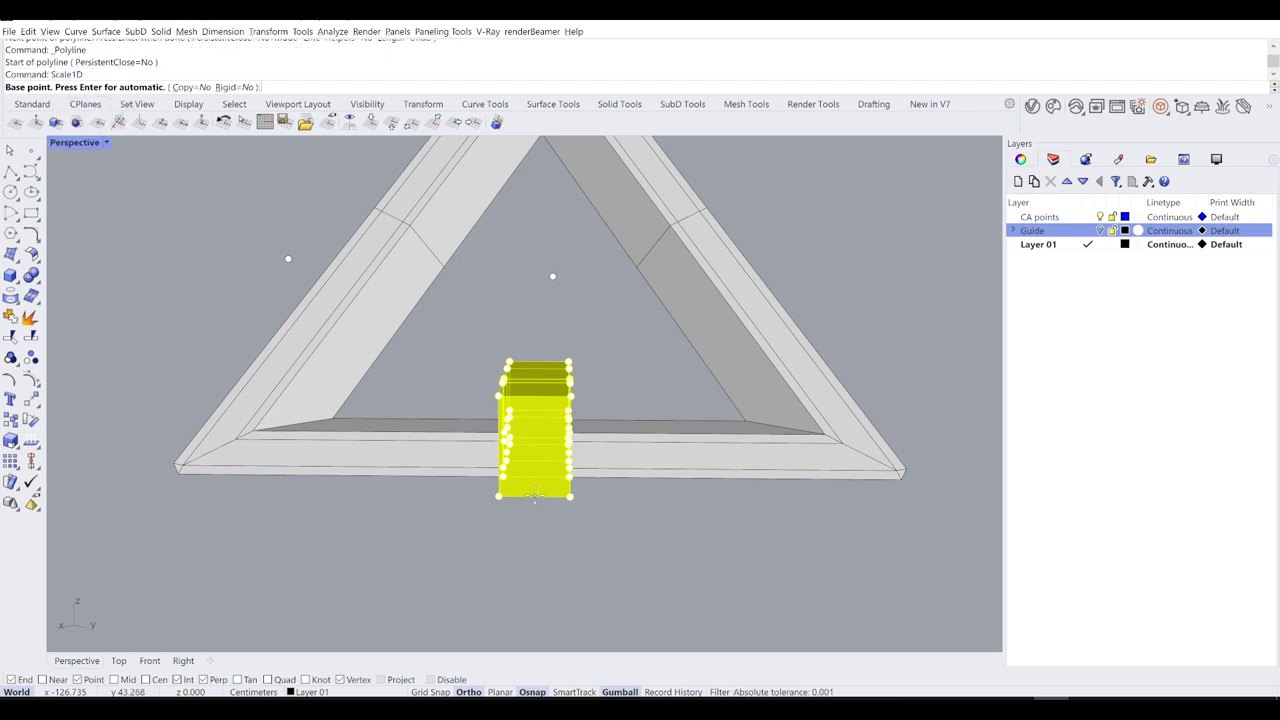
pyautogui.scroll(4, 535, 494)
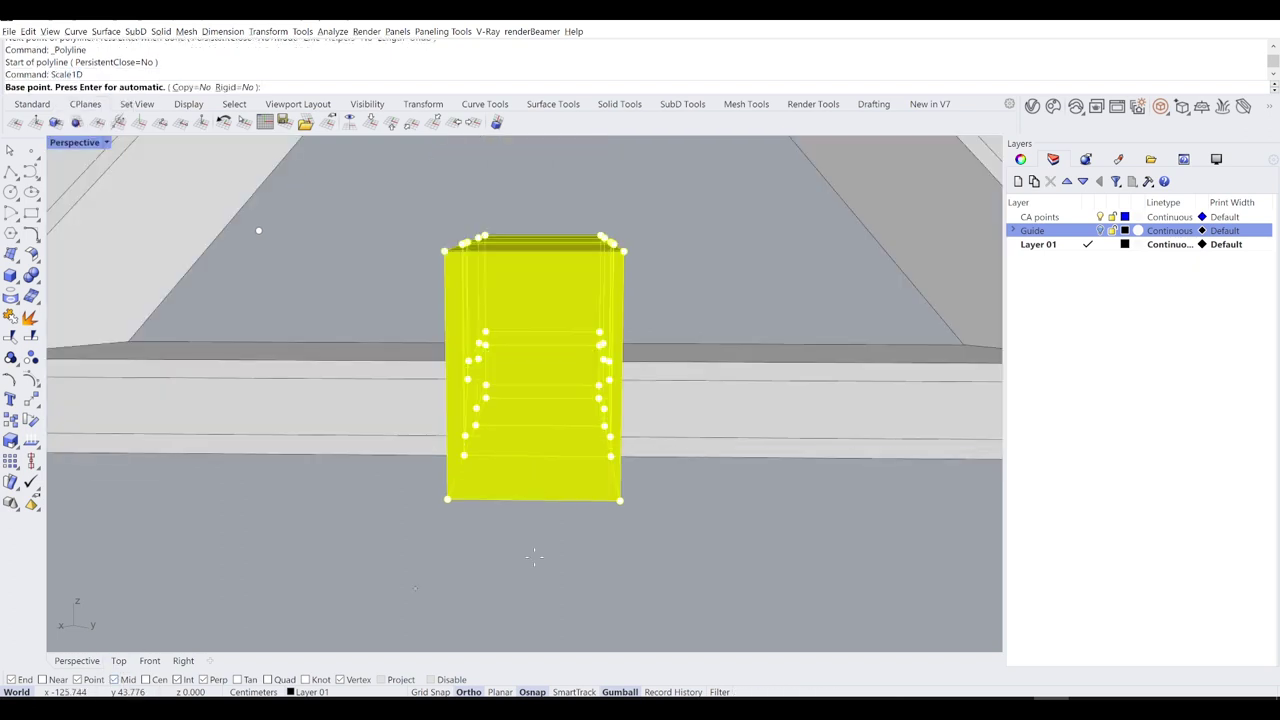
pyautogui.click(534, 499)
pyautogui.click(619, 500)
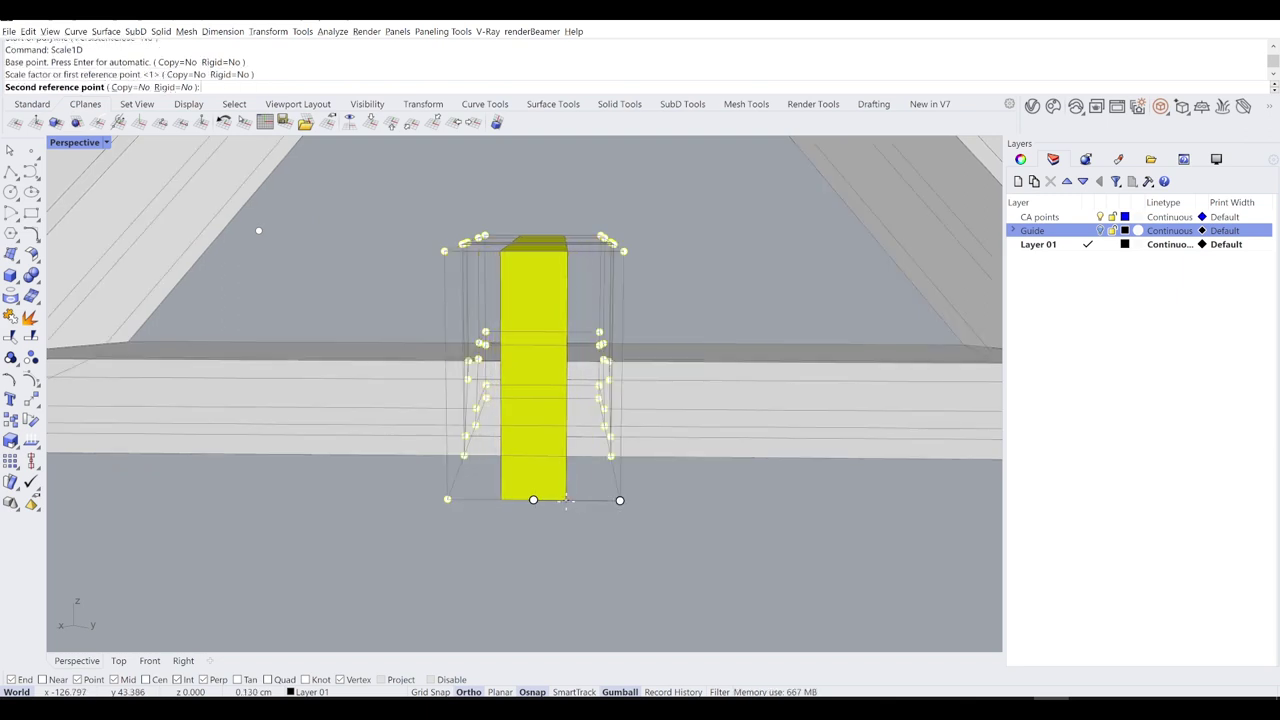
pyautogui.write('0.1')
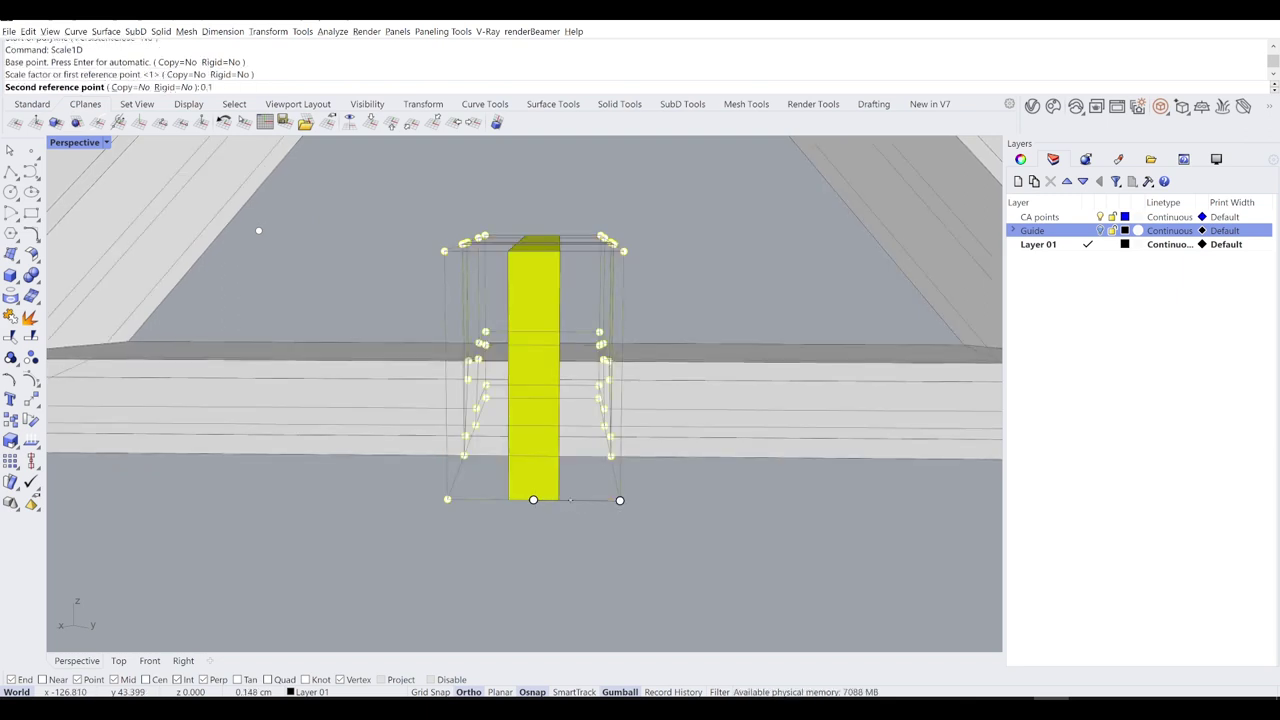
pyautogui.click(570, 500)
# Step: Deselect the narrowed block and delete the guide line under its end
pyautogui.scroll(-5, 618, 394)
pyautogui.click(696, 305)
pyautogui.moveTo(696, 305); pyautogui.dragTo(660, 352, button='right')
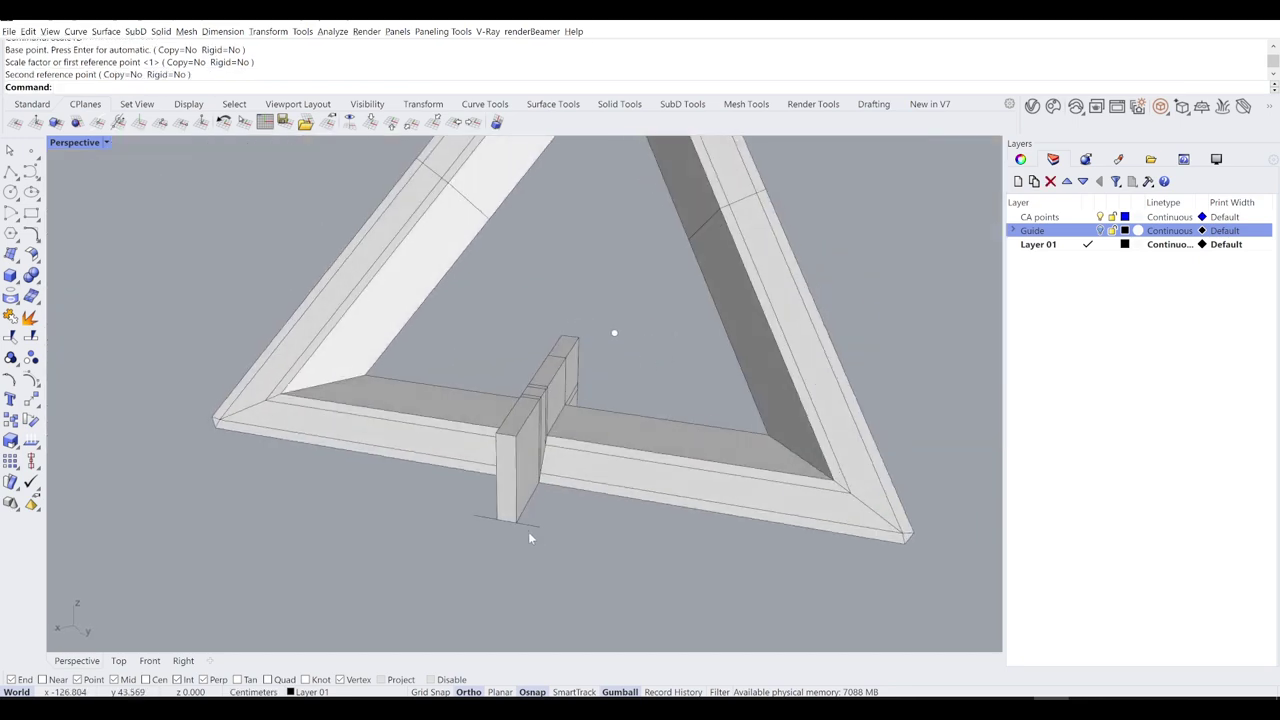
pyautogui.click(529, 527)
pyautogui.press('Delete')
# Step: Compare the narrowed block in smooth and flat SubD display, examining how it joins the triangle's lower bar
pyautogui.press('Tab')
pyautogui.moveTo(533, 529); pyautogui.dragTo(488, 438, button='right')
pyautogui.scroll(6, 445, 352)
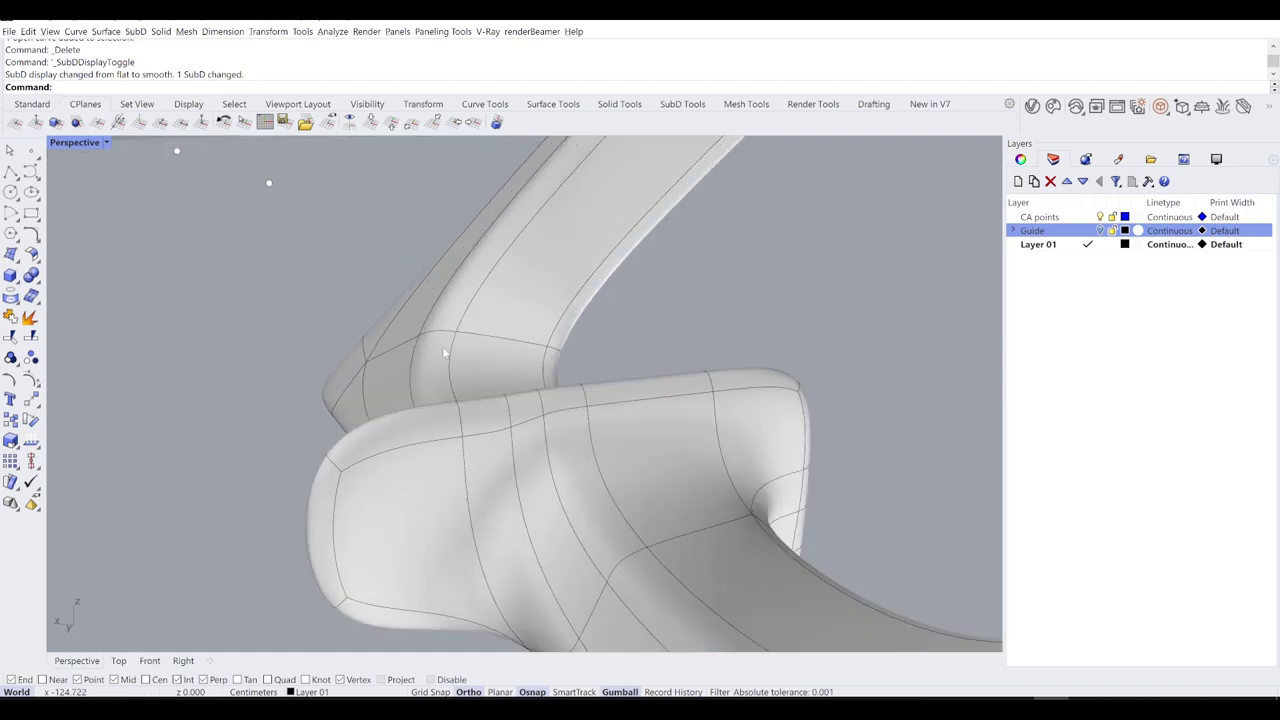
pyautogui.moveTo(443, 350); pyautogui.dragTo(462, 405, button='right')
pyautogui.scroll(5, 400, 346)
pyautogui.press('Tab')
pyautogui.scroll(-6, 374, 360)
pyautogui.scroll(3, 373, 356)
pyautogui.press('Tab')
pyautogui.press('Tab')
pyautogui.press('Tab')
pyautogui.press('Tab')
pyautogui.press('Tab')
pyautogui.press('Tab')
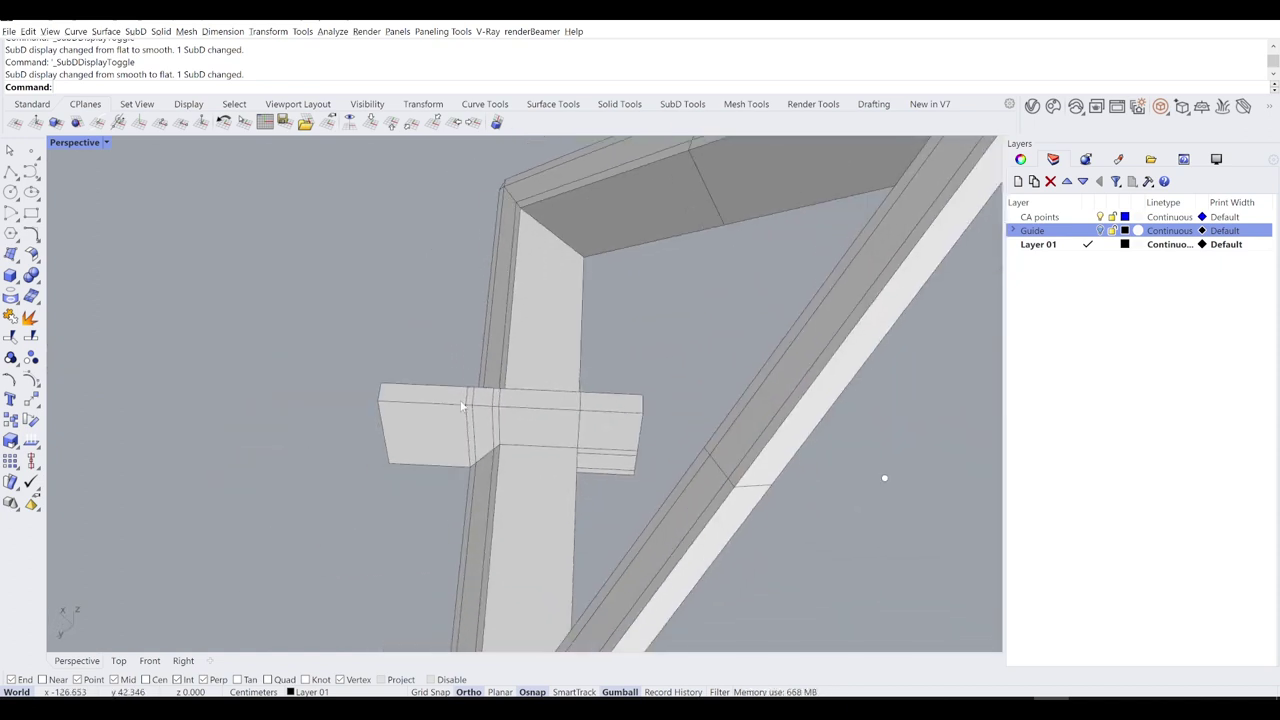
# Step: Align the gumball to the object and slide the block's outermost clustered top edge lengthwise toward its near end
pyautogui.scroll(4, 462, 405)
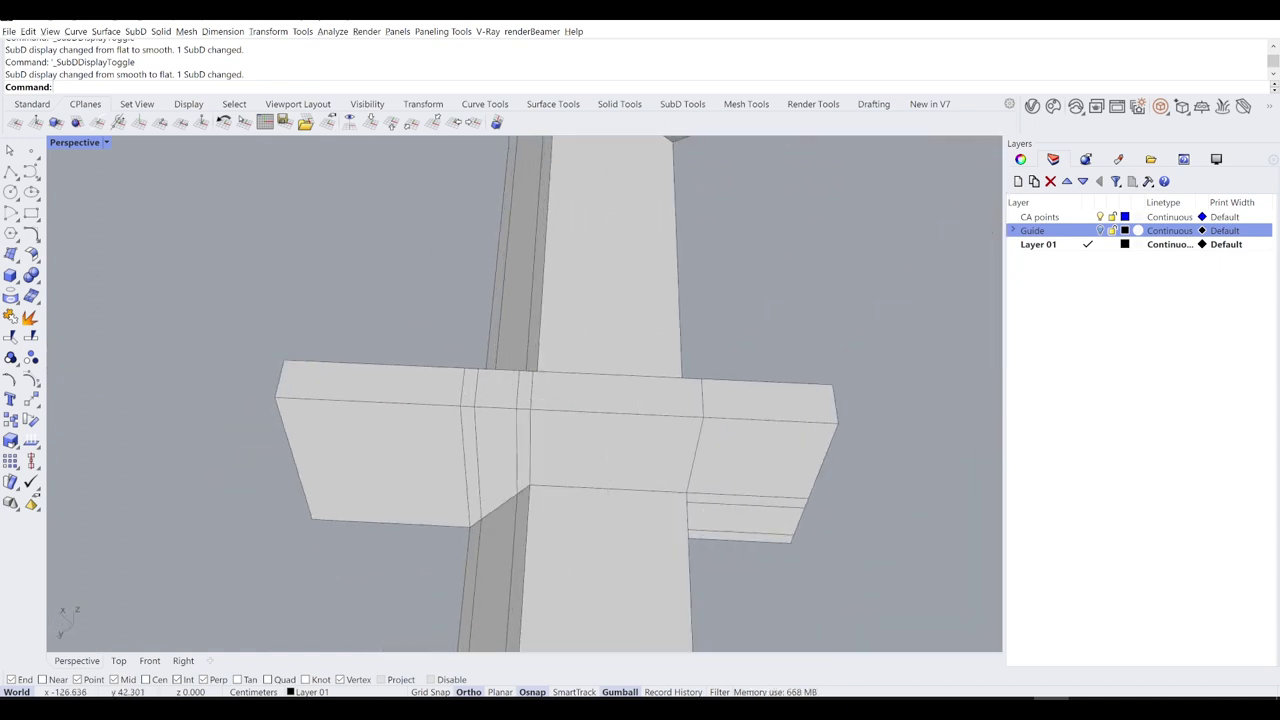
pyautogui.keyDown('ctrl'); pyautogui.keyDown('shift'); pyautogui.click(462, 386); pyautogui.keyUp('shift'); pyautogui.keyUp('ctrl')
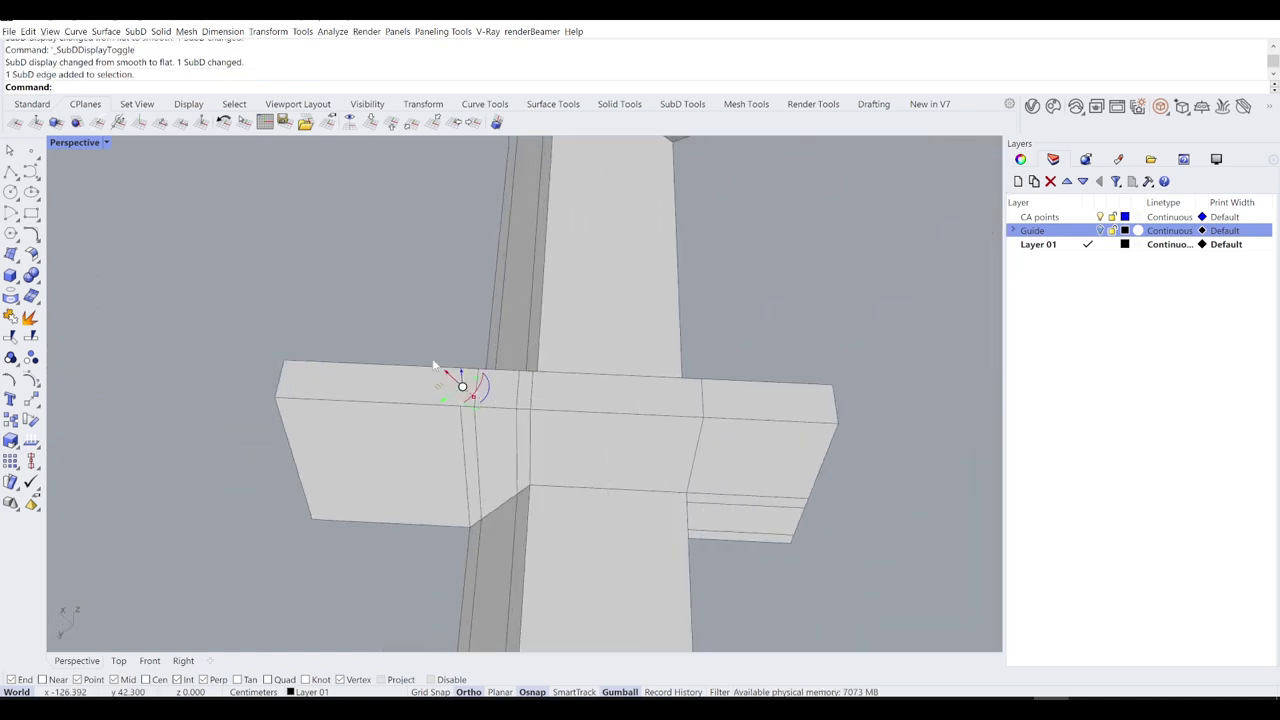
pyautogui.rightClick(621, 693)
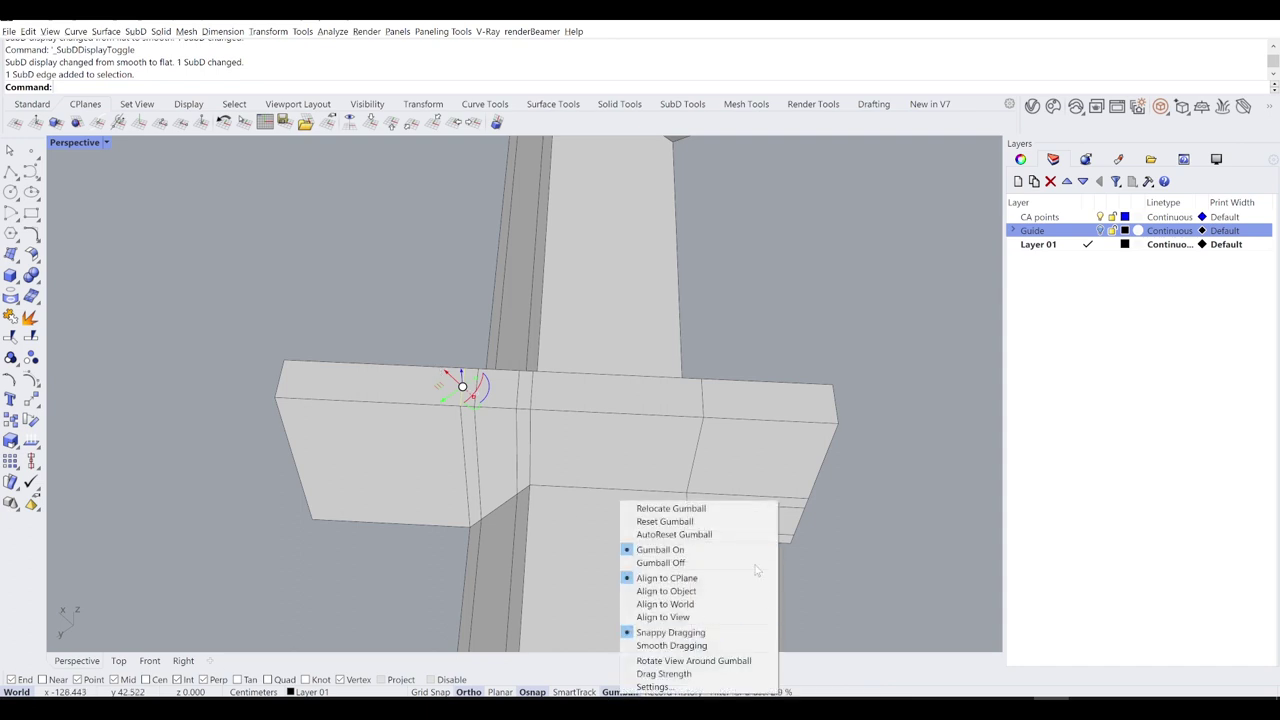
pyautogui.click(690, 591)
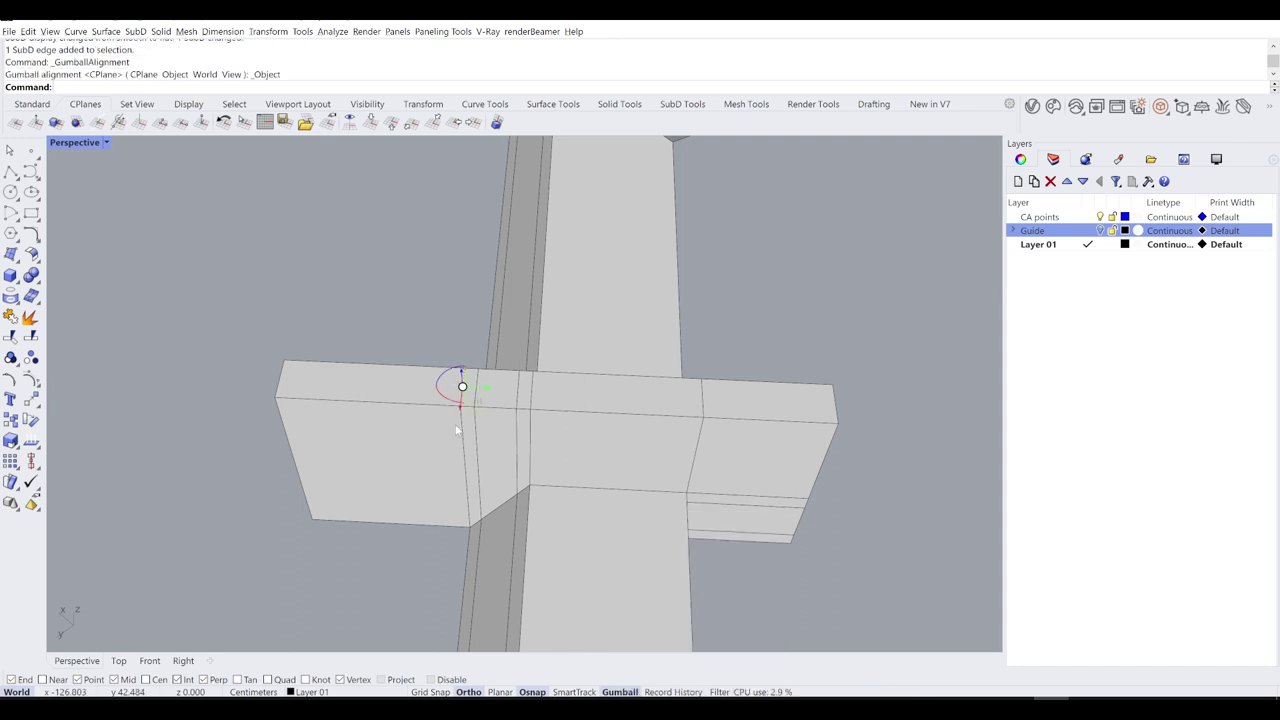
pyautogui.moveTo(489, 396); pyautogui.dragTo(465, 386)
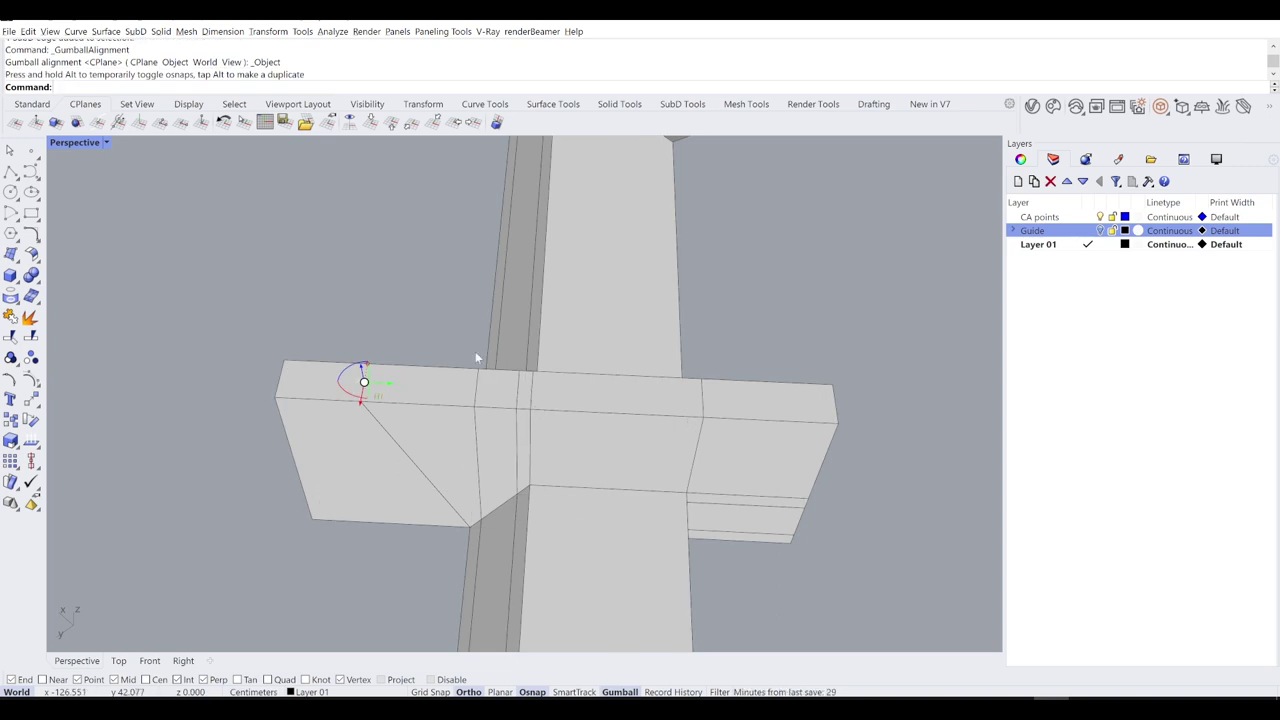
# Step: Slide two more clustered top edges along the block's length in opposite directions to space the divisions evenly
pyautogui.click(531, 394)
pyautogui.moveTo(543, 393); pyautogui.dragTo(648, 387)
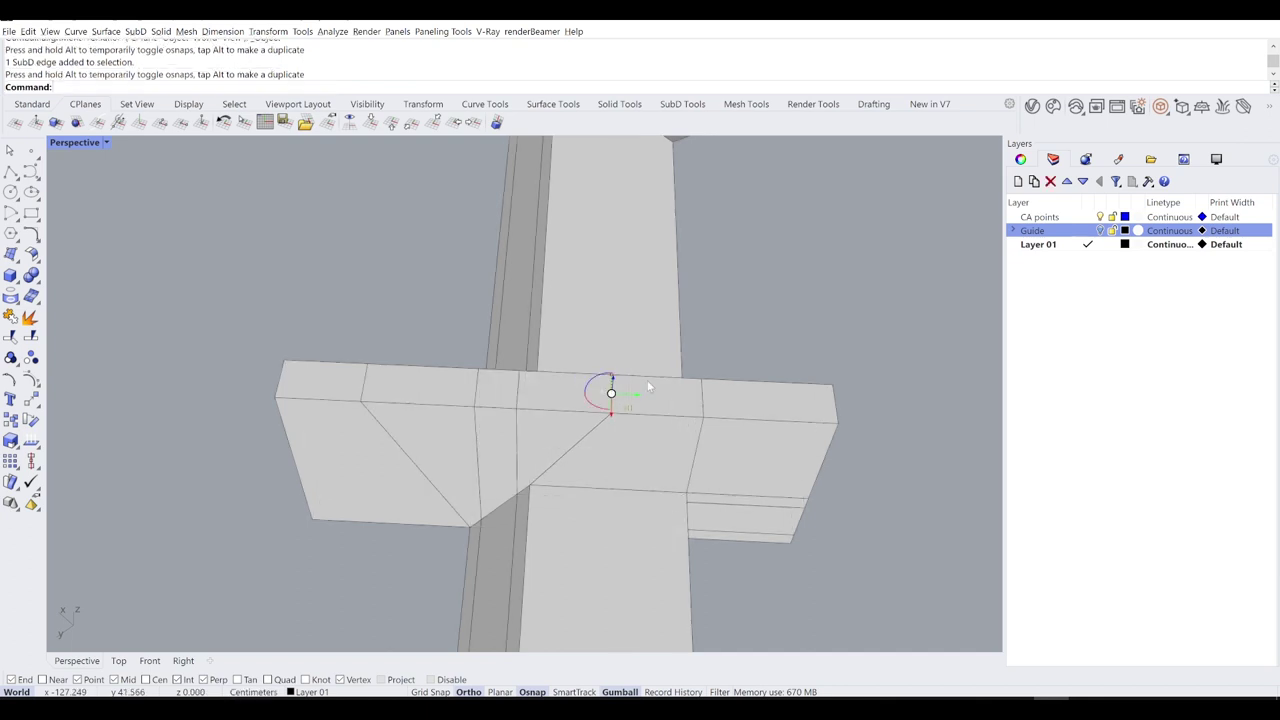
pyautogui.click(474, 389)
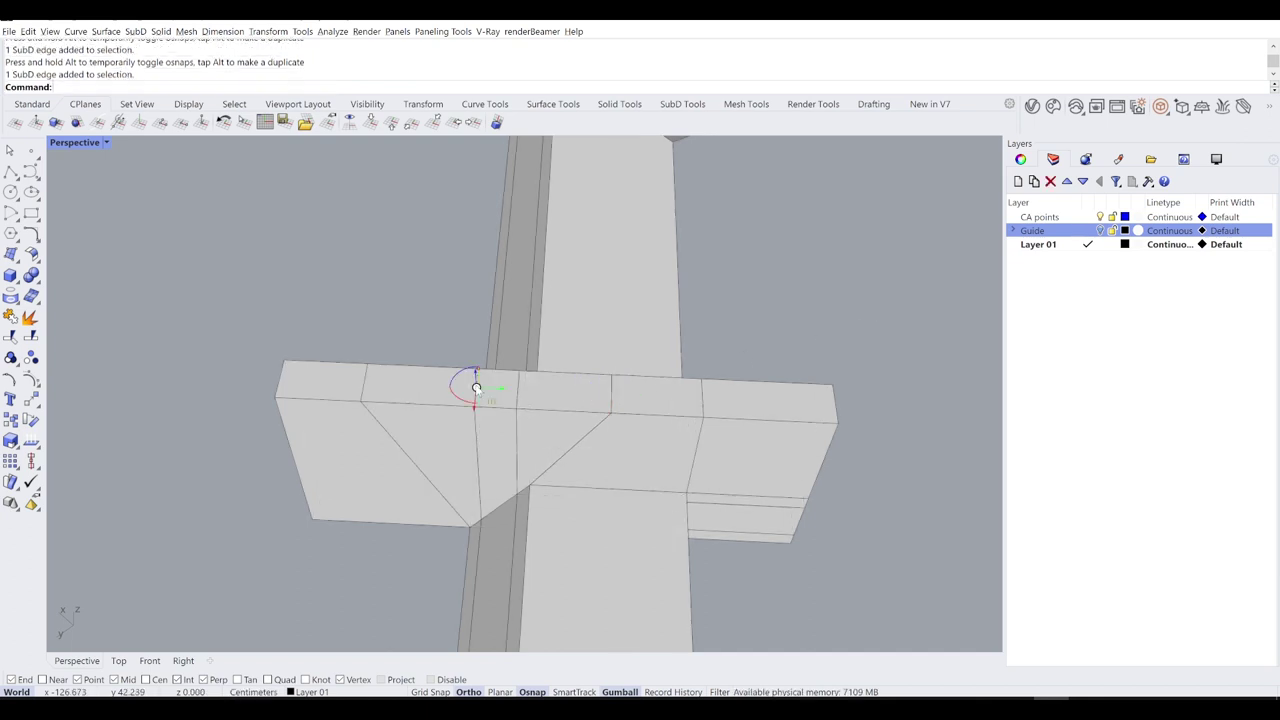
pyautogui.moveTo(505, 393); pyautogui.dragTo(502, 397)
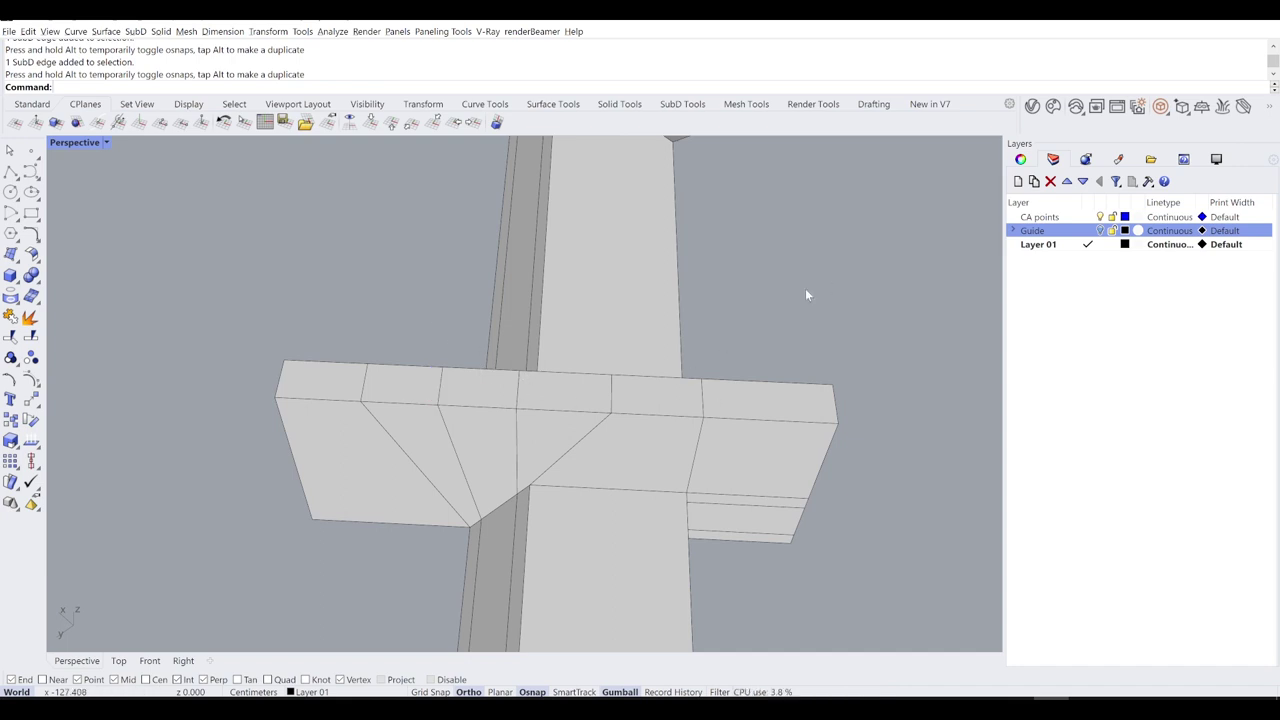
# Step: Inspect the respaced edges up close by alternating between smooth and flat SubD display
pyautogui.press('Tab')
pyautogui.moveTo(741, 317); pyautogui.dragTo(538, 236, button='right')
pyautogui.scroll(3, 437, 246)
pyautogui.scroll(4, 643, 257)
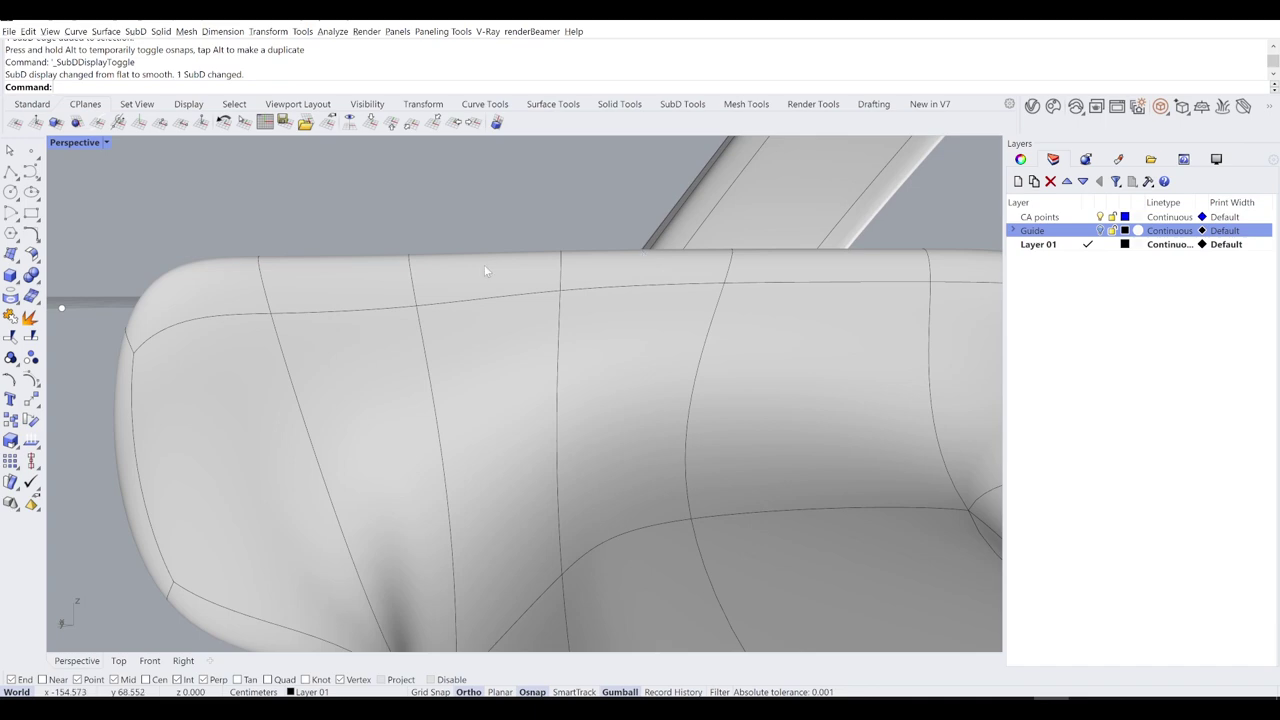
pyautogui.press('Tab')
pyautogui.press('Tab')
pyautogui.press('Tab')
pyautogui.press('Tab')
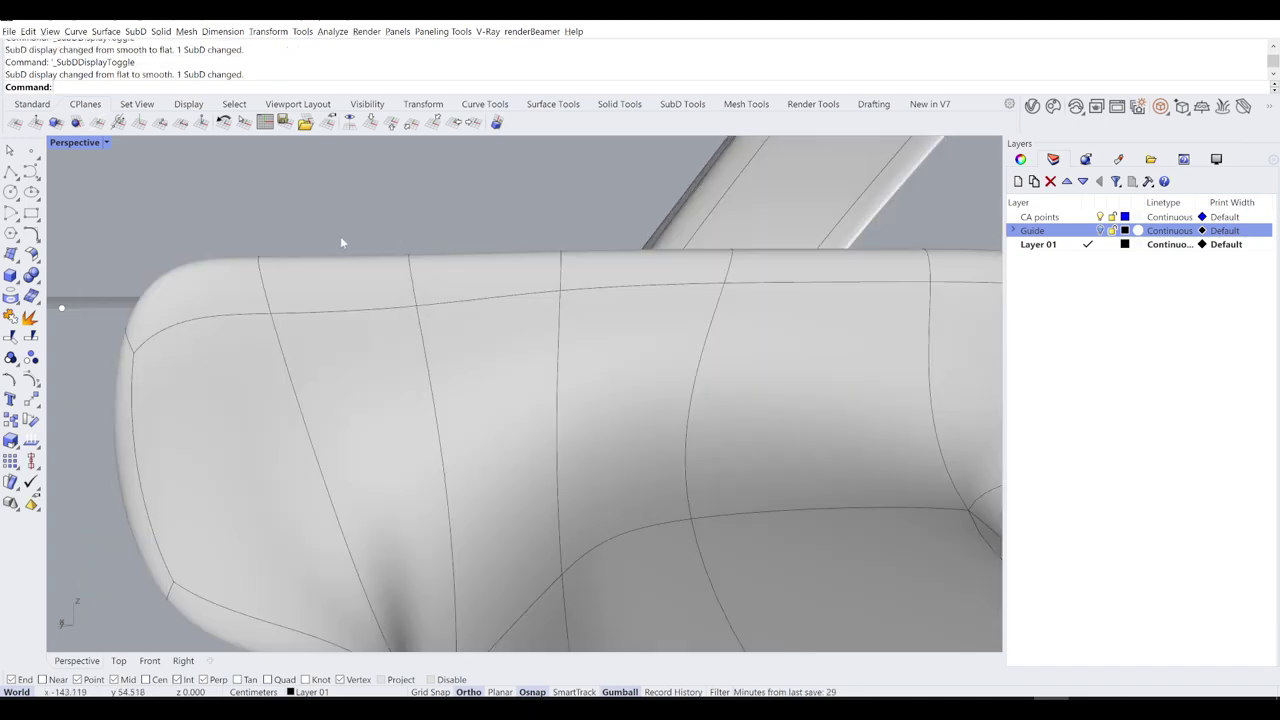
pyautogui.press('Tab')
# Step: Slide the two upper cross edges on the block's opposite end face upward to spread them apart
pyautogui.scroll(-8, 330, 262)
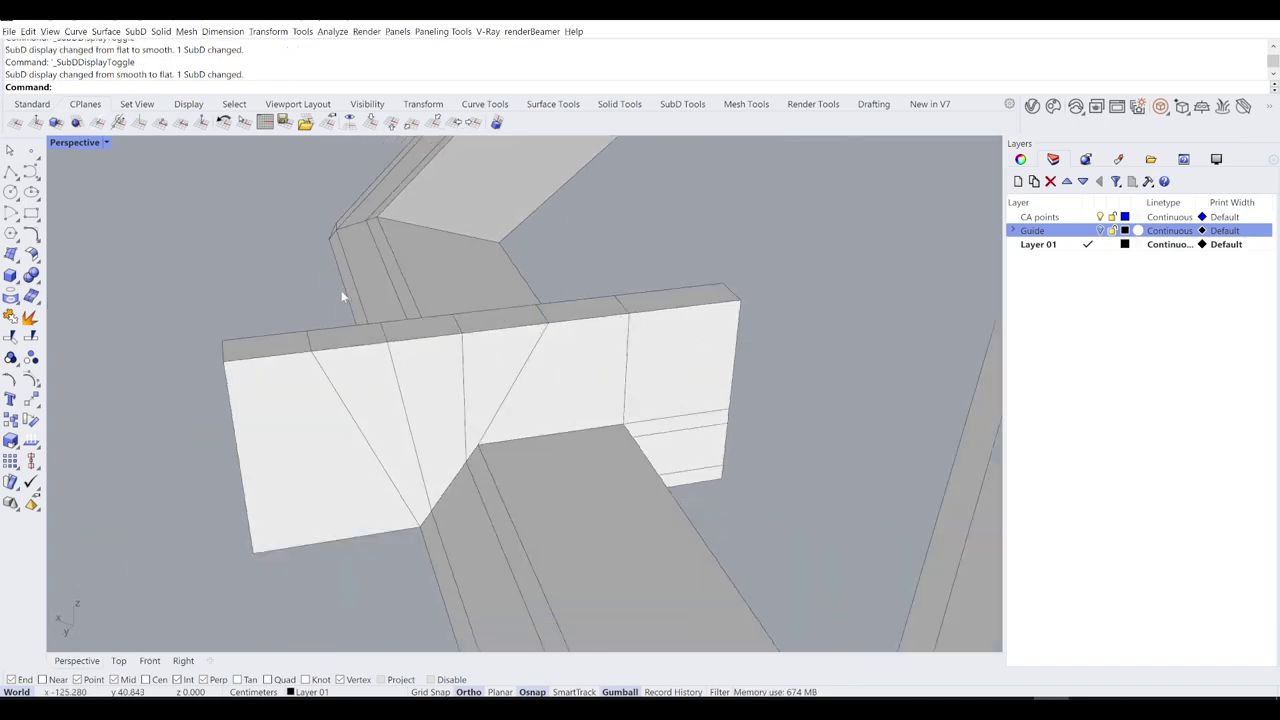
pyautogui.scroll(-2, 500, 321)
pyautogui.moveTo(538, 308); pyautogui.dragTo(372, 304, button='right')
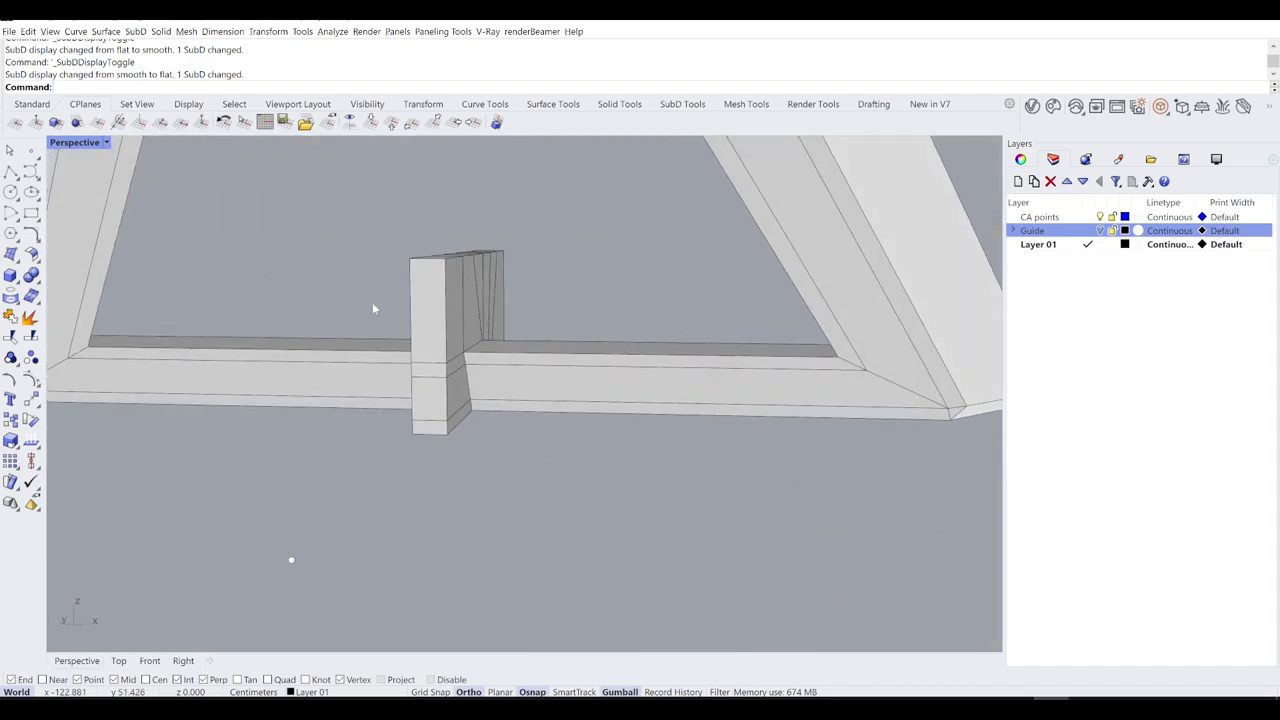
pyautogui.scroll(3, 435, 365)
pyautogui.click(437, 369)
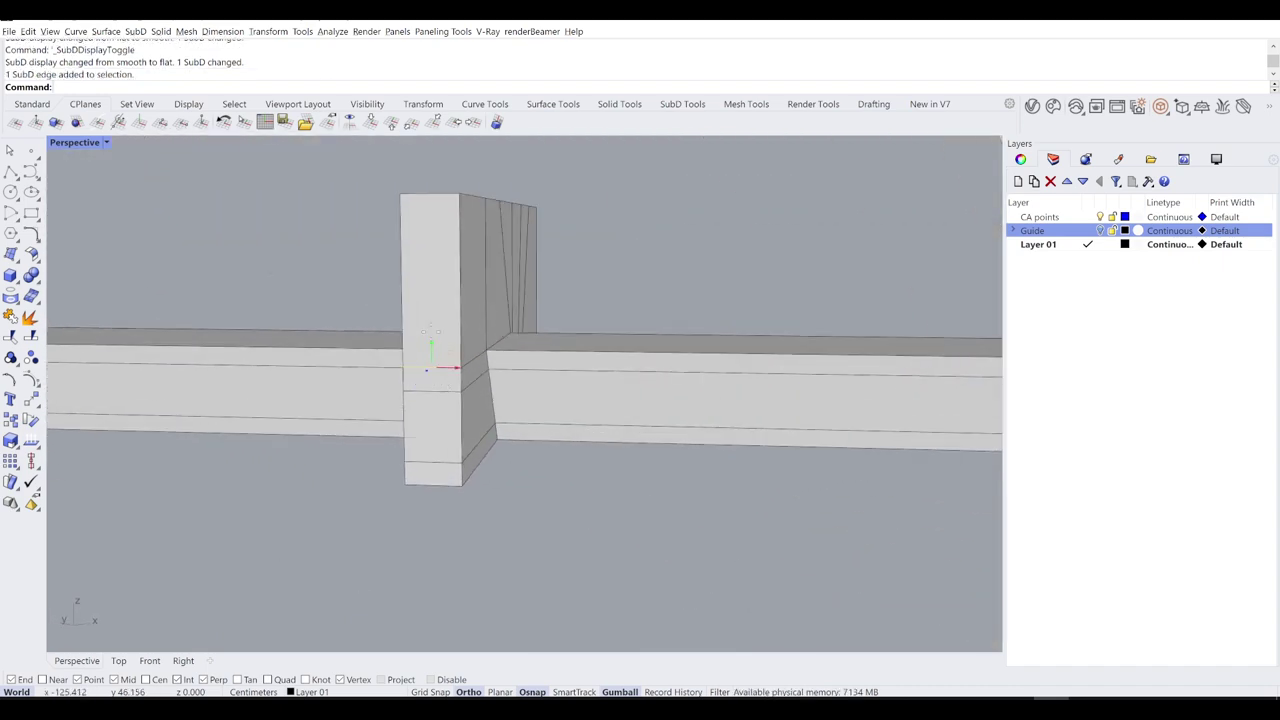
pyautogui.moveTo(430, 336); pyautogui.dragTo(431, 229)
pyautogui.click(597, 564)
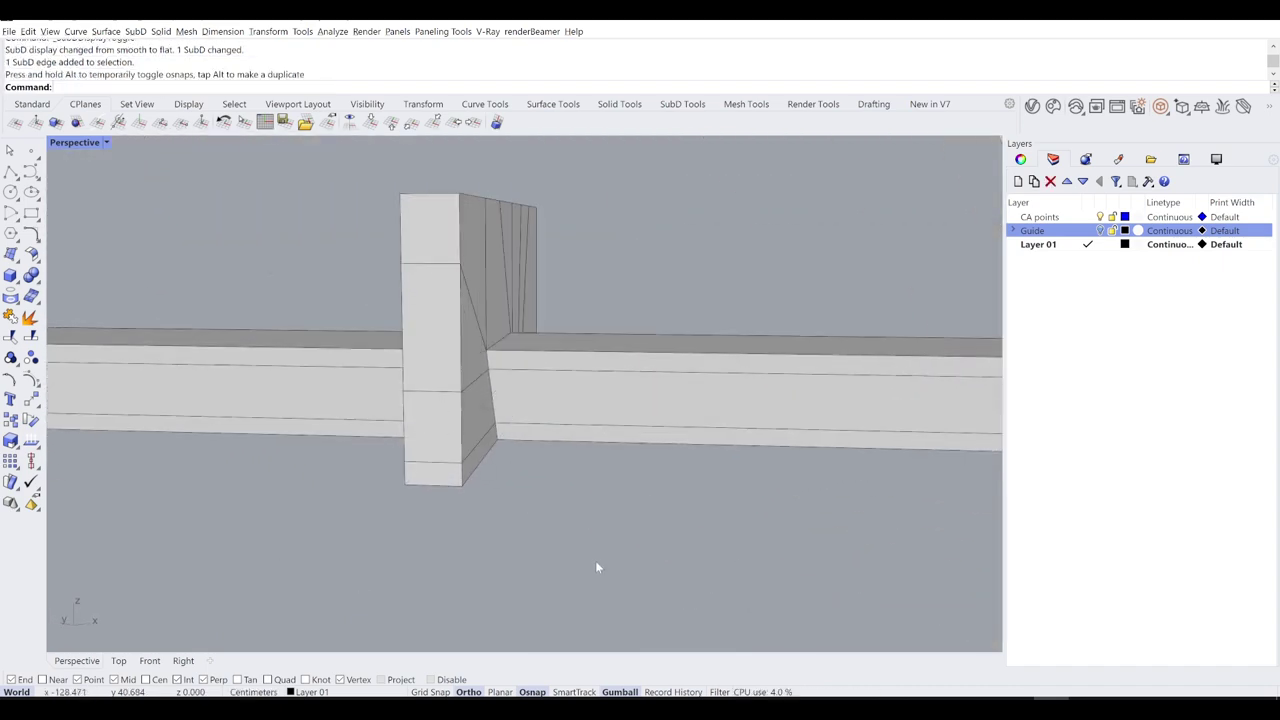
pyautogui.click(443, 392)
pyautogui.moveTo(431, 369); pyautogui.dragTo(431, 322)
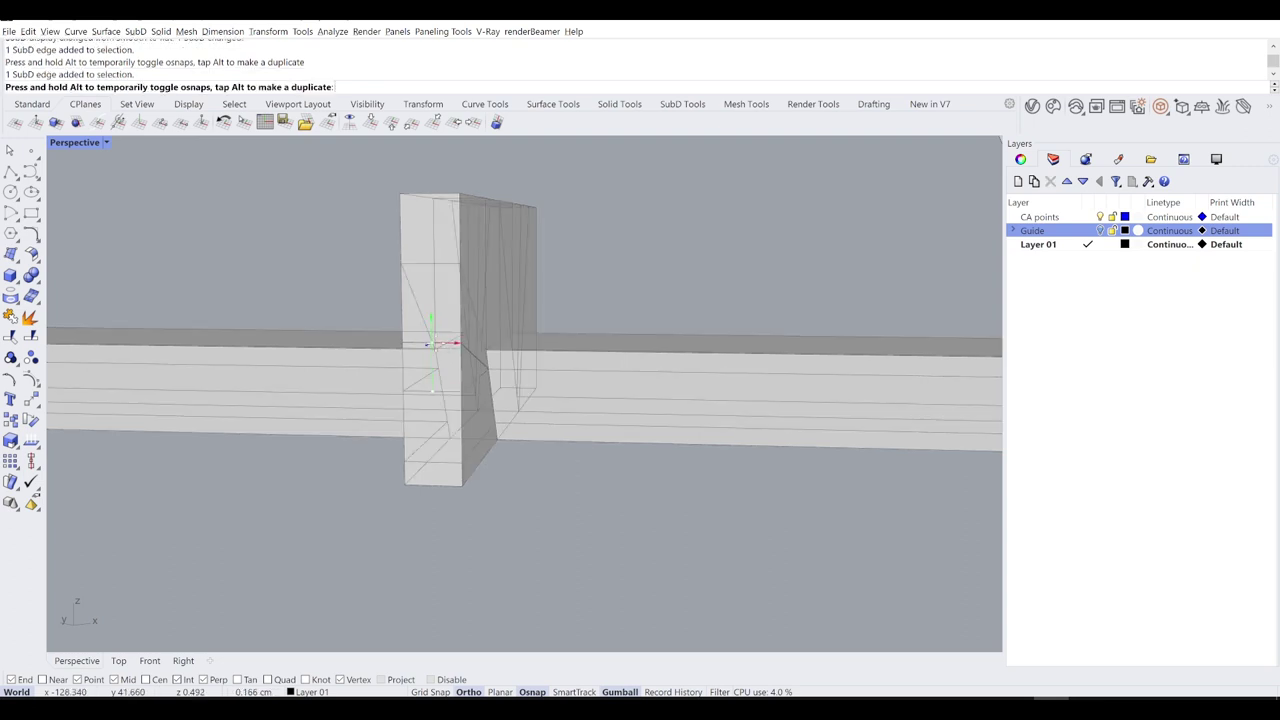
pyautogui.moveTo(441, 485); pyautogui.dragTo(463, 508)
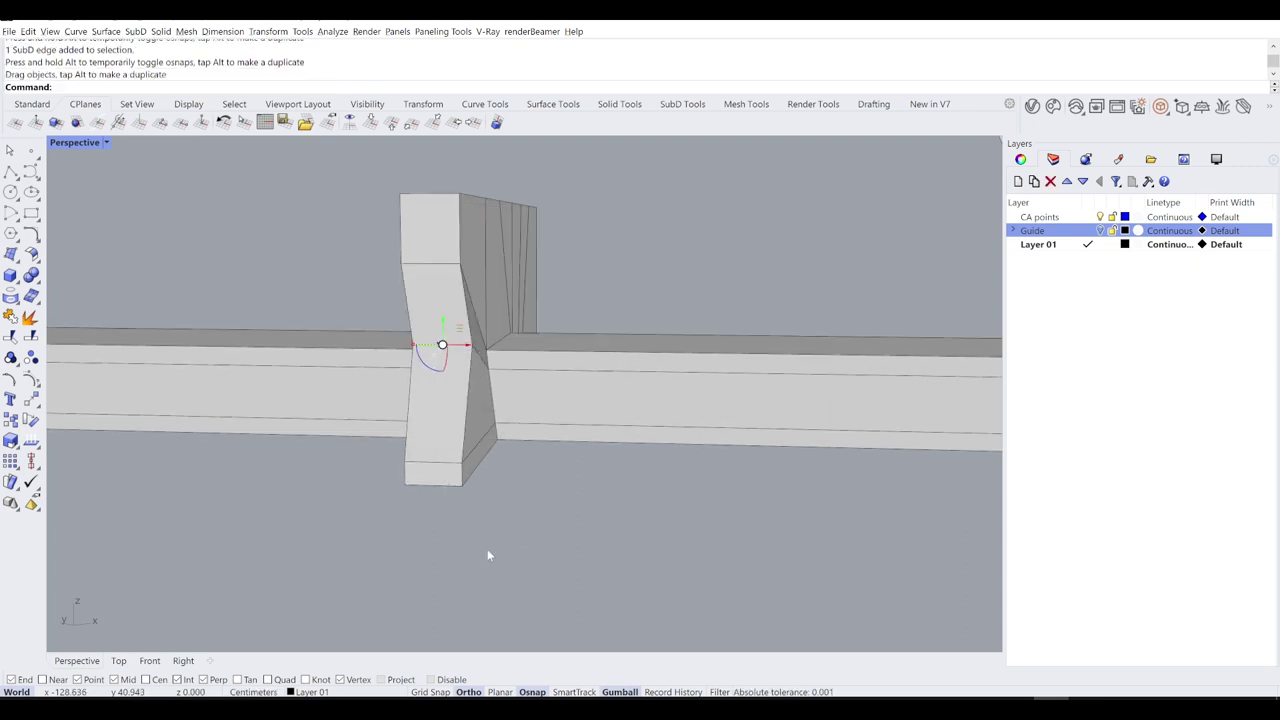
pyautogui.click(487, 549)
pyautogui.hotkey('ctrl', 'z')
# Step: Move the lowest cross edge of the end face upward and check the spacing in smooth and flat display
pyautogui.click(442, 465)
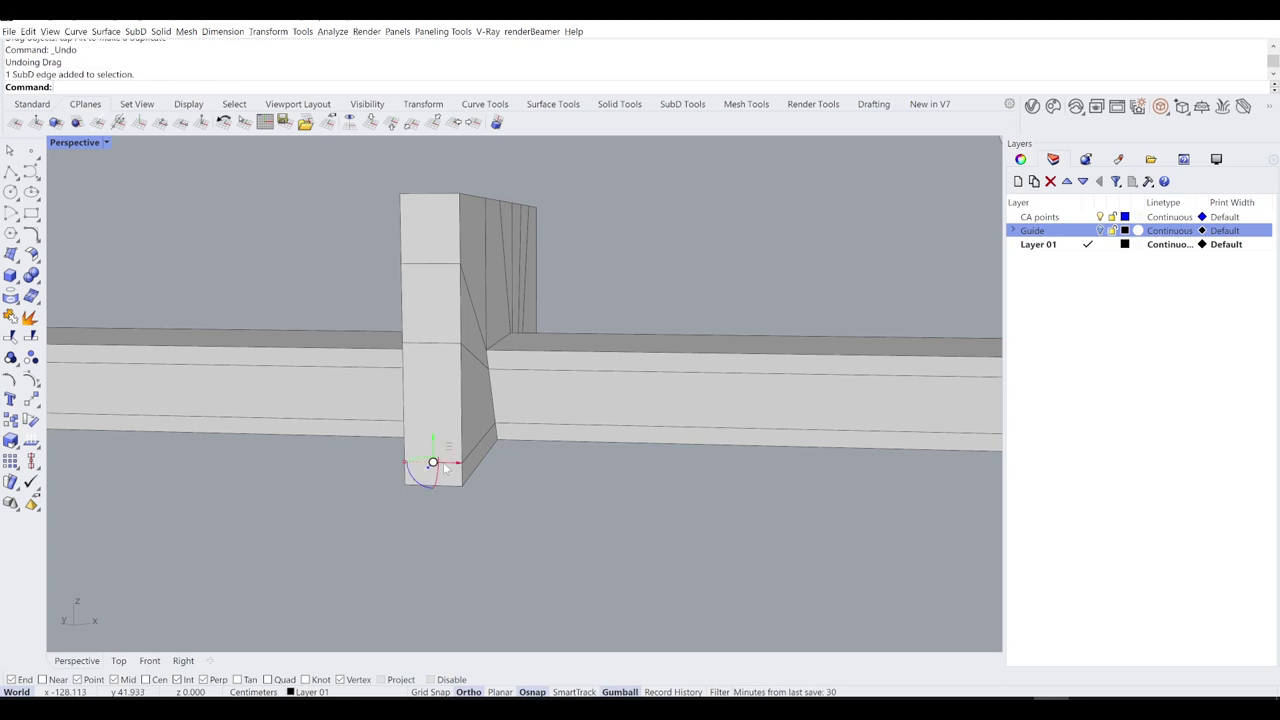
pyautogui.moveTo(433, 442); pyautogui.dragTo(434, 389)
pyautogui.click(600, 531)
pyautogui.press('Tab')
pyautogui.moveTo(600, 531); pyautogui.dragTo(760, 580, button='right')
pyautogui.press('Tab')
pyautogui.press('Tab')
pyautogui.press('Tab')
# Step: Select the strip of faces along the block's top and extrude it straight up
pyautogui.moveTo(375, 433); pyautogui.dragTo(368, 448, button='right')
pyautogui.keyDown('ctrl'); pyautogui.keyDown('shift'); pyautogui.click(368, 448); pyautogui.keyUp('shift'); pyautogui.keyUp('ctrl')
pyautogui.keyDown('ctrl'); pyautogui.keyDown('shift'); pyautogui.click(478, 376); pyautogui.keyUp('shift'); pyautogui.keyUp('ctrl')
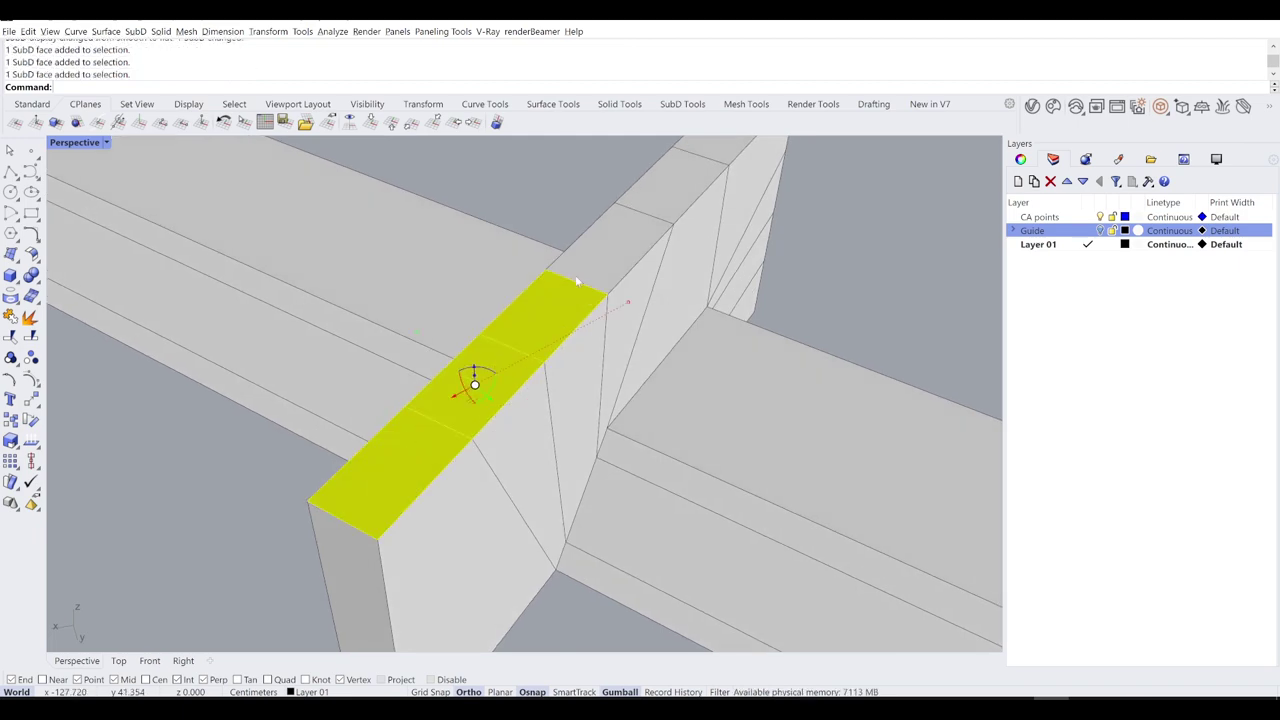
pyautogui.keyDown('ctrl'); pyautogui.keyDown('shift'); pyautogui.click(625, 238); pyautogui.keyUp('shift'); pyautogui.keyUp('ctrl')
pyautogui.moveTo(679, 183); pyautogui.dragTo(543, 433, button='right')
pyautogui.moveTo(543, 433); pyautogui.dragTo(543, 273)
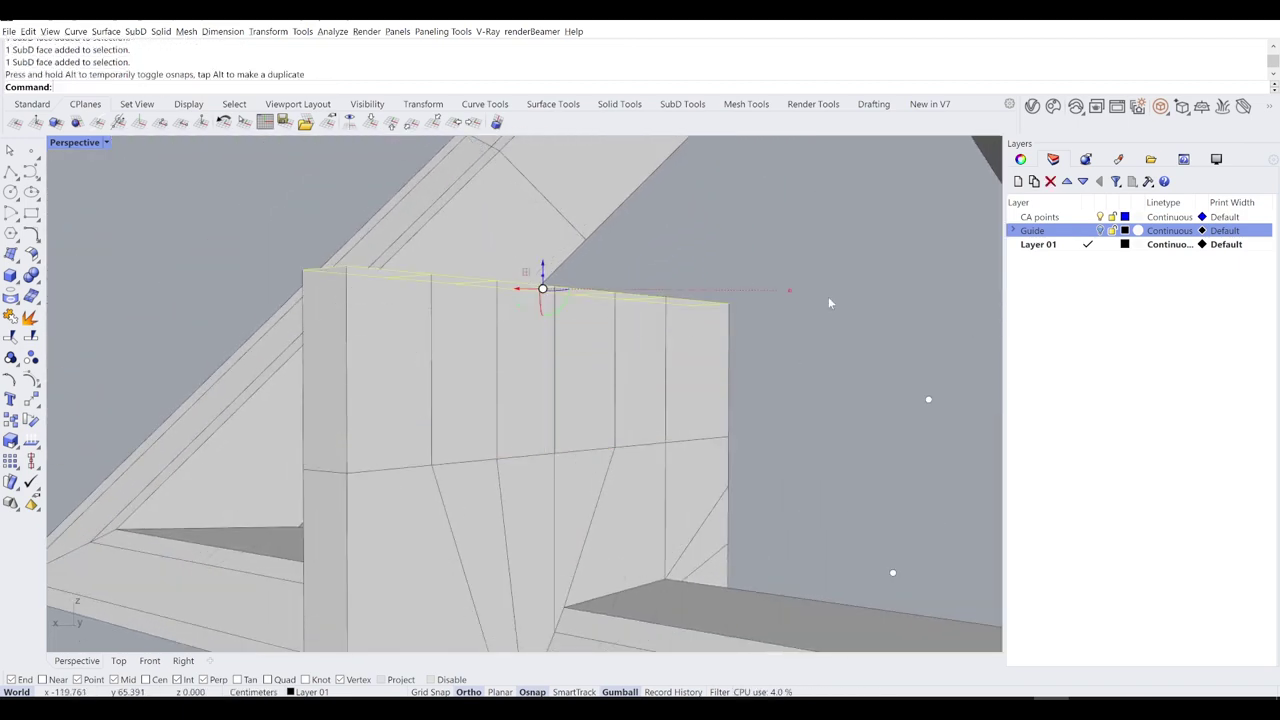
pyautogui.click(828, 298)
# Step: Select the full row of extruded top faces on the block and align the gumball to the CPlane
pyautogui.moveTo(828, 298); pyautogui.dragTo(686, 430, button='right')
pyautogui.keyDown('ctrl'); pyautogui.keyDown('shift'); pyautogui.click(686, 440); pyautogui.keyUp('shift'); pyautogui.keyUp('ctrl')
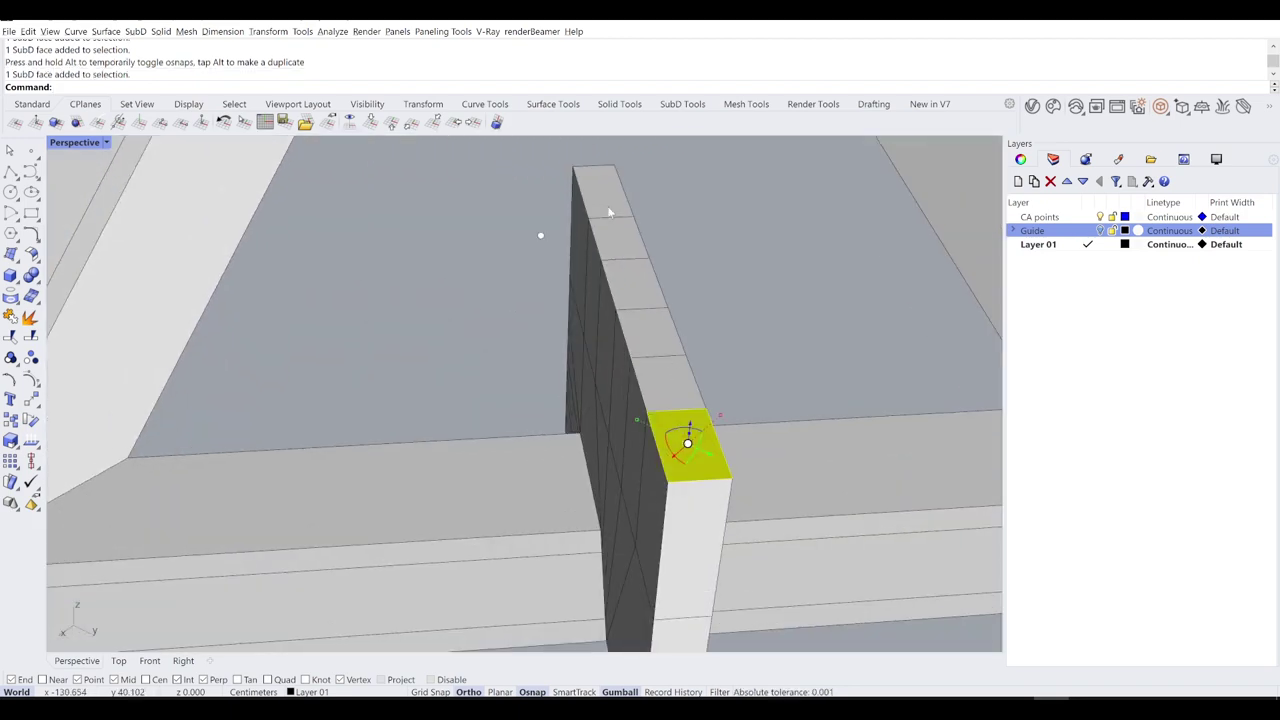
pyautogui.keyDown('ctrl'); pyautogui.keyDown('shift'); pyautogui.click(602, 192); pyautogui.keyUp('shift'); pyautogui.keyUp('ctrl')
pyautogui.keyDown('ctrl'); pyautogui.keyDown('shift'); pyautogui.doubleClick(624, 254); pyautogui.keyUp('shift'); pyautogui.keyUp('ctrl')
pyautogui.moveTo(686, 366); pyautogui.dragTo(643, 307, button='right')
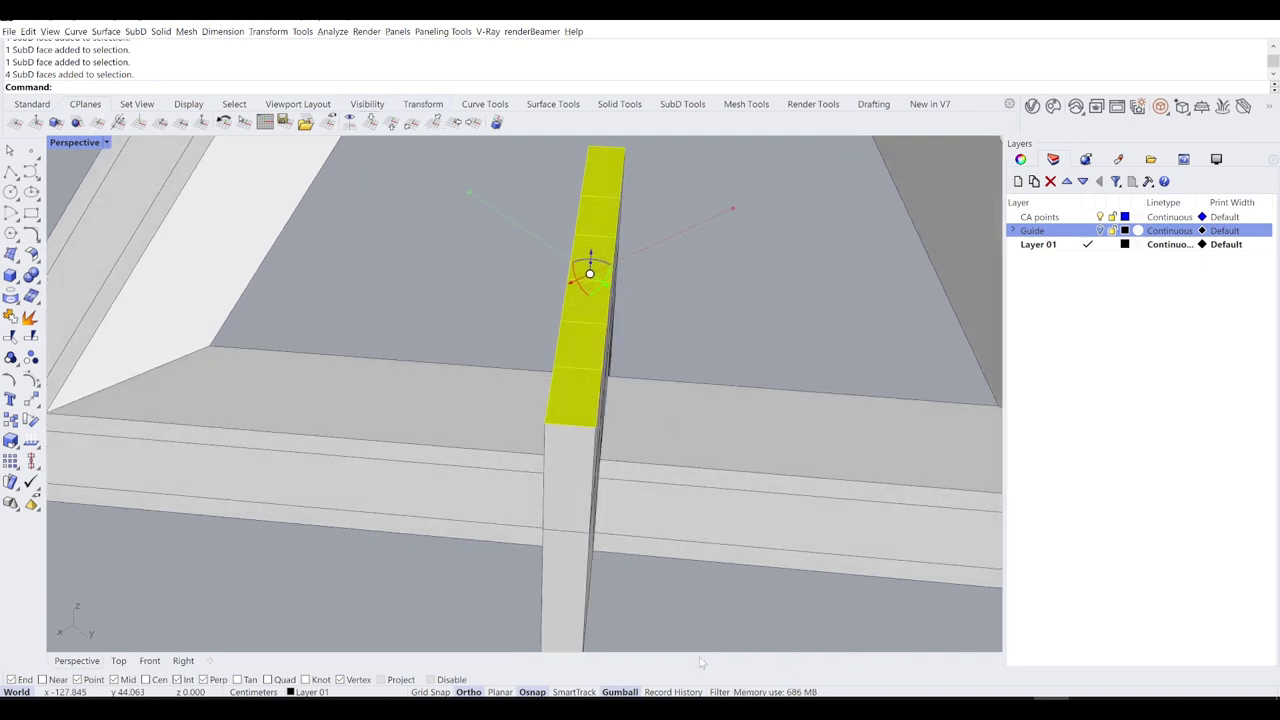
pyautogui.rightClick(630, 692)
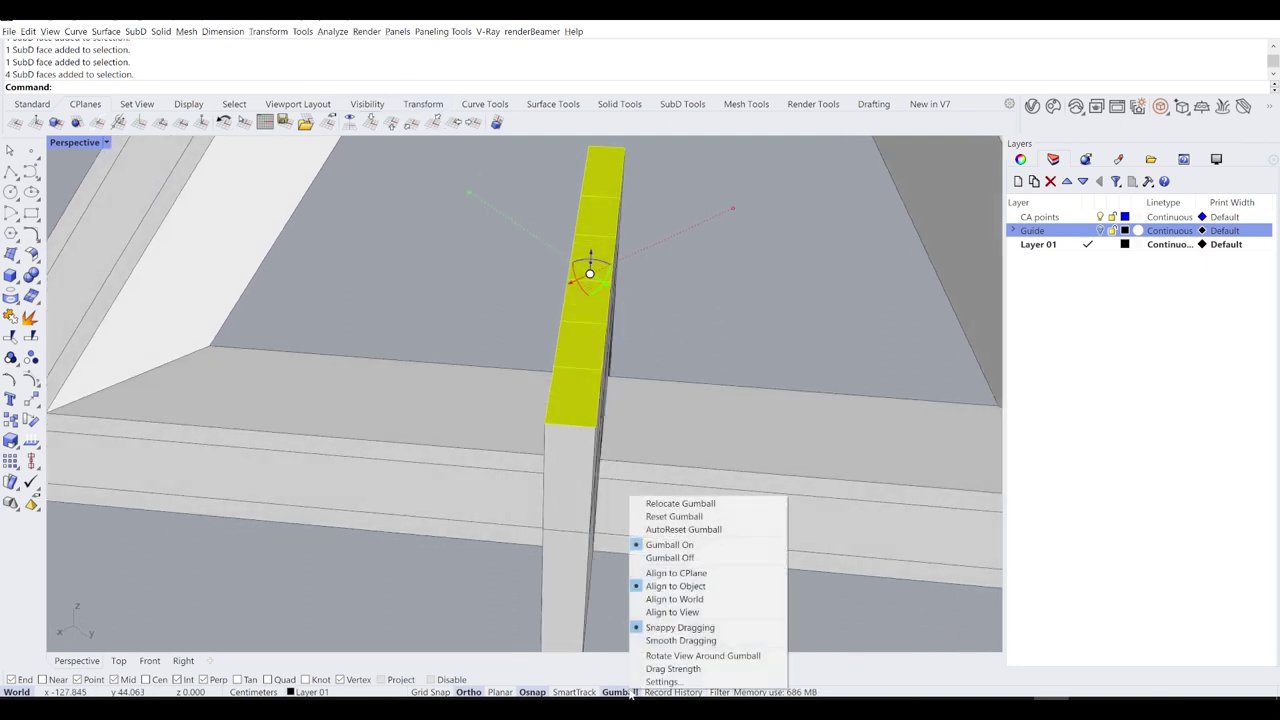
pyautogui.click(717, 573)
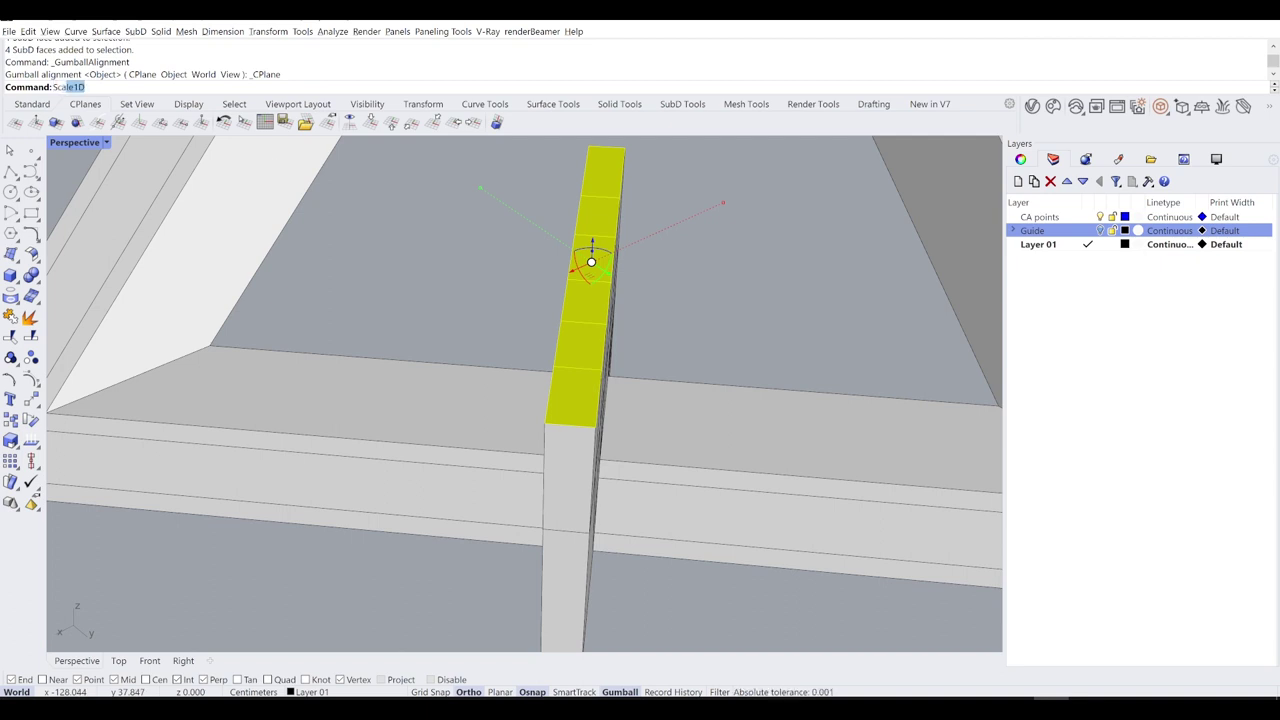
# Step: Widen the selected top faces sideways with Scale1D from the midpoint of their short end edge, and check the smooth display
pyautogui.press('Return')
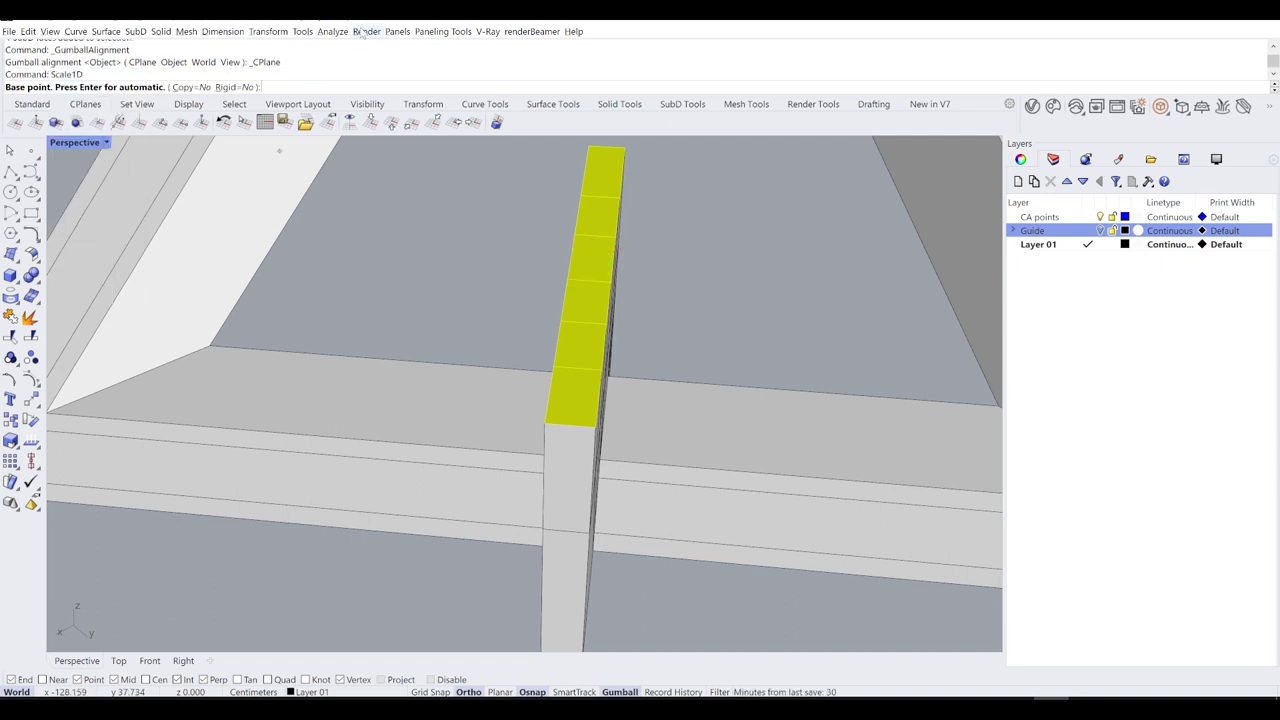
pyautogui.click(567, 422)
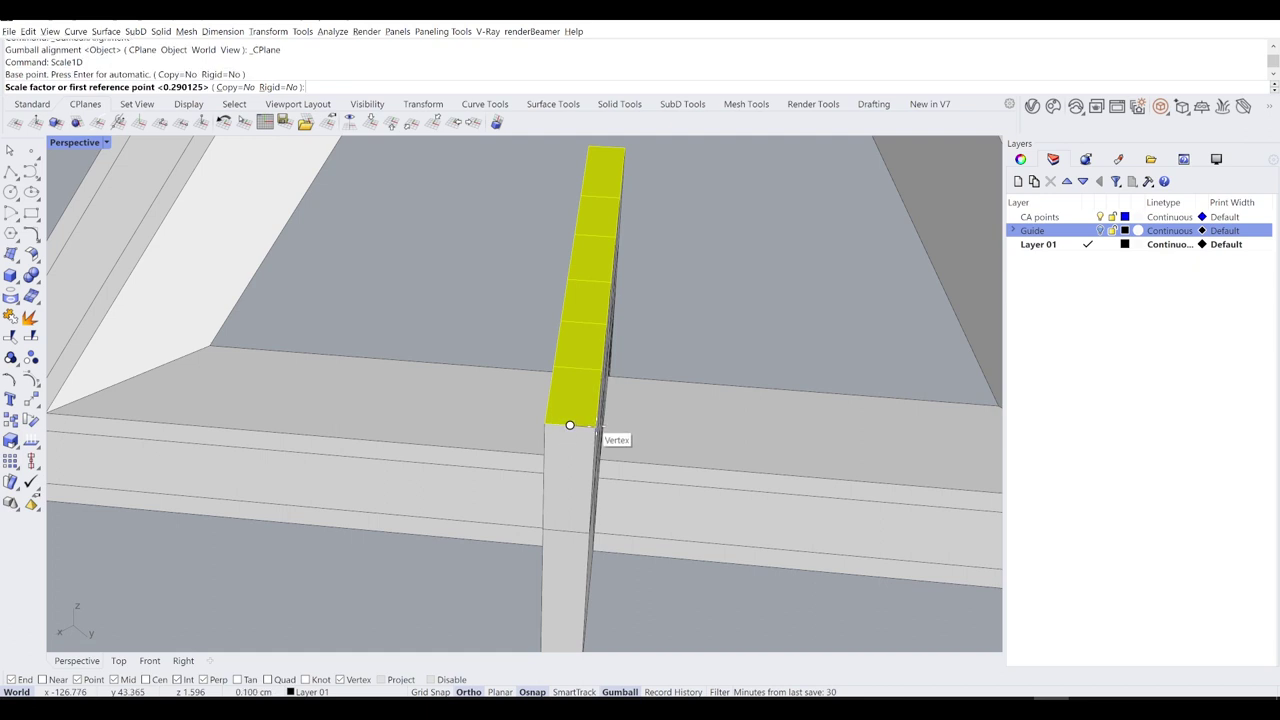
pyautogui.click(569, 423)
pyautogui.scroll(-5, 770, 430)
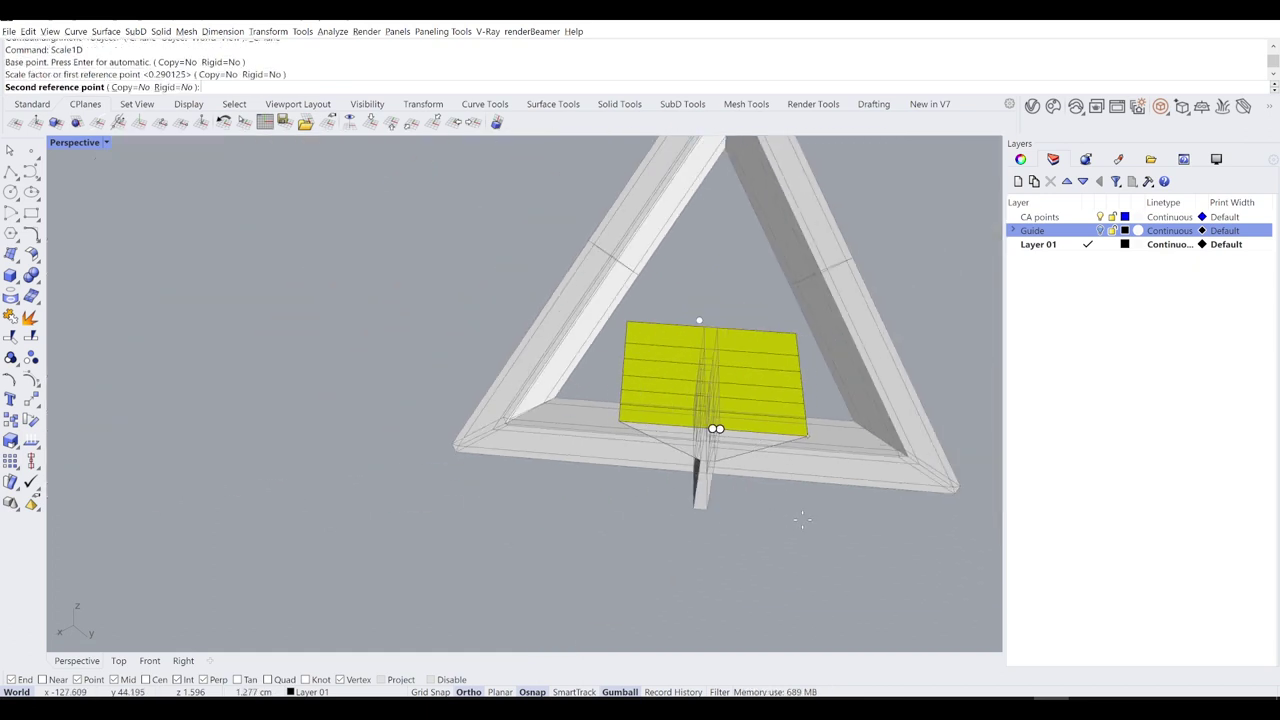
pyautogui.click(797, 525)
pyautogui.moveTo(797, 525); pyautogui.dragTo(764, 490, button='right')
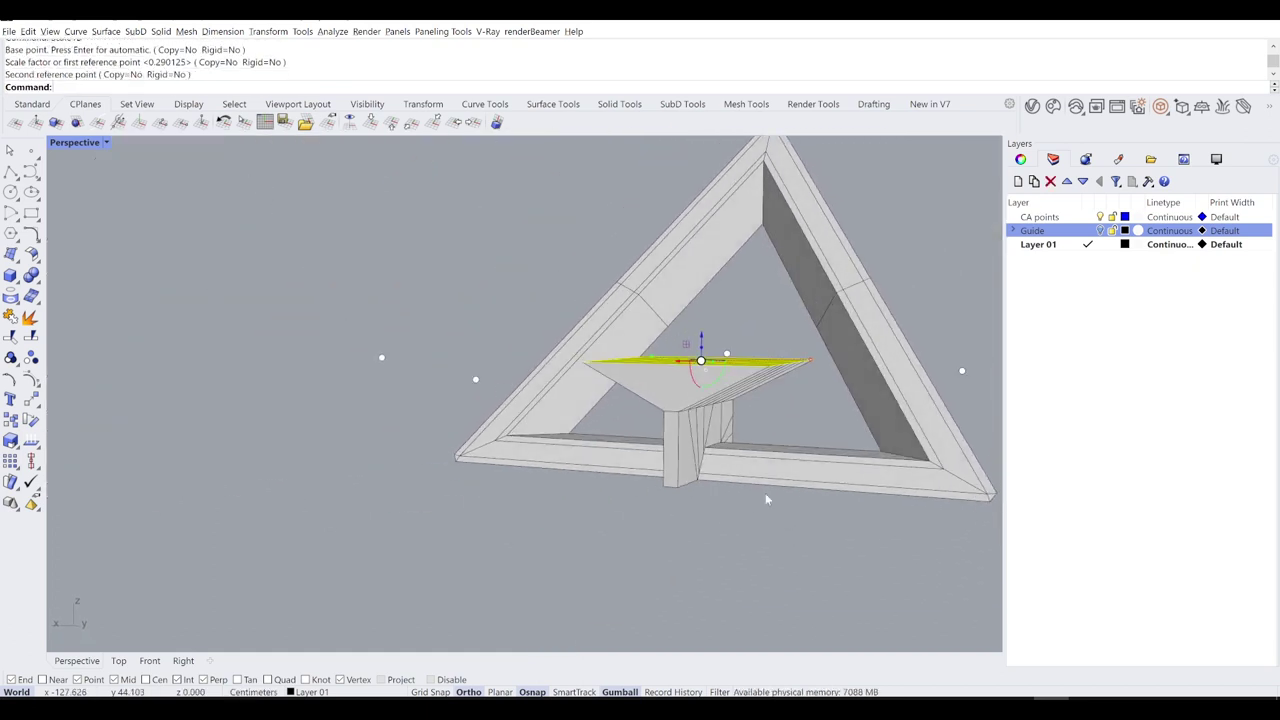
pyautogui.press('Tab')
pyautogui.moveTo(752, 554); pyautogui.dragTo(546, 400, button='right')
pyautogui.press('Tab')
pyautogui.scroll(2, 520, 496)
pyautogui.scroll(4, 630, 366)
# Step: Examine the flared block from the side and end in smooth and flat display
pyautogui.keyDown('ctrl'); pyautogui.keyDown('shift'); pyautogui.click(641, 372); pyautogui.keyUp('shift'); pyautogui.keyUp('ctrl')
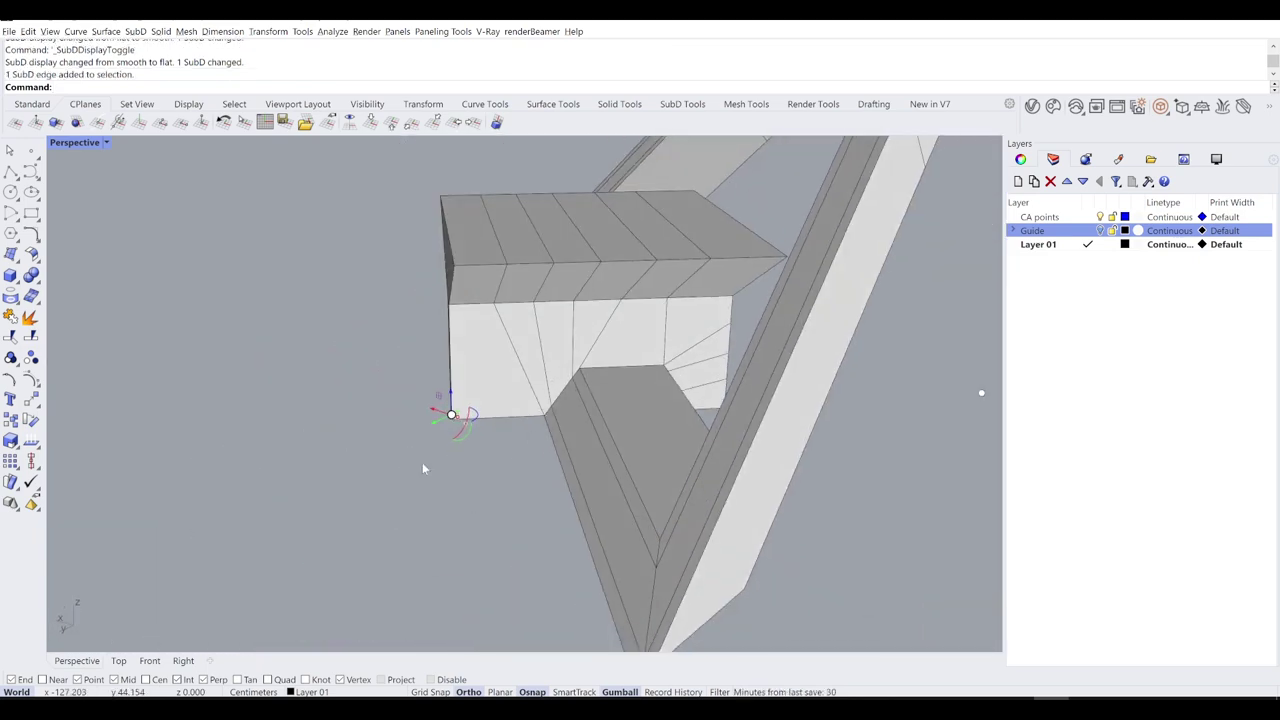
pyautogui.click(428, 448)
pyautogui.keyDown('shift'); pyautogui.moveTo(461, 317); pyautogui.dragTo(655, 334, button='right'); pyautogui.keyUp('shift')
pyautogui.press('Tab')
pyautogui.scroll(2, 694, 260)
pyautogui.press('Tab')
pyautogui.press('Tab')
pyautogui.press('Tab')
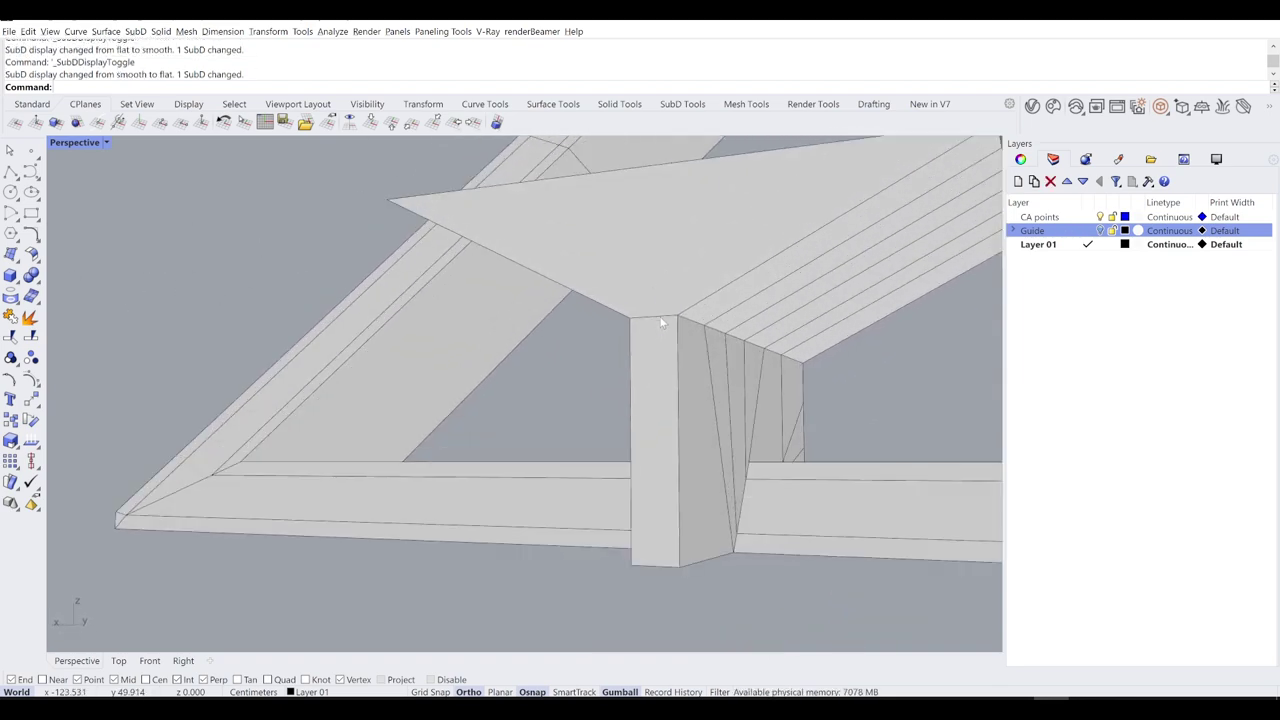
# Step: Try lowering the edge loop where the flared top meets the narrow block, and undo the move
pyautogui.keyDown('ctrl'); pyautogui.keyDown('shift'); pyautogui.click(660, 318); pyautogui.keyUp('shift'); pyautogui.keyUp('ctrl')
pyautogui.scroll(8, 686, 312)
pyautogui.keyDown('ctrl'); pyautogui.keyDown('shift'); pyautogui.doubleClick(690, 326); pyautogui.keyUp('shift'); pyautogui.keyUp('ctrl')
pyautogui.scroll(-8, 695, 330)
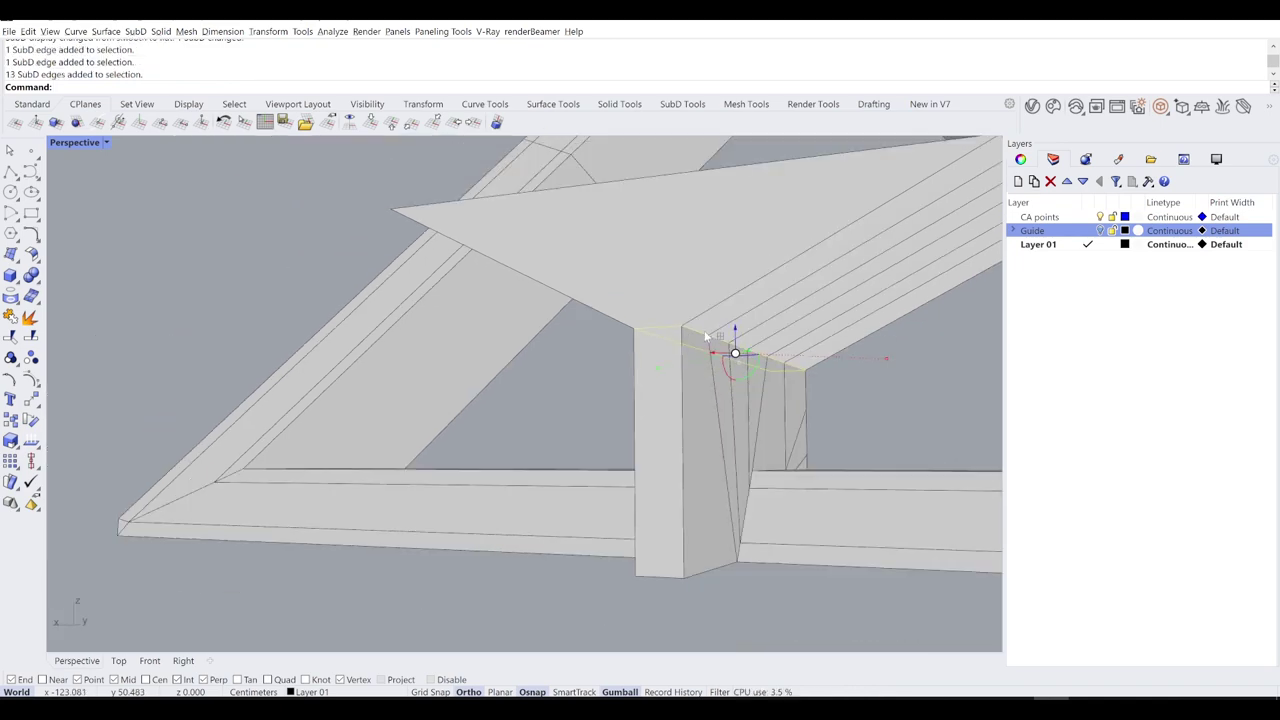
pyautogui.moveTo(735, 330)
pyautogui.mouseDown()
pyautogui.moveTo(735, 410)
pyautogui.moveTo(735, 398)
pyautogui.mouseUp()
pyautogui.moveTo(852, 606)
pyautogui.mouseDown(button='right')
pyautogui.moveTo(771, 611)
pyautogui.moveTo(734, 523)
pyautogui.moveTo(857, 540)
pyautogui.moveTo(660, 464)
pyautogui.mouseUp(button='right')
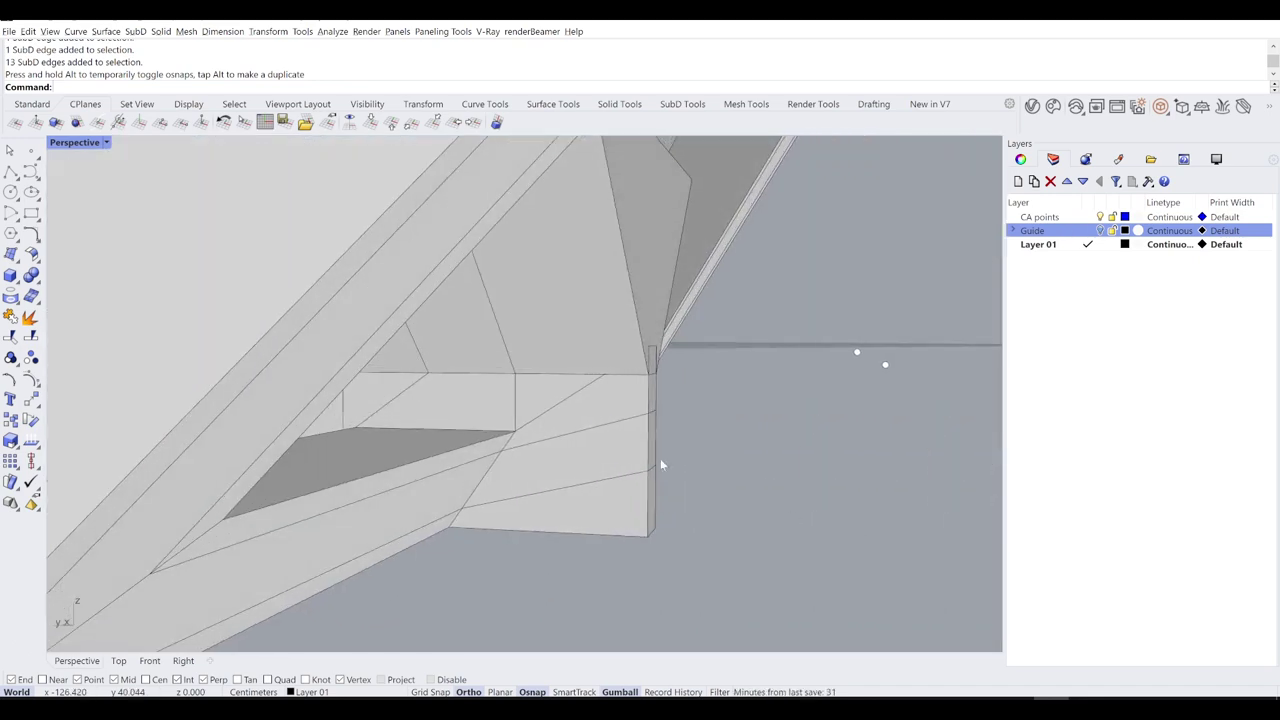
pyautogui.scroll(6, 564, 400)
pyautogui.moveTo(564, 400)
pyautogui.mouseDown(button='right')
pyautogui.moveTo(554, 403)
pyautogui.moveTo(570, 412)
pyautogui.mouseUp(button='right')
pyautogui.scroll(-6, 570, 412)
pyautogui.hotkey('ctrl', 'z')
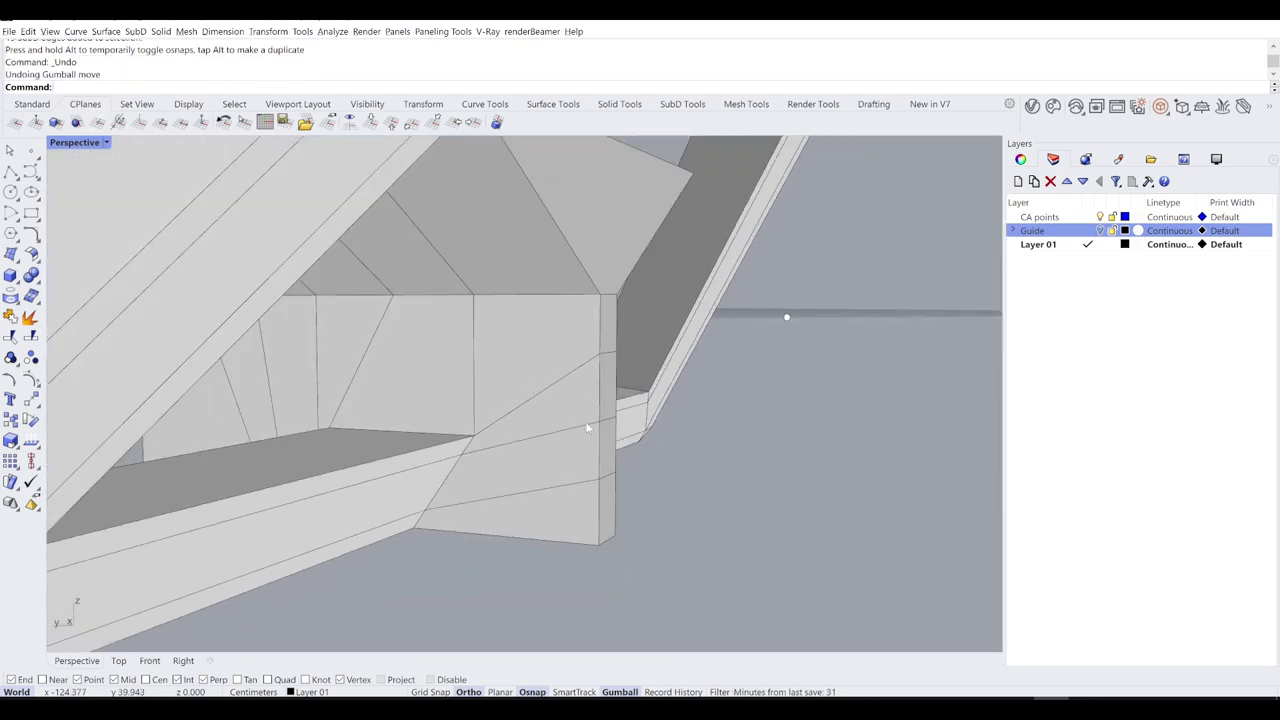
# Step: Select the three cross edges on the block's narrow end face and move them downward together
pyautogui.keyDown('ctrl'); pyautogui.keyDown('shift'); pyautogui.click(607, 360); pyautogui.keyUp('shift'); pyautogui.keyUp('ctrl')
pyautogui.scroll(3, 607, 360)
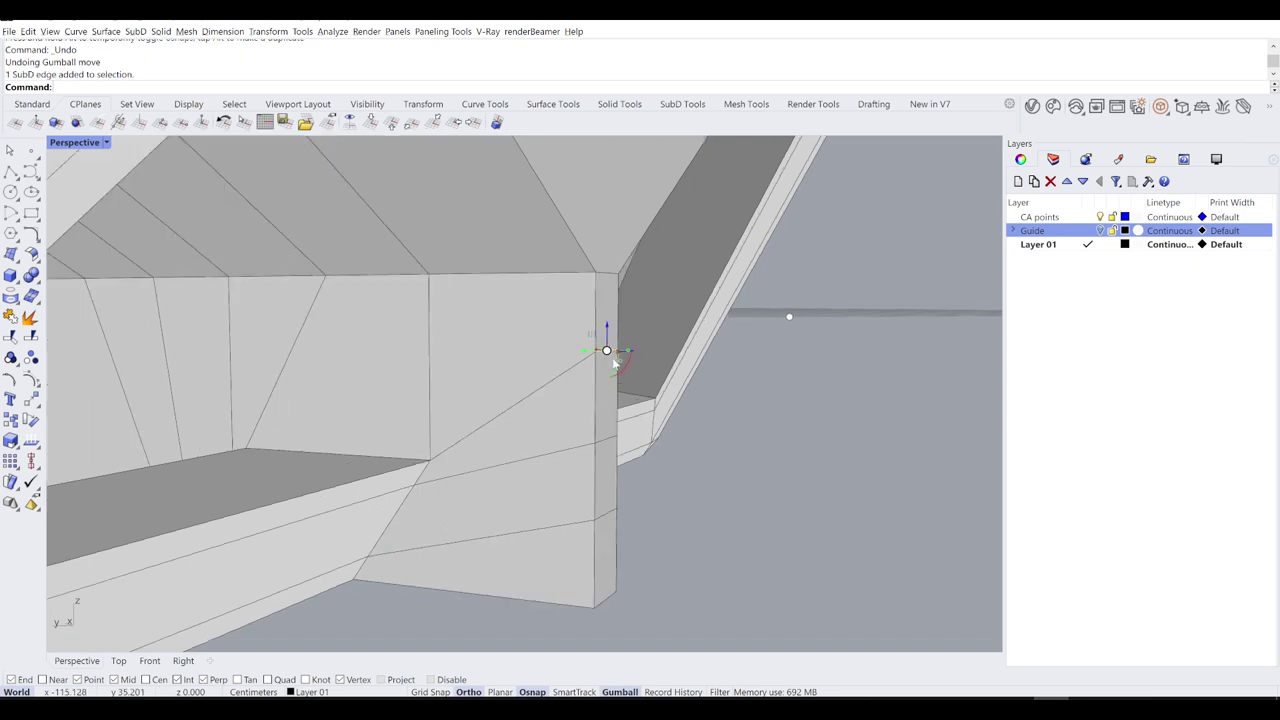
pyautogui.keyDown('ctrl'); pyautogui.keyDown('shift'); pyautogui.click(605, 474); pyautogui.keyUp('shift'); pyautogui.keyUp('ctrl')
pyautogui.keyDown('ctrl'); pyautogui.keyDown('shift'); pyautogui.click(605, 571); pyautogui.keyUp('shift'); pyautogui.keyUp('ctrl')
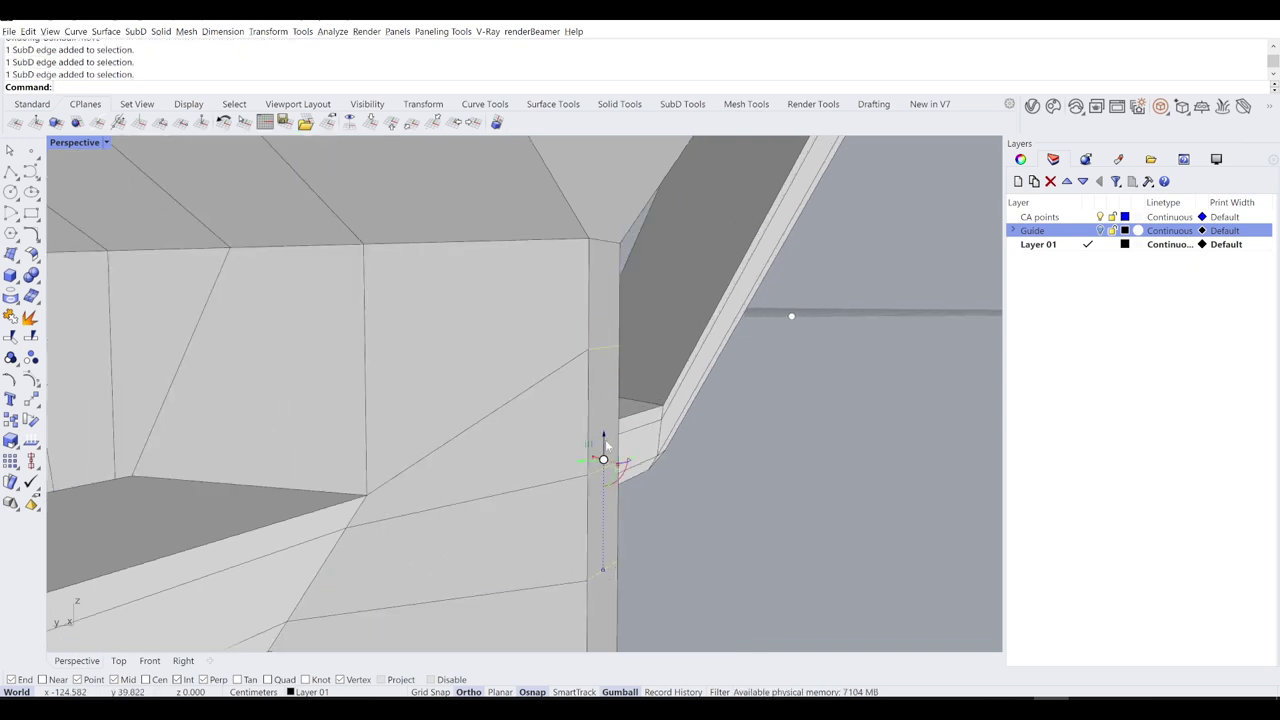
pyautogui.moveTo(604, 436); pyautogui.dragTo(617, 540)
pyautogui.scroll(-5, 645, 525)
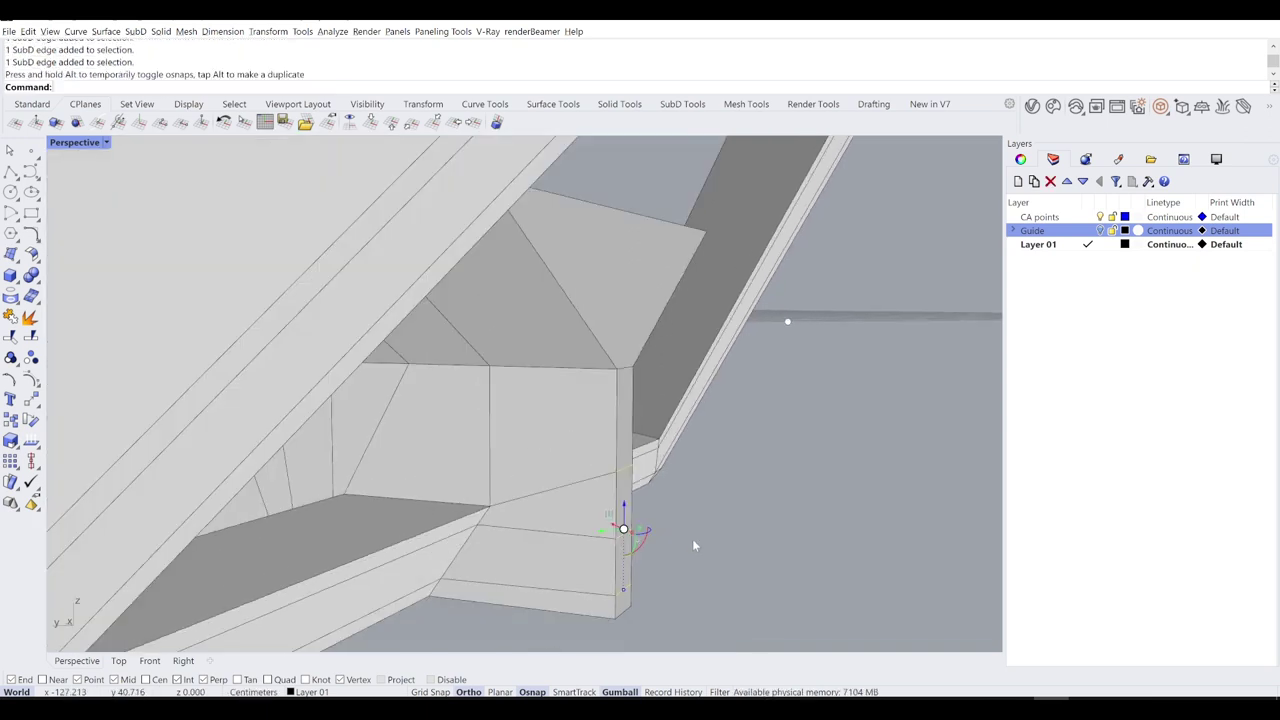
pyautogui.click(692, 540)
# Step: Lower the edge loop where the flared top meets the narrow block, and check the shape in smooth display
pyautogui.moveTo(692, 540); pyautogui.dragTo(783, 491, button='right')
pyautogui.click(645, 365)
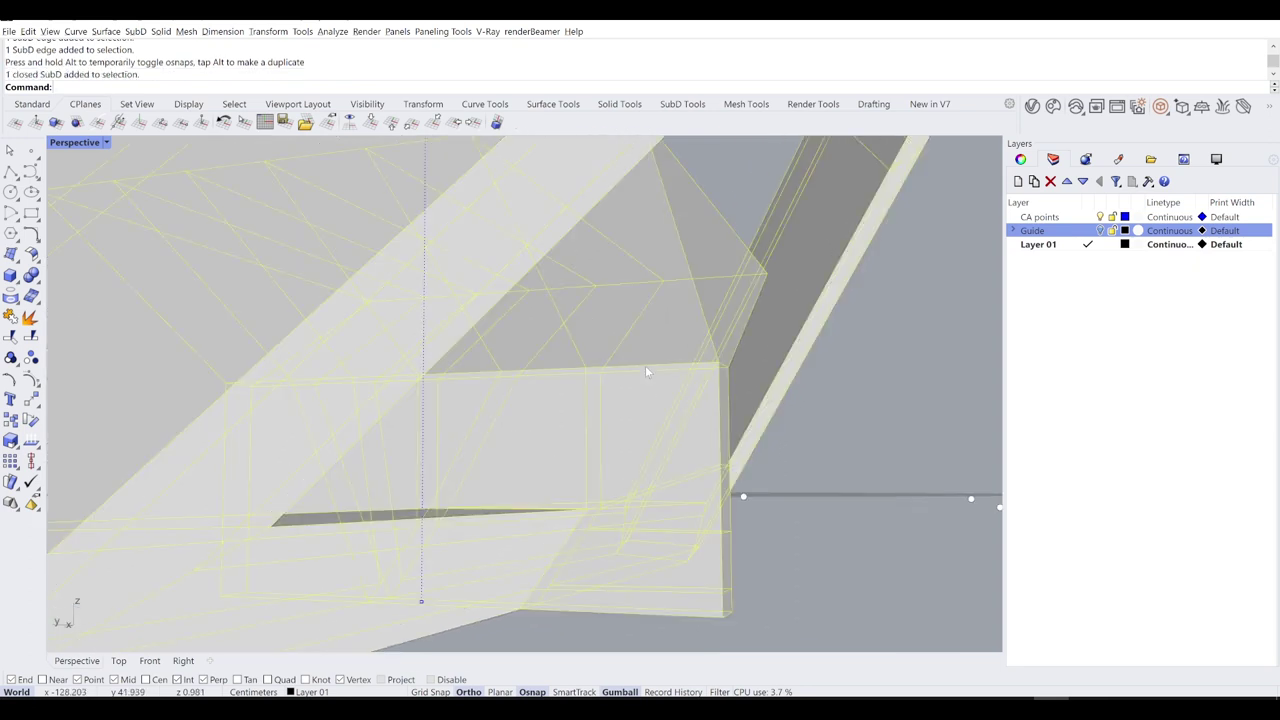
pyautogui.click(857, 458)
pyautogui.keyDown('ctrl'); pyautogui.keyDown('shift'); pyautogui.doubleClick(664, 368); pyautogui.keyUp('shift'); pyautogui.keyUp('ctrl')
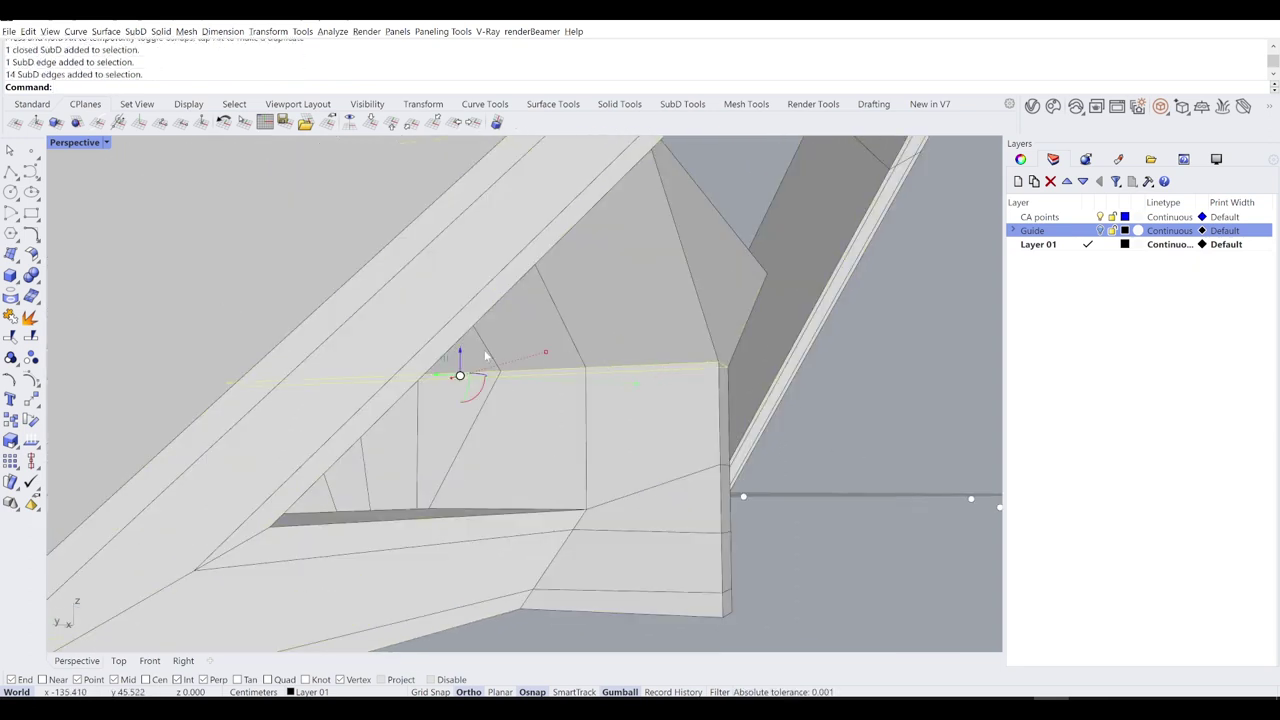
pyautogui.moveTo(458, 355); pyautogui.dragTo(488, 446)
pyautogui.click(920, 436)
pyautogui.press('Tab')
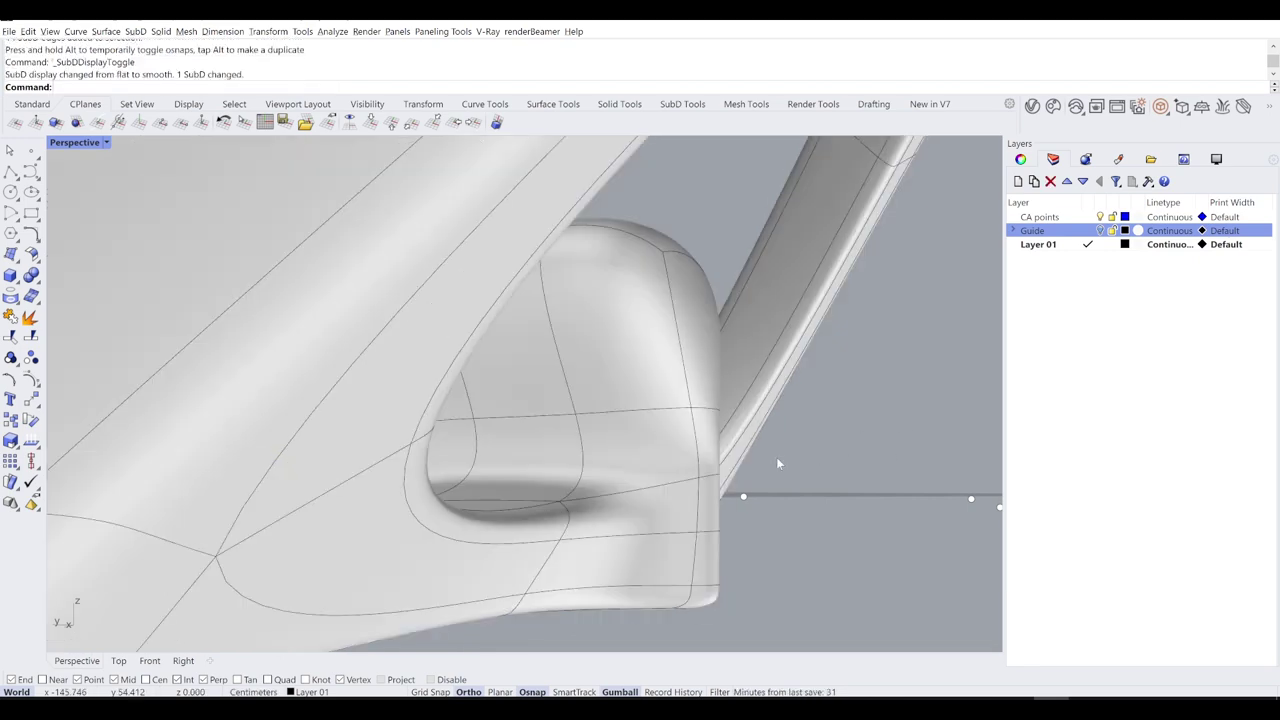
pyautogui.scroll(5, 776, 457)
# Step: Lower the uppermost cross edge on the narrow end face slightly and compare smooth and flat display
pyautogui.press('Tab')
pyautogui.click(597, 445)
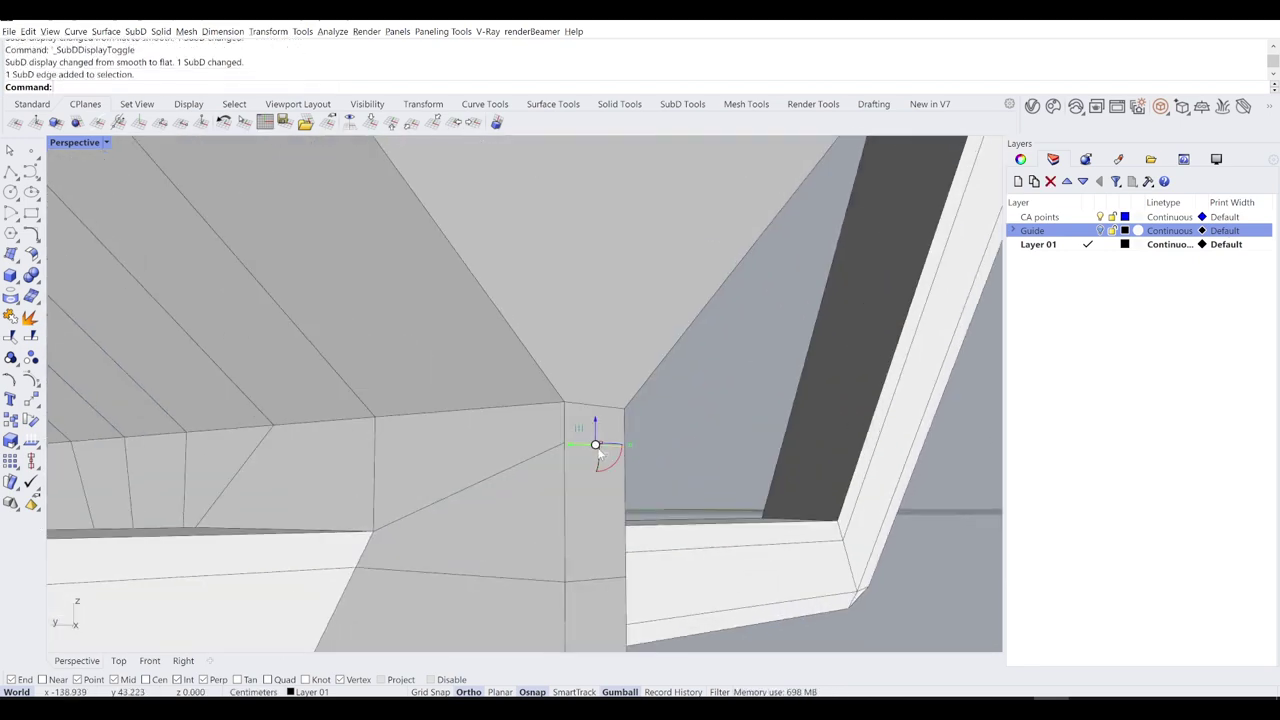
pyautogui.moveTo(596, 423); pyautogui.dragTo(596, 446)
pyautogui.click(645, 462)
pyautogui.scroll(-7, 722, 402)
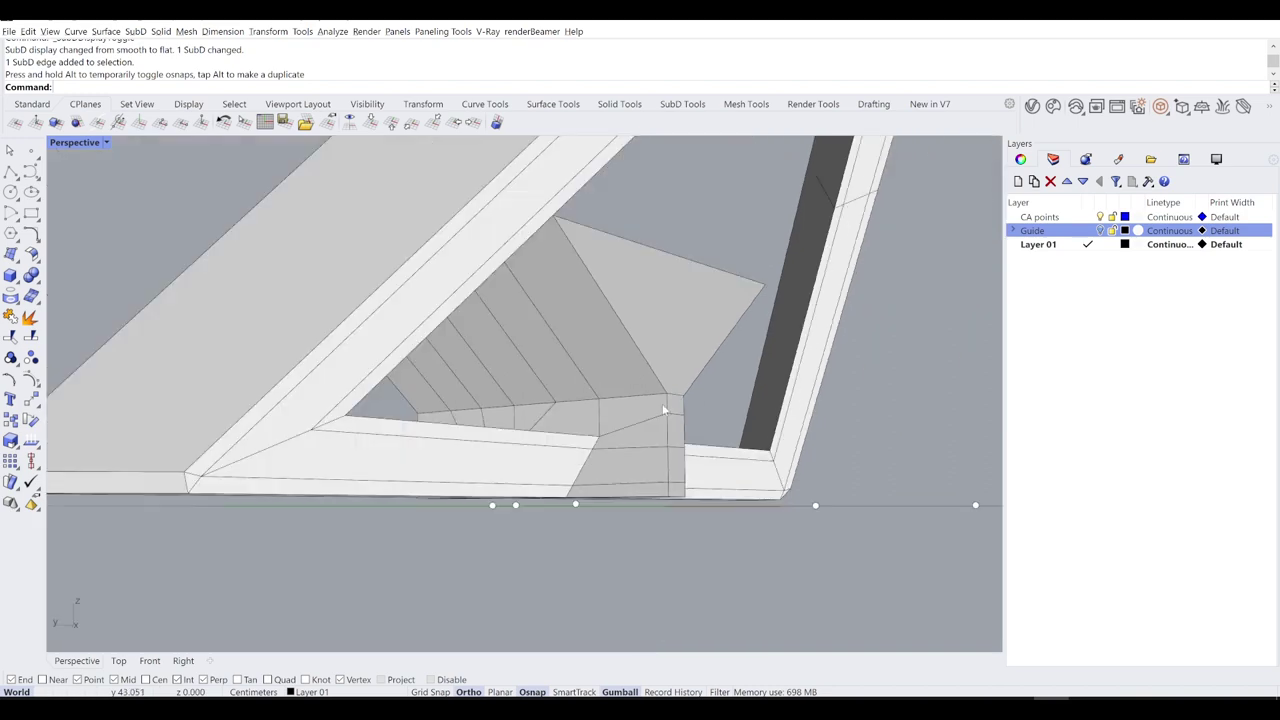
pyautogui.moveTo(860, 420); pyautogui.dragTo(659, 362, button='right')
pyautogui.press('Tab')
pyautogui.press('Tab')
# Step: Select all six faces on the flared block's top and extrude them straight up
pyautogui.scroll(4, 643, 374)
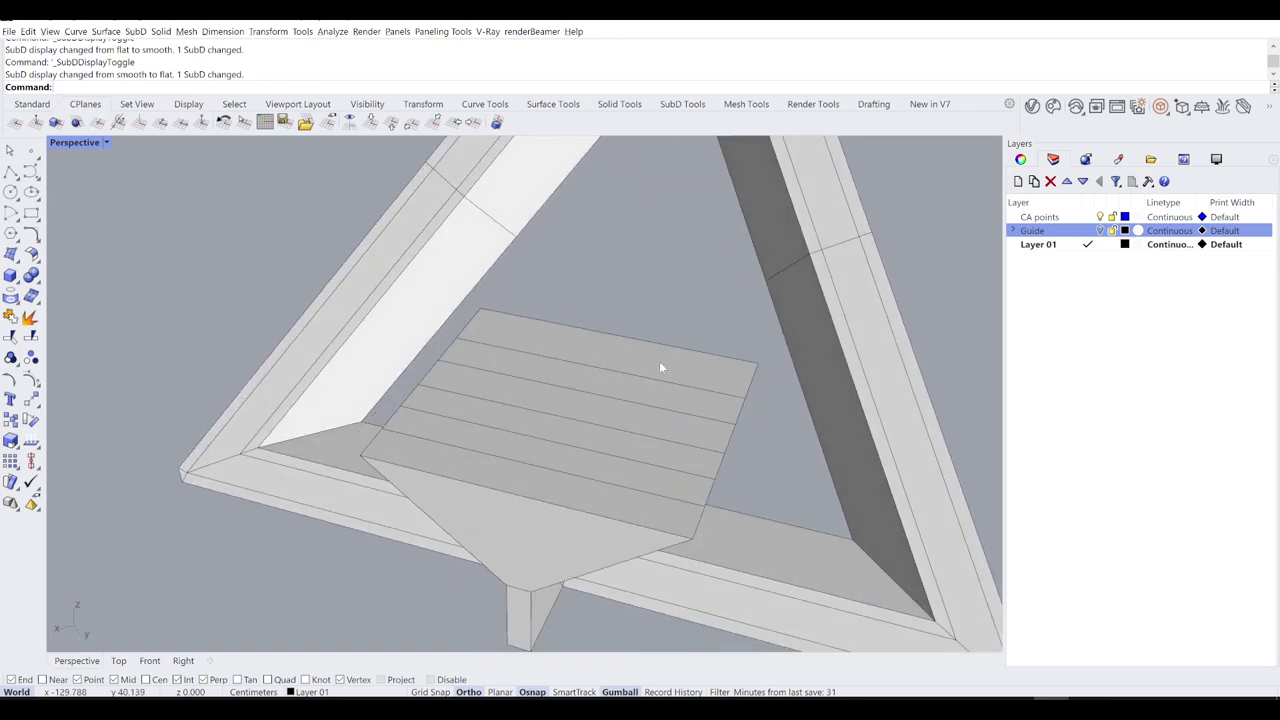
pyautogui.keyDown('ctrl'); pyautogui.keyDown('shift'); pyautogui.click(659, 366); pyautogui.keyUp('shift'); pyautogui.keyUp('ctrl')
pyautogui.keyDown('ctrl'); pyautogui.keyDown('shift'); pyautogui.click(657, 393); pyautogui.keyUp('shift'); pyautogui.keyUp('ctrl')
pyautogui.keyDown('ctrl'); pyautogui.keyDown('shift'); pyautogui.click(656, 432); pyautogui.keyUp('shift'); pyautogui.keyUp('ctrl')
pyautogui.keyDown('ctrl'); pyautogui.keyDown('shift'); pyautogui.click(647, 450); pyautogui.keyUp('shift'); pyautogui.keyUp('ctrl')
pyautogui.keyDown('ctrl'); pyautogui.keyDown('shift'); pyautogui.click(636, 476); pyautogui.keyUp('shift'); pyautogui.keyUp('ctrl')
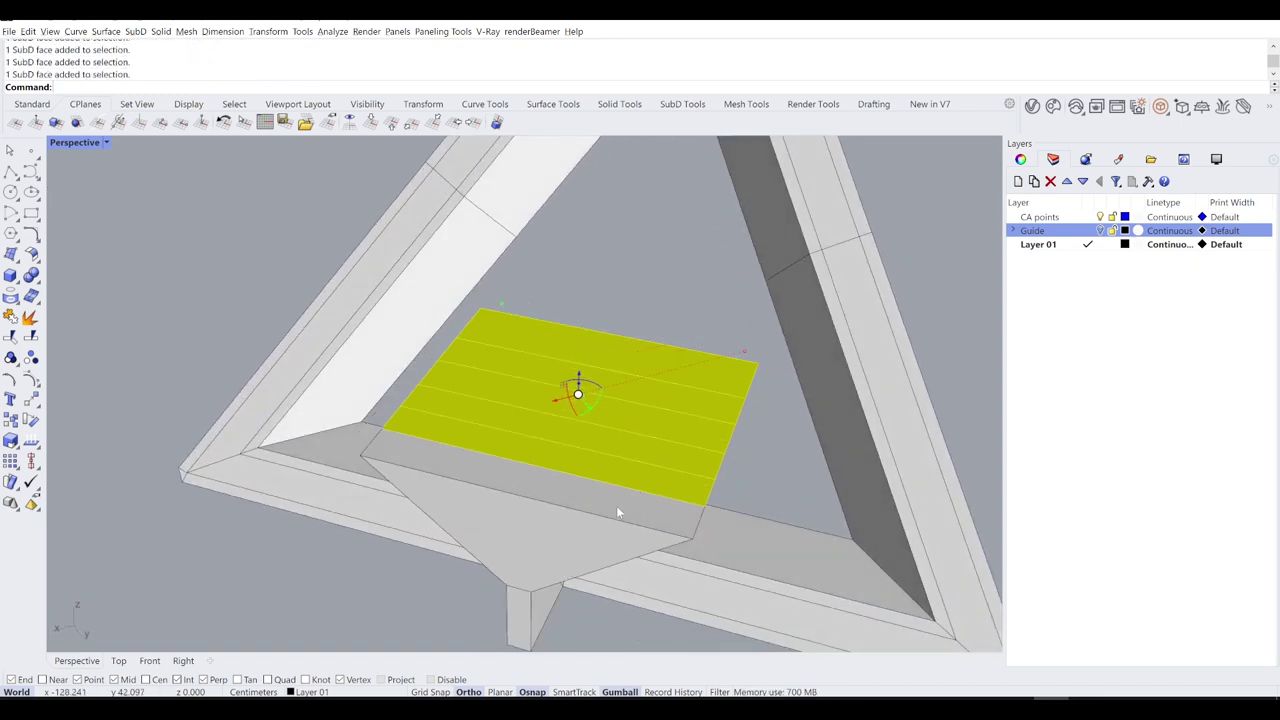
pyautogui.keyDown('ctrl'); pyautogui.keyDown('shift'); pyautogui.click(616, 505); pyautogui.keyUp('shift'); pyautogui.keyUp('ctrl')
pyautogui.moveTo(616, 505); pyautogui.dragTo(590, 425, button='right')
pyautogui.moveTo(571, 396); pyautogui.dragTo(571, 249)
pyautogui.click(921, 245)
# Step: Try beveling the inner edge at the triangular opening's apex with one segment
pyautogui.moveTo(921, 245); pyautogui.dragTo(754, 258, button='right')
pyautogui.scroll(-2, 566, 334)
pyautogui.moveTo(566, 334); pyautogui.dragTo(635, 298, button='right')
pyautogui.keyDown('shift'); pyautogui.moveTo(607, 170); pyautogui.dragTo(621, 298, button='right'); pyautogui.keyUp('shift')
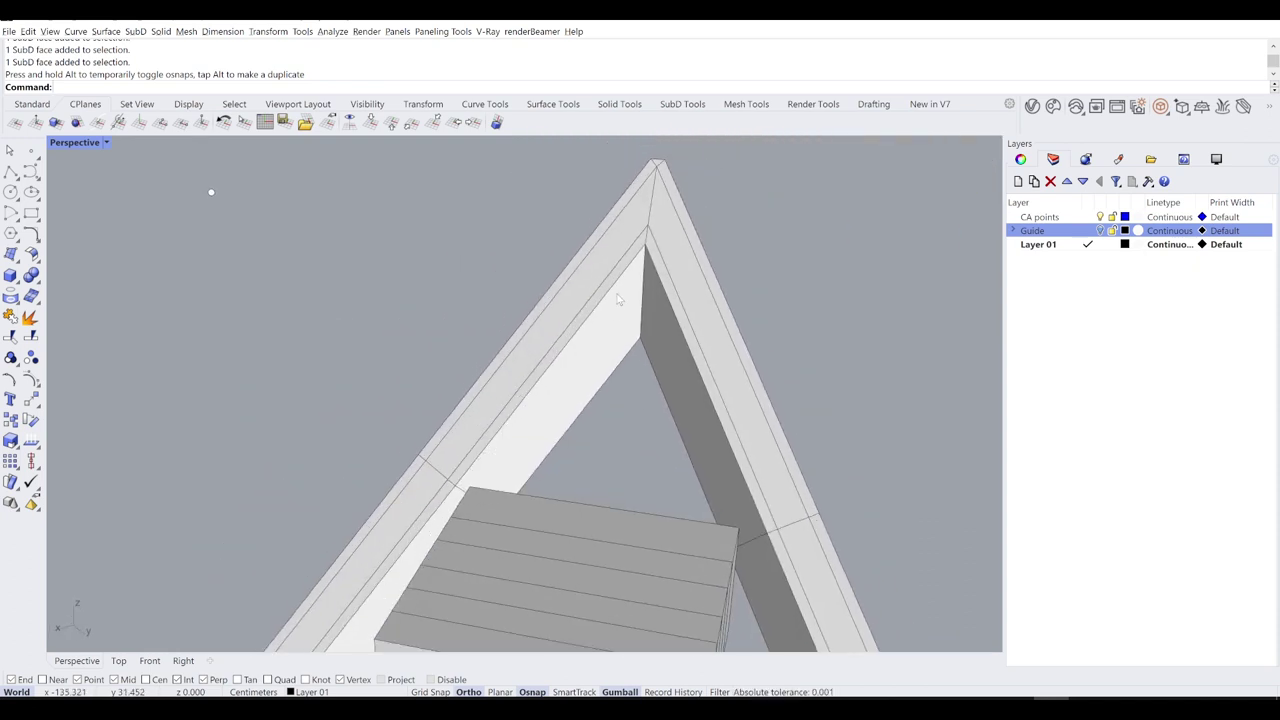
pyautogui.scroll(3, 621, 298)
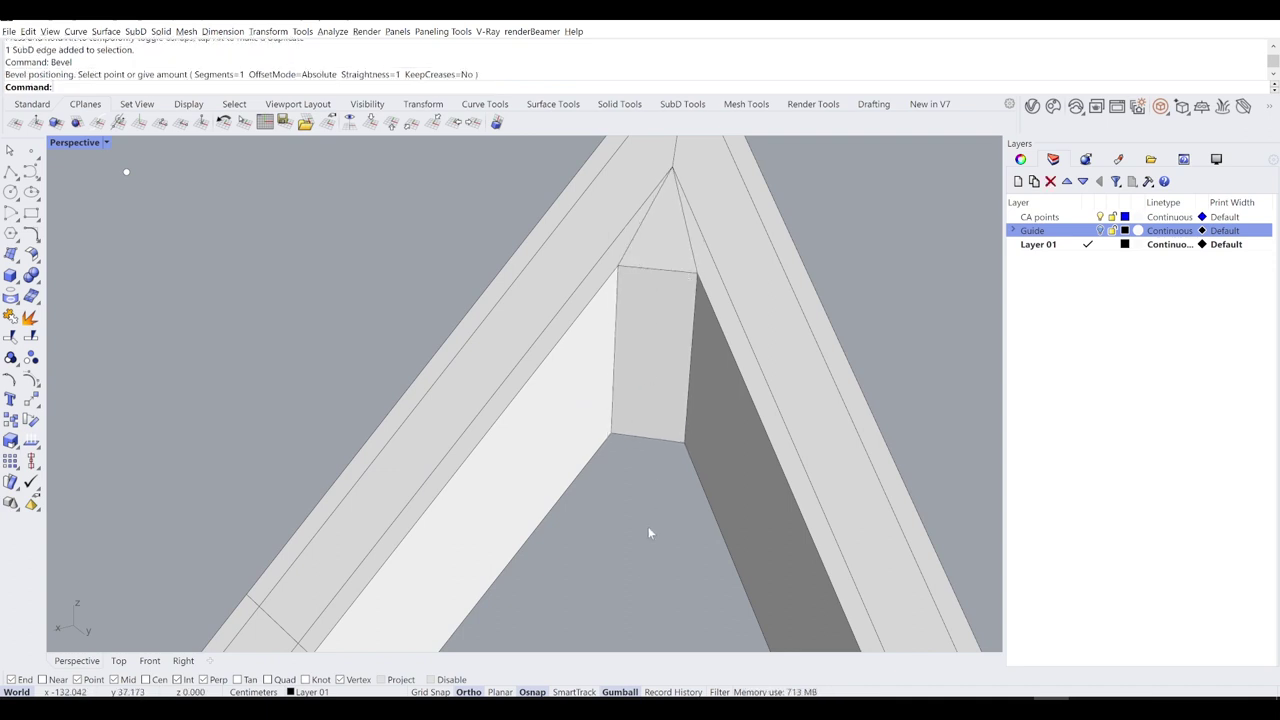
pyautogui.press('Tab')
pyautogui.scroll(-3, 637, 559)
# Step: Examine the bevelled apex of the opening in smooth and flat display, and undo the bevel
pyautogui.moveTo(637, 559); pyautogui.dragTo(646, 485, button='right')
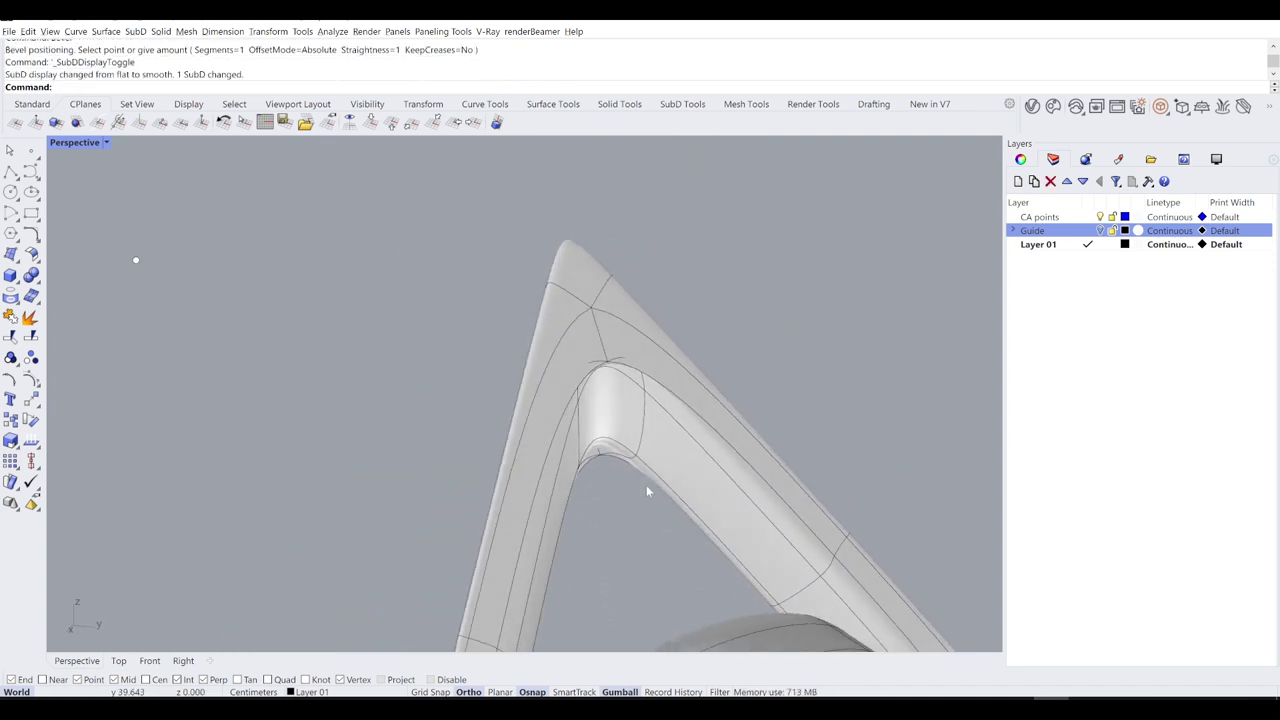
pyautogui.press('Tab')
pyautogui.press('Tab')
pyautogui.scroll(4, 616, 385)
pyautogui.press('Tab')
pyautogui.press('Tab')
pyautogui.moveTo(620, 380); pyautogui.dragTo(516, 354, button='right')
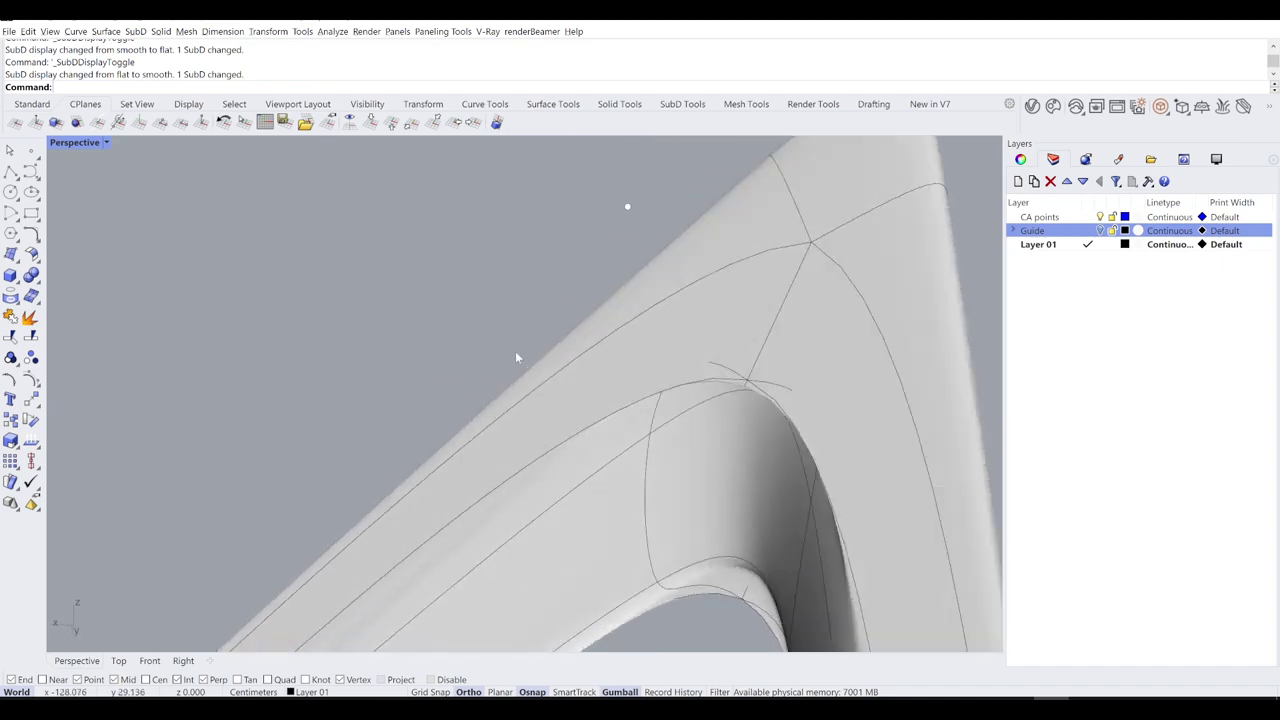
pyautogui.scroll(-6, 516, 354)
pyautogui.press('Tab')
pyautogui.moveTo(620, 367); pyautogui.dragTo(676, 305, button='right')
pyautogui.press('Tab')
pyautogui.press('Tab')
pyautogui.press('Tab')
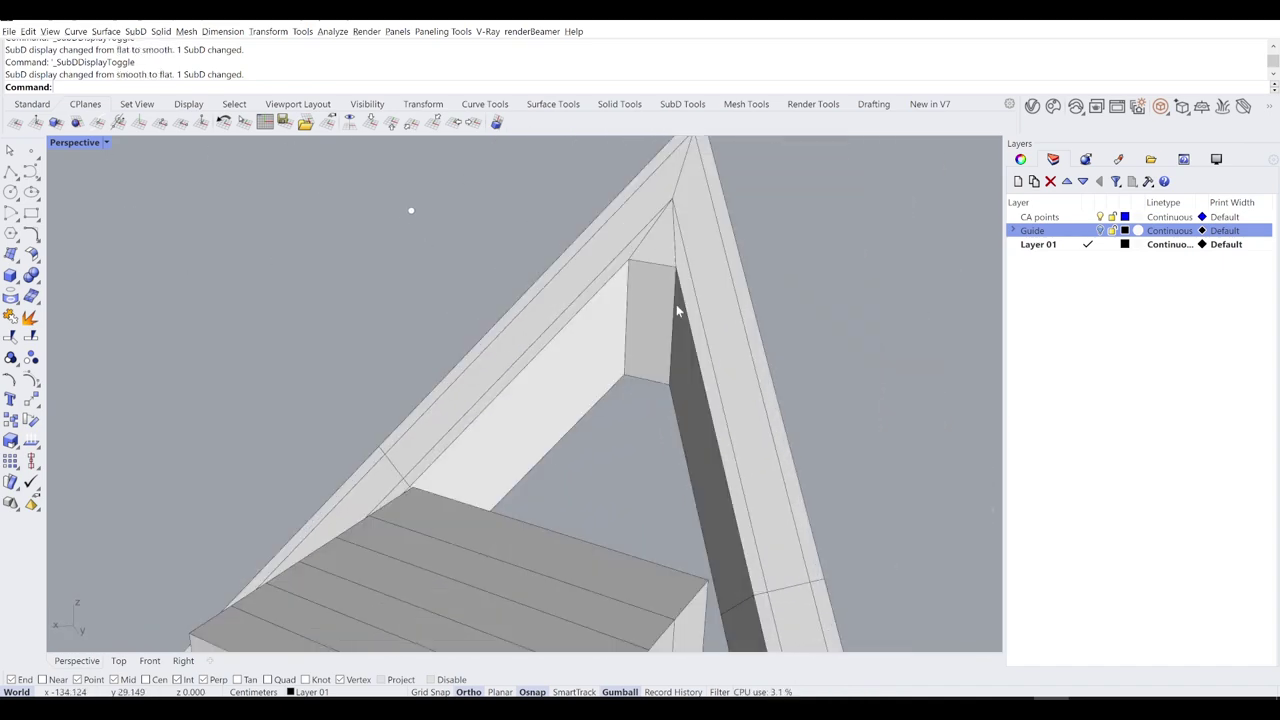
pyautogui.press('Tab')
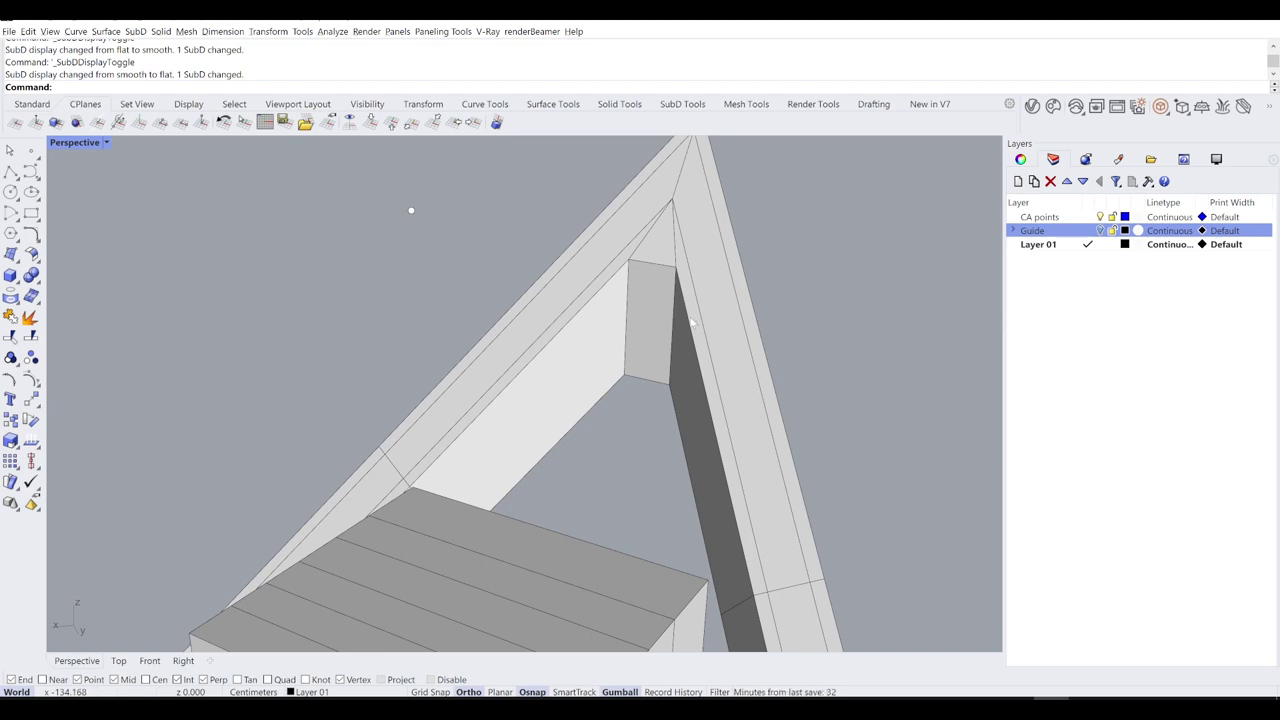
pyautogui.press('Tab')
pyautogui.moveTo(676, 304); pyautogui.dragTo(681, 272, button='right')
pyautogui.press('Tab')
pyautogui.hotkey('ctrl', 'z')
# Step: Bevel the inner edge at the opening's apex again, using one segment and a wider offset
pyautogui.scroll(3, 526, 317)
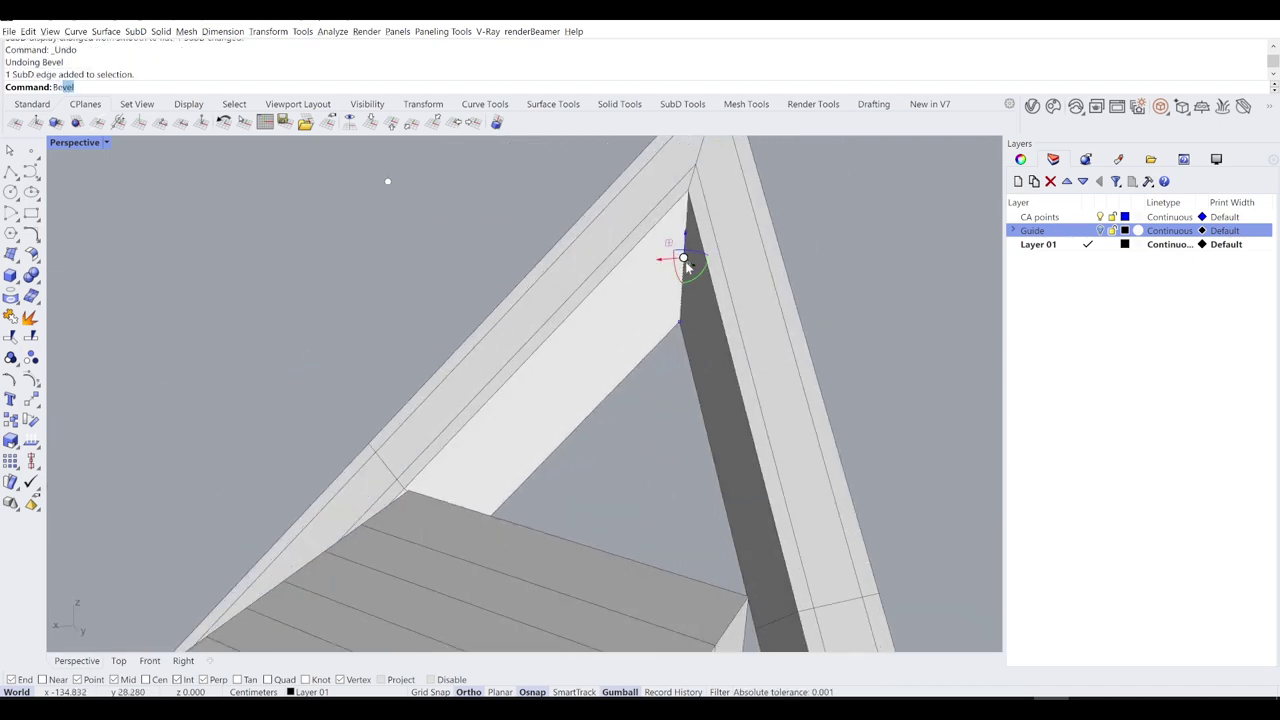
pyautogui.press('Return')
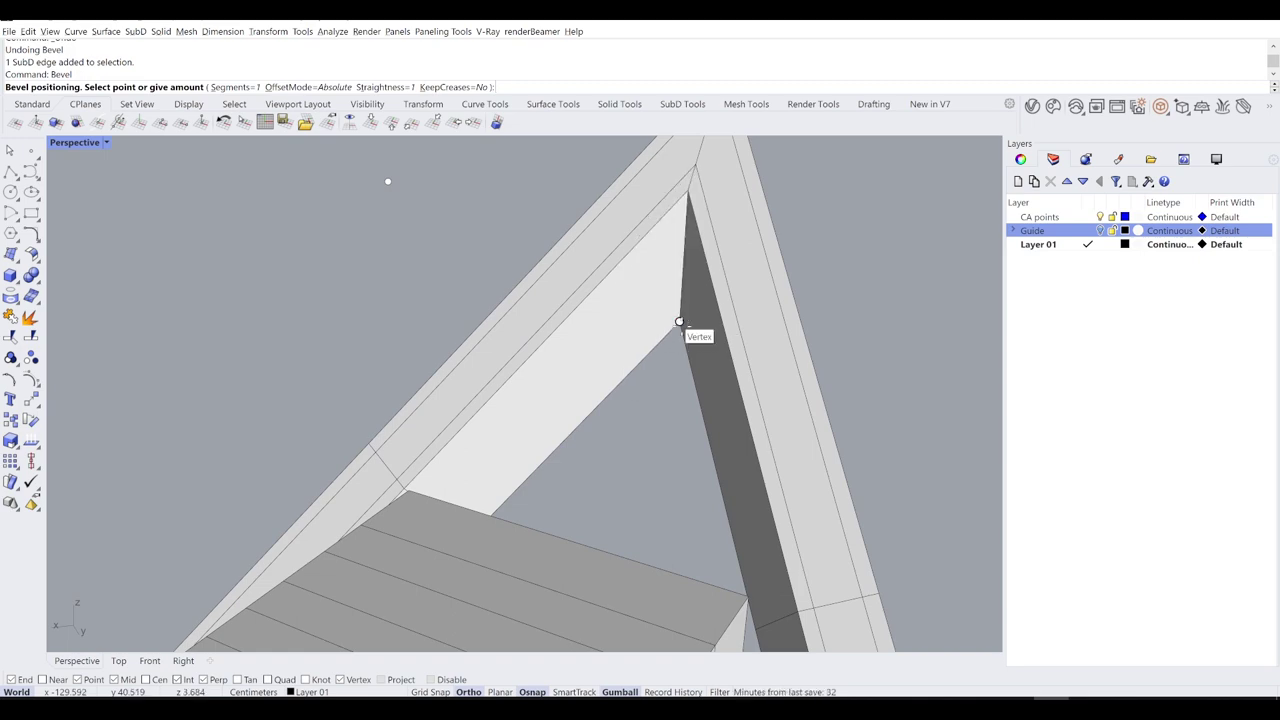
pyautogui.moveTo(697, 358); pyautogui.dragTo(727, 209, button='right')
pyautogui.scroll(5, 618, 298)
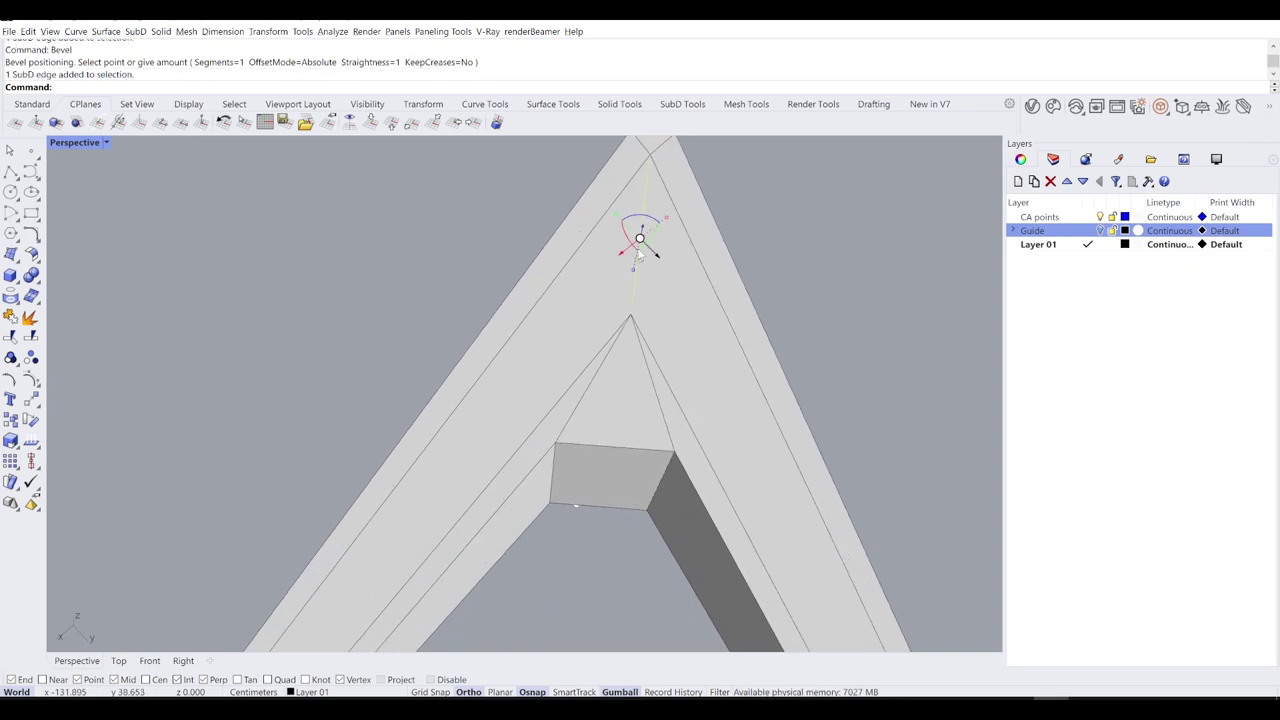
# Step: Bevel the front edge joining the opening's apex to the outer tip with one segment, and inspect it in smooth display
pyautogui.press('Return')
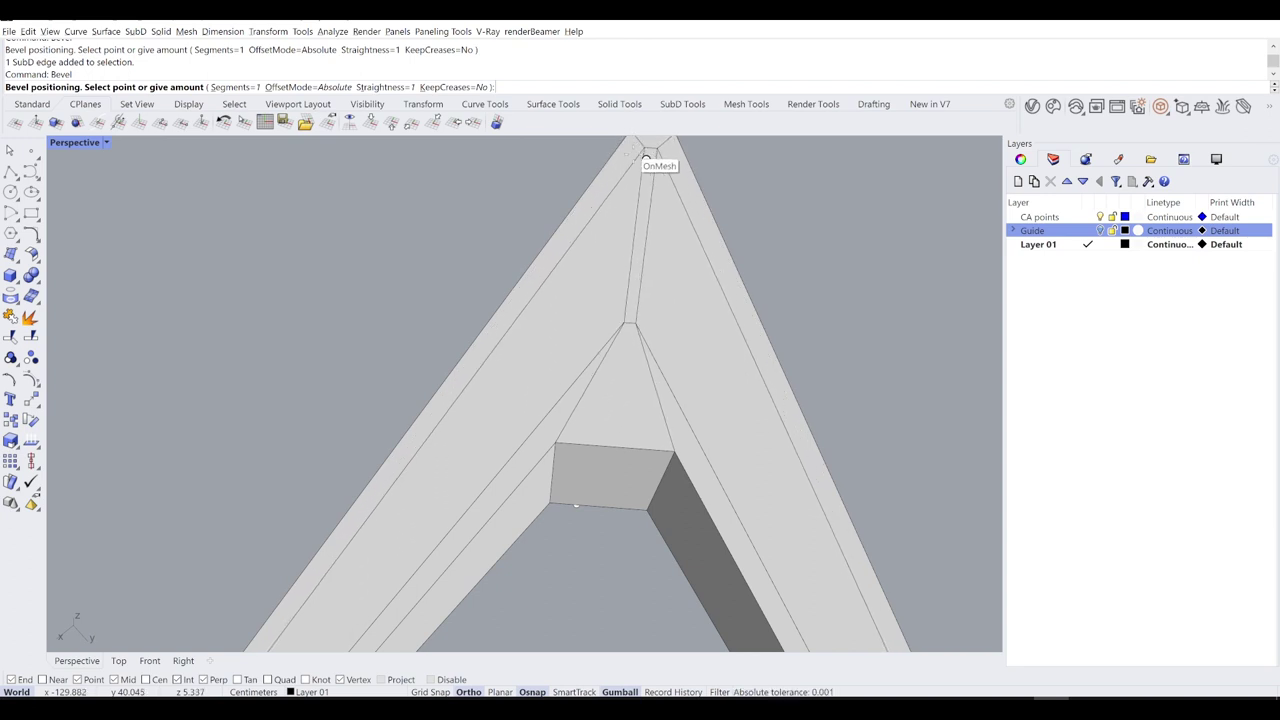
pyautogui.scroll(-2, 804, 219)
pyautogui.press('Tab')
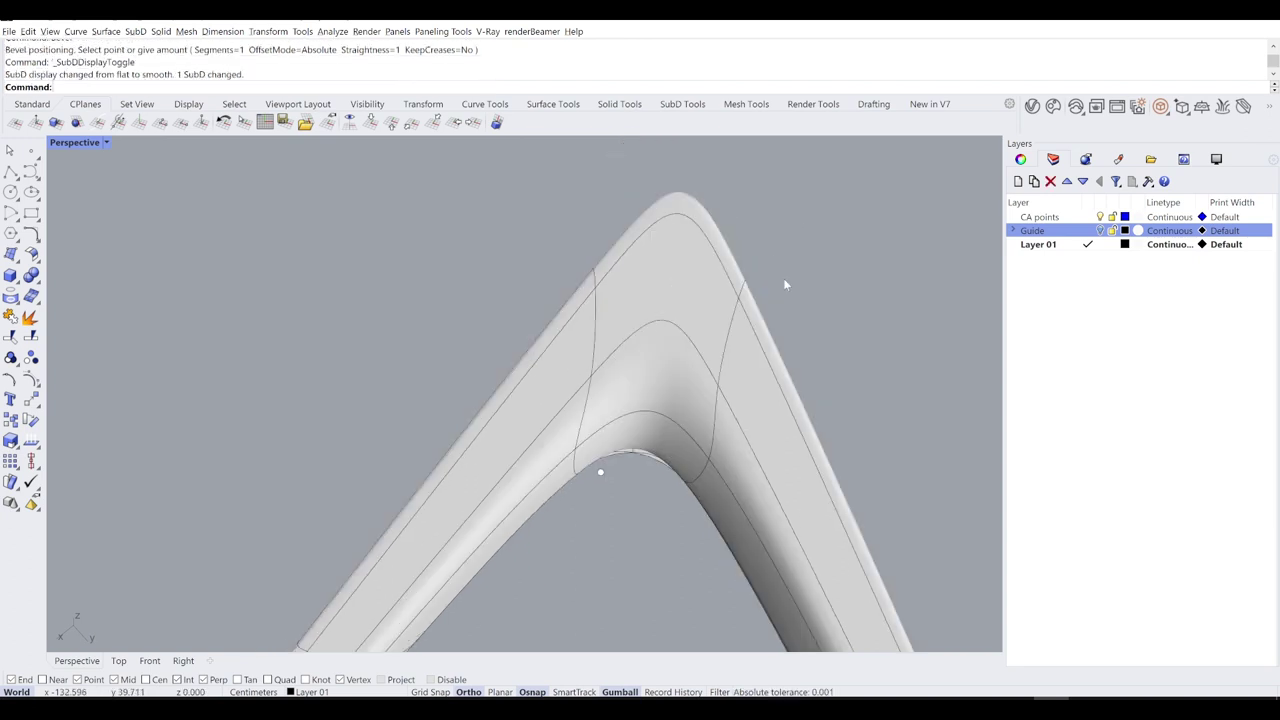
pyautogui.moveTo(783, 278); pyautogui.dragTo(512, 364, button='right')
pyautogui.scroll(5, 600, 368)
pyautogui.scroll(-6, 597, 294)
# Step: Bevel the matching edge on the back of the apex with one segment and check it in smooth display
pyautogui.press('Tab')
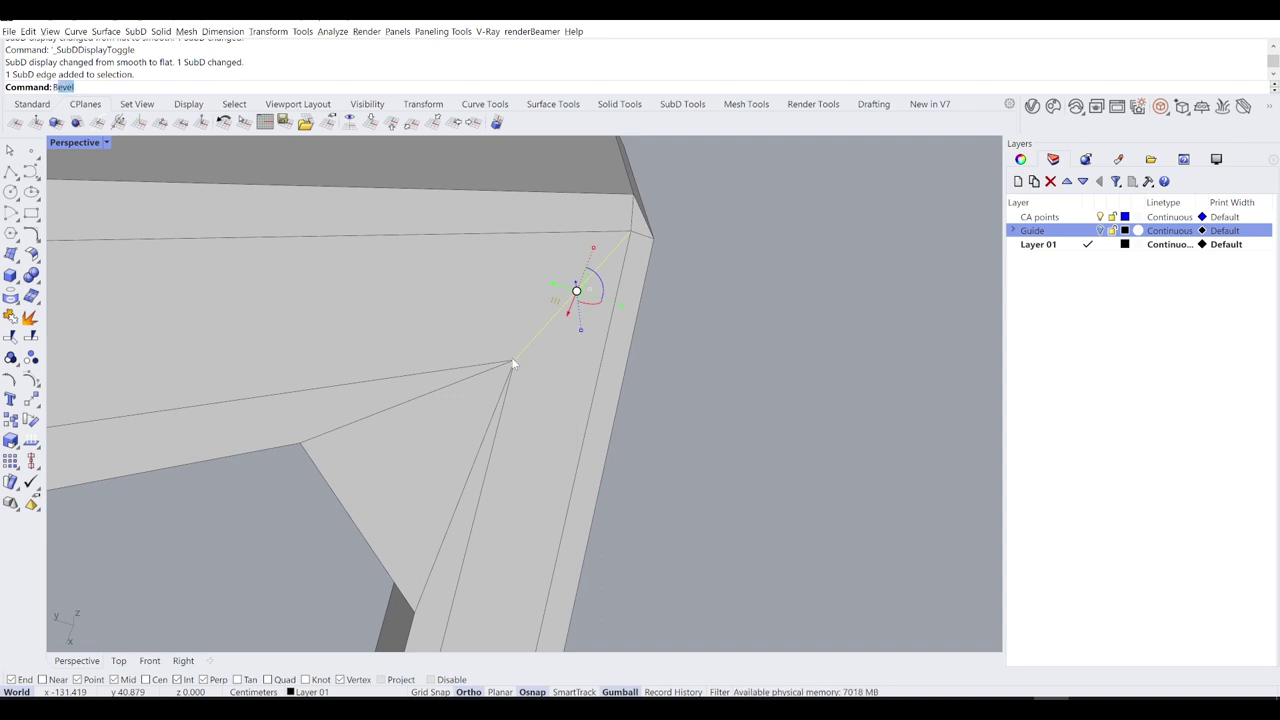
pyautogui.press('Return')
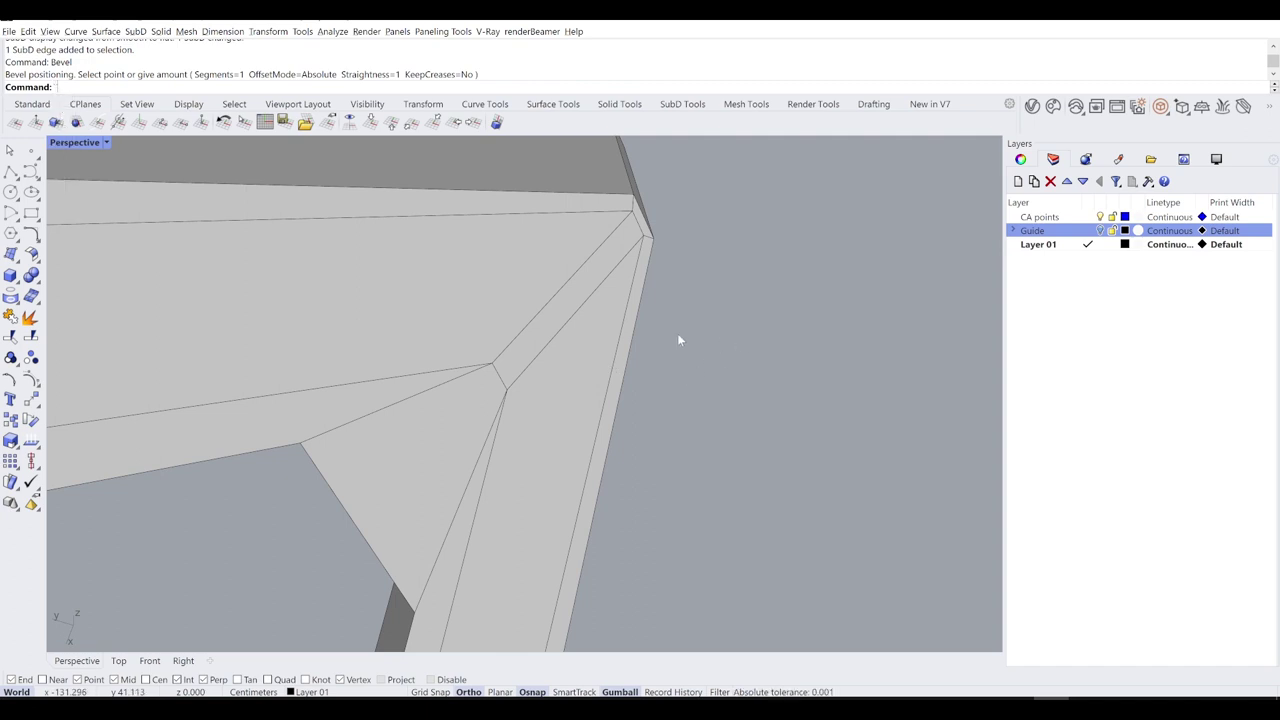
pyautogui.press('Tab')
pyautogui.moveTo(677, 340); pyautogui.dragTo(321, 145, button='right')
pyautogui.press('Tab')
# Step: Set a three-point construction plane on the opening's inner apex face, with its origin at a lower corner and axes along the face edges
pyautogui.scroll(3, 543, 268)
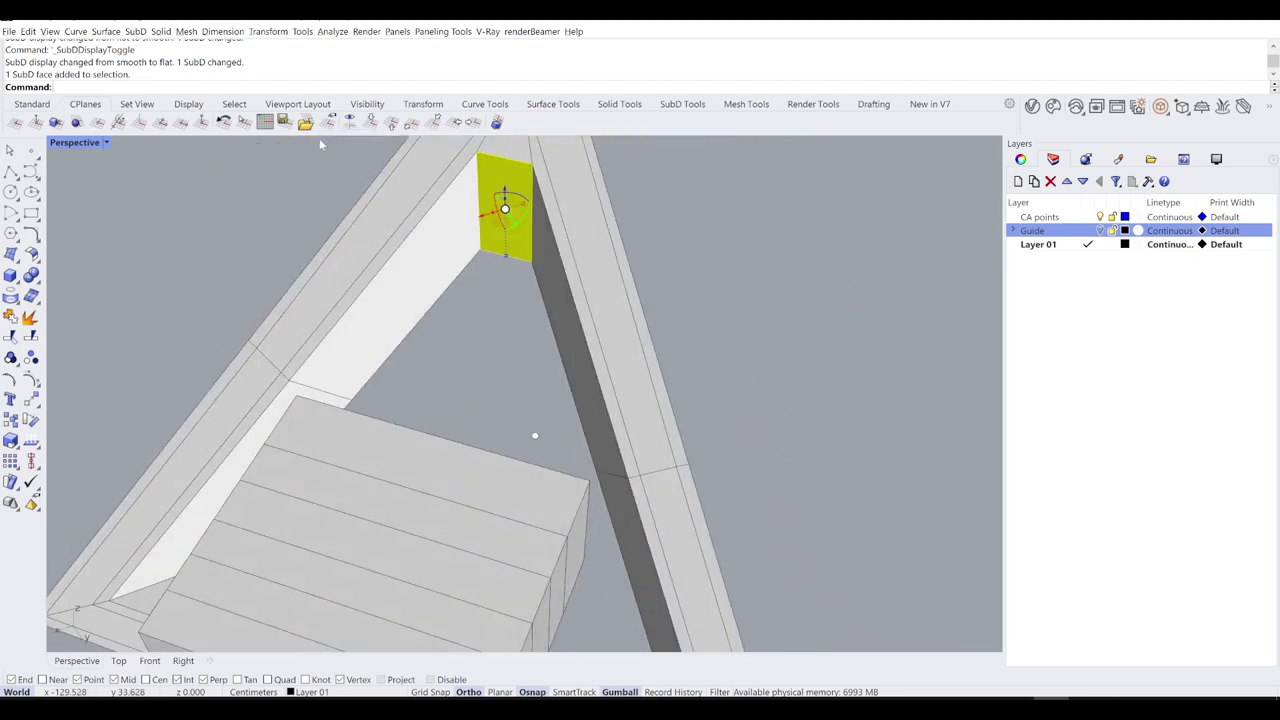
pyautogui.scroll(1, 516, 257)
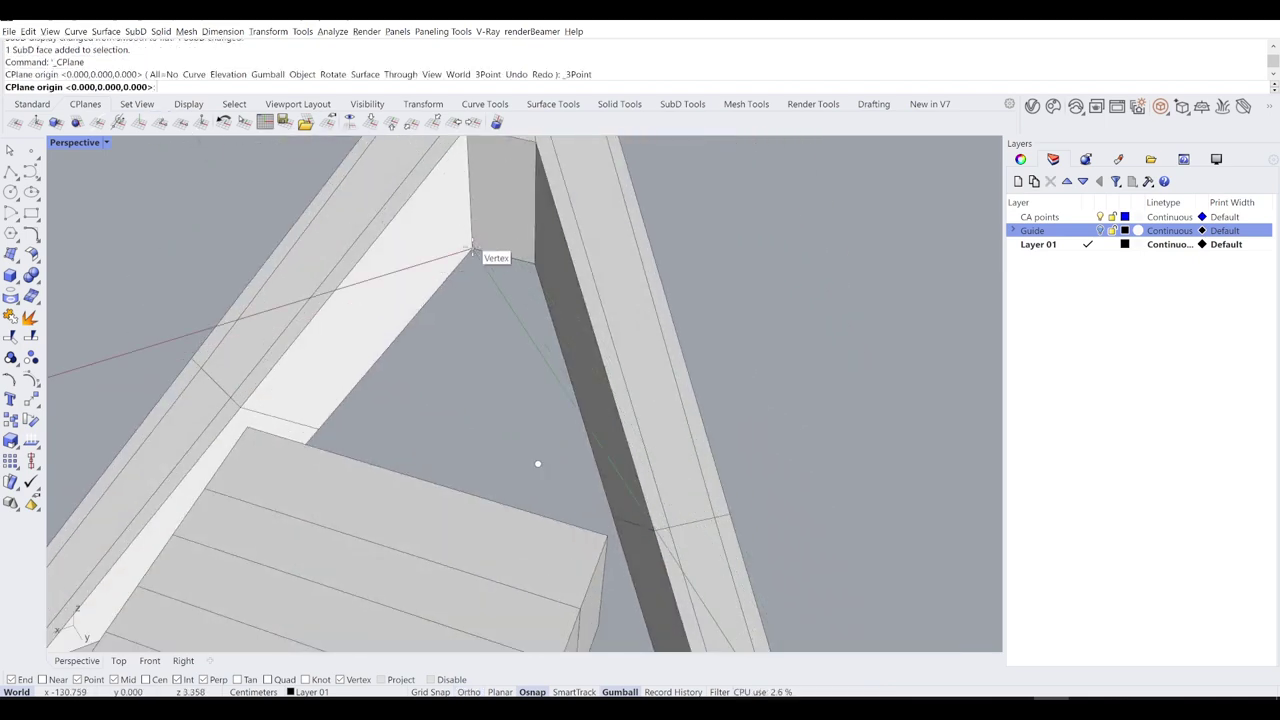
pyautogui.scroll(-2, 462, 178)
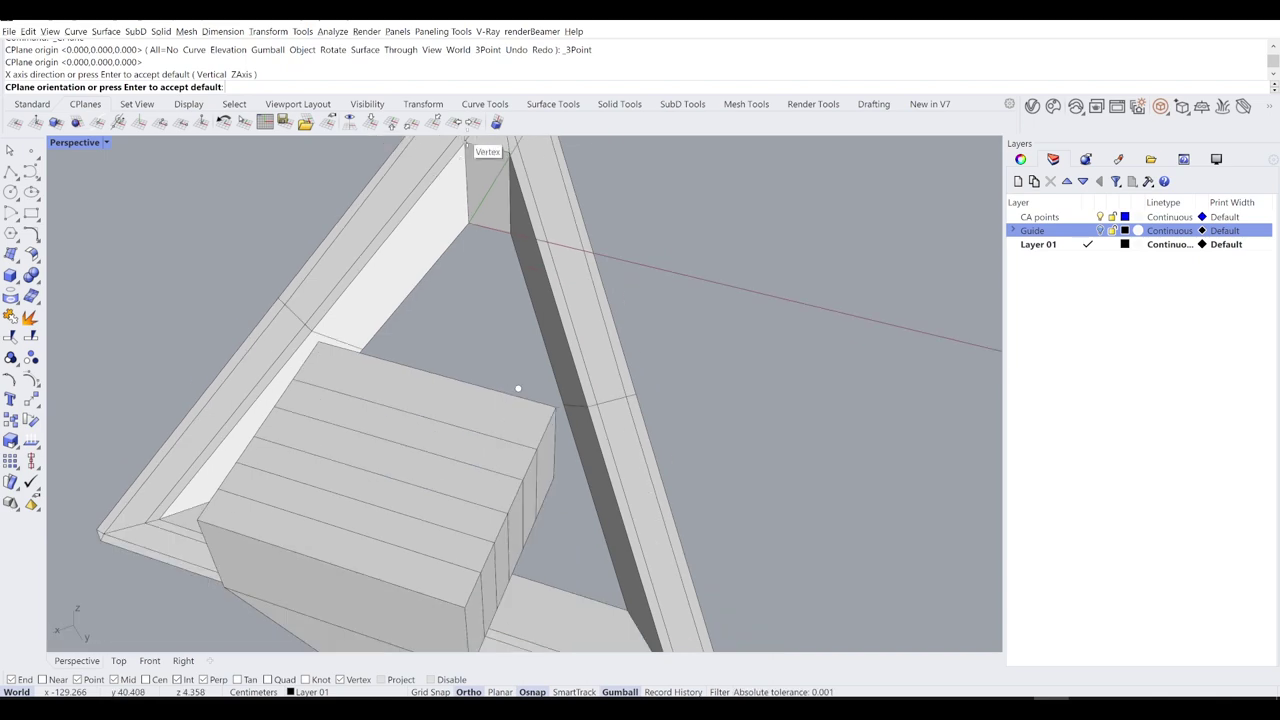
pyautogui.moveTo(466, 143); pyautogui.dragTo(571, 357, button='right')
pyautogui.scroll(3, 518, 345)
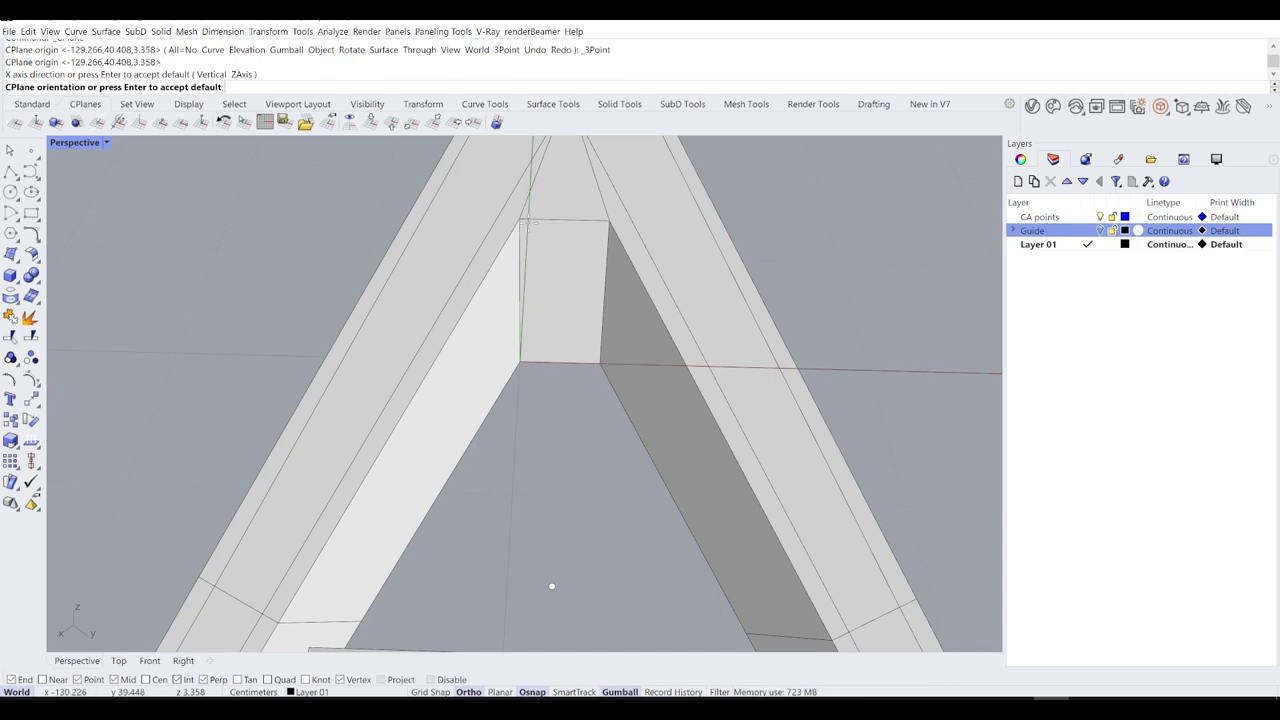
pyautogui.scroll(-3, 574, 304)
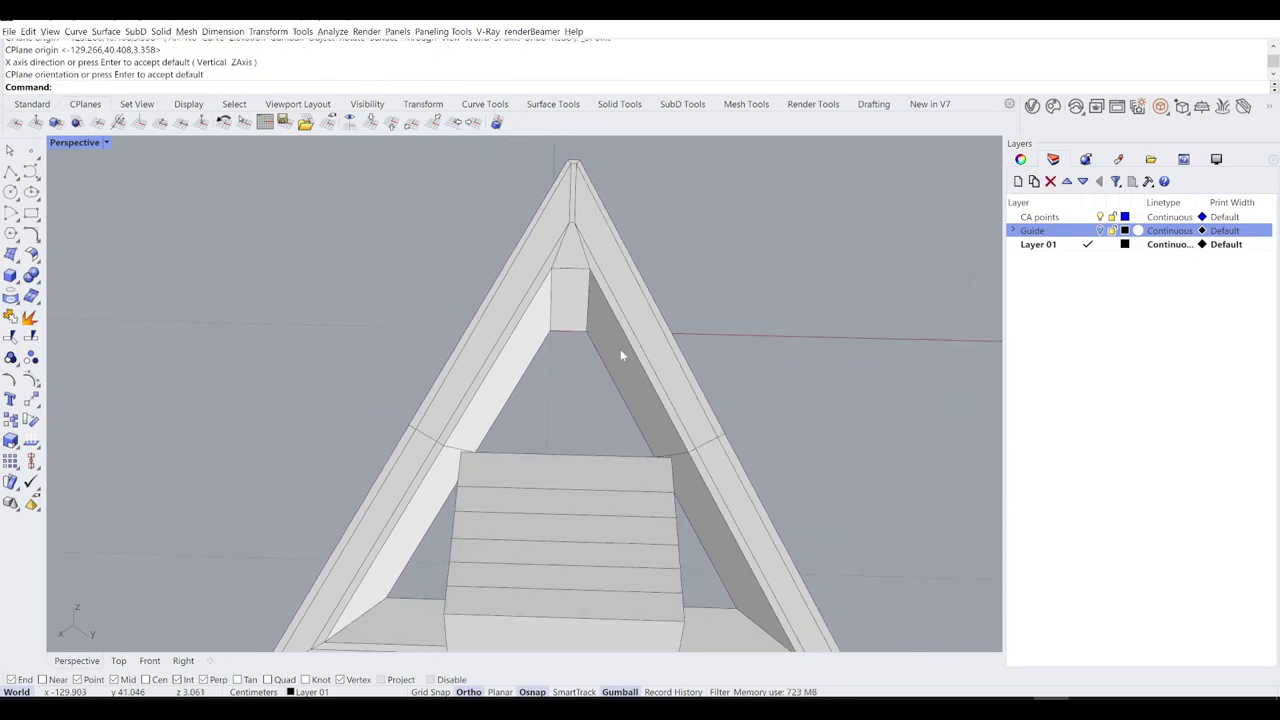
# Step: Extrude the opening's inner apex face along its normal, out over the cross block
pyautogui.moveTo(620, 352); pyautogui.dragTo(591, 316, button='right')
pyautogui.scroll(2, 591, 316)
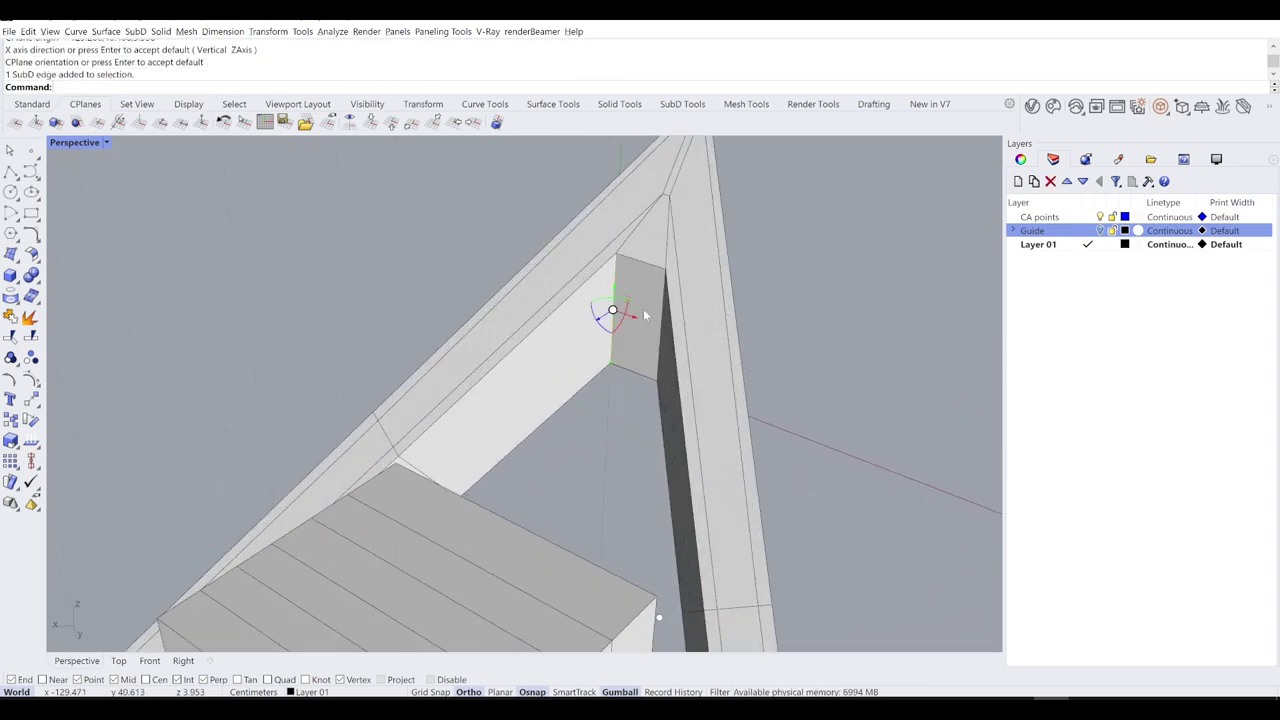
pyautogui.scroll(2, 645, 320)
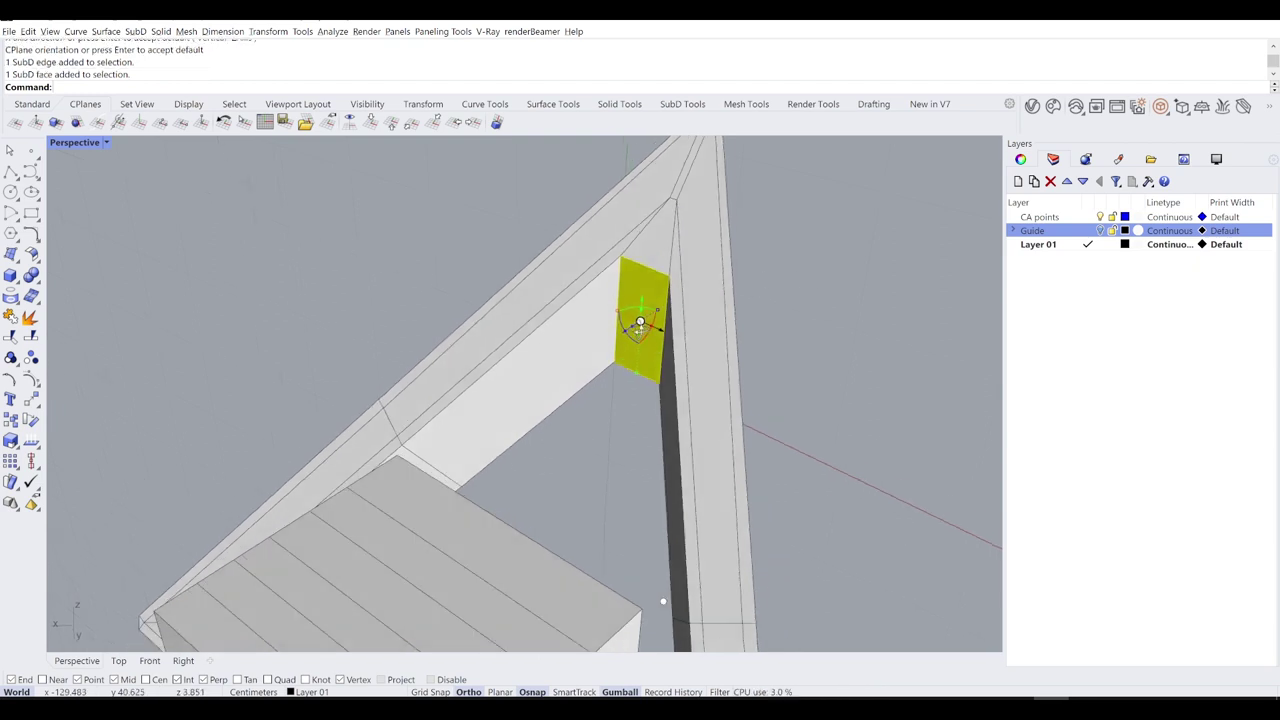
pyautogui.moveTo(638, 329); pyautogui.dragTo(215, 600)
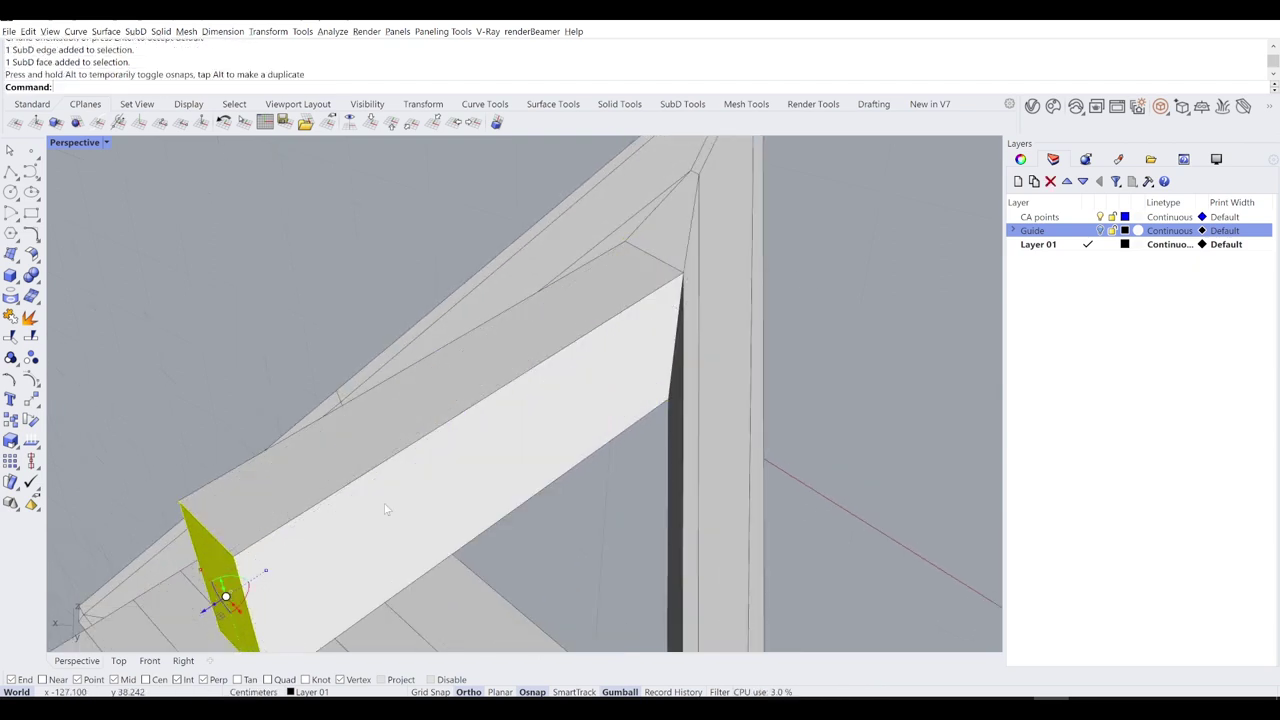
pyautogui.scroll(-3, 391, 514)
pyautogui.moveTo(391, 514); pyautogui.dragTo(629, 455, button='right')
pyautogui.scroll(3, 629, 455)
pyautogui.moveTo(592, 500); pyautogui.dragTo(606, 372, button='right')
pyautogui.scroll(-5, 606, 372)
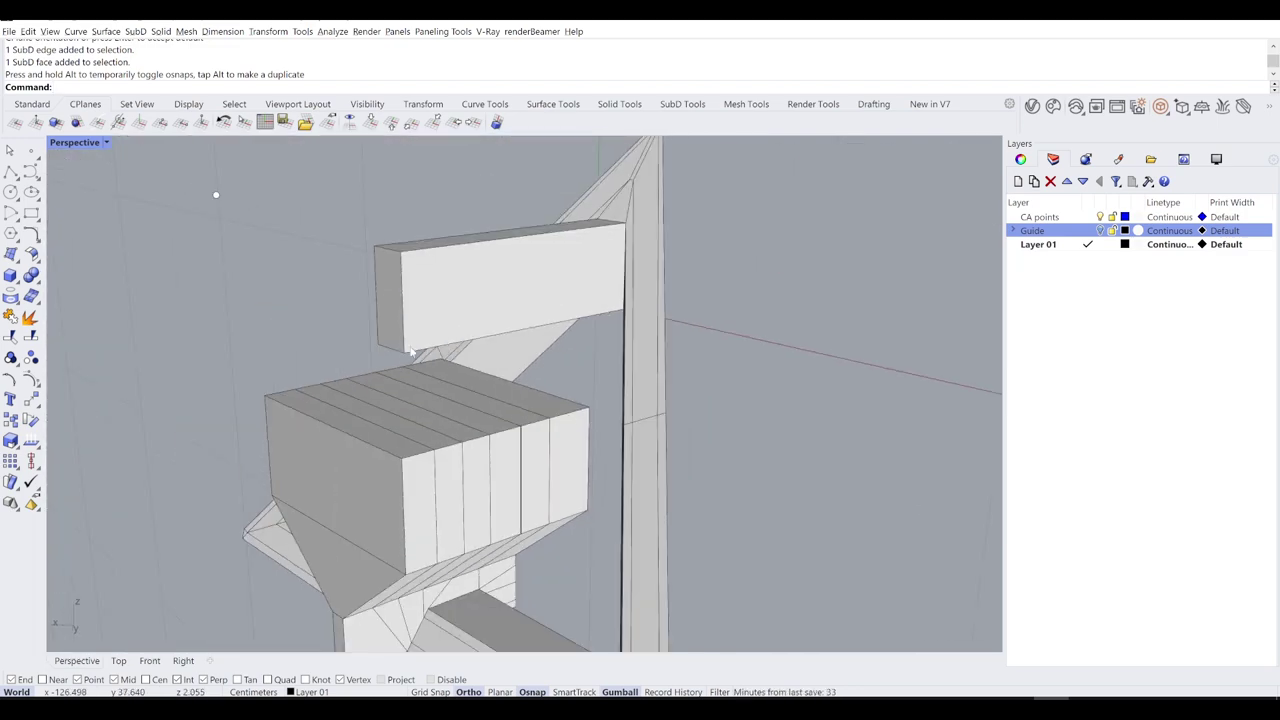
# Step: Pull the extrusion's end face back to leave a short stub at the apex, and check it in smooth display
pyautogui.moveTo(215, 194); pyautogui.dragTo(646, 490, button='right')
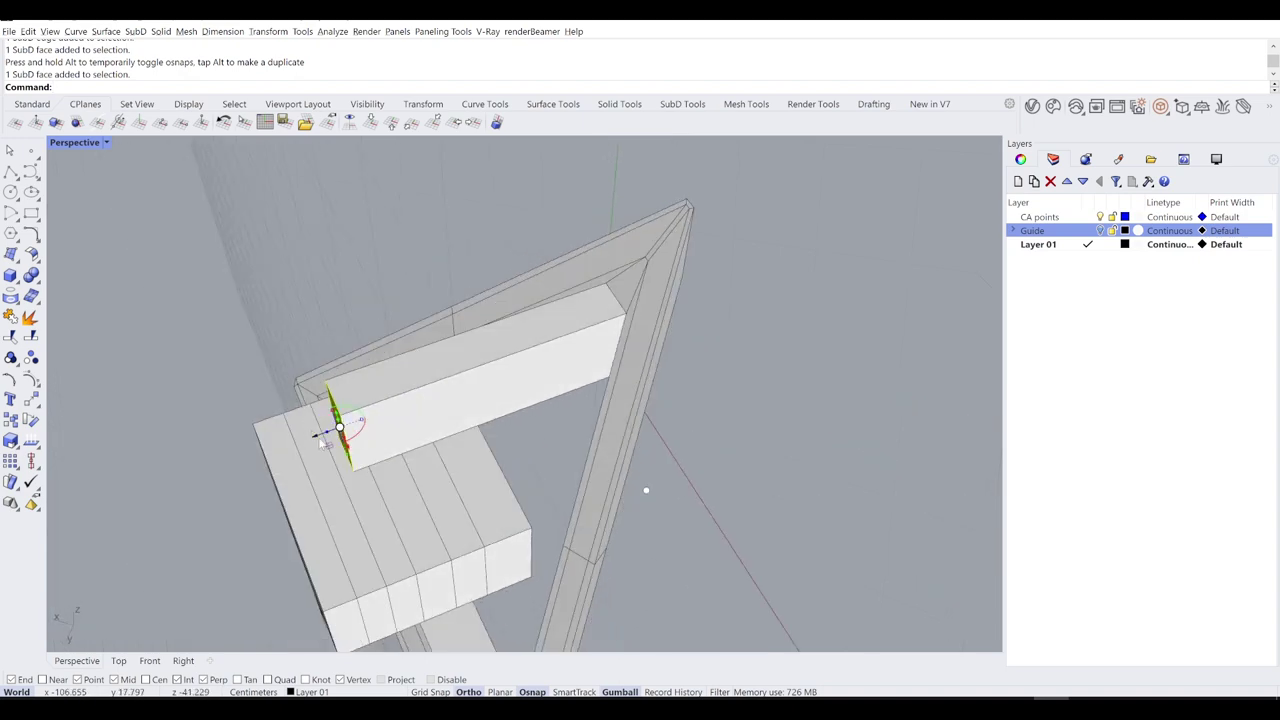
pyautogui.moveTo(598, 366); pyautogui.dragTo(600, 368)
pyautogui.moveTo(600, 368); pyautogui.dragTo(624, 385, button='right')
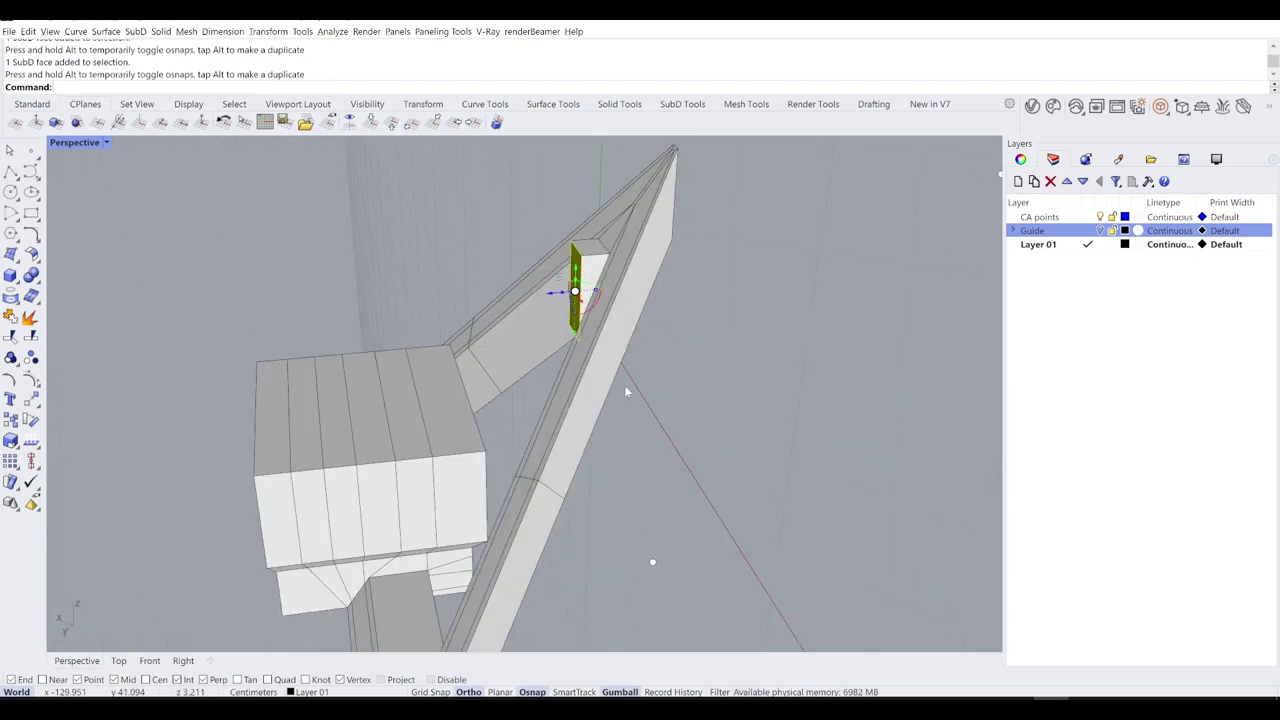
pyautogui.press('Tab')
pyautogui.click(724, 416)
pyautogui.moveTo(724, 416); pyautogui.dragTo(689, 349, button='right')
pyautogui.press('Tab')
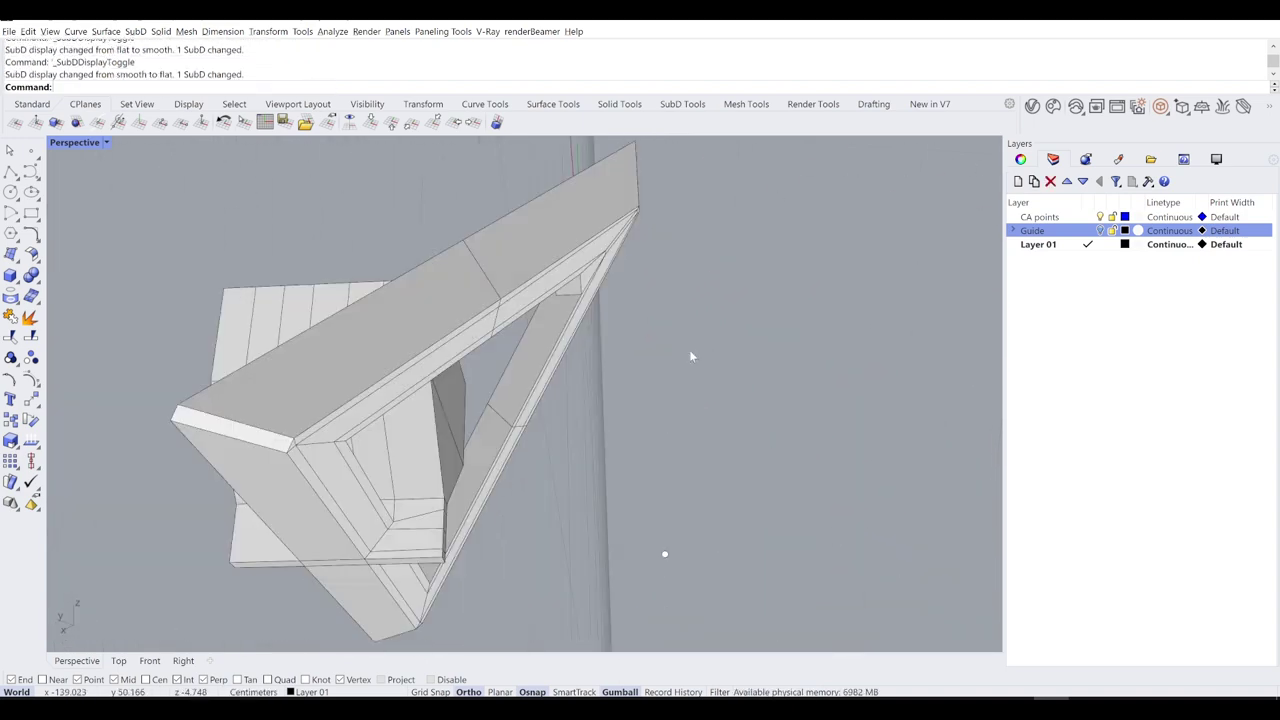
# Step: Extrude the stub's underside face straight down beside the cross block and check the column in smooth display
pyautogui.scroll(4, 600, 255)
pyautogui.moveTo(600, 255); pyautogui.dragTo(468, 286, button='right')
pyautogui.keyDown('ctrl'); pyautogui.keyDown('shift'); pyautogui.click(563, 267); pyautogui.keyUp('shift'); pyautogui.keyUp('ctrl')
pyautogui.moveTo(468, 270); pyautogui.dragTo(475, 496)
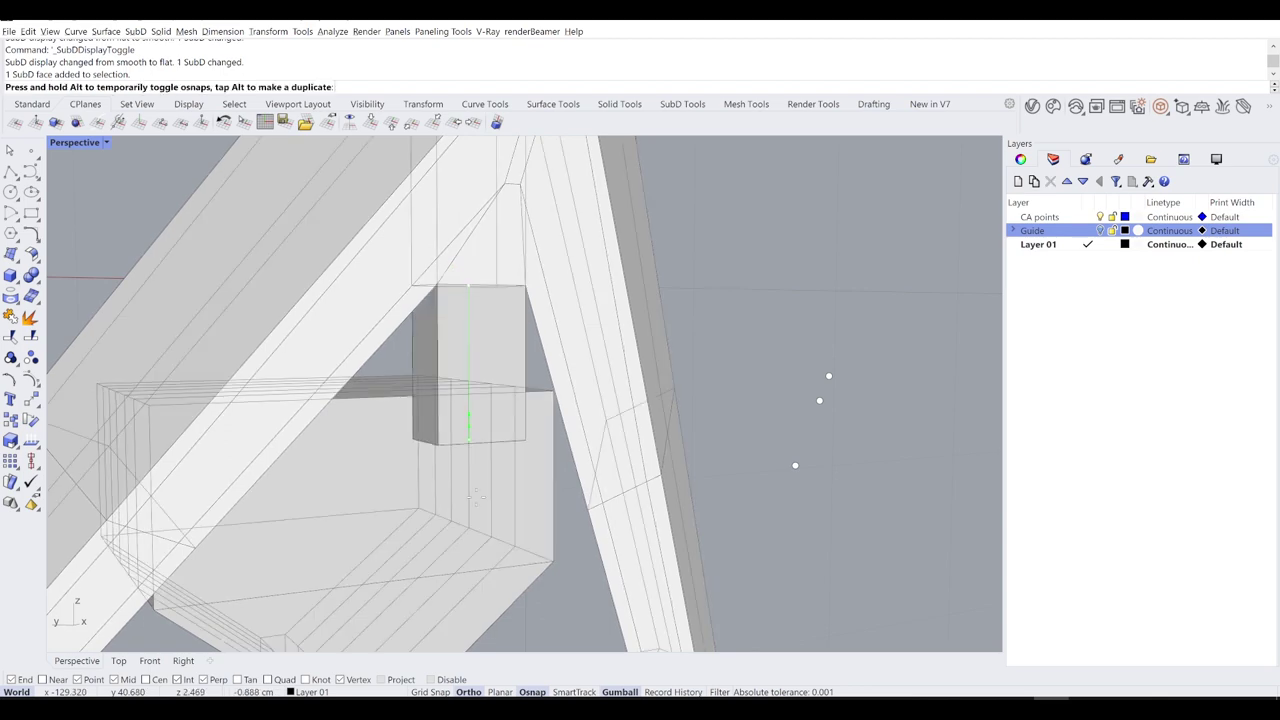
pyautogui.moveTo(488, 631); pyautogui.dragTo(486, 640)
pyautogui.moveTo(792, 478); pyautogui.dragTo(531, 341, button='right')
pyautogui.press('Tab')
pyautogui.press('Tab')
pyautogui.scroll(4, 414, 396)
# Step: Delete the two facing SubD faces on the cross block and the downward column
pyautogui.keyDown('ctrl'); pyautogui.keyDown('shift'); pyautogui.click(612, 283); pyautogui.keyUp('shift'); pyautogui.keyUp('ctrl')
pyautogui.keyDown('ctrl'); pyautogui.keyDown('shift'); pyautogui.click(432, 358); pyautogui.keyUp('shift'); pyautogui.keyUp('ctrl')
pyautogui.press('Delete')
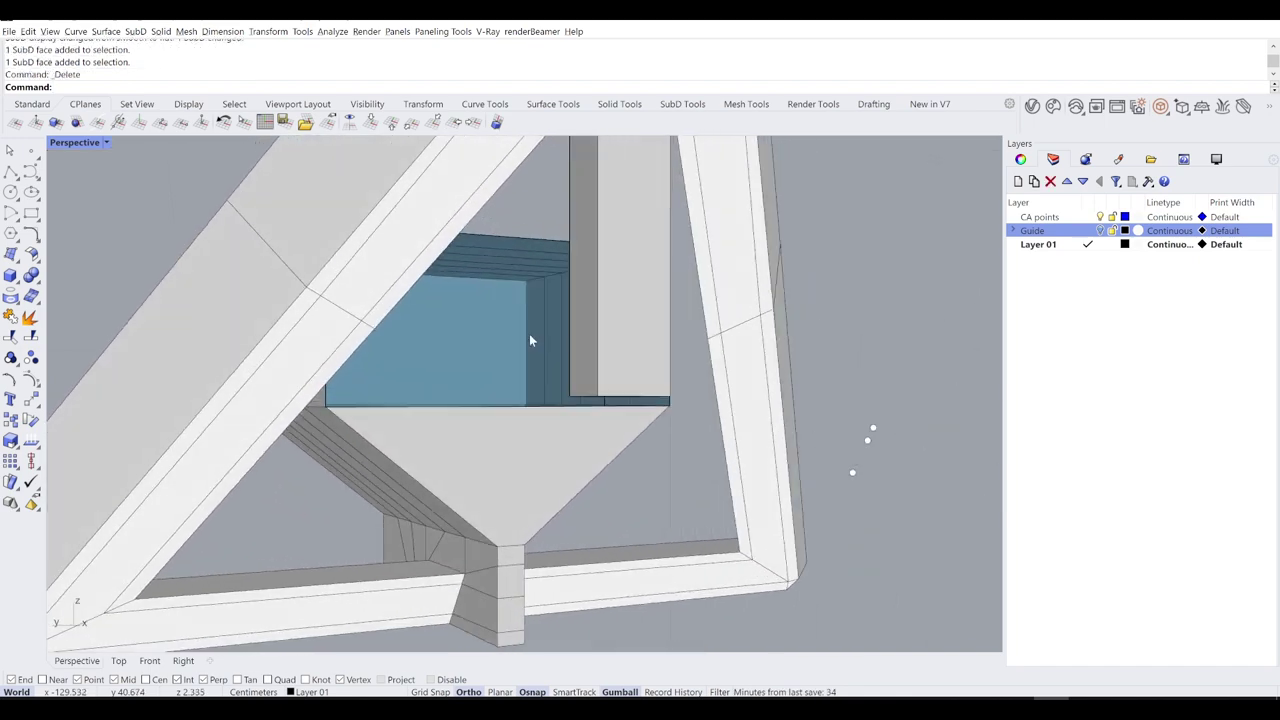
# Step: Bridge the open edge loops of the cross block and column with one joined, uncreased segment, and inspect the result in smooth display
pyautogui.moveTo(480, 411); pyautogui.dragTo(760, 390, button='right')
pyautogui.keyDown('shift'); pyautogui.moveTo(640, 226); pyautogui.dragTo(652, 403, button='right'); pyautogui.keyUp('shift')
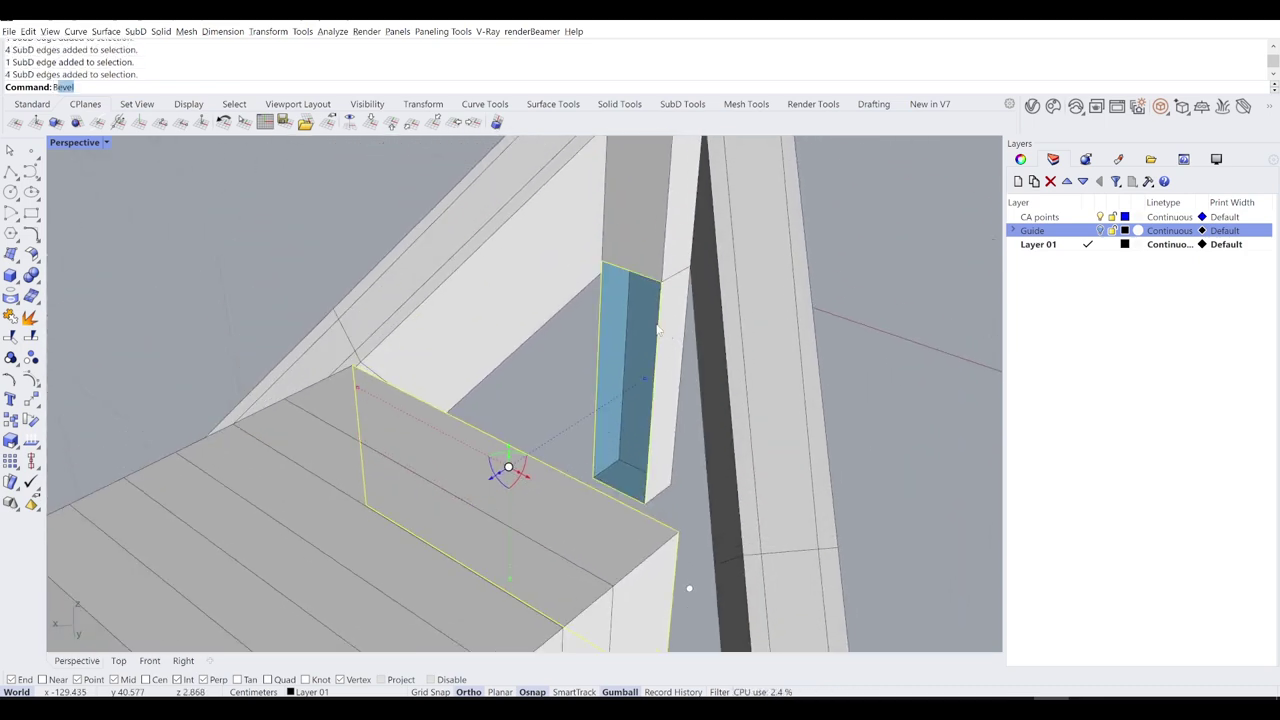
pyautogui.write('ridge')
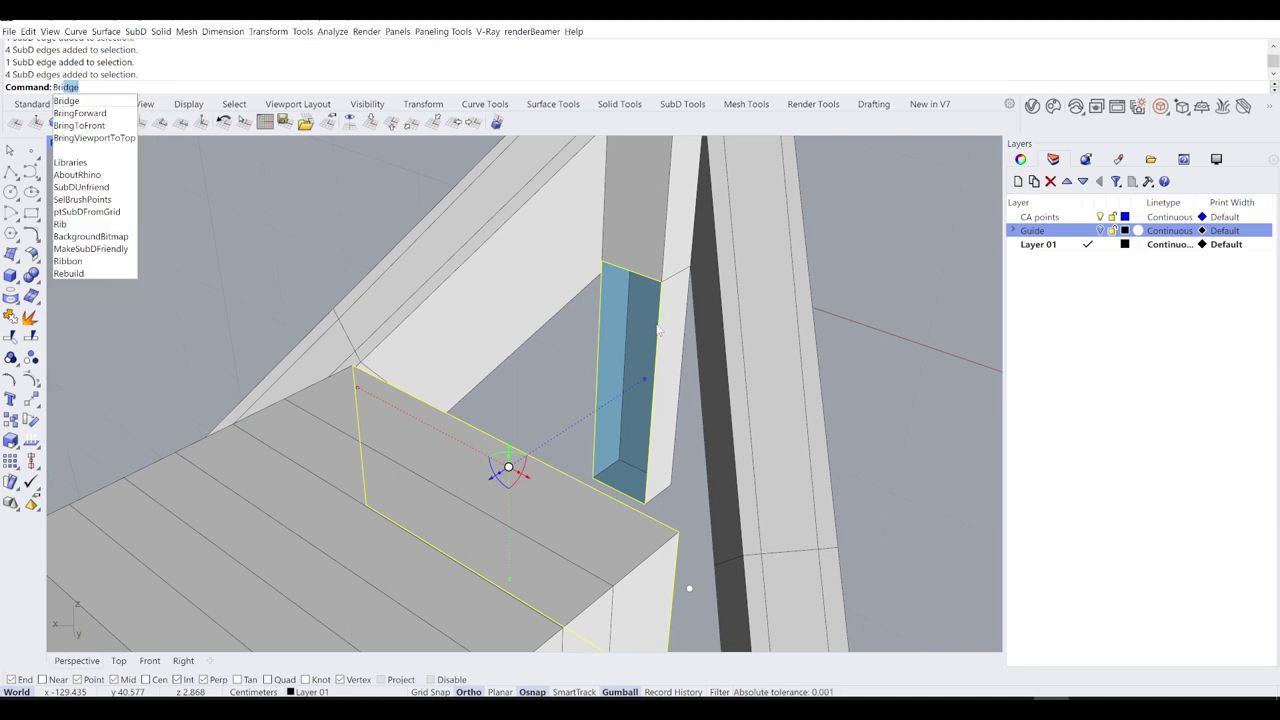
pyautogui.press('Return')
pyautogui.click(790, 414)
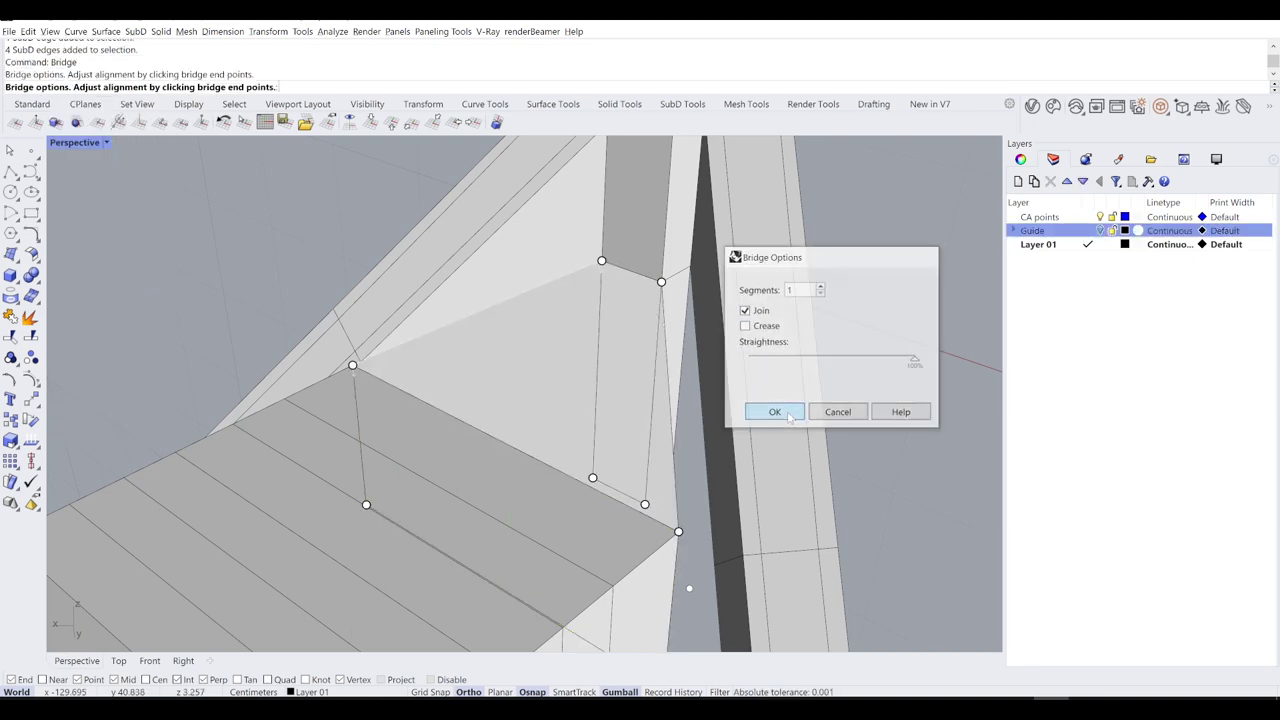
pyautogui.moveTo(890, 373); pyautogui.dragTo(560, 375, button='right')
pyautogui.press('Tab')
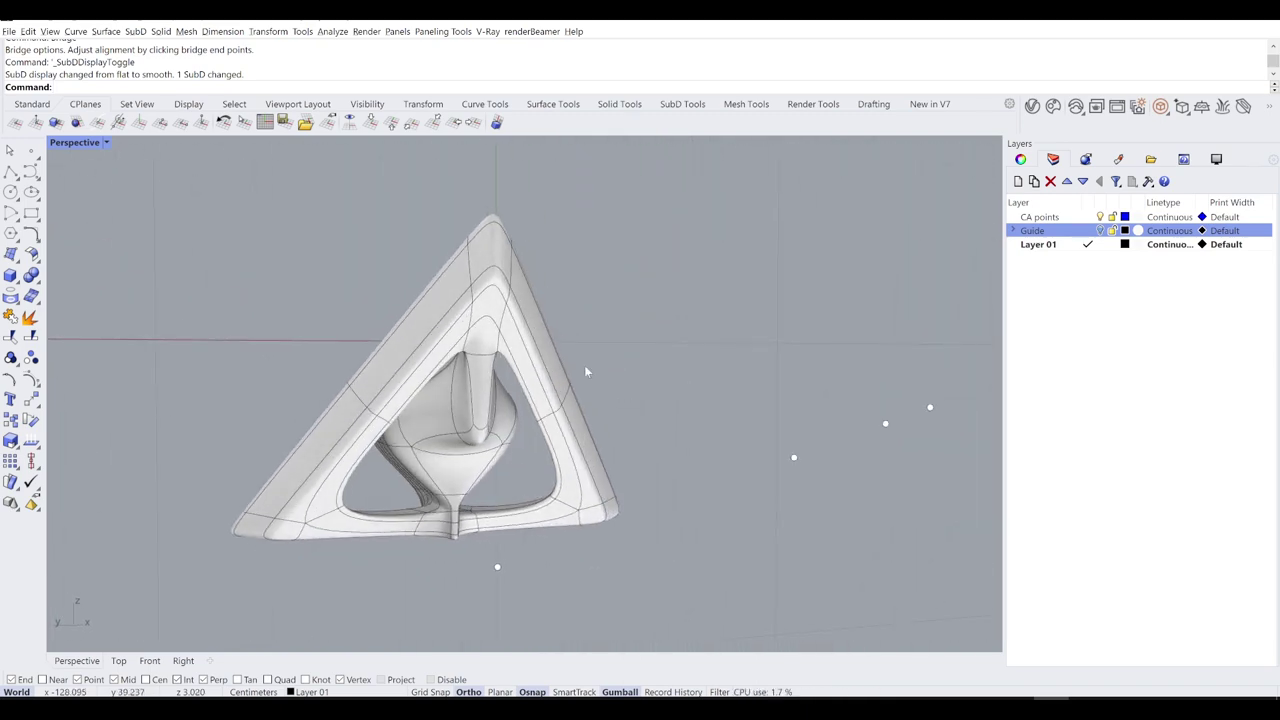
# Step: Return to flat display and scale the column's bottom face wider along its length
pyautogui.scroll(5, 475, 399)
pyautogui.press('Tab')
pyautogui.moveTo(464, 426); pyautogui.dragTo(453, 398, button='right')
pyautogui.scroll(5, 453, 398)
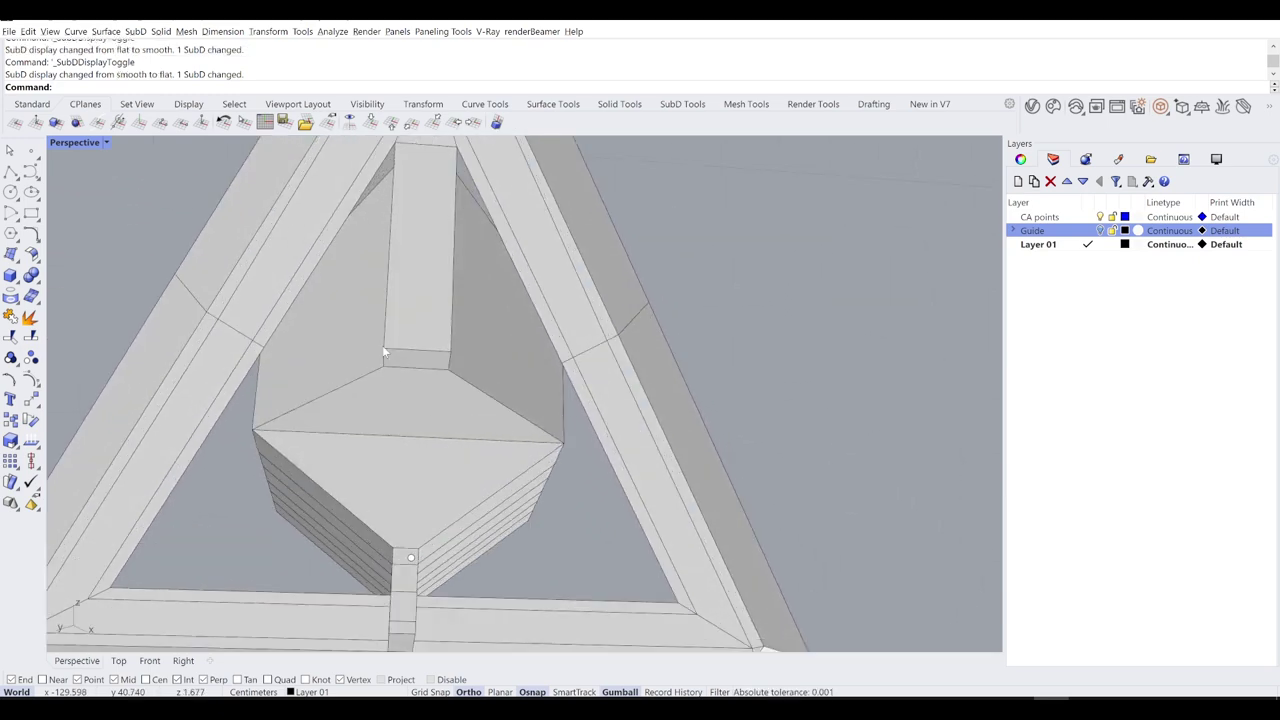
pyautogui.scroll(-2, 448, 378)
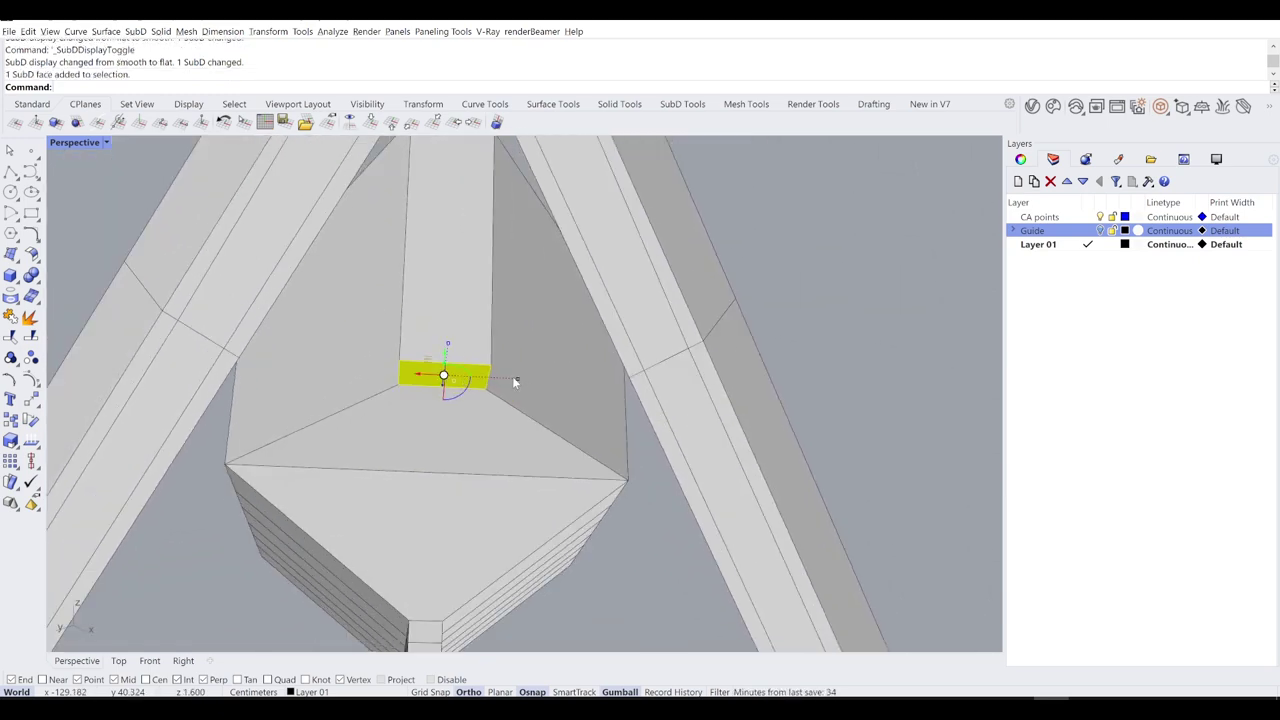
pyautogui.moveTo(515, 381); pyautogui.dragTo(617, 400)
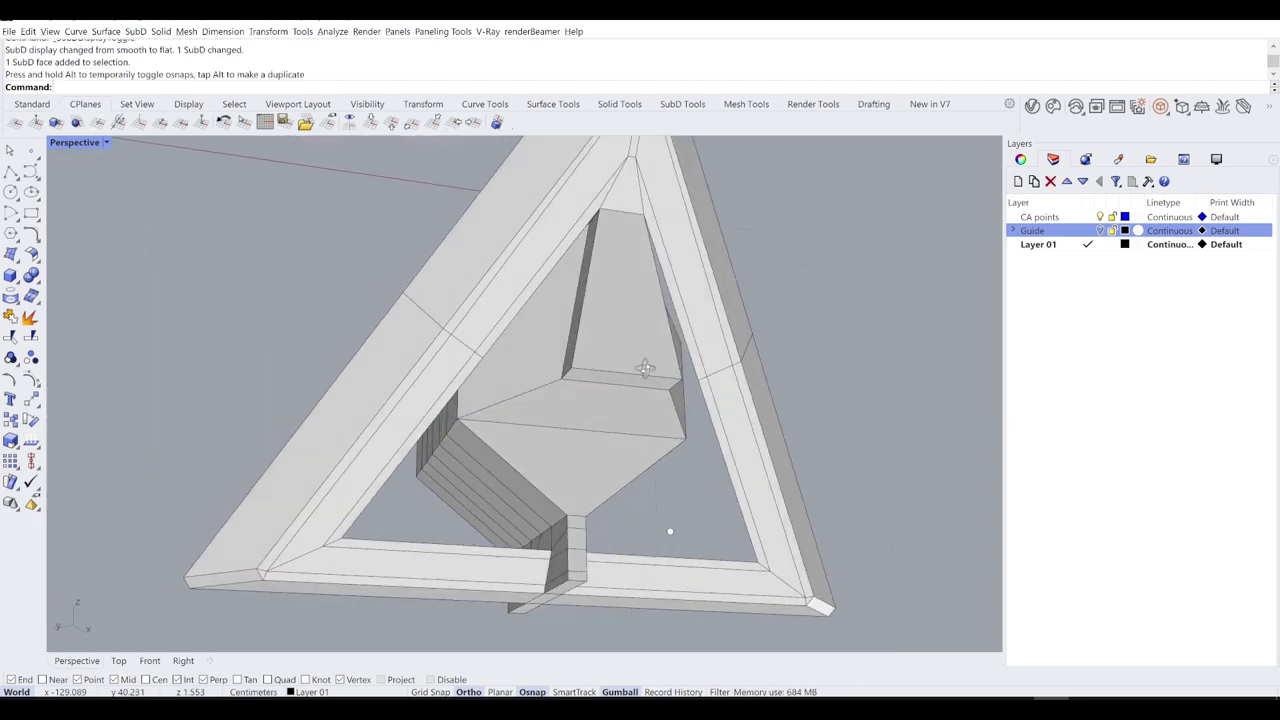